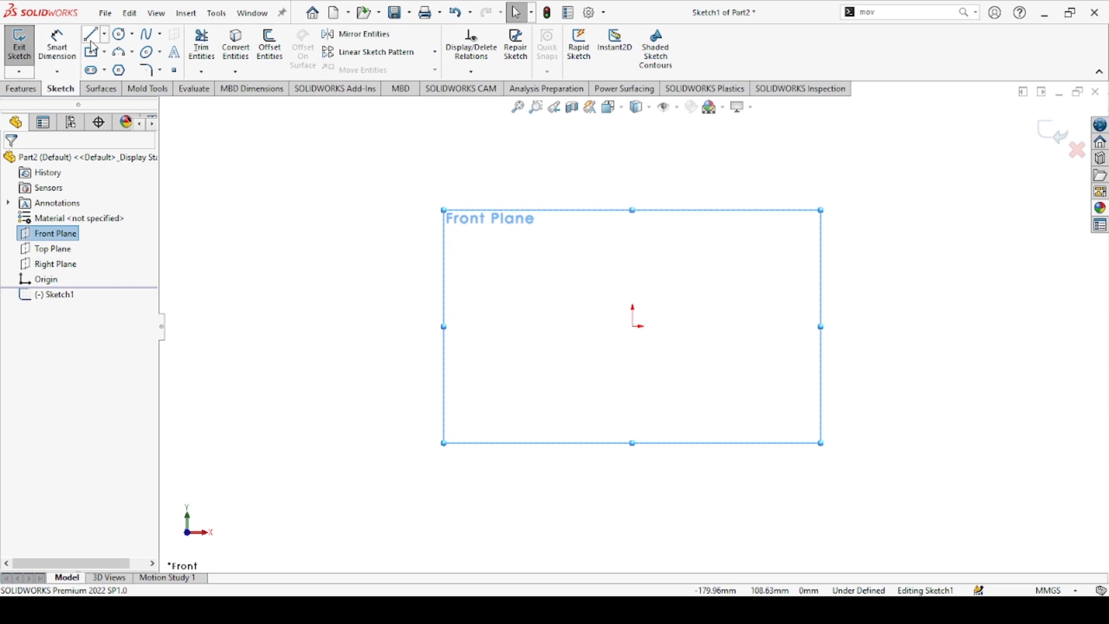
Sketch a vertical construction line about 74 mm long upward from the origin on the Front Plane.
{"action": "left_click", "coordinate": [102, 35]}
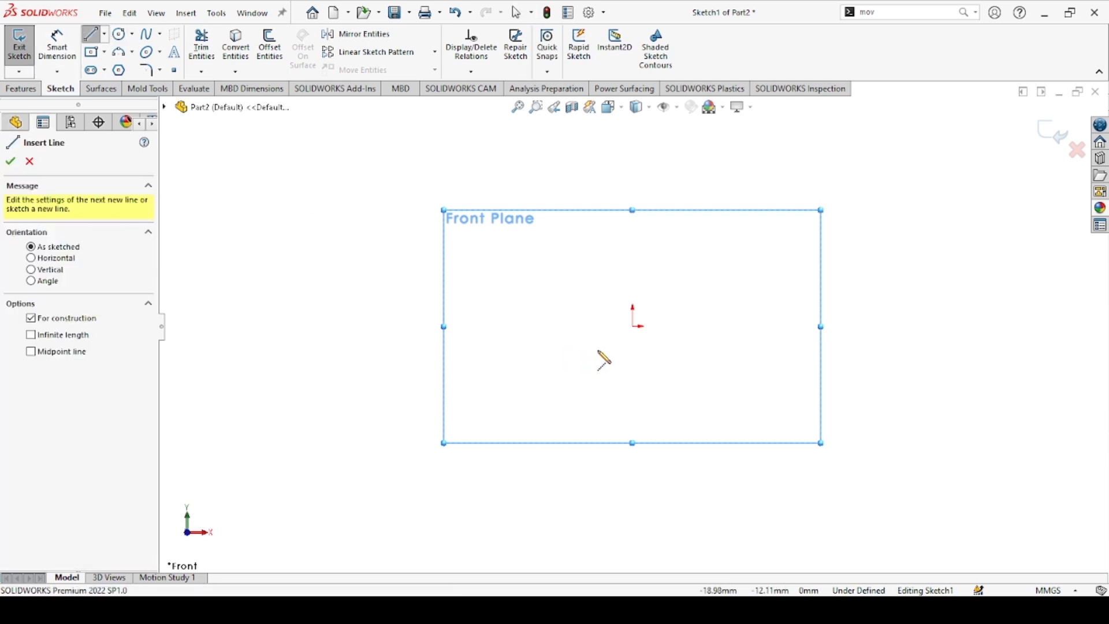
{"action": "left_click", "coordinate": [633, 326]}
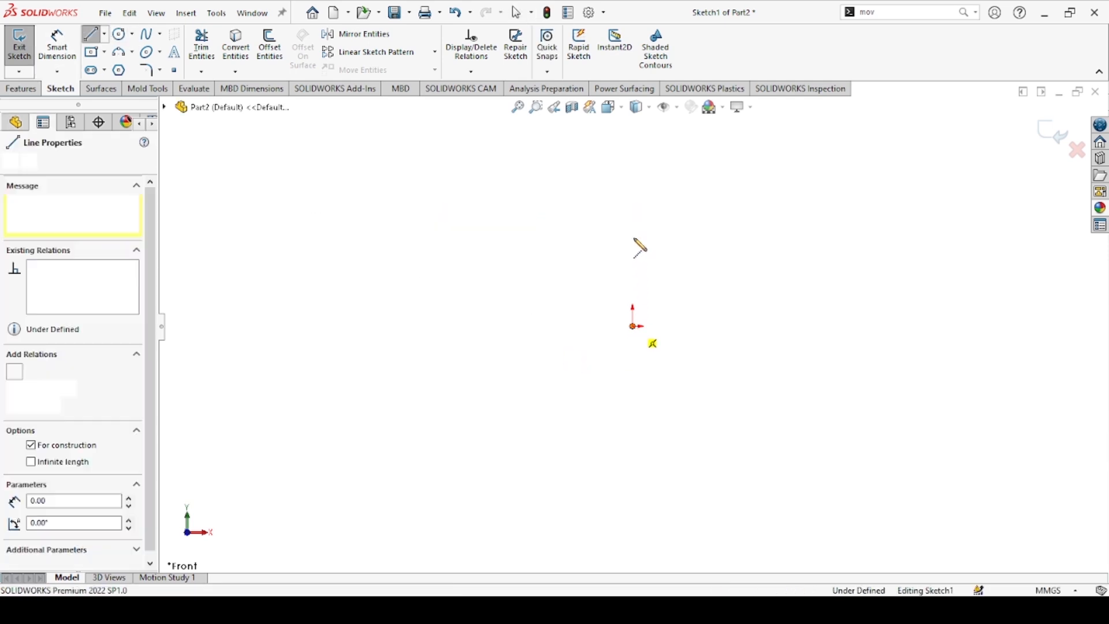
{"action": "left_click", "coordinate": [632, 170]}
{"action": "key", "text": "Escape"}
Dimension the vertical construction line to 200 mm and exit the sketch.
{"action": "left_click", "coordinate": [64, 44]}
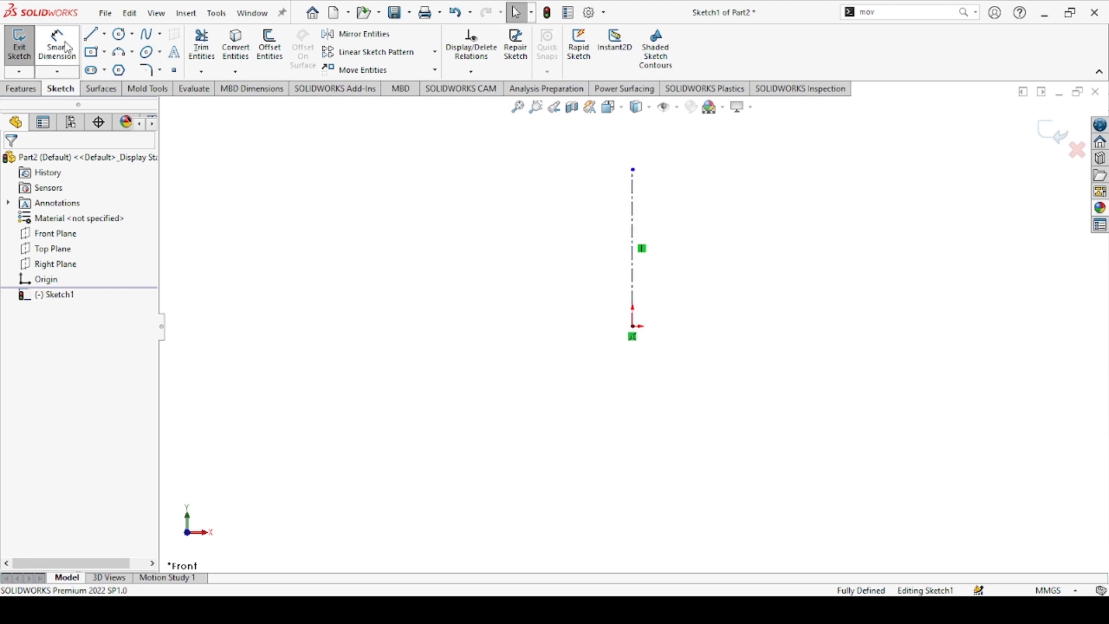
{"action": "left_click", "coordinate": [633, 206]}
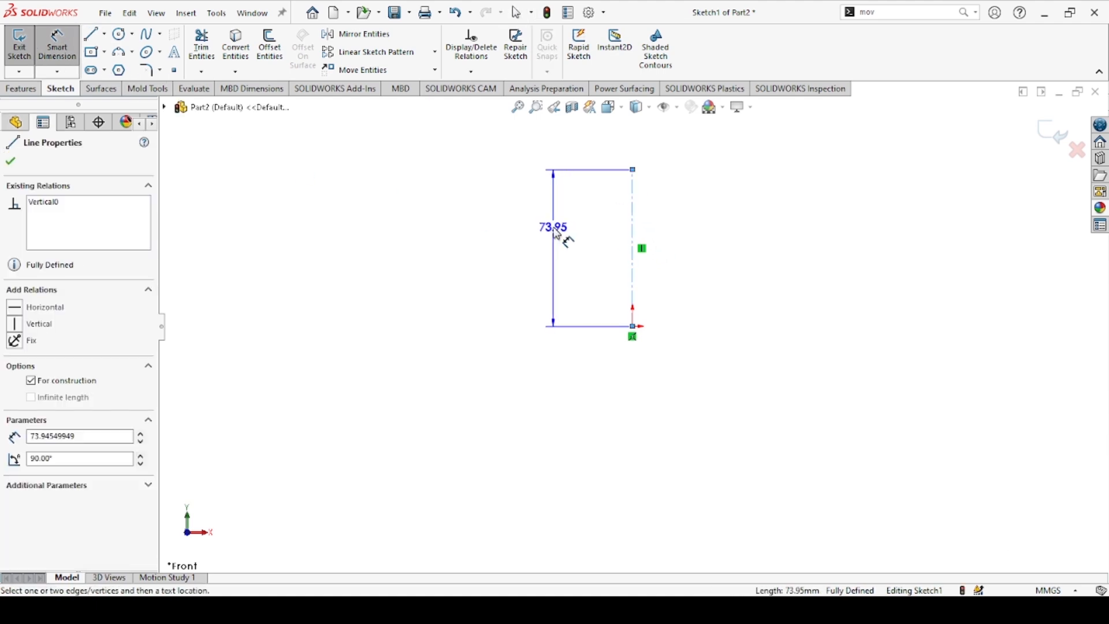
{"action": "left_click", "coordinate": [568, 241]}
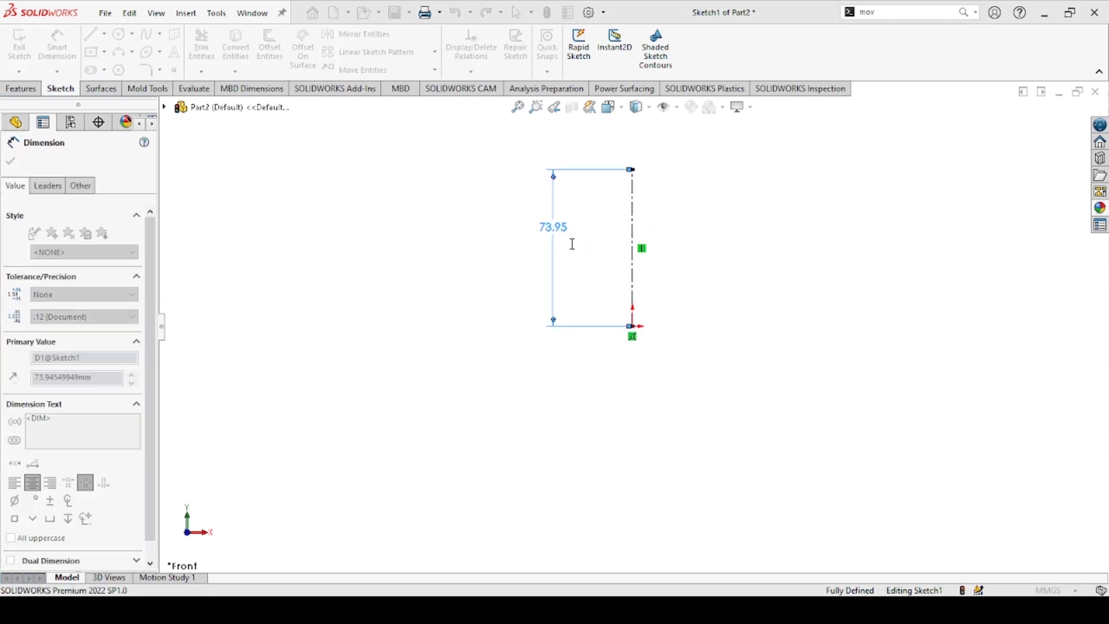
{"action": "type", "text": "200"}
{"action": "key", "text": "Return"}
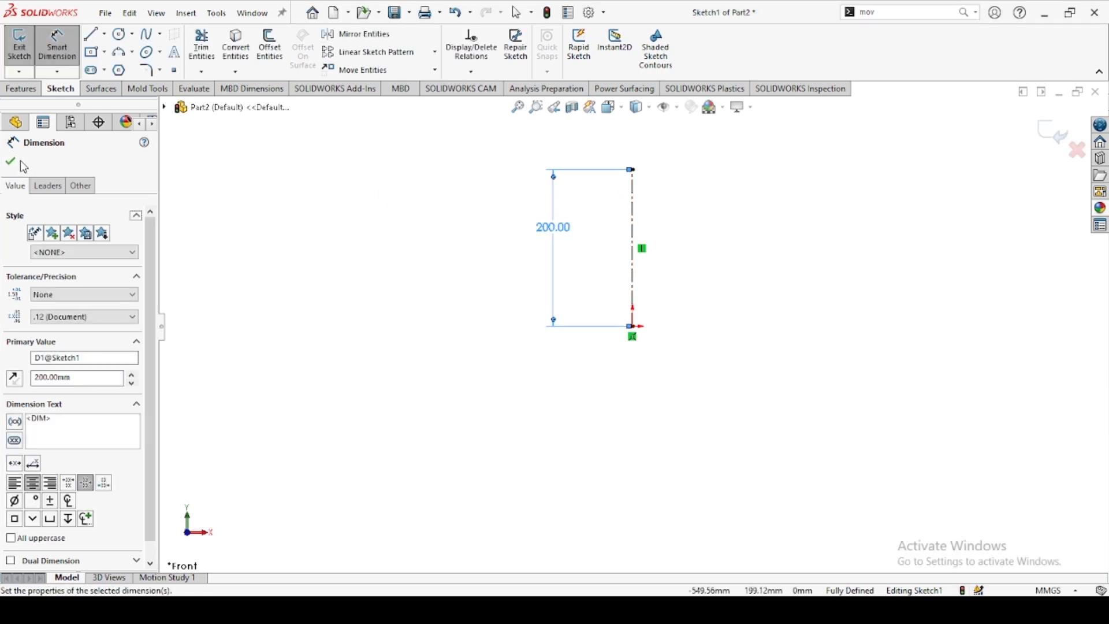
{"action": "left_click", "coordinate": [11, 163]}
{"action": "left_click", "coordinate": [23, 91]}
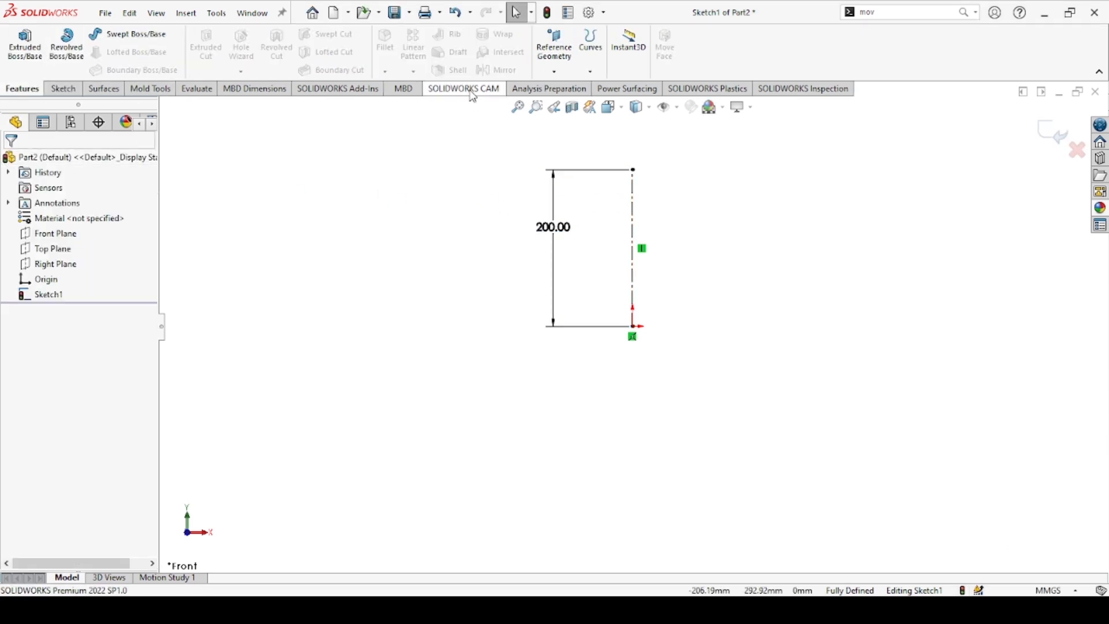
{"action": "left_click", "coordinate": [1048, 137]}
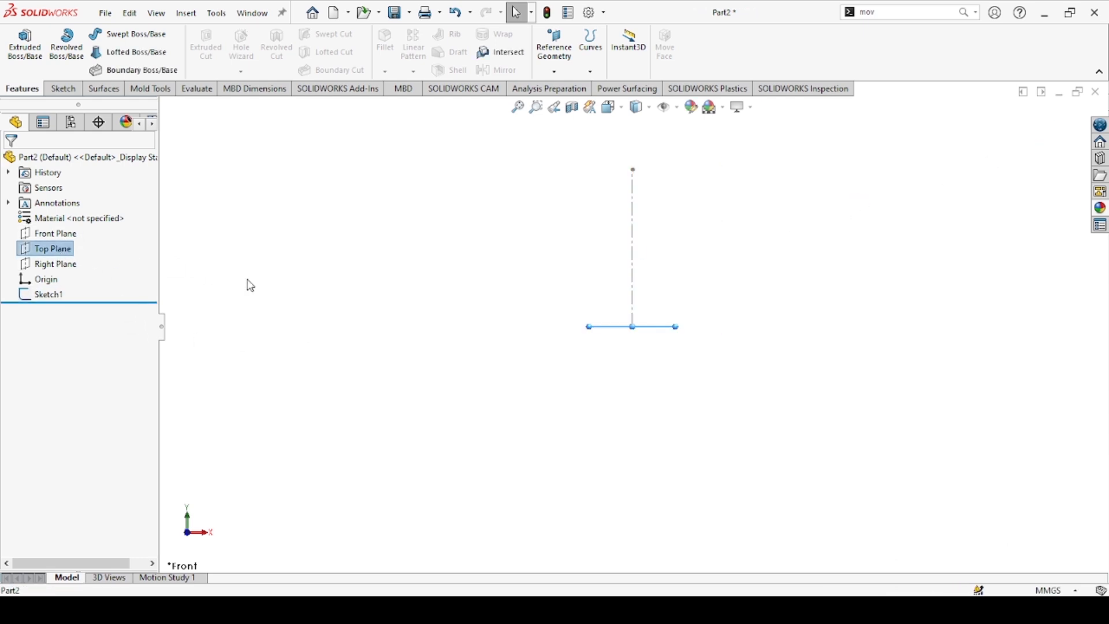
Start a sketch on the Top Plane and draw a center rectangle about 198 by 79 mm centred on the origin.
{"action": "left_click", "coordinate": [670, 317]}
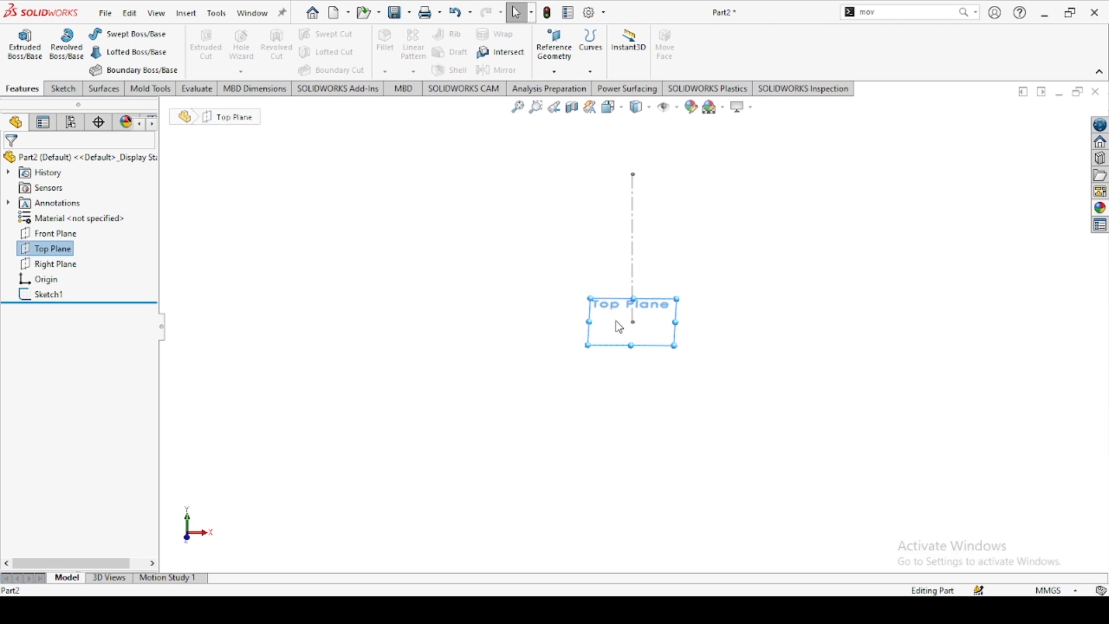
{"action": "left_click", "coordinate": [648, 312]}
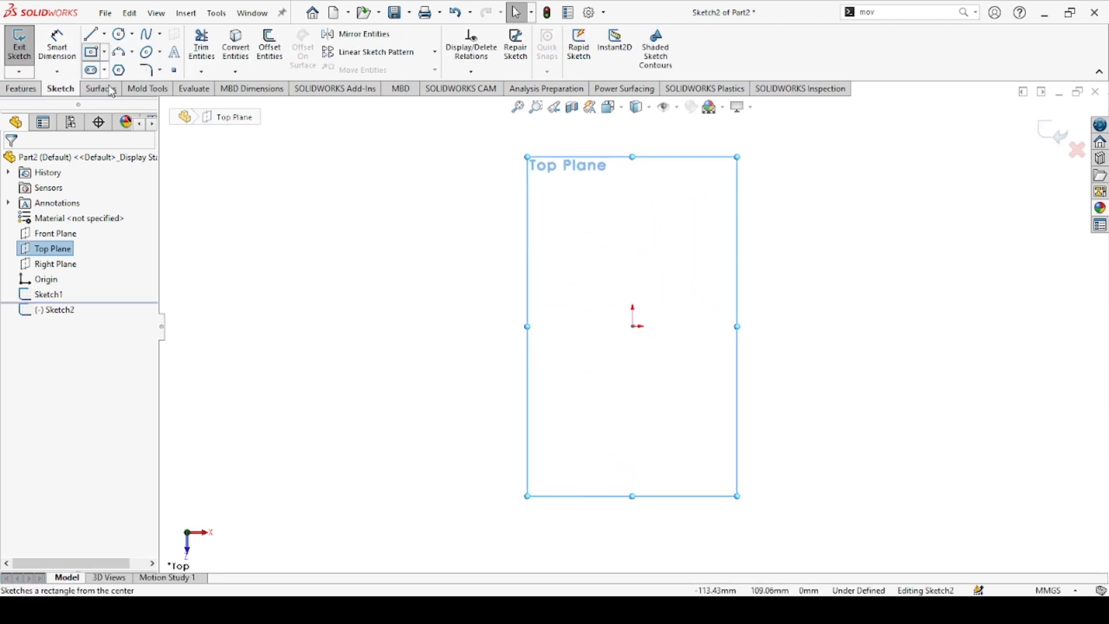
{"action": "left_click", "coordinate": [92, 53]}
{"action": "left_click", "coordinate": [633, 326]}
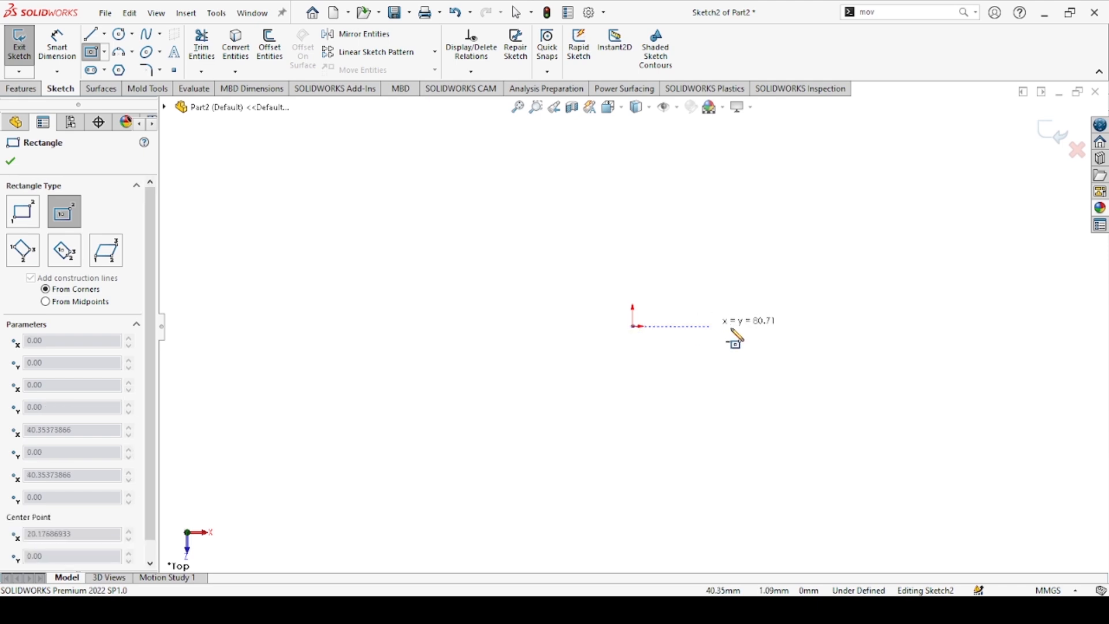
{"action": "left_click", "coordinate": [820, 401]}
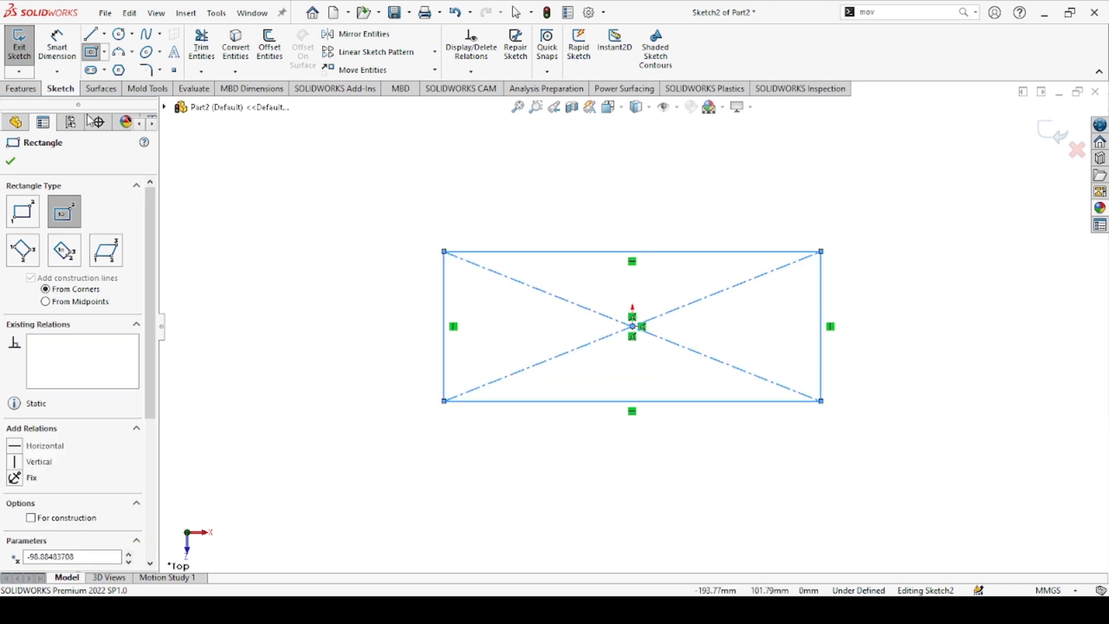
Dimension the rectangle to 50 mm on its vertical side and 70 mm on its horizontal side.
{"action": "left_click", "coordinate": [65, 58]}
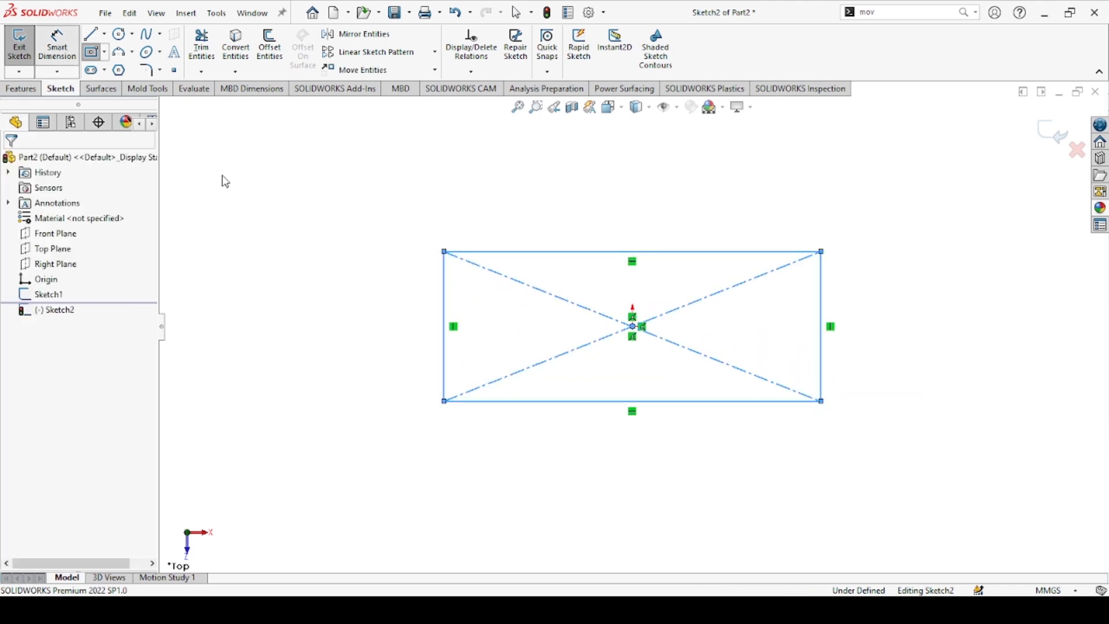
{"action": "left_click", "coordinate": [445, 293]}
{"action": "left_click", "coordinate": [403, 317]}
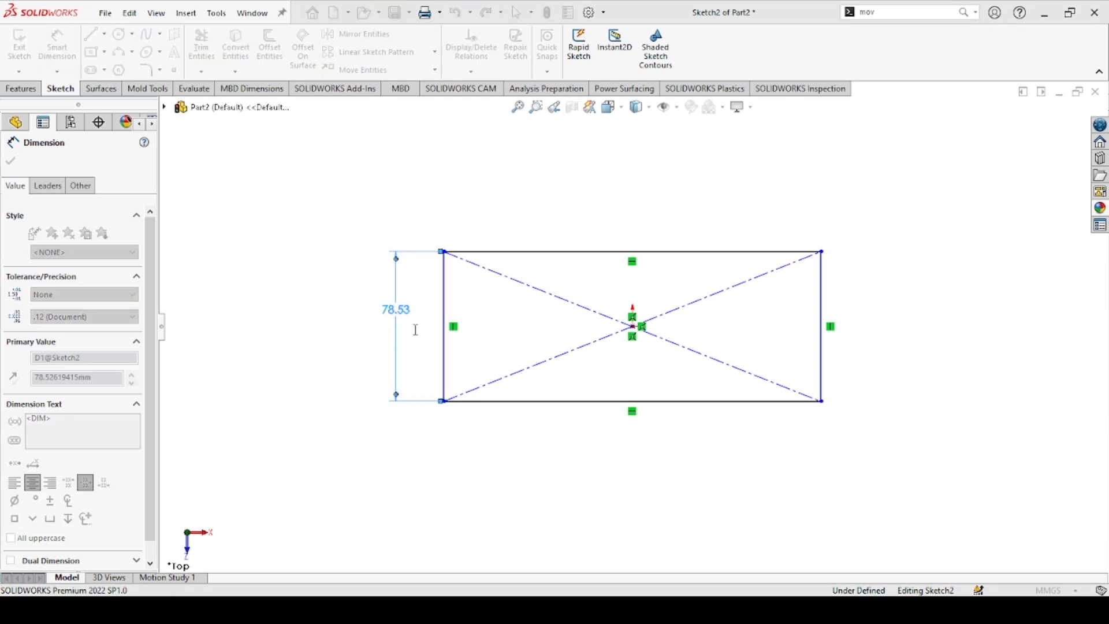
{"action": "left_click", "coordinate": [340, 292]}
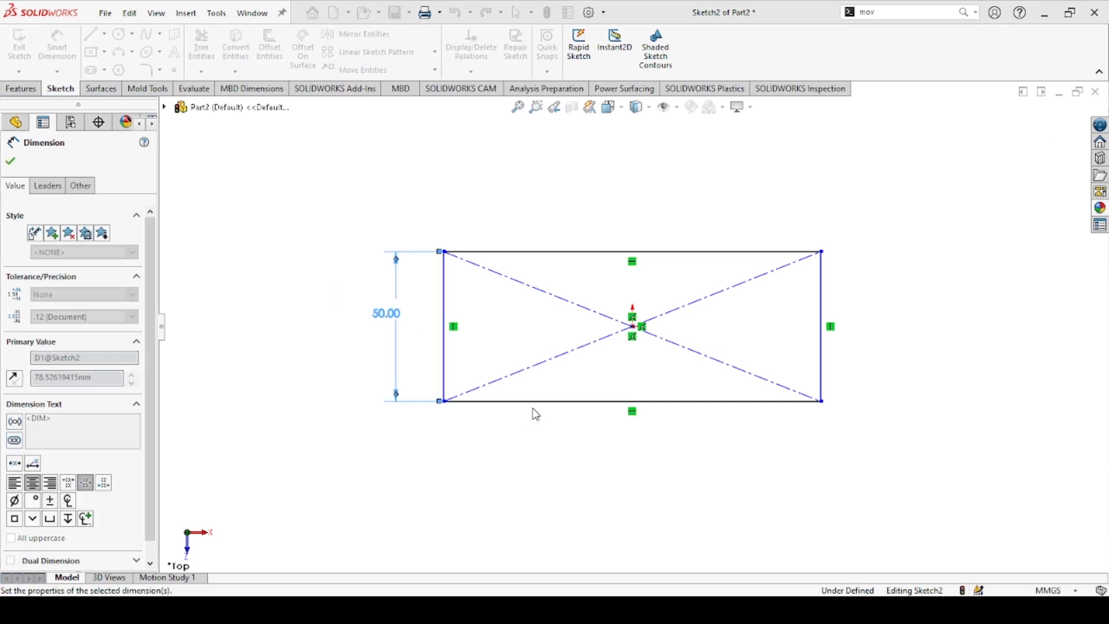
{"action": "left_click", "coordinate": [519, 400]}
{"action": "left_click", "coordinate": [529, 456]}
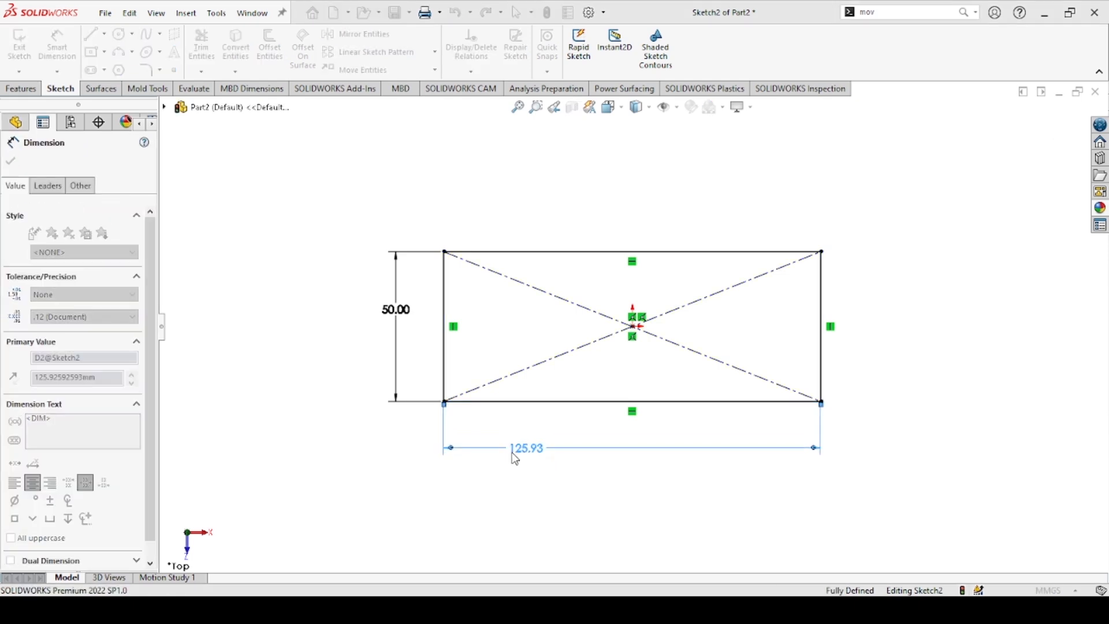
{"action": "left_click", "coordinate": [461, 425]}
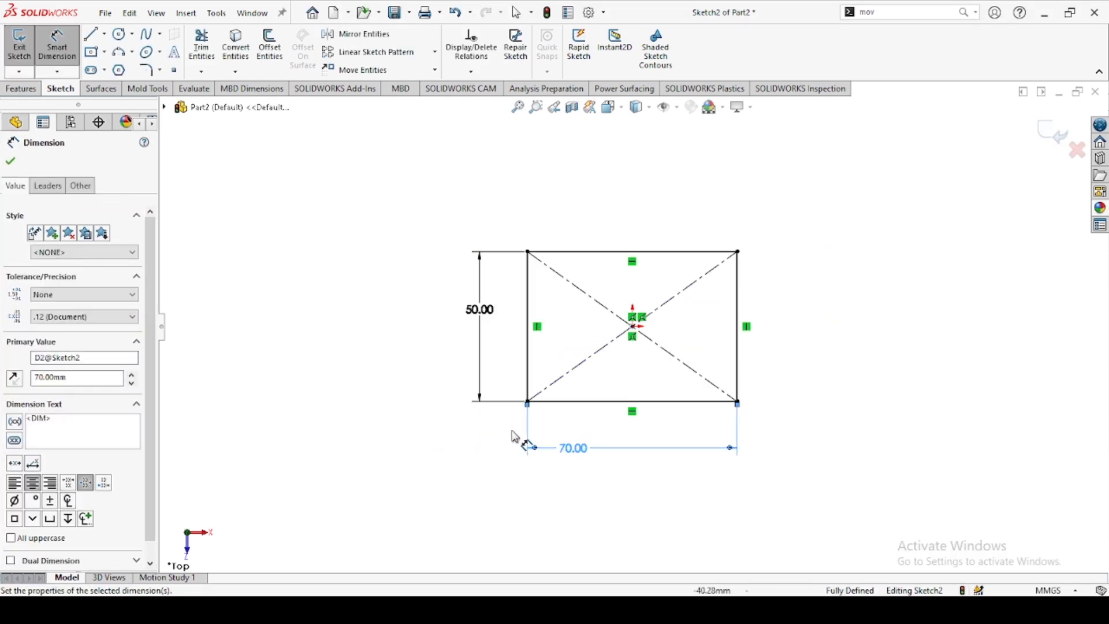
{"action": "left_click", "coordinate": [11, 164]}
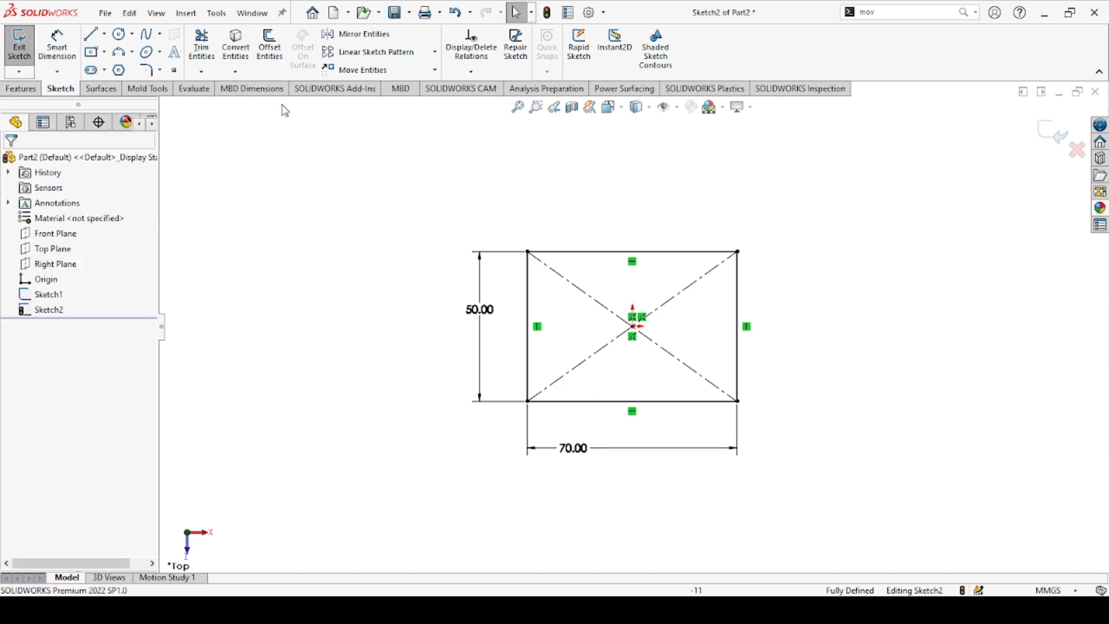
Round all four corners of the rectangle with 10 mm sketch fillets.
{"action": "left_click", "coordinate": [148, 71]}
{"action": "left_click_drag", "start_coordinate": [924, 196], "coordinate": [363, 494]}
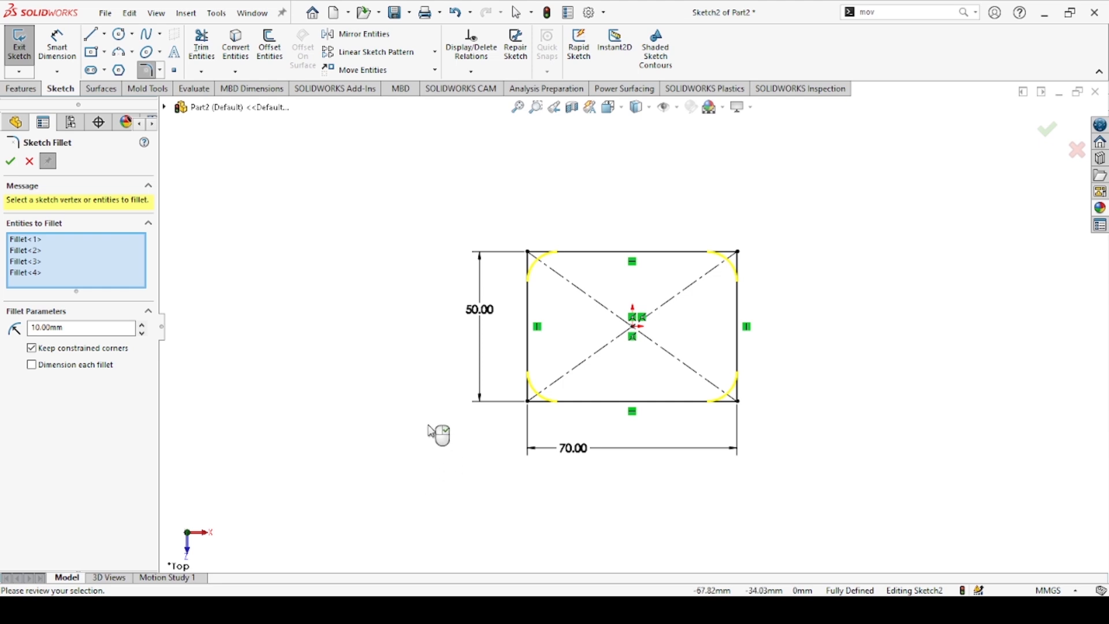
{"action": "key", "text": "Return"}
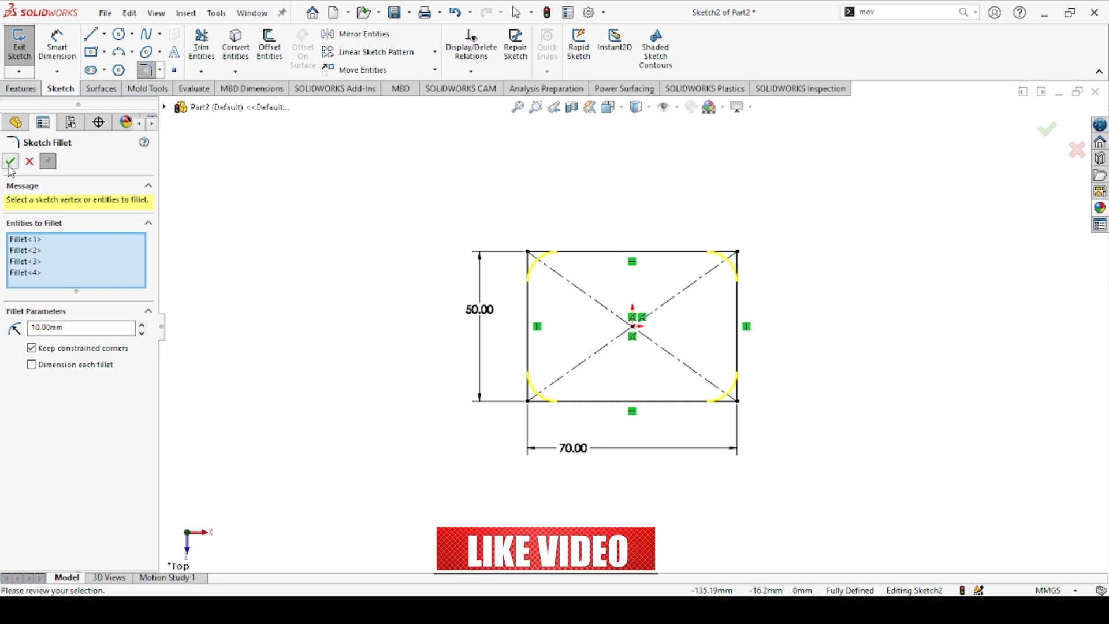
{"action": "left_click", "coordinate": [10, 161]}
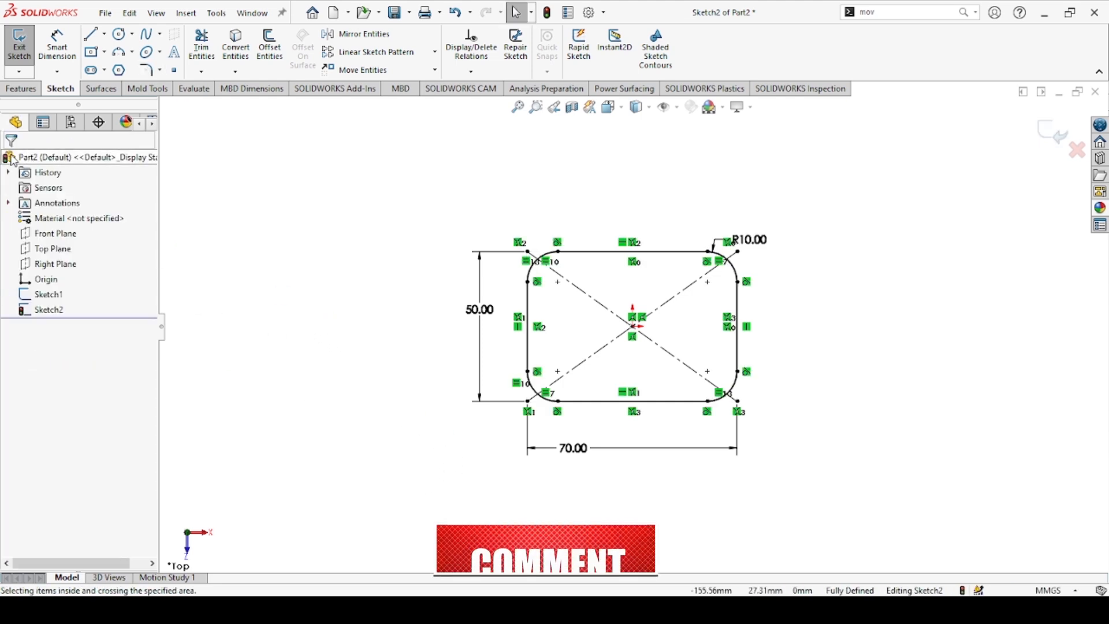
Extrude the rounded rectangle upward as a blind boss 130 mm deep.
{"action": "left_click", "coordinate": [21, 89]}
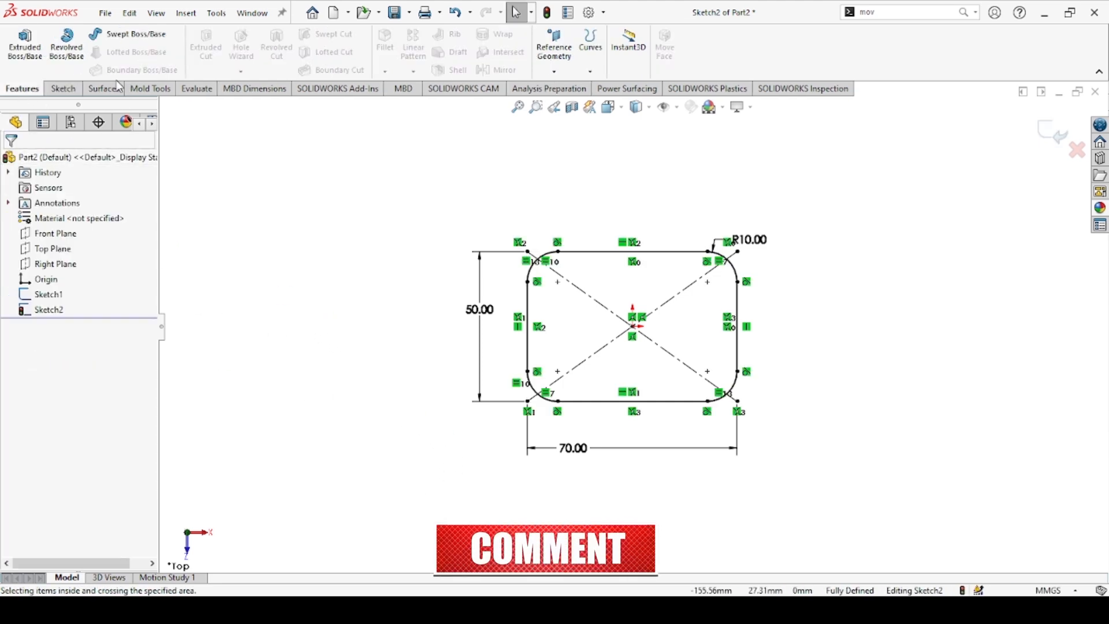
{"action": "left_click", "coordinate": [36, 60]}
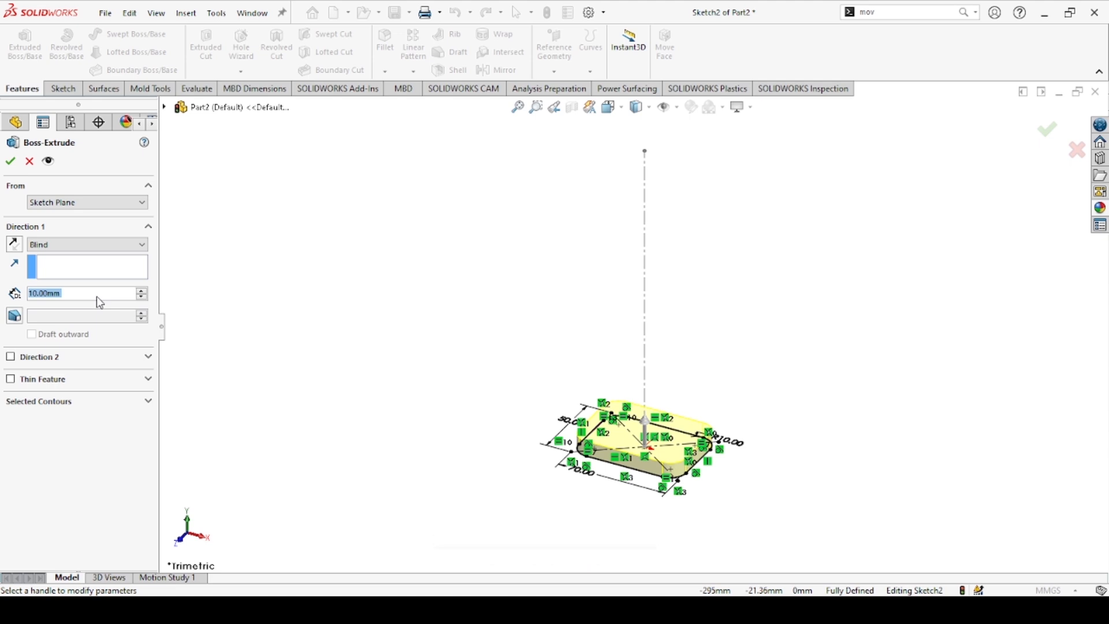
{"action": "type", "text": "130"}
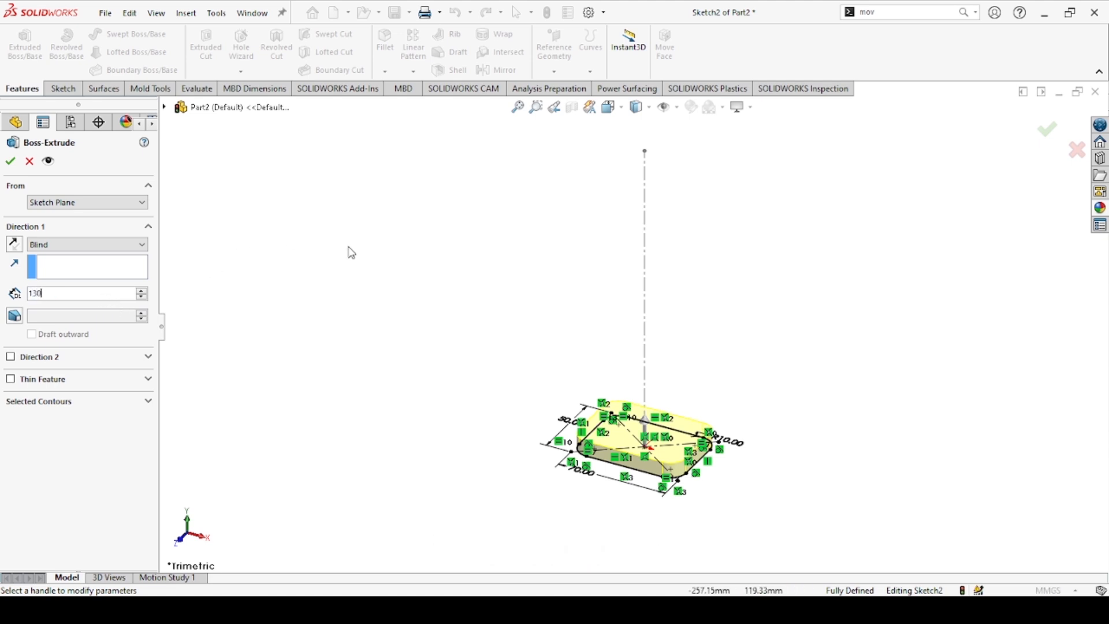
{"action": "key", "text": "Return"}
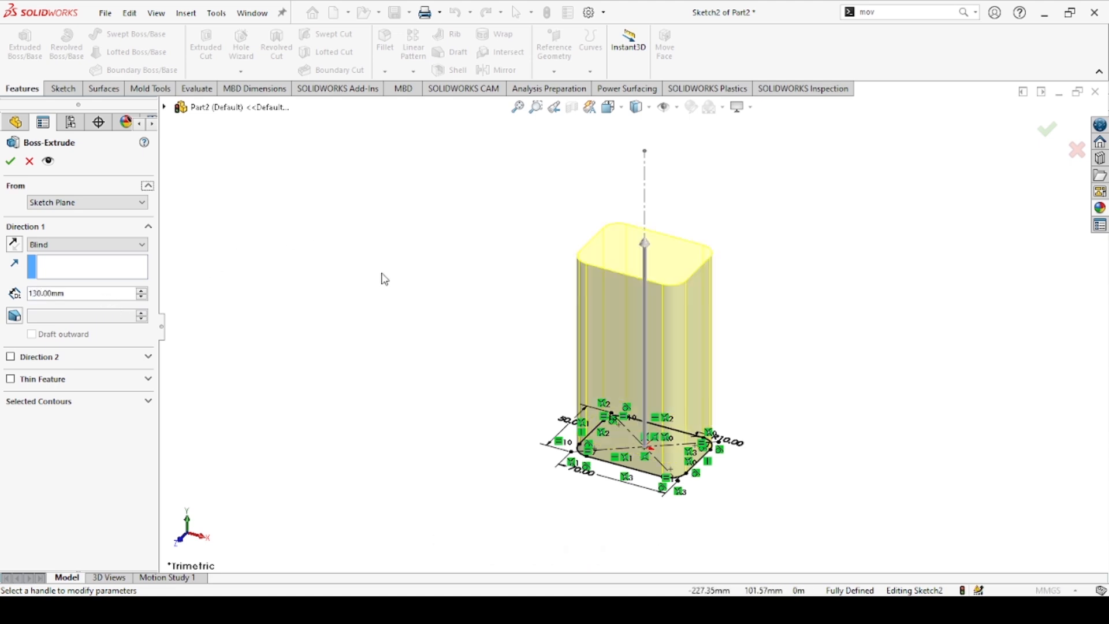
{"action": "left_click", "coordinate": [12, 162]}
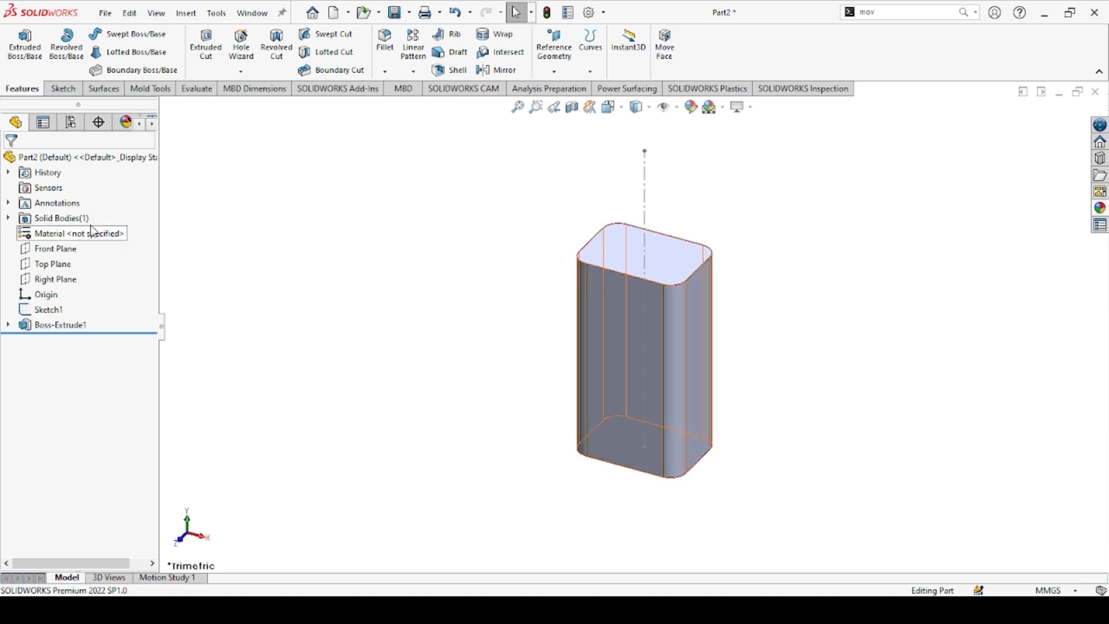
On the Front Plane, sketch a three-line open rectangular profile about 25 mm tall from the construction line's top endpoint back to that line.
{"action": "left_click", "coordinate": [65, 250]}
{"action": "left_click", "coordinate": [79, 234]}
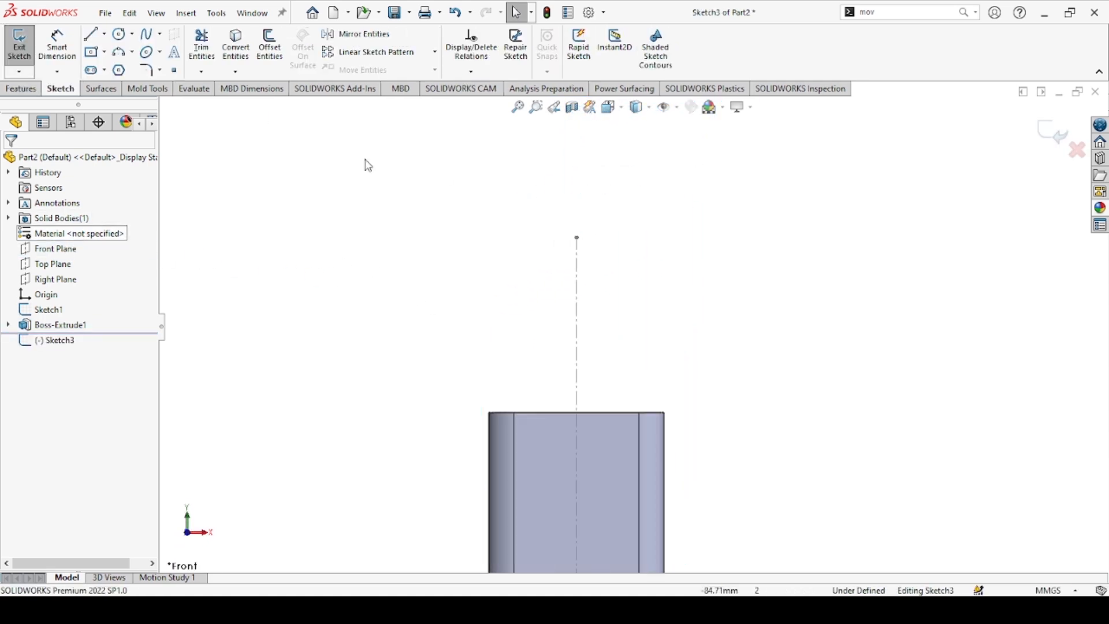
{"action": "left_click", "coordinate": [94, 36]}
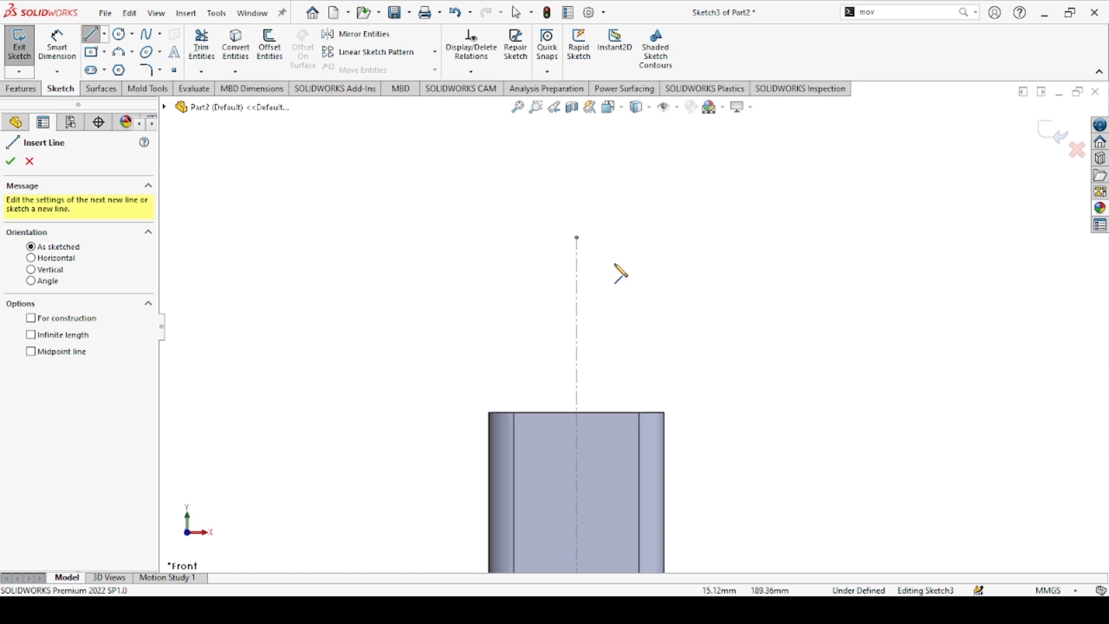
{"action": "left_click", "coordinate": [577, 238]}
{"action": "left_click", "coordinate": [632, 238]}
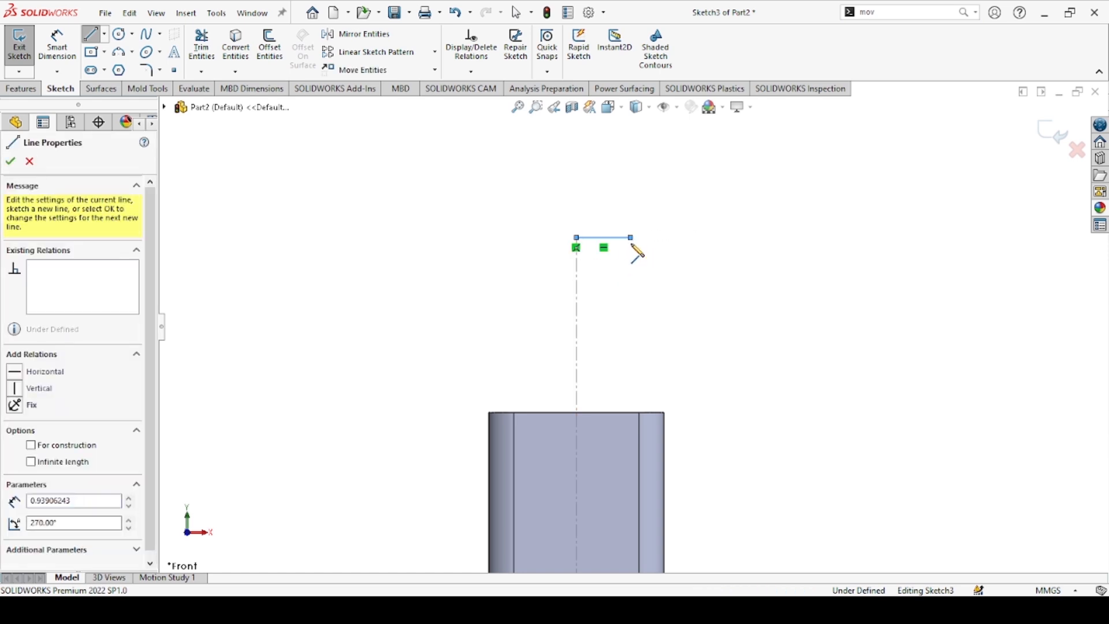
{"action": "left_click", "coordinate": [577, 301]}
{"action": "key", "text": "Escape"}
Draw a vertical construction line along the axis between the open ends of the rectangular profile.
{"action": "left_click", "coordinate": [87, 35]}
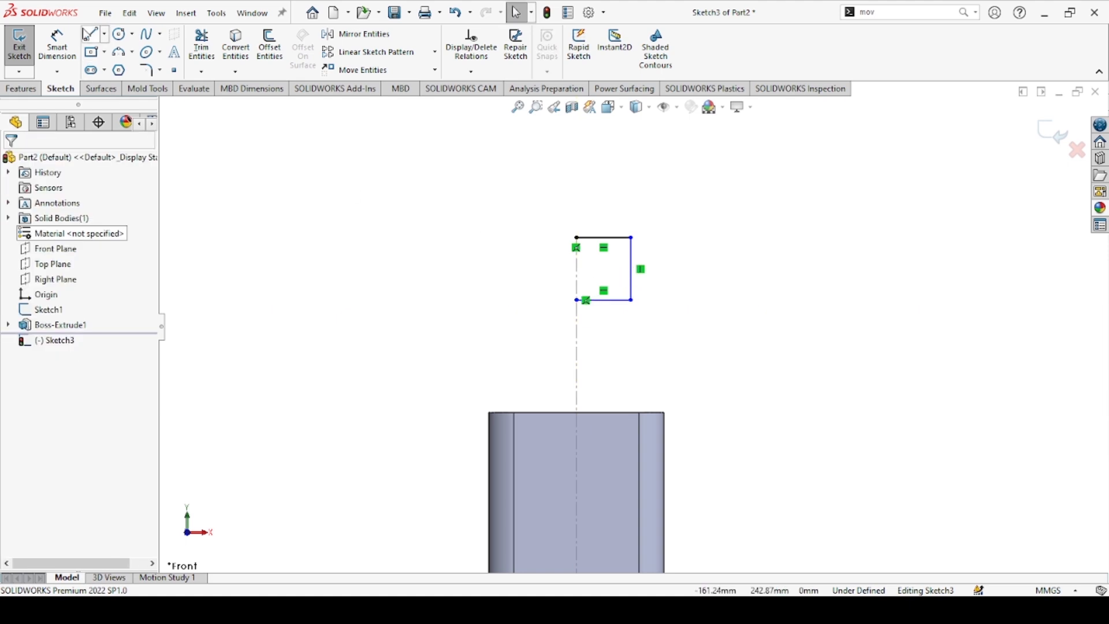
{"action": "left_click", "coordinate": [91, 35]}
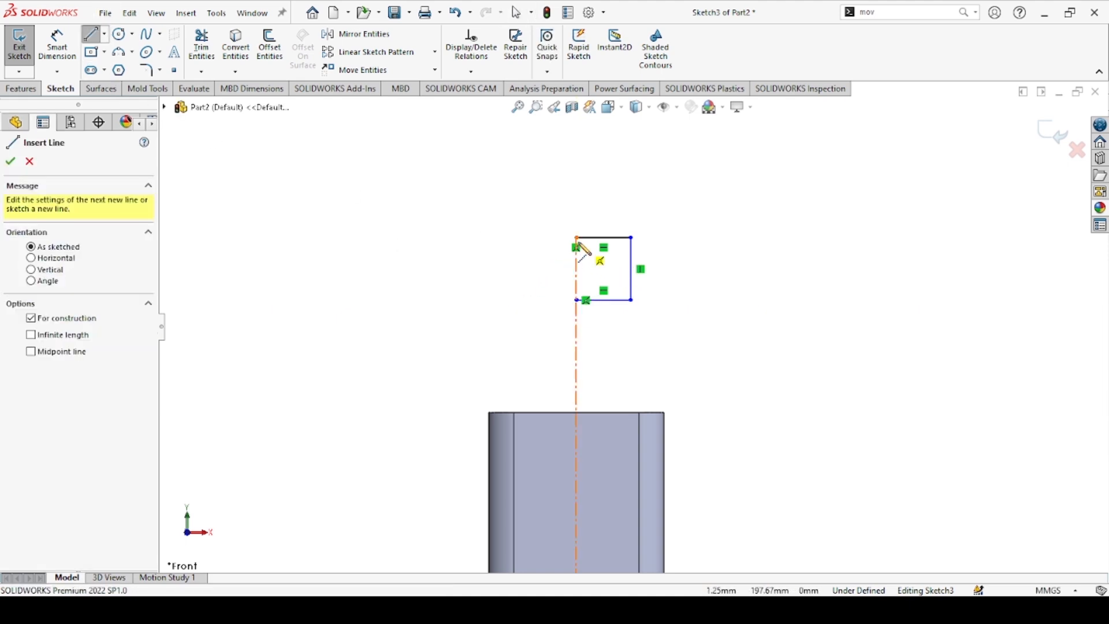
{"action": "left_click", "coordinate": [576, 238]}
{"action": "left_click", "coordinate": [576, 300]}
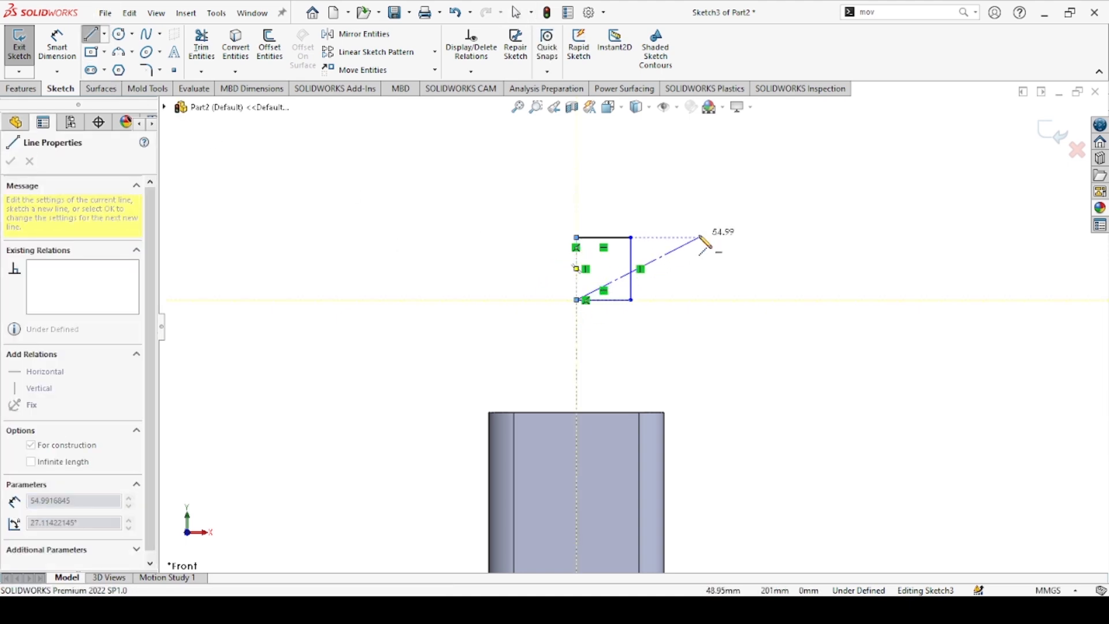
{"action": "key", "text": "Escape"}
{"action": "key", "text": "Escape"}
Dimension the outer vertical line of the neck profile with a height of 30 mm.
{"action": "scroll", "coordinate": [626, 229], "scroll_direction": "down", "scroll_amount": 2}
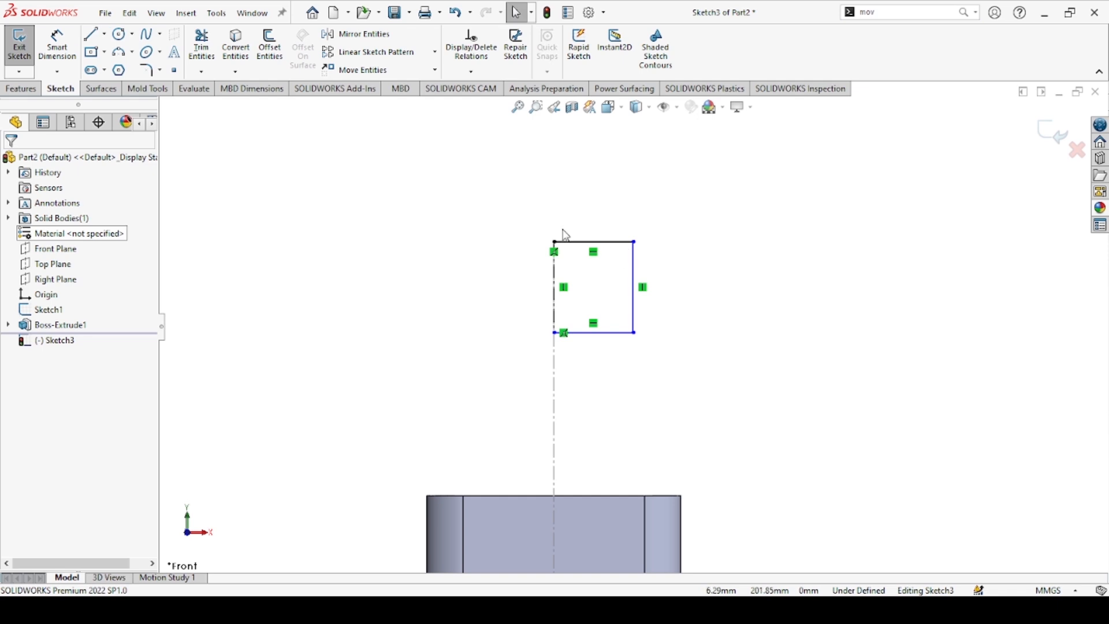
{"action": "left_click", "coordinate": [57, 46]}
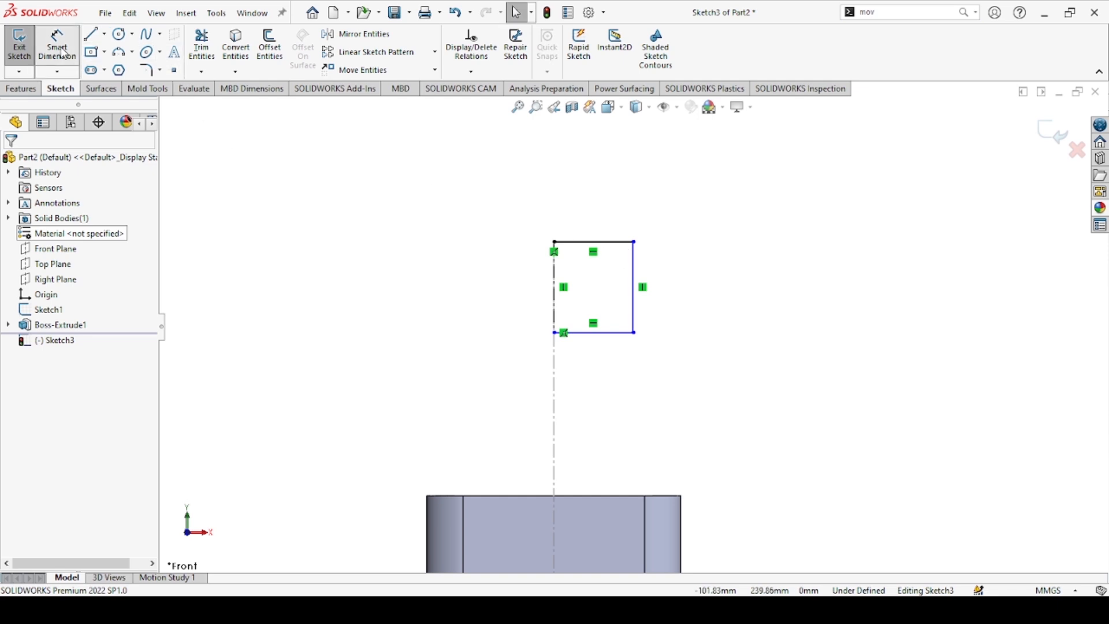
{"action": "left_click", "coordinate": [636, 272]}
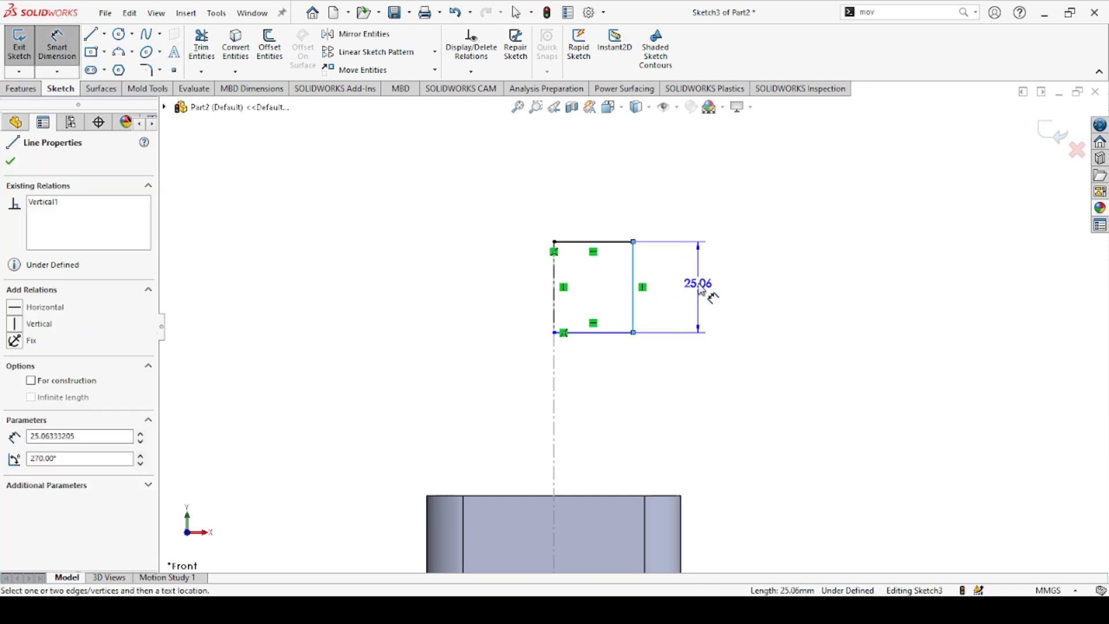
{"action": "left_click", "coordinate": [702, 289]}
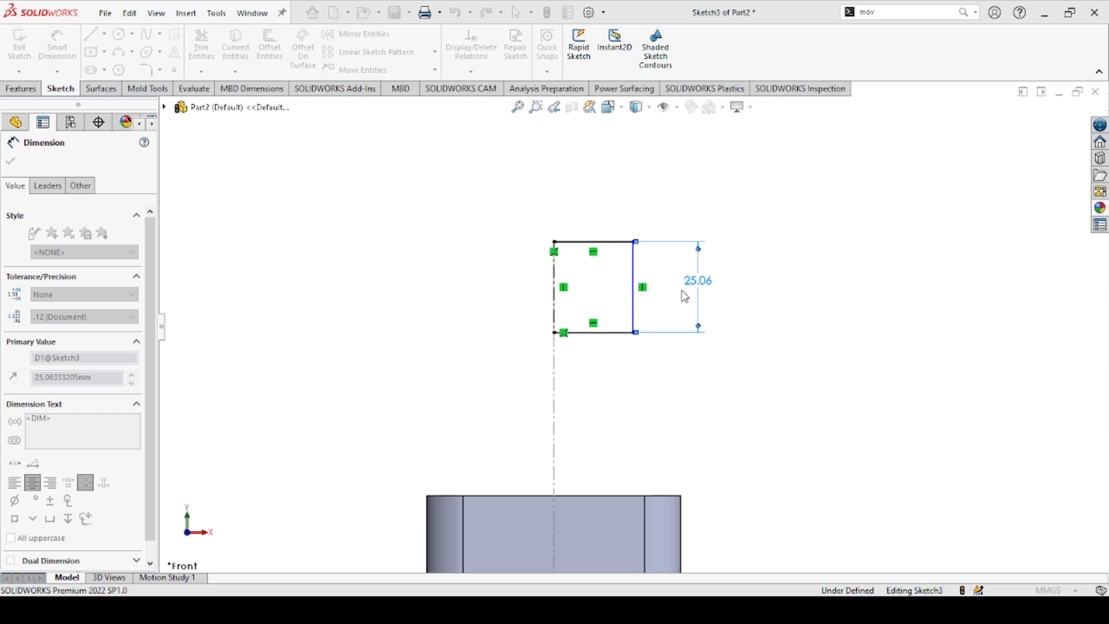
{"action": "left_click", "coordinate": [645, 267]}
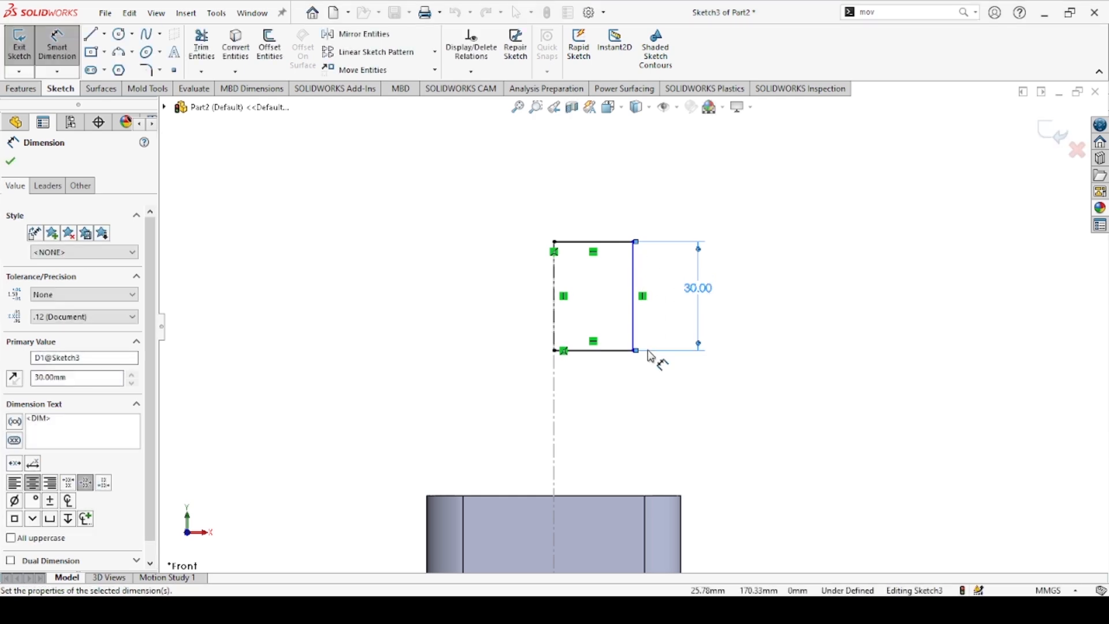
Change the neck profile's height dimension to 25 mm.
{"action": "double_click", "coordinate": [700, 290]}
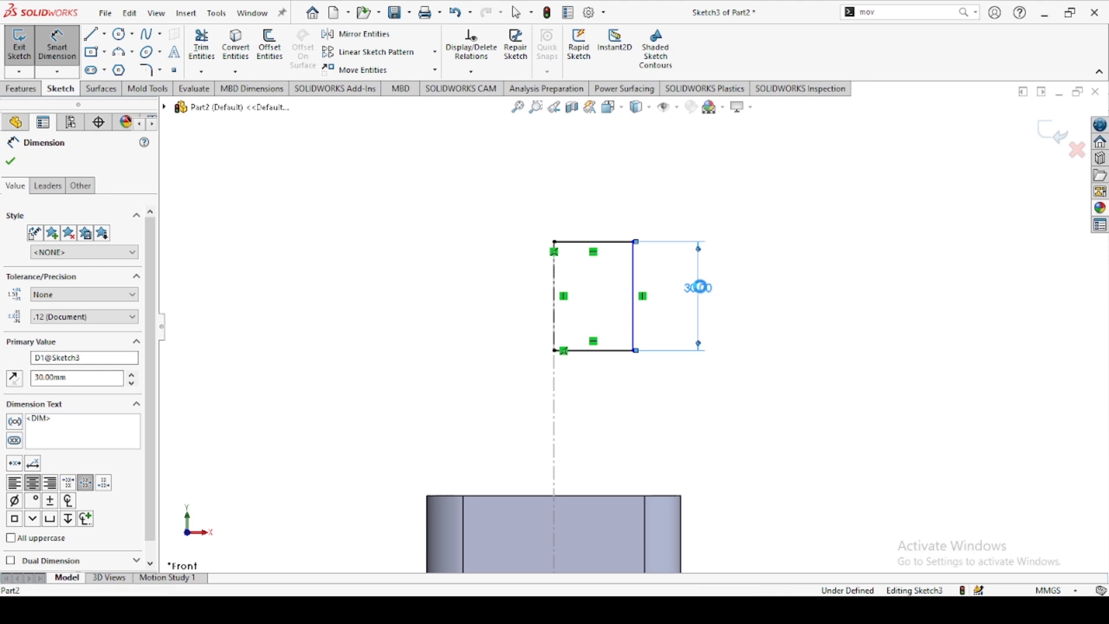
{"action": "type", "text": "25"}
{"action": "left_click", "coordinate": [640, 270]}
Dimension the neck profile's top horizontal line, trying a width of 14 mm and then 16 mm.
{"action": "left_click", "coordinate": [620, 241]}
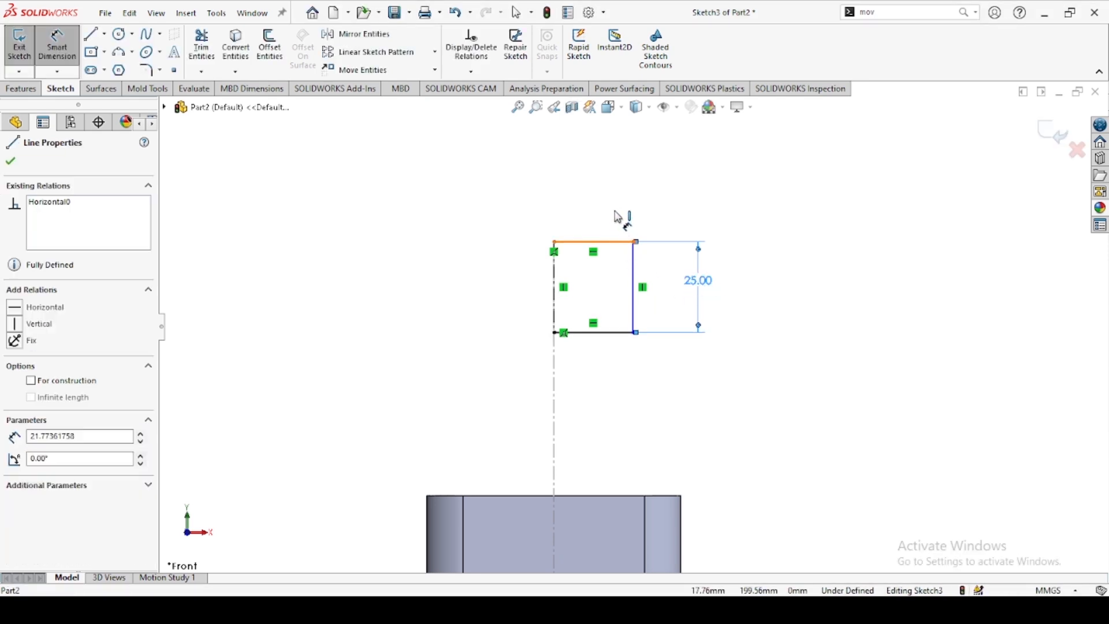
{"action": "left_click", "coordinate": [616, 222]}
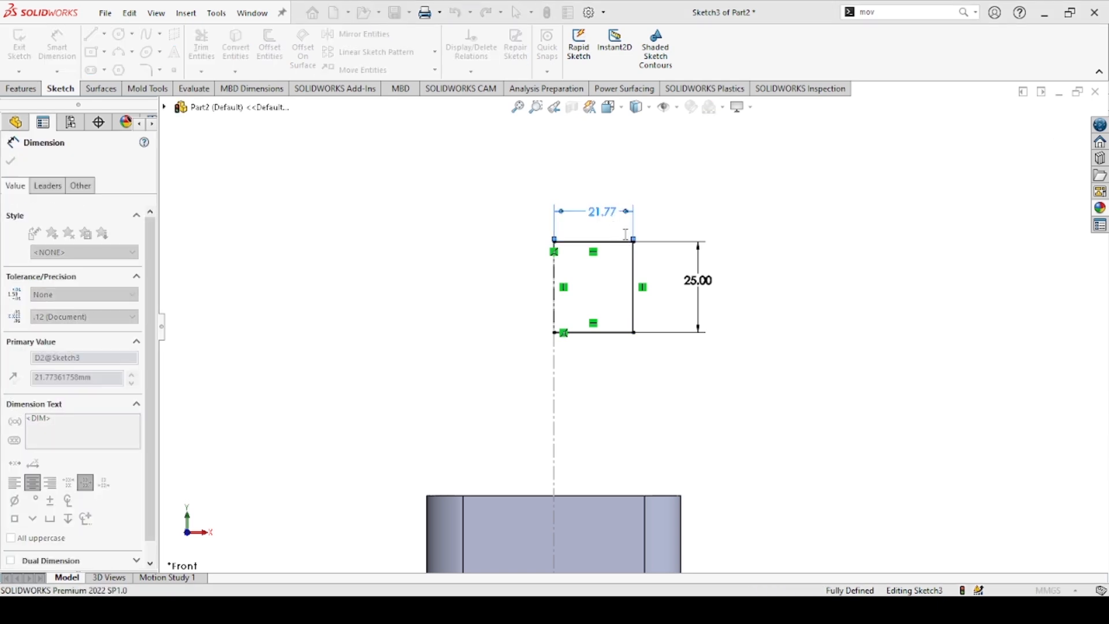
{"action": "type", "text": "14"}
{"action": "key", "text": "Return"}
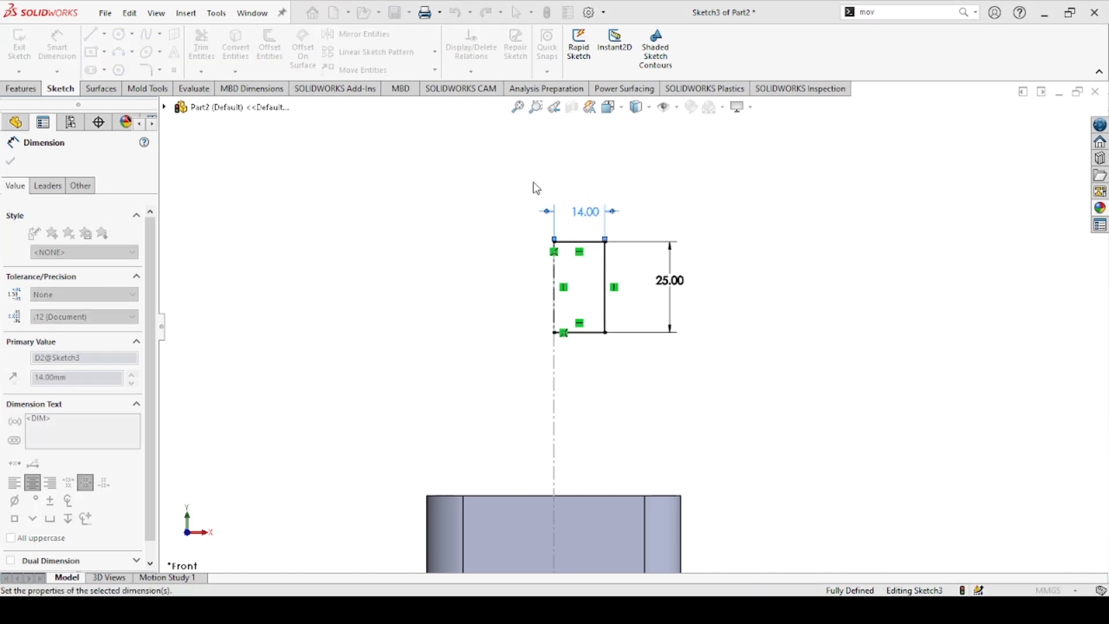
{"action": "type", "text": "16"}
{"action": "key", "text": "Return"}
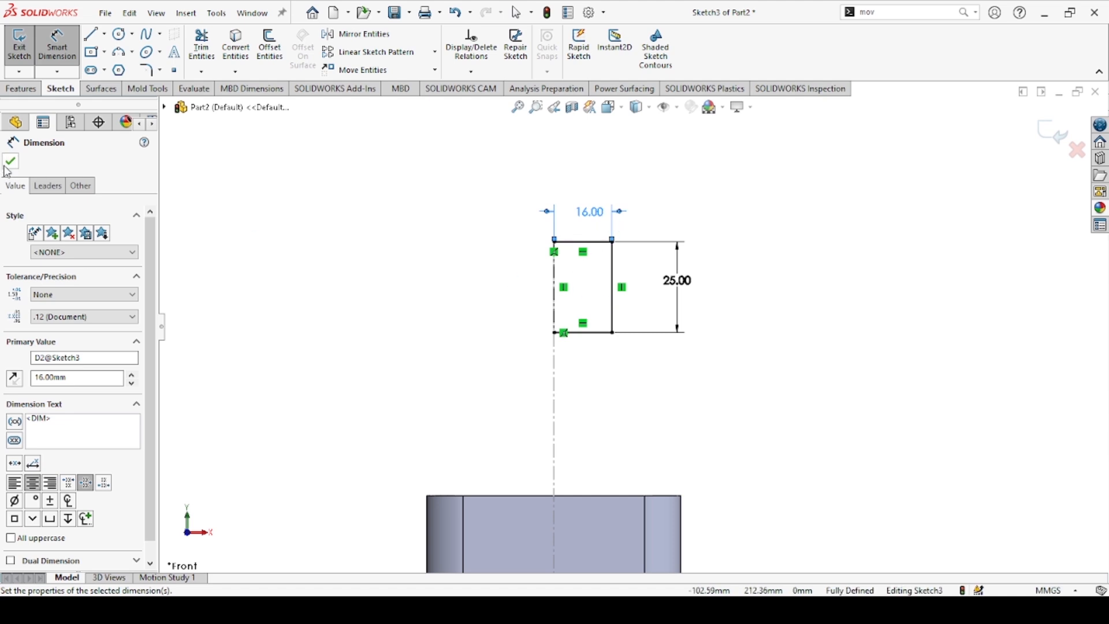
Set the neck profile's width dimension to 15 mm and finish dimensioning.
{"action": "double_click", "coordinate": [589, 211]}
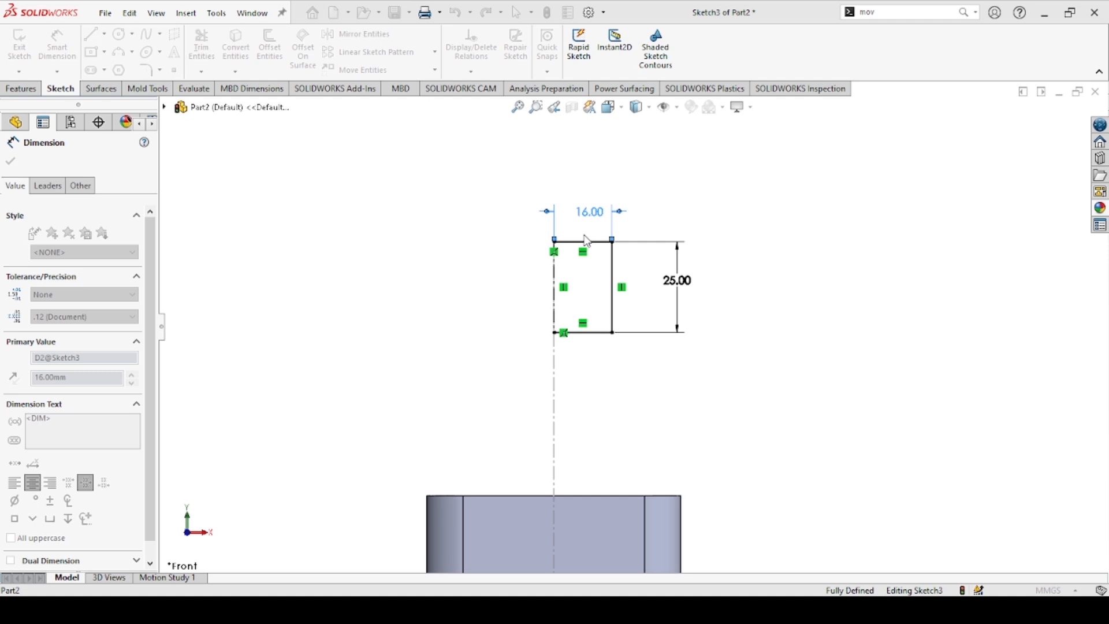
{"action": "type", "text": "15"}
{"action": "key", "text": "Return"}
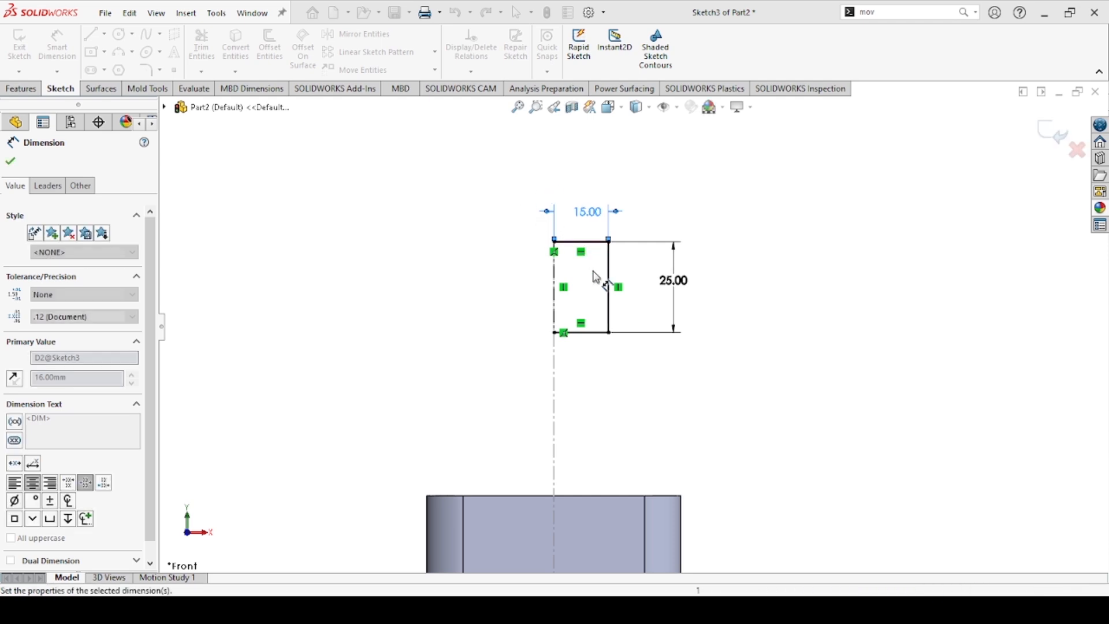
{"action": "left_click", "coordinate": [11, 163]}
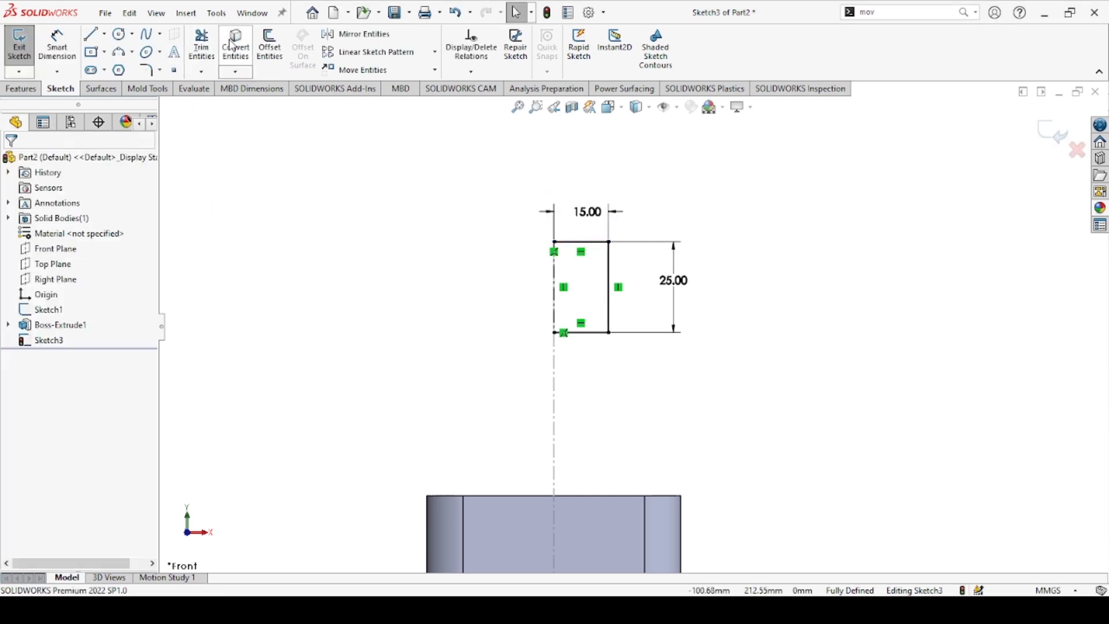
Revolve the neck profile 360° about its vertical construction line as a boss with Merge result on.
{"action": "left_click", "coordinate": [21, 88]}
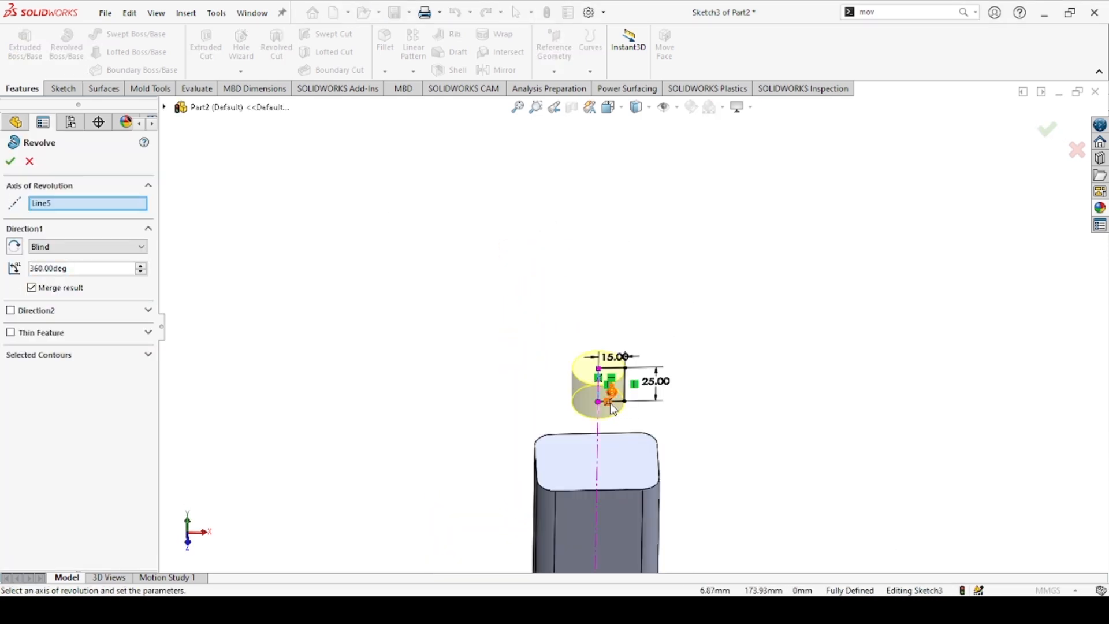
{"action": "middle_click_drag", "start_coordinate": [663, 292], "coordinate": [545, 329]}
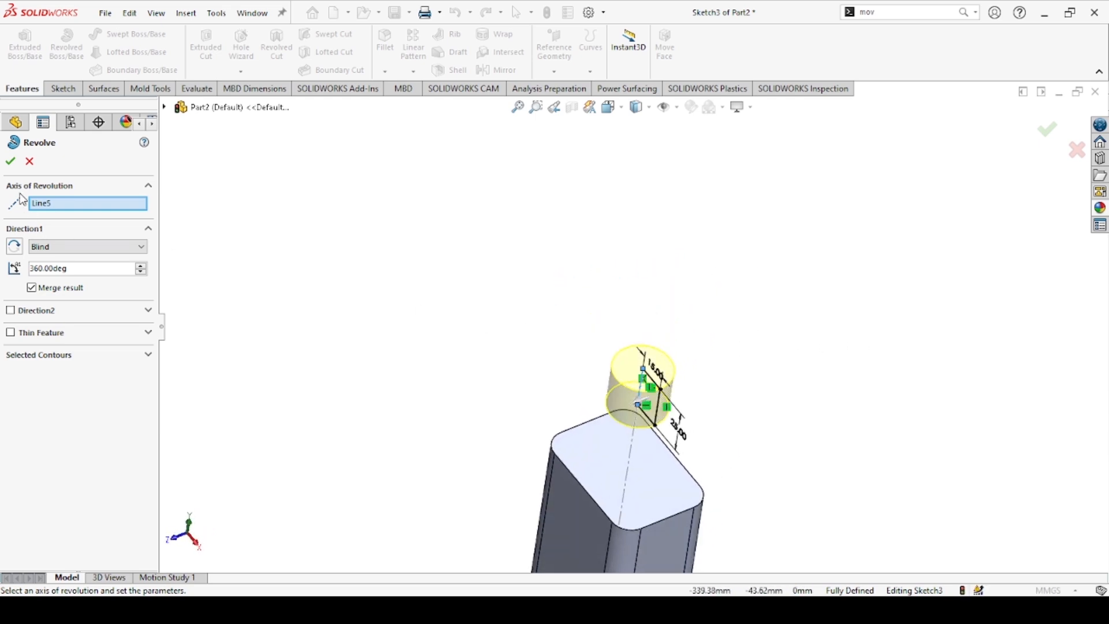
{"action": "left_click", "coordinate": [11, 162]}
Edit the revolved neck's sketch, set the profile height to 30 mm, and exit the sketch to rebuild.
{"action": "middle_click_drag", "start_coordinate": [629, 451], "coordinate": [722, 366]}
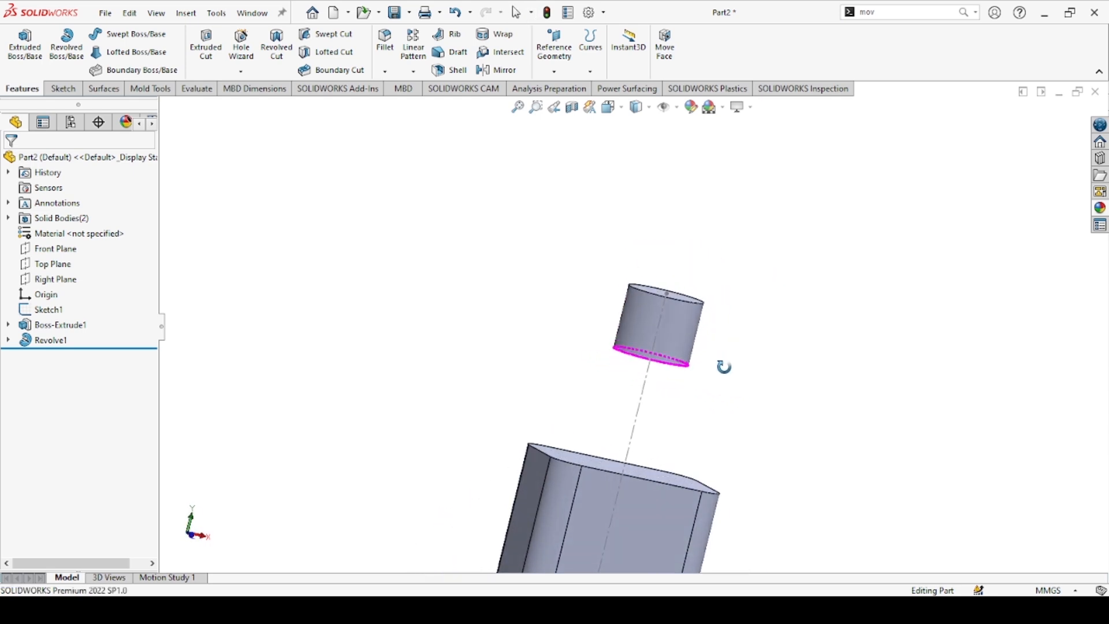
{"action": "left_click", "coordinate": [9, 340]}
{"action": "left_click", "coordinate": [60, 357]}
{"action": "left_click", "coordinate": [75, 321]}
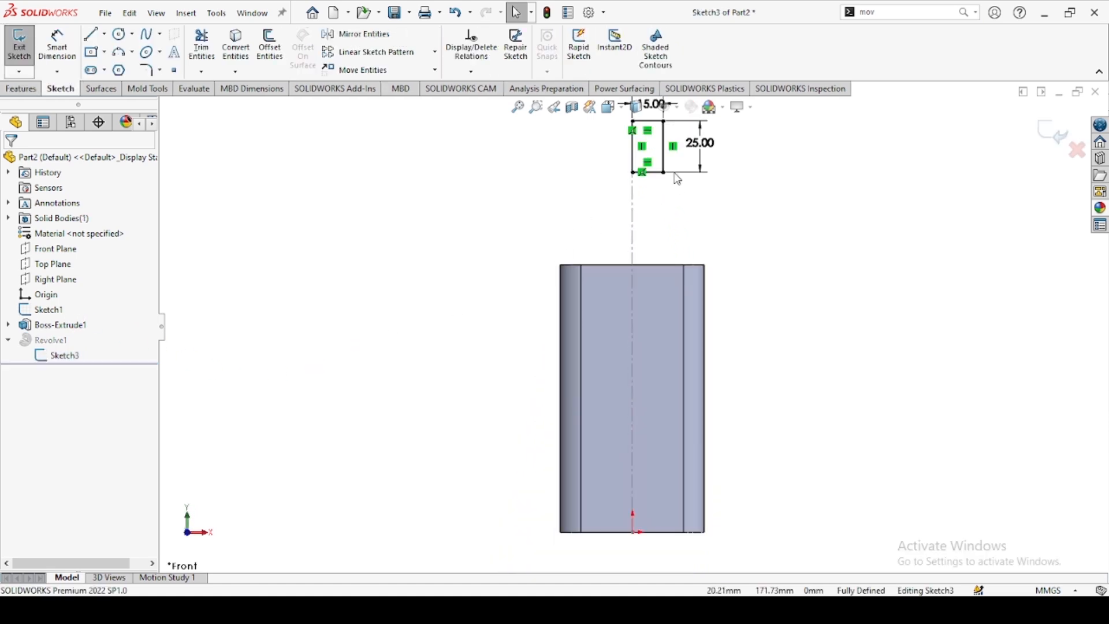
{"action": "scroll", "coordinate": [697, 150], "scroll_direction": "up", "scroll_amount": 2}
{"action": "double_click", "coordinate": [686, 202]}
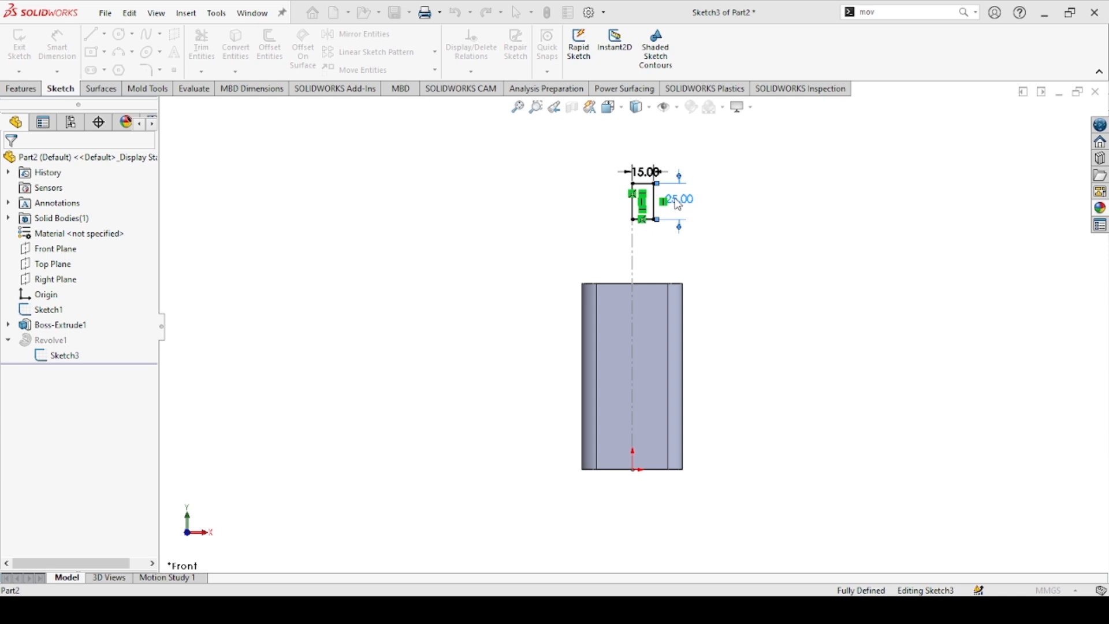
{"action": "type", "text": "30"}
{"action": "key", "text": "Return"}
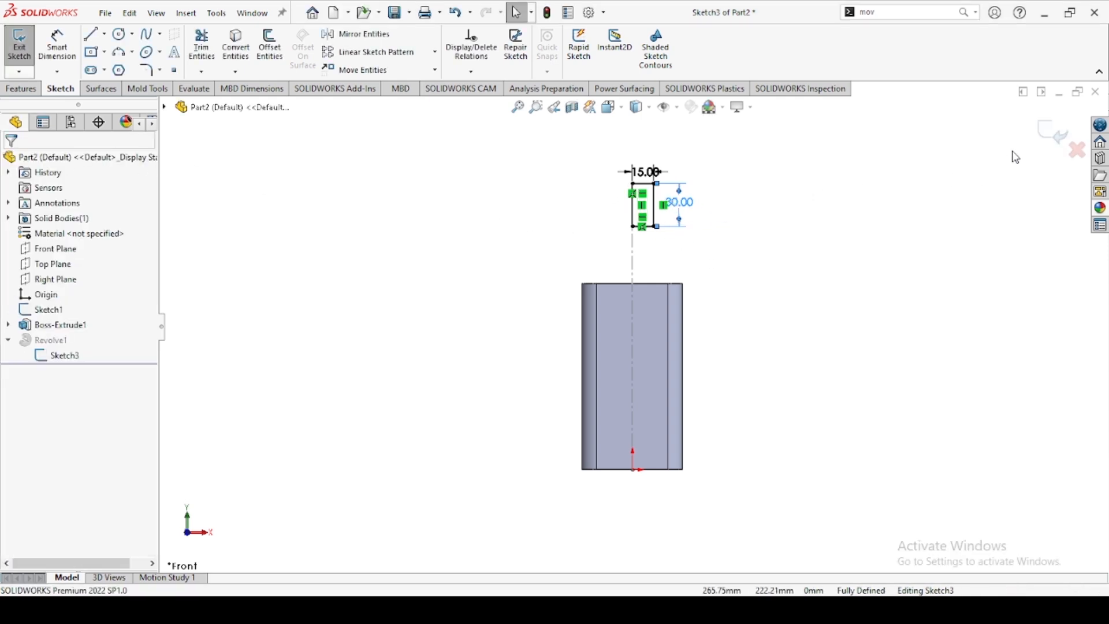
{"action": "left_click", "coordinate": [1056, 133]}
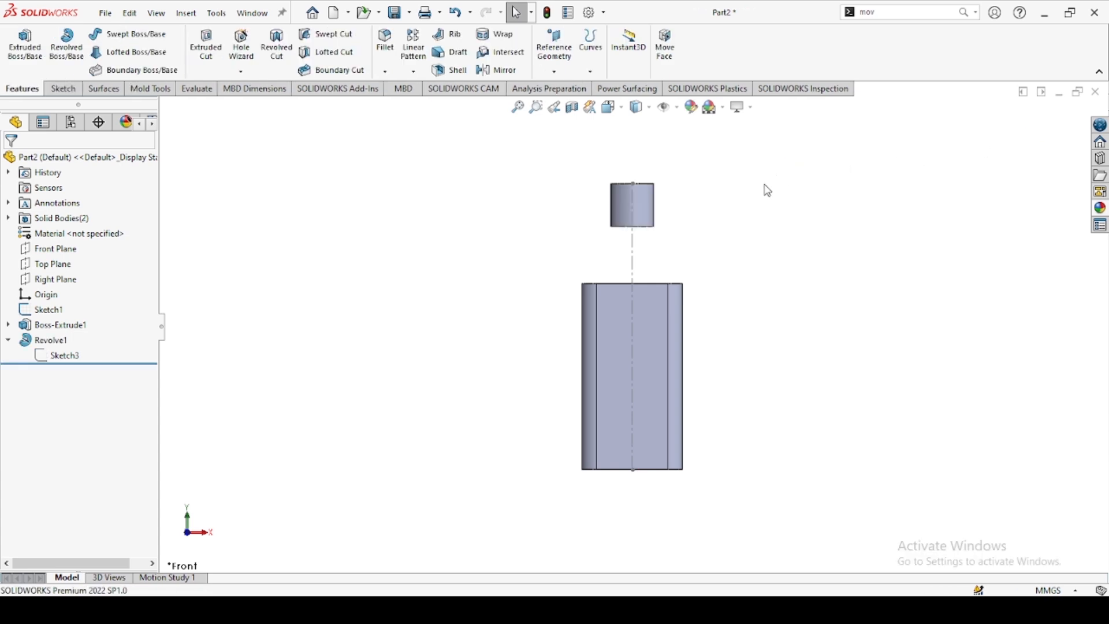
Loft a boss from the top face of the rectangular body to the bottom face of the cylindrical neck.
{"action": "scroll", "coordinate": [698, 199], "scroll_direction": "down", "scroll_amount": 3}
{"action": "middle_click_drag", "start_coordinate": [664, 245], "coordinate": [619, 231]}
{"action": "scroll", "coordinate": [614, 251], "scroll_direction": "down", "scroll_amount": 4}
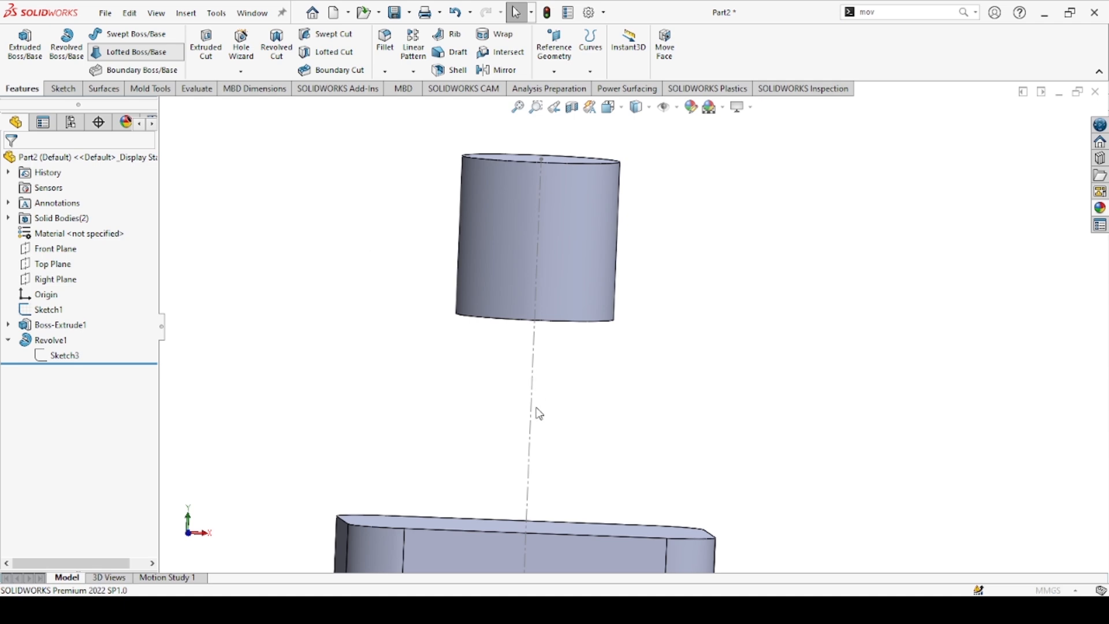
{"action": "left_click", "coordinate": [427, 527]}
{"action": "middle_click_drag", "start_coordinate": [570, 430], "coordinate": [549, 451]}
{"action": "left_click", "coordinate": [524, 282]}
{"action": "scroll", "coordinate": [554, 451], "scroll_direction": "up", "scroll_amount": 3}
{"action": "mouse_move", "coordinate": [569, 402]}
{"action": "middle_mouse_down"}
{"action": "mouse_move", "coordinate": [601, 442]}
{"action": "mouse_move", "coordinate": [600, 464]}
{"action": "mouse_move", "coordinate": [587, 410]}
{"action": "middle_mouse_up"}
{"action": "left_click", "coordinate": [12, 164]}
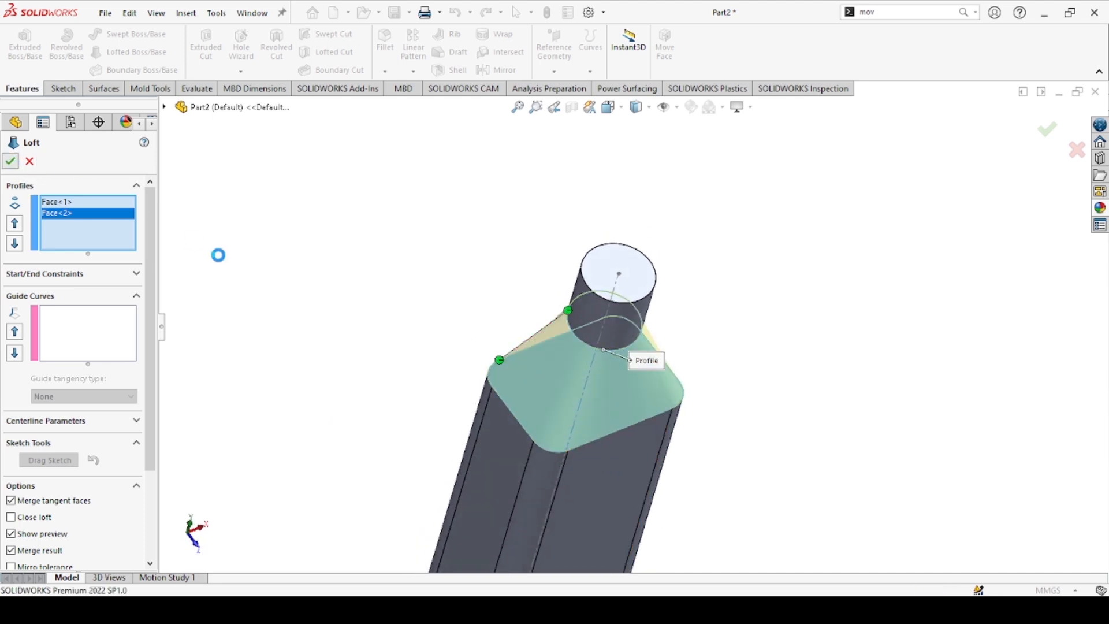
Fillet the edges where the lofted shoulder meets the rectangular body with a 10 mm radius.
{"action": "scroll", "coordinate": [545, 414], "scroll_direction": "down", "scroll_amount": 3}
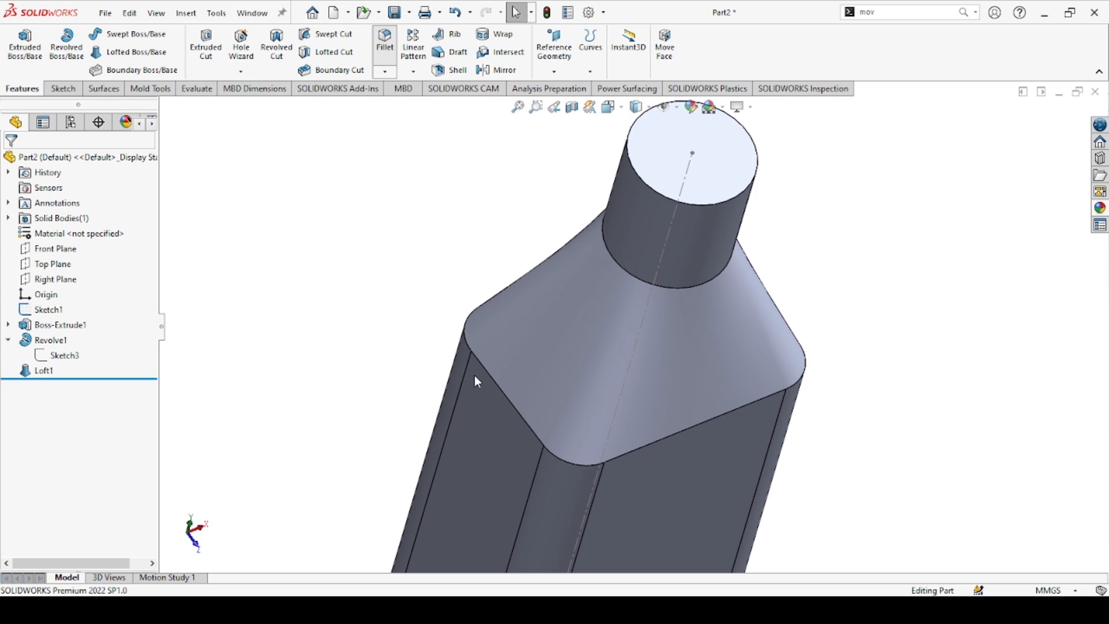
{"action": "left_click", "coordinate": [502, 388]}
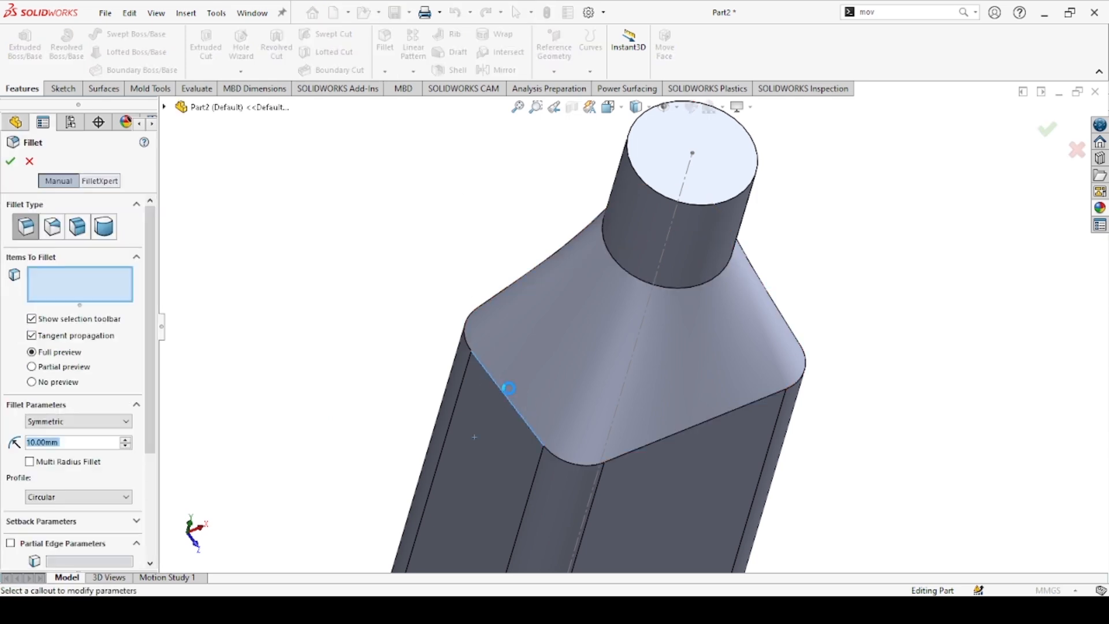
{"action": "scroll", "coordinate": [599, 369], "scroll_direction": "down", "scroll_amount": 4}
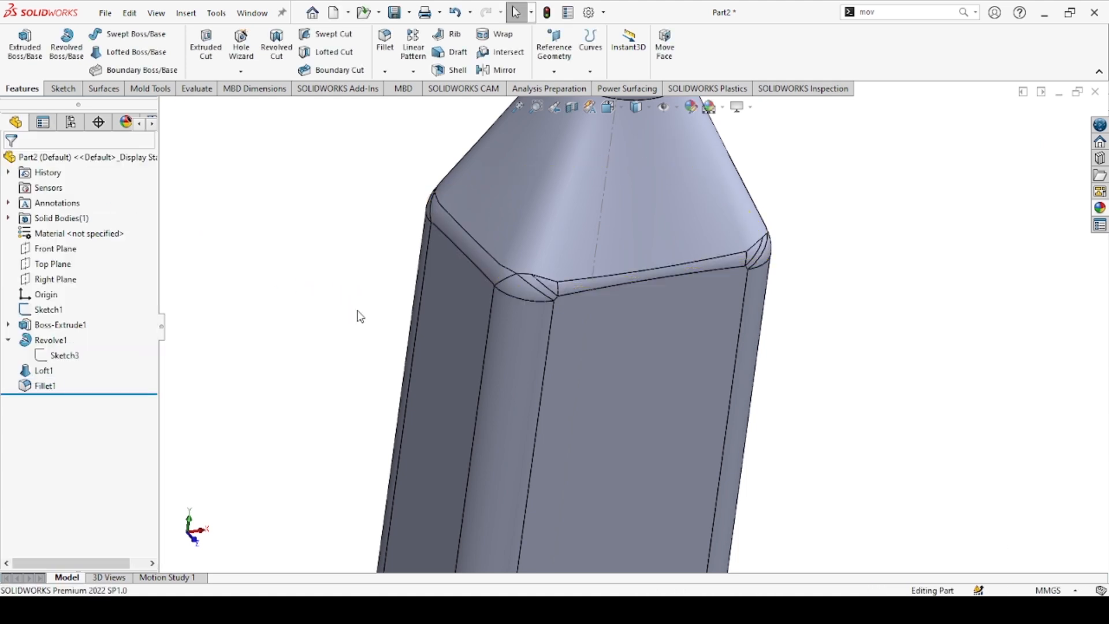
Examine the filleted shoulder corners and the joint between shoulder and neck from several sides.
{"action": "scroll", "coordinate": [491, 329], "scroll_direction": "up", "scroll_amount": 3}
{"action": "middle_click_drag", "start_coordinate": [642, 281], "coordinate": [616, 246]}
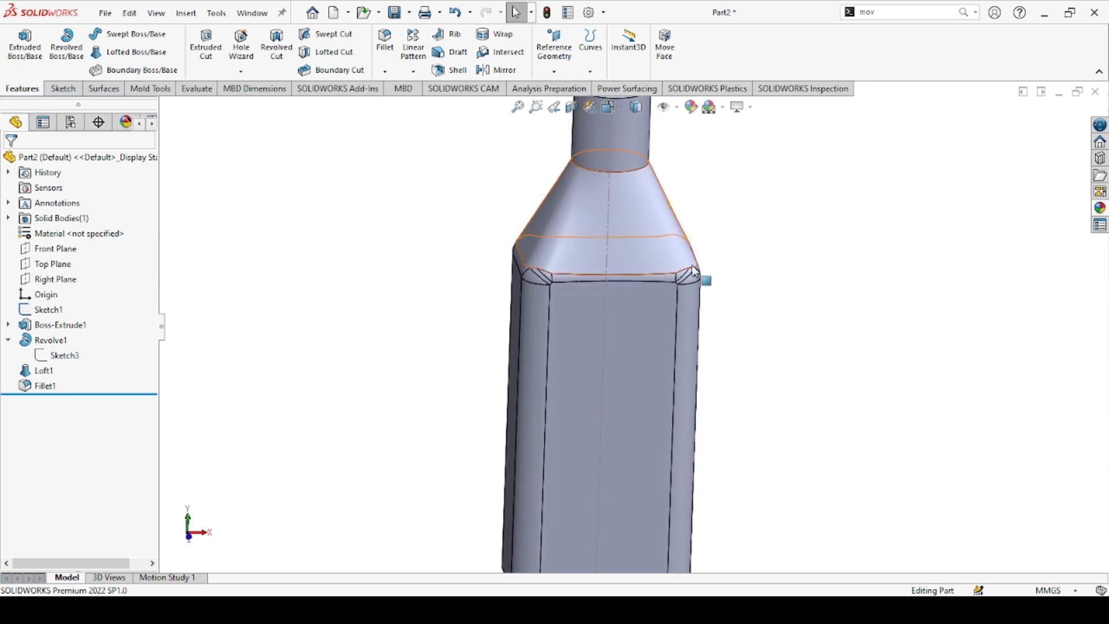
{"action": "scroll", "coordinate": [695, 271], "scroll_direction": "down", "scroll_amount": 5}
{"action": "middle_click_drag", "start_coordinate": [752, 203], "coordinate": [721, 291]}
{"action": "scroll", "coordinate": [690, 341], "scroll_direction": "down", "scroll_amount": 4}
{"action": "middle_click_drag", "start_coordinate": [651, 370], "coordinate": [648, 337]}
{"action": "scroll", "coordinate": [650, 339], "scroll_direction": "up", "scroll_amount": 6}
{"action": "scroll", "coordinate": [733, 342], "scroll_direction": "up", "scroll_amount": 8}
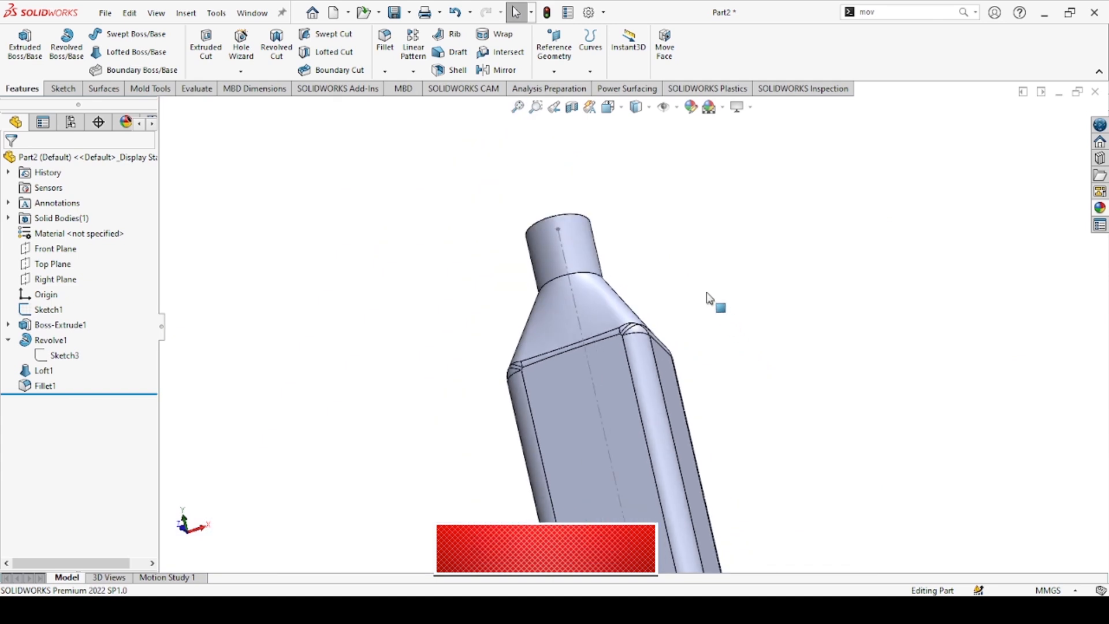
{"action": "middle_click_drag", "start_coordinate": [681, 298], "coordinate": [714, 416]}
{"action": "scroll", "coordinate": [596, 308], "scroll_direction": "down", "scroll_amount": 5}
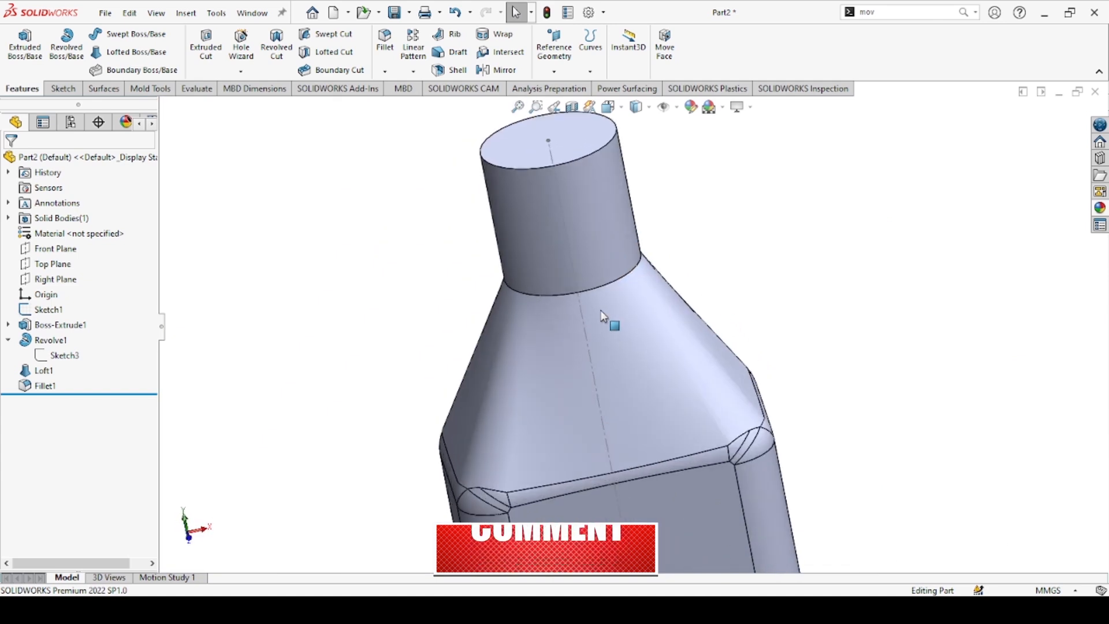
Fillet the circular edge between the neck and the lofted shoulder with a symmetric 10 mm radius.
{"action": "middle_click_drag", "start_coordinate": [626, 343], "coordinate": [589, 298]}
{"action": "scroll", "coordinate": [589, 297], "scroll_direction": "down", "scroll_amount": 1}
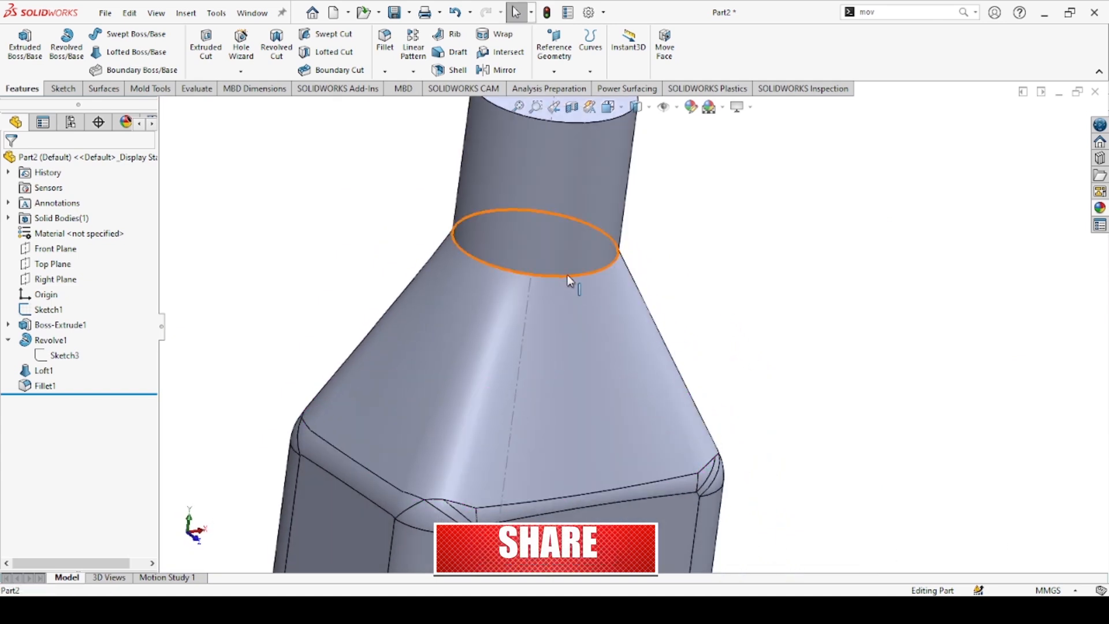
{"action": "left_click", "coordinate": [385, 69]}
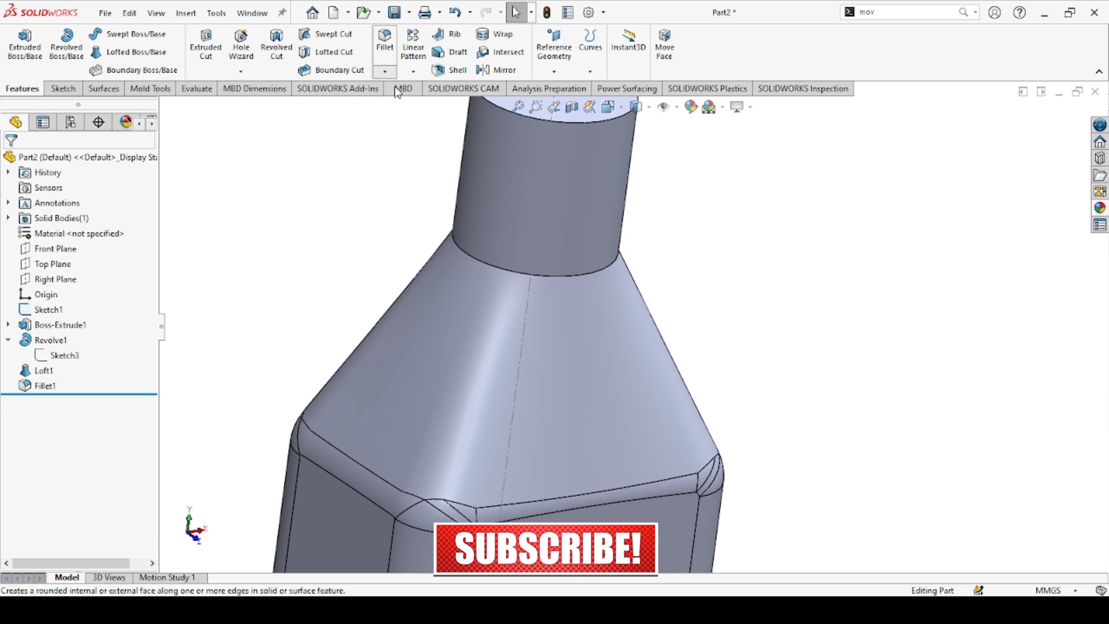
{"action": "left_click", "coordinate": [573, 277]}
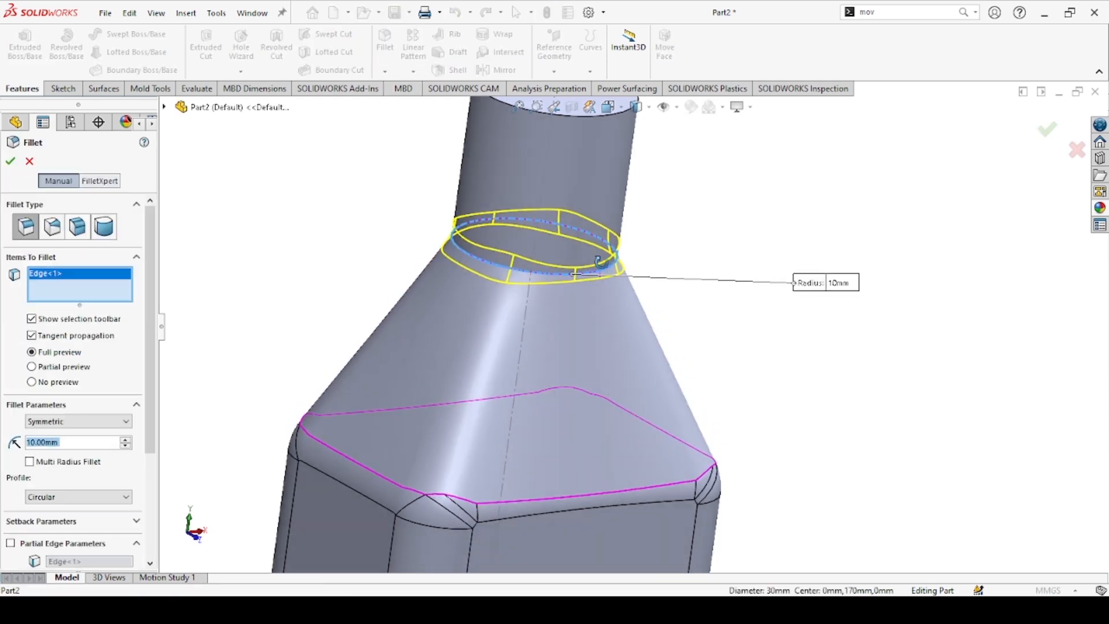
{"action": "middle_click_drag", "start_coordinate": [600, 263], "coordinate": [667, 250]}
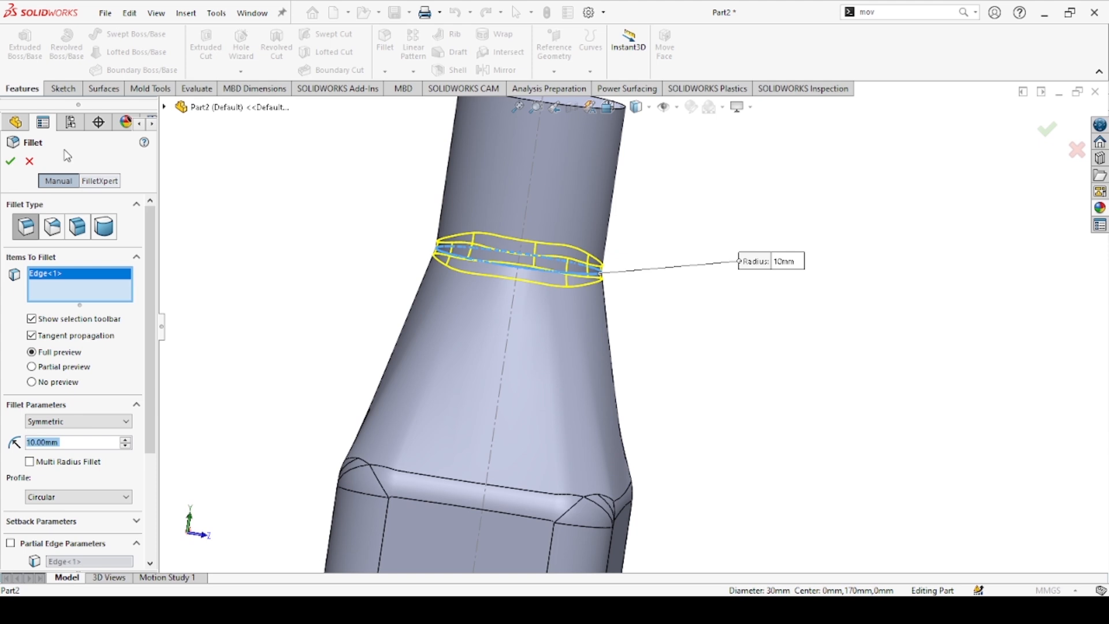
{"action": "left_click", "coordinate": [11, 162]}
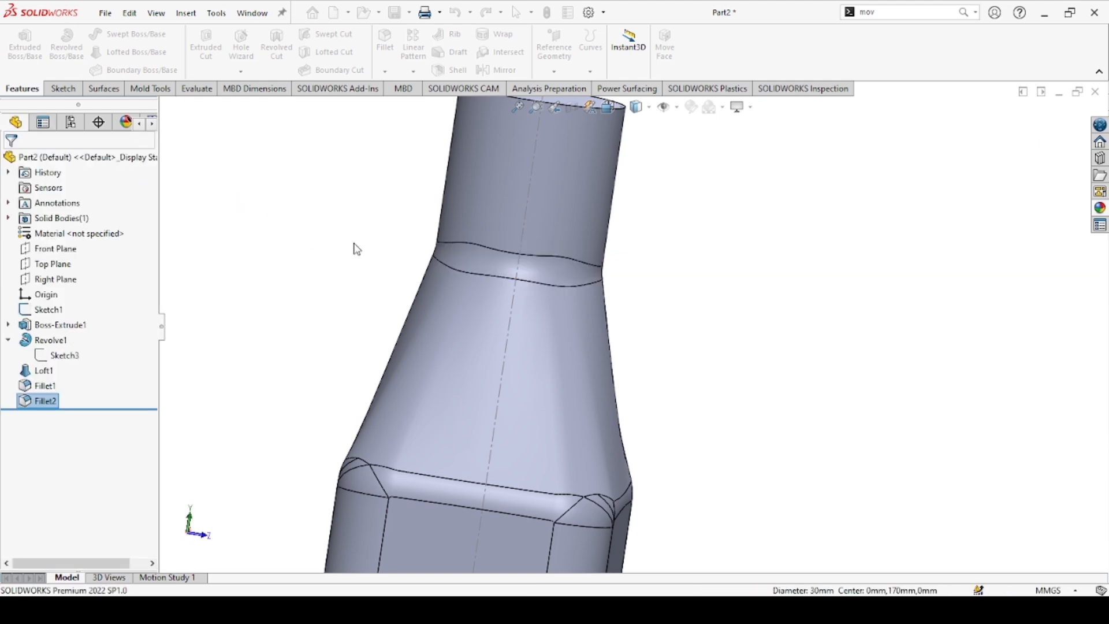
Start a sketch on the Front Plane and draw a nearly horizontal line about 132 mm long across the lower neck.
{"action": "middle_click_drag", "start_coordinate": [567, 307], "coordinate": [468, 287]}
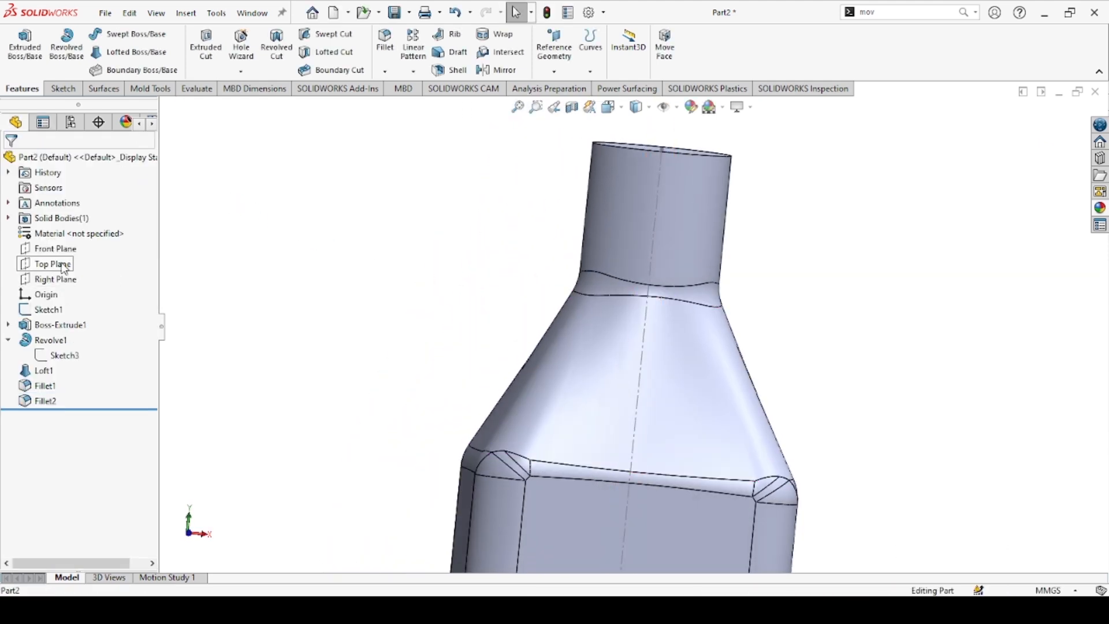
{"action": "left_click", "coordinate": [52, 249]}
{"action": "left_click", "coordinate": [153, 230]}
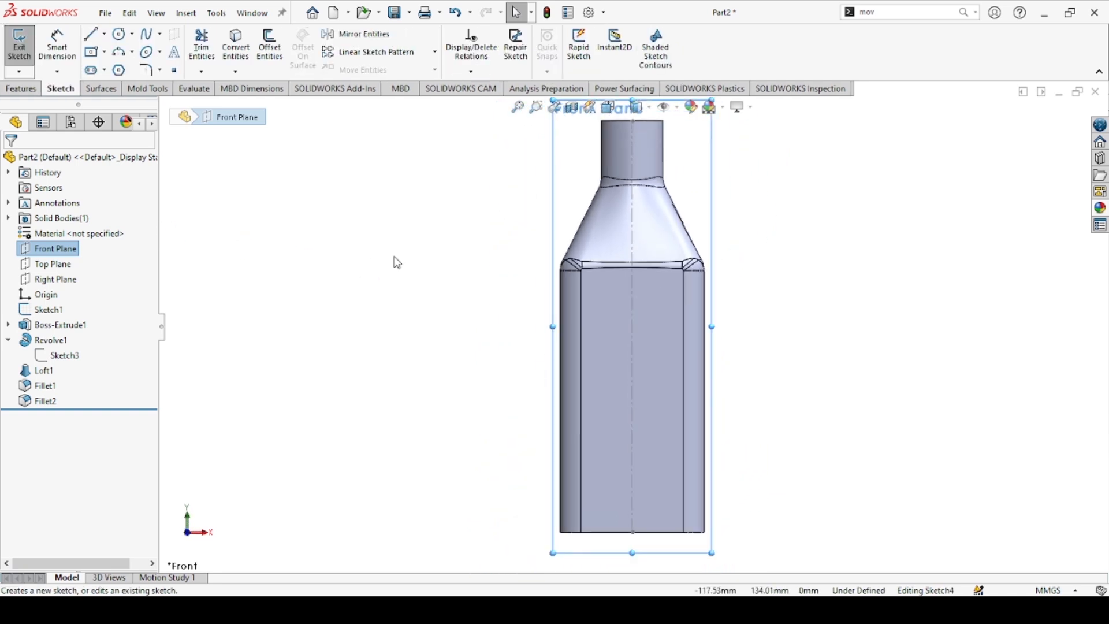
{"action": "left_click", "coordinate": [89, 35]}
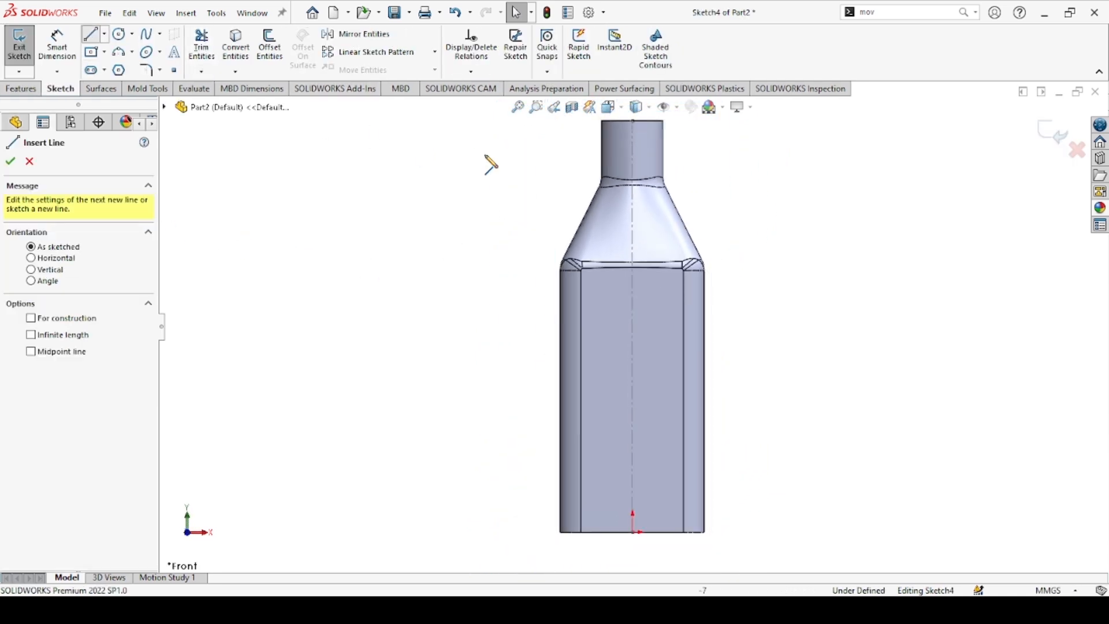
{"action": "left_click", "coordinate": [524, 175]}
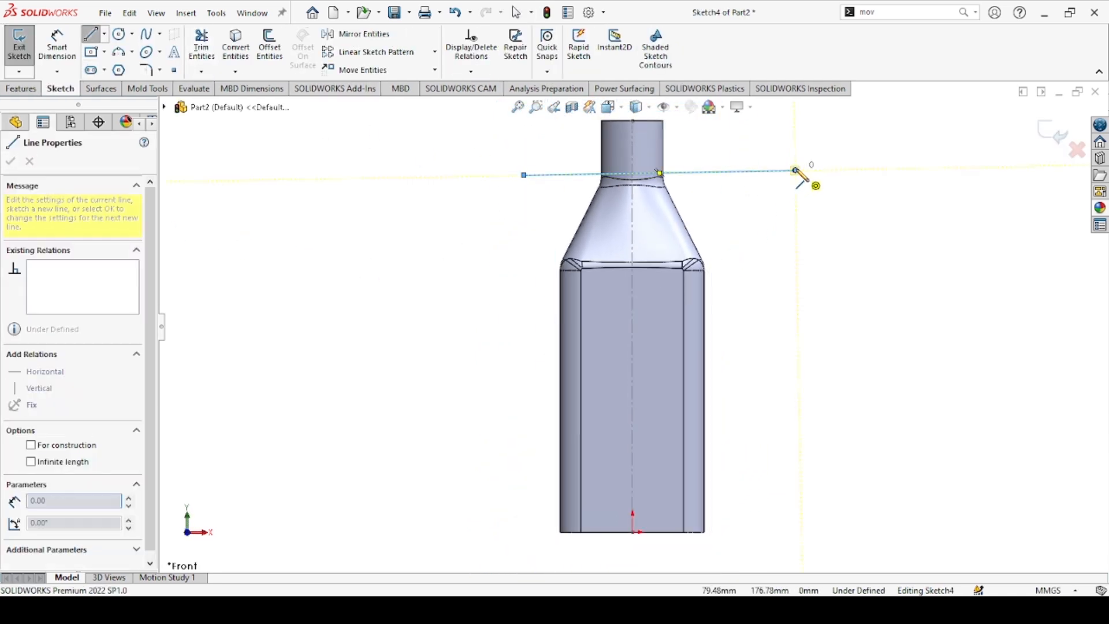
{"action": "left_click", "coordinate": [797, 171]}
{"action": "key", "text": "Escape"}
Add a horizontal relation to the line across the neck.
{"action": "scroll", "coordinate": [698, 179], "scroll_direction": "down", "scroll_amount": 5}
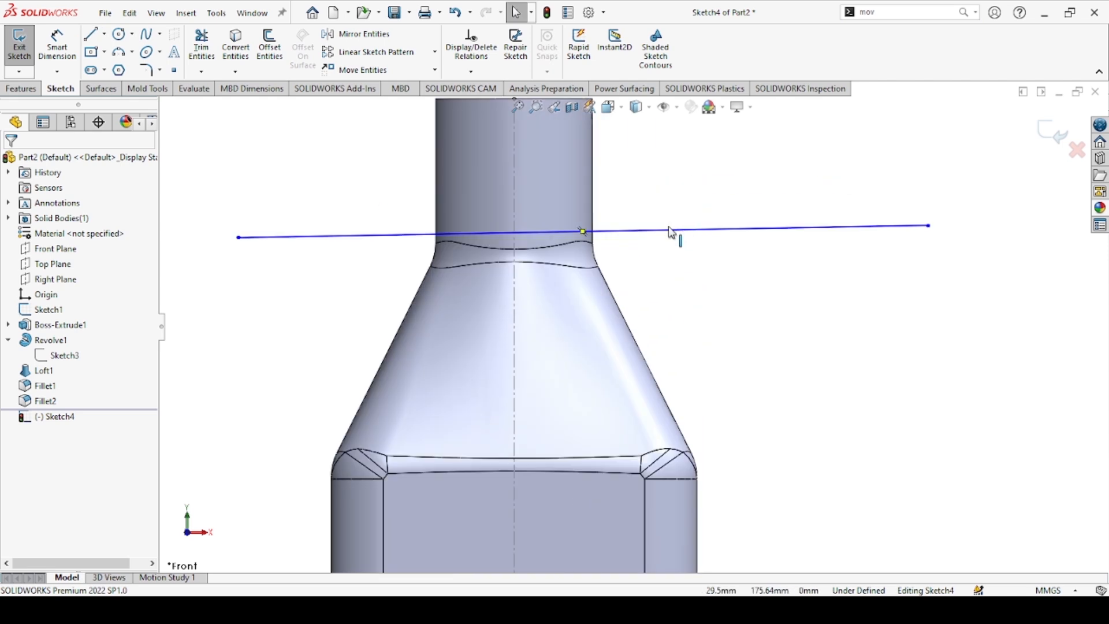
{"action": "left_click", "coordinate": [679, 230]}
{"action": "left_click", "coordinate": [687, 189]}
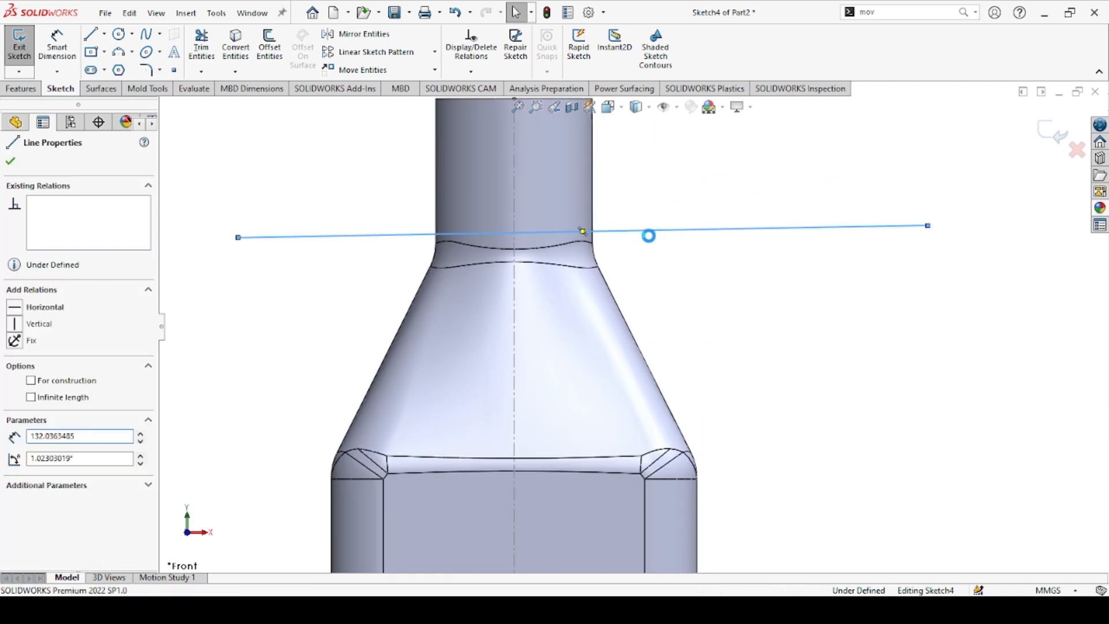
Try to relate the horizontal line to the upper edge of the neck fillet.
{"action": "left_click", "coordinate": [443, 242]}
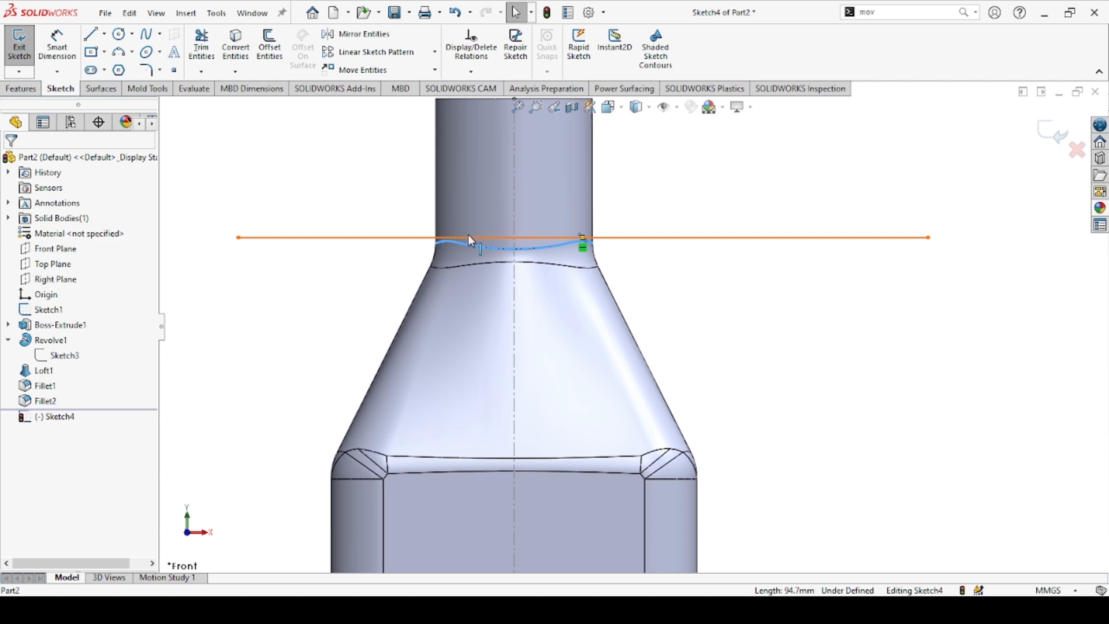
{"action": "left_click", "coordinate": [468, 234], "text": "ctrl"}
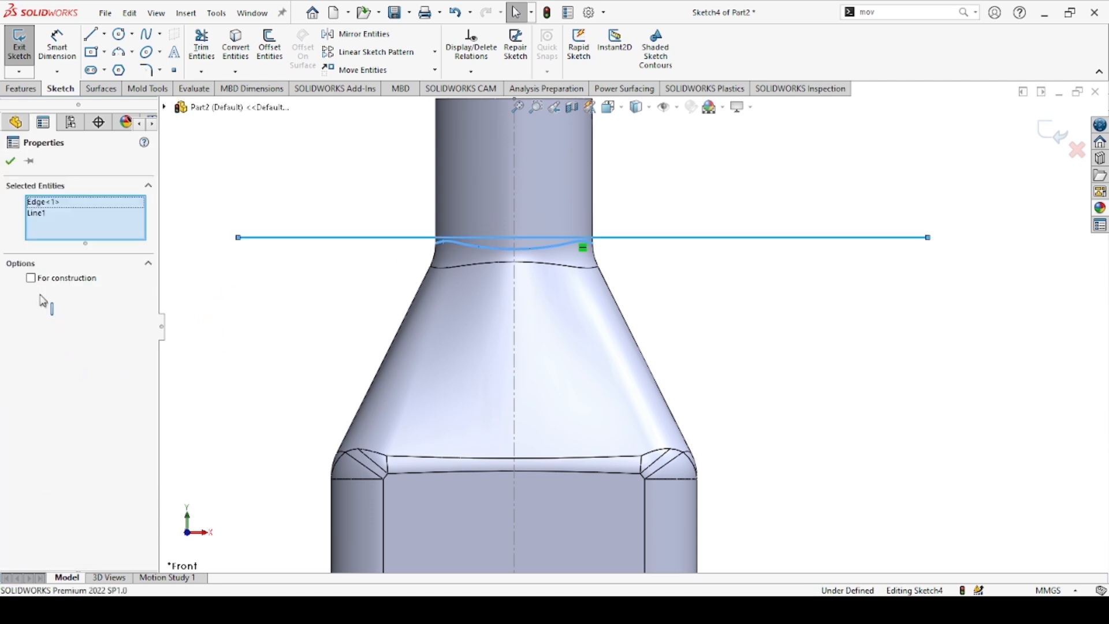
{"action": "left_click", "coordinate": [234, 281]}
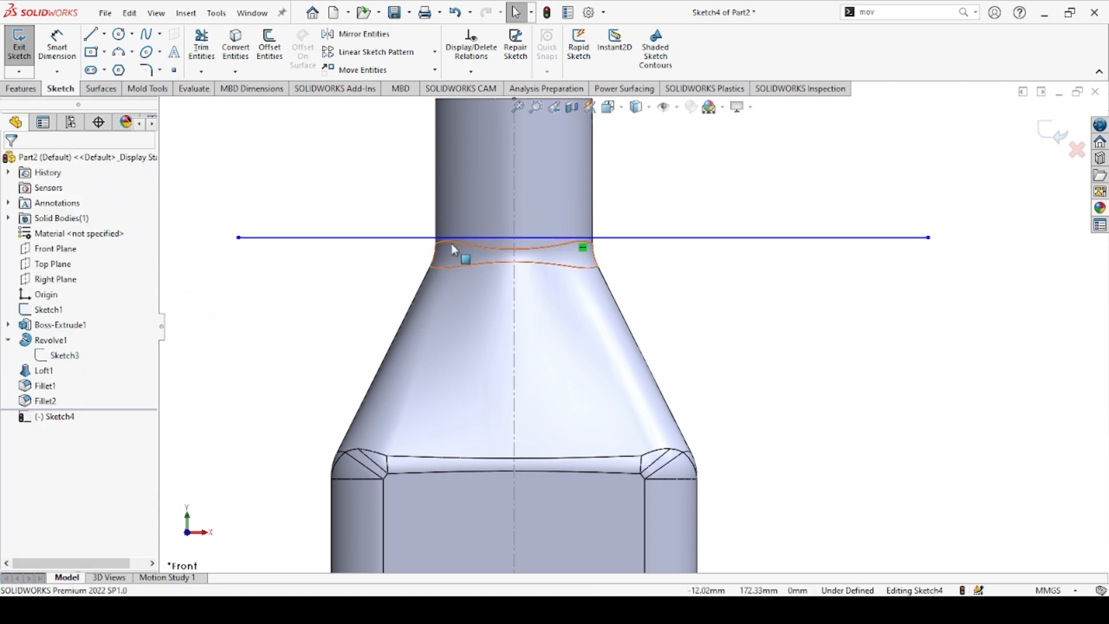
{"action": "left_click", "coordinate": [451, 242]}
{"action": "left_click", "coordinate": [410, 237], "text": "ctrl"}
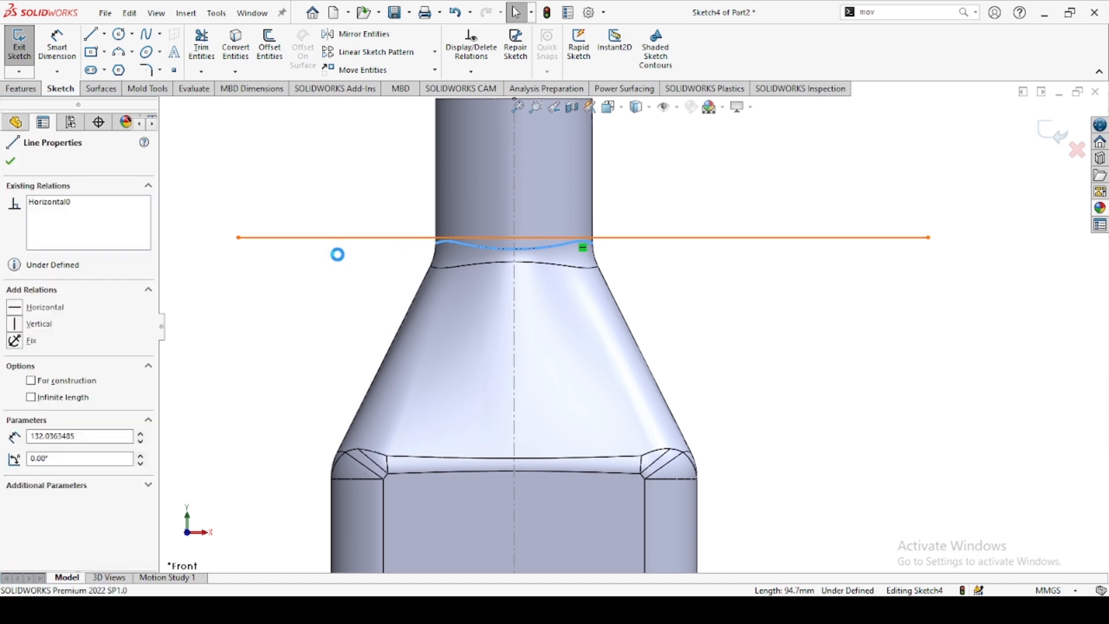
{"action": "left_click", "coordinate": [271, 260]}
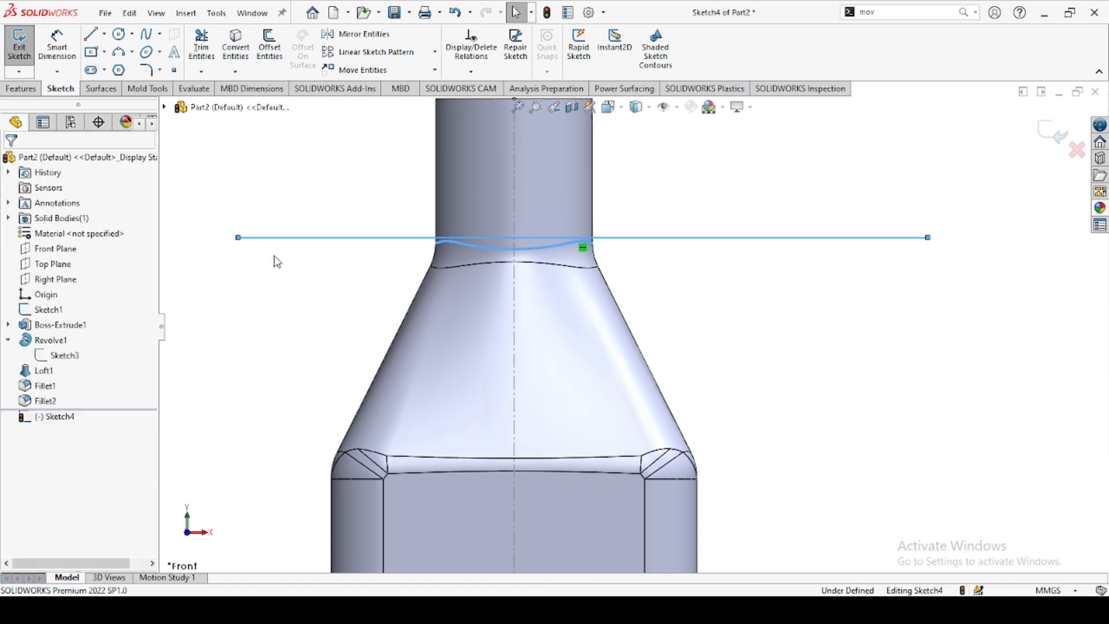
Move the horizontal line slightly so it lies just above the upper edge of the neck fillet.
{"action": "left_click", "coordinate": [462, 237]}
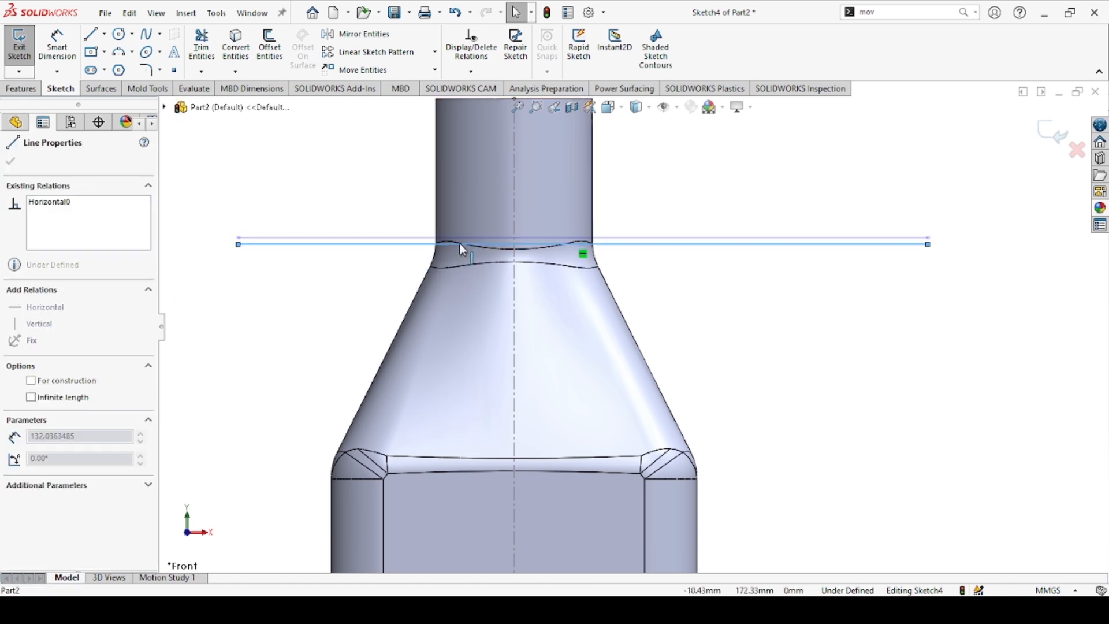
{"action": "left_click_drag", "start_coordinate": [459, 243], "coordinate": [456, 235]}
{"action": "left_click", "coordinate": [661, 283]}
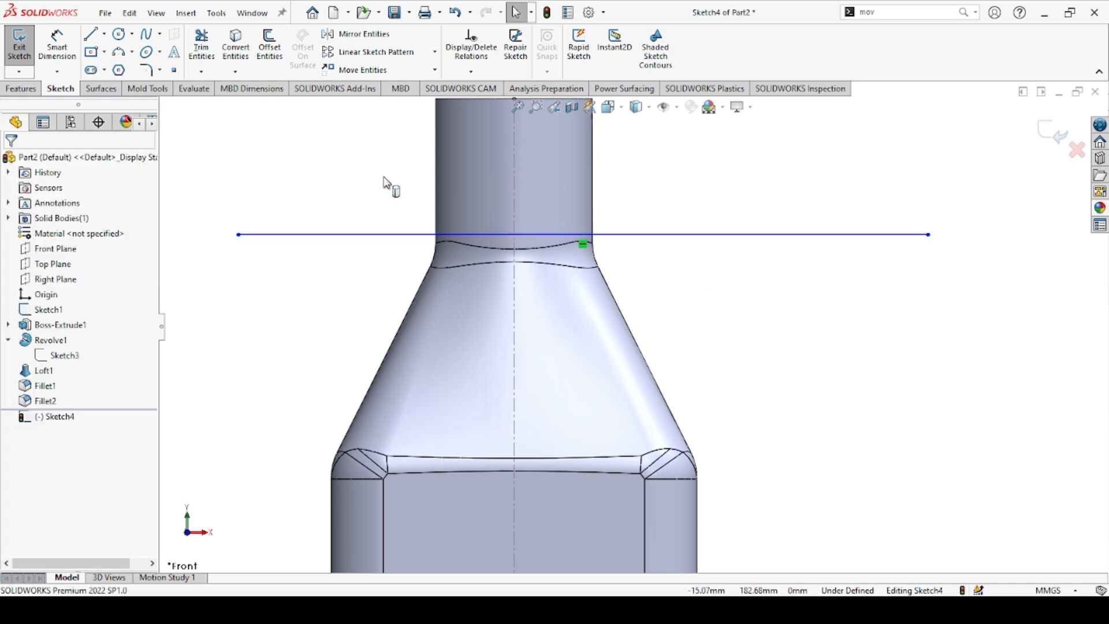
{"action": "left_click", "coordinate": [57, 51]}
{"action": "scroll", "coordinate": [448, 220], "scroll_direction": "down", "scroll_amount": 4}
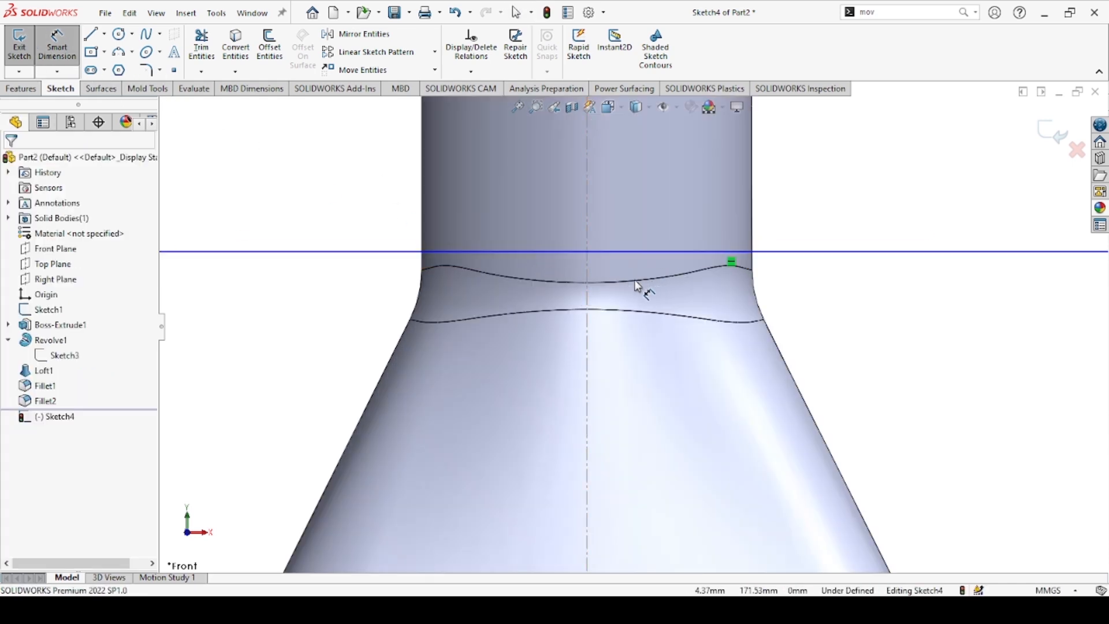
{"action": "left_click", "coordinate": [730, 252]}
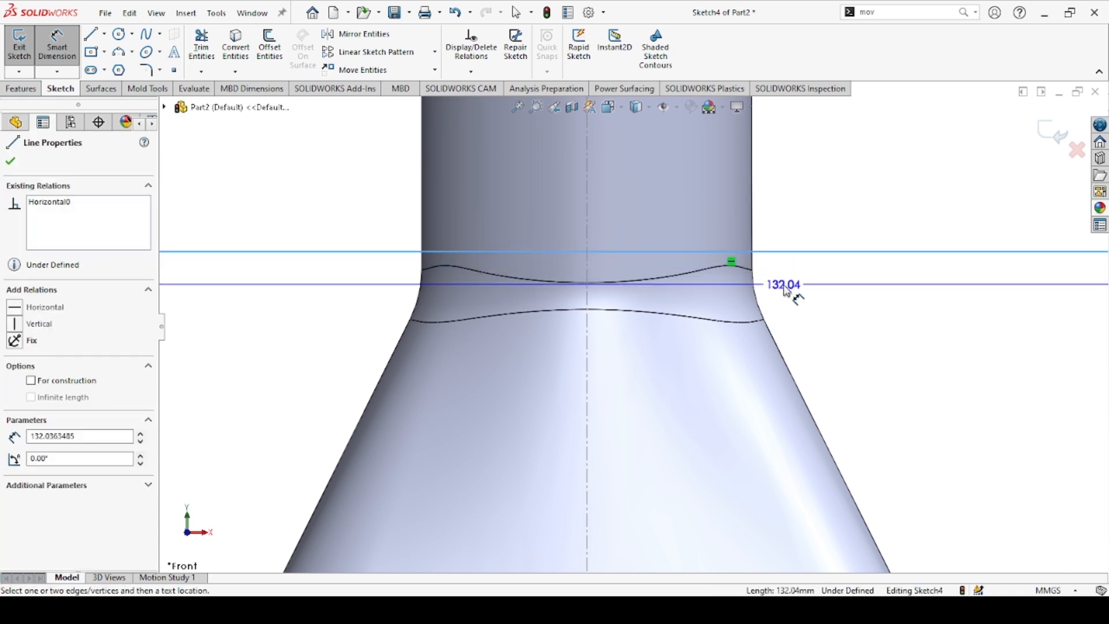
{"action": "key", "text": "Escape"}
{"action": "key", "text": "Escape"}
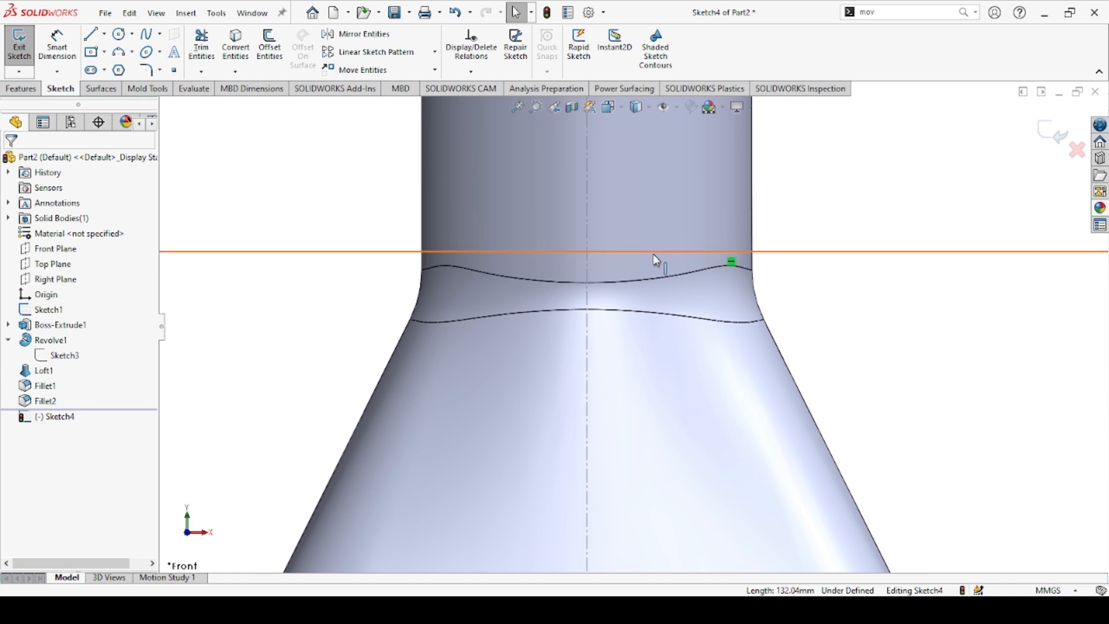
Dimension the horizontal line 25 mm below the top edge of the neck.
{"action": "left_click", "coordinate": [657, 252]}
{"action": "left_click", "coordinate": [57, 44]}
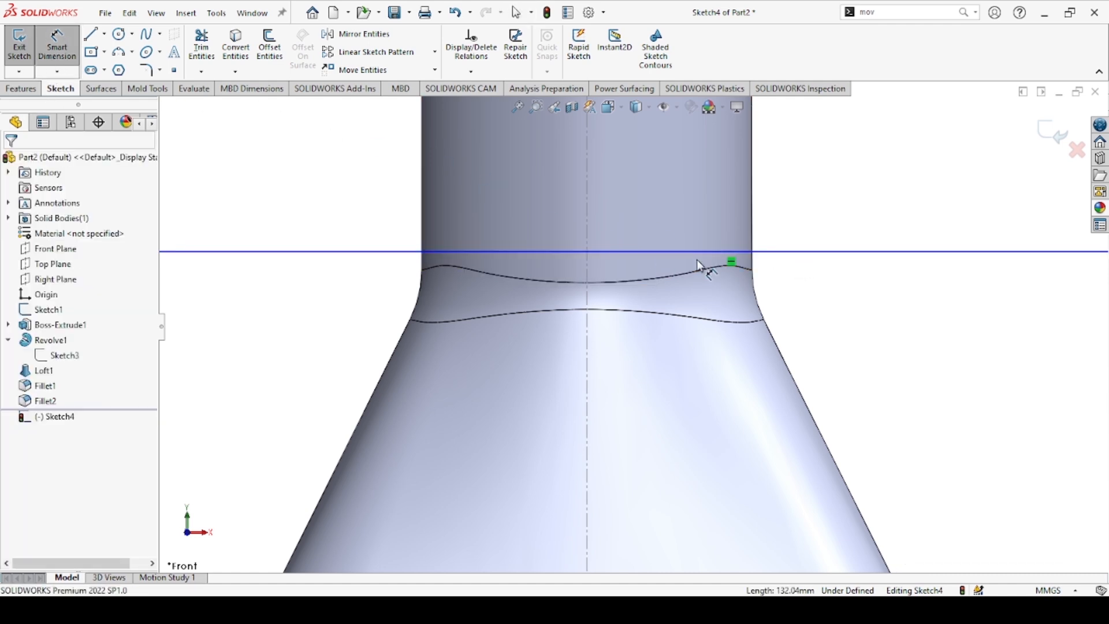
{"action": "left_click", "coordinate": [731, 254]}
{"action": "scroll", "coordinate": [631, 327], "scroll_direction": "down", "scroll_amount": 5}
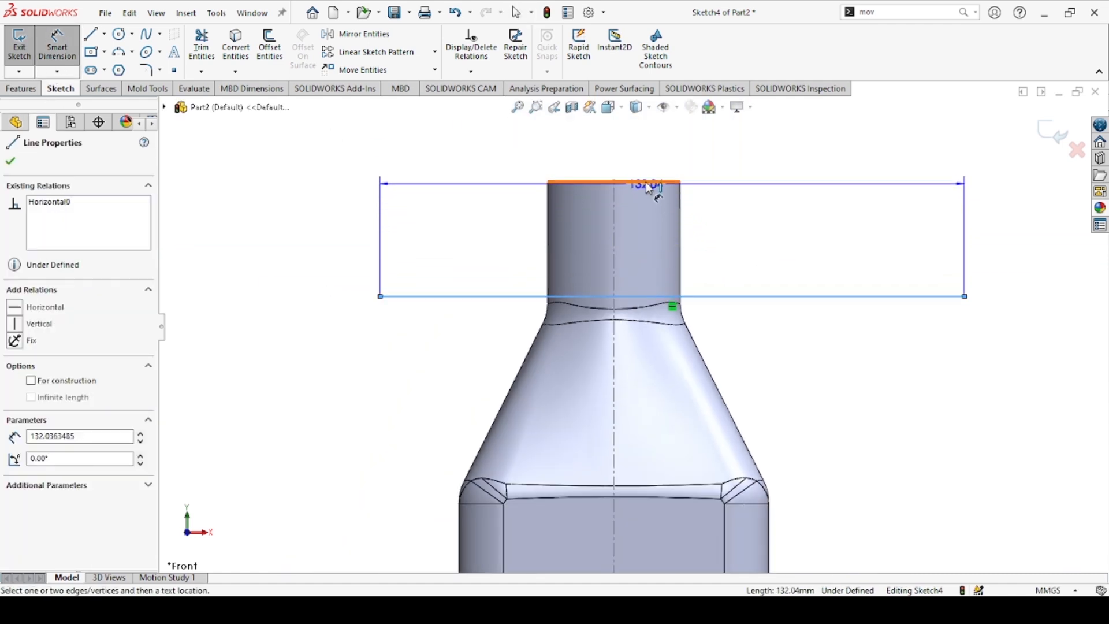
{"action": "left_click", "coordinate": [589, 184]}
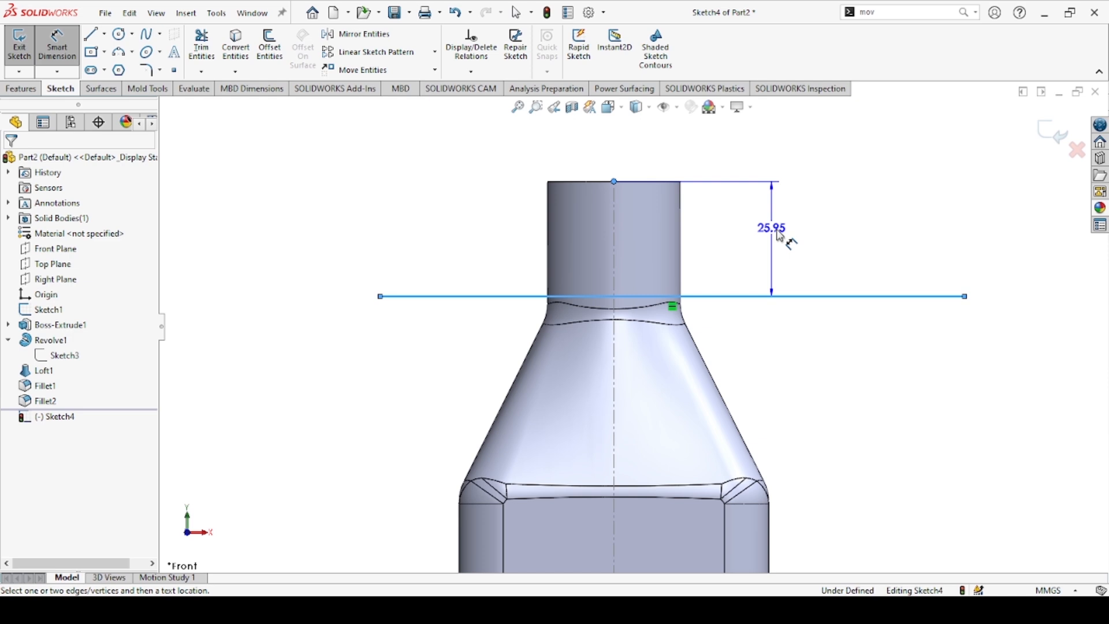
{"action": "left_click", "coordinate": [809, 242]}
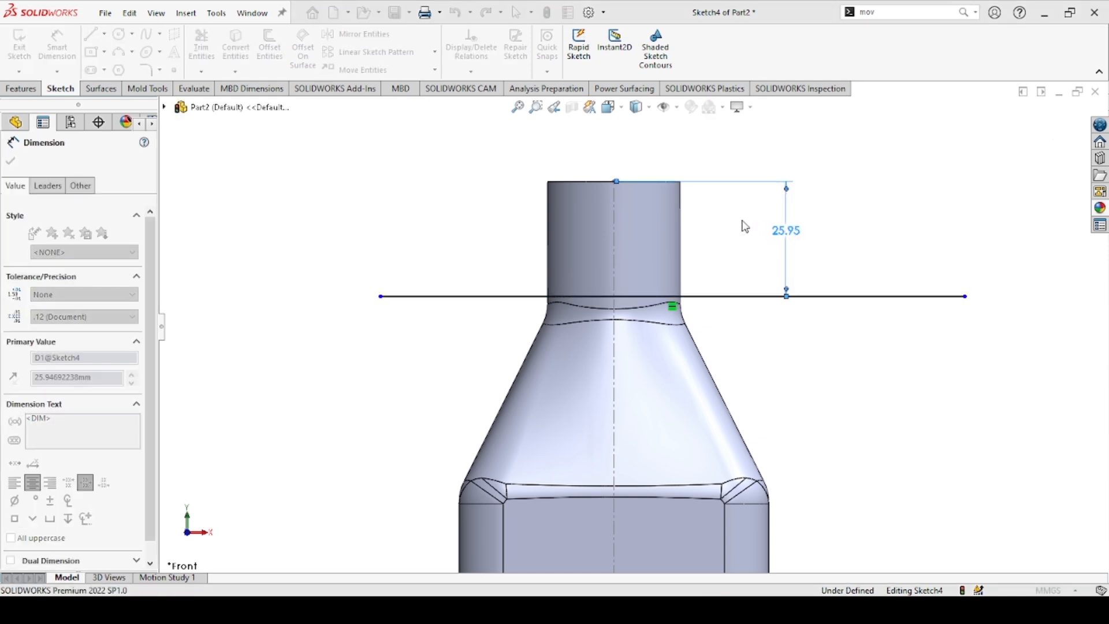
{"action": "type", "text": "25"}
{"action": "key", "text": "Return"}
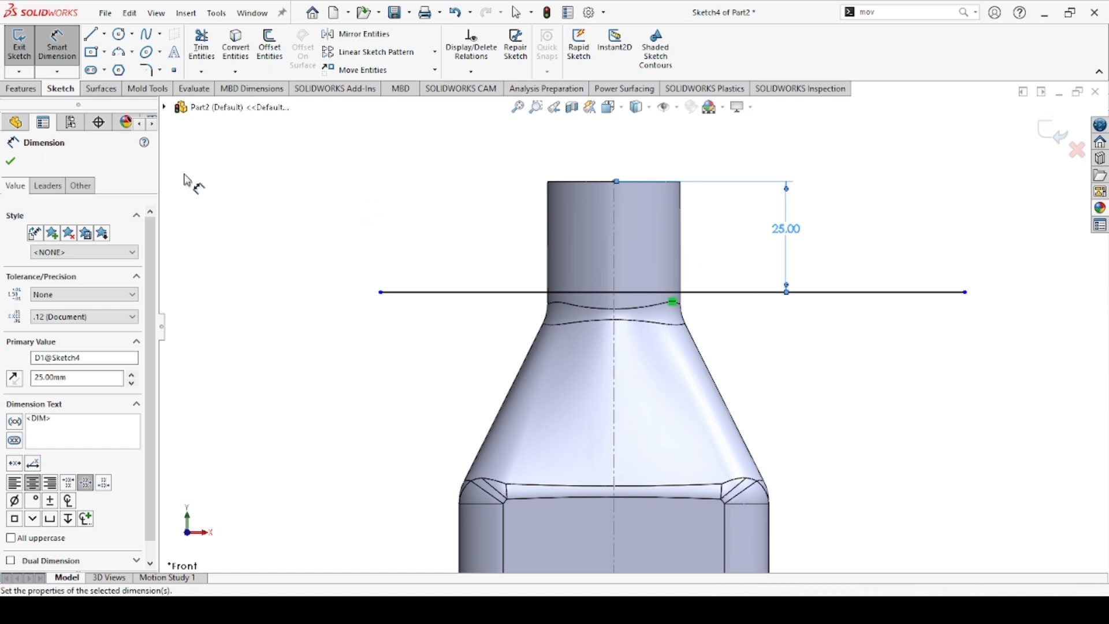
{"action": "left_click", "coordinate": [9, 157]}
Sketch a second horizontal line about 124 mm long across the neck, just above the first line.
{"action": "key", "text": "l"}
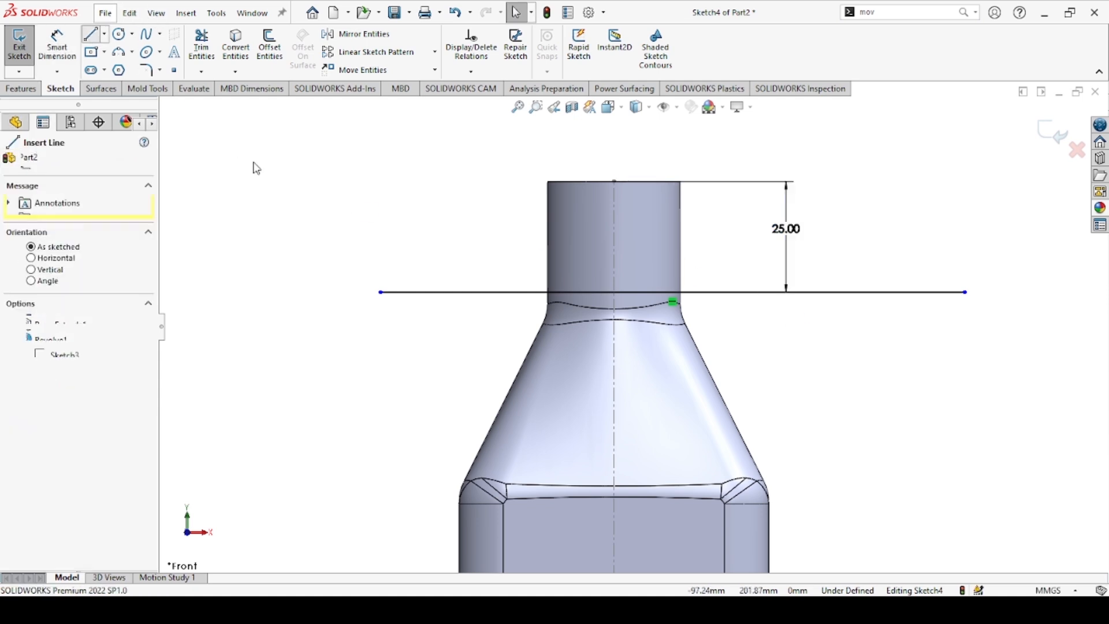
{"action": "mouse_move", "coordinate": [386, 266]}
{"action": "left_mouse_down"}
{"action": "mouse_move", "coordinate": [882, 250]}
{"action": "mouse_move", "coordinate": [935, 267]}
{"action": "left_mouse_up"}
{"action": "key", "text": "Escape"}
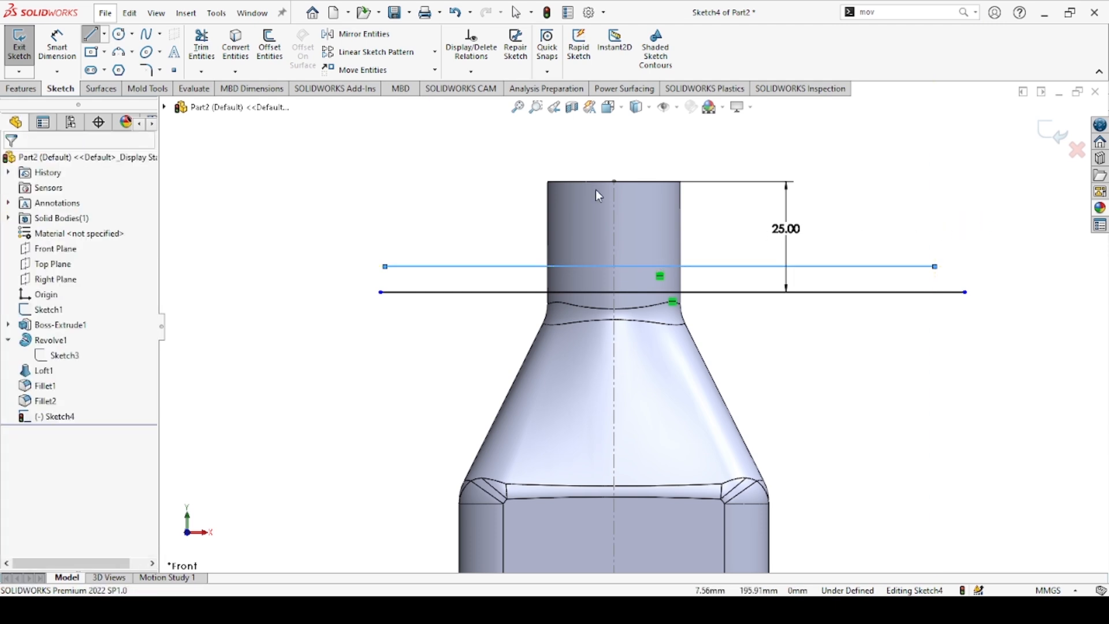
Dimension the distance between the two horizontal lines as 5 mm.
{"action": "left_click", "coordinate": [49, 50]}
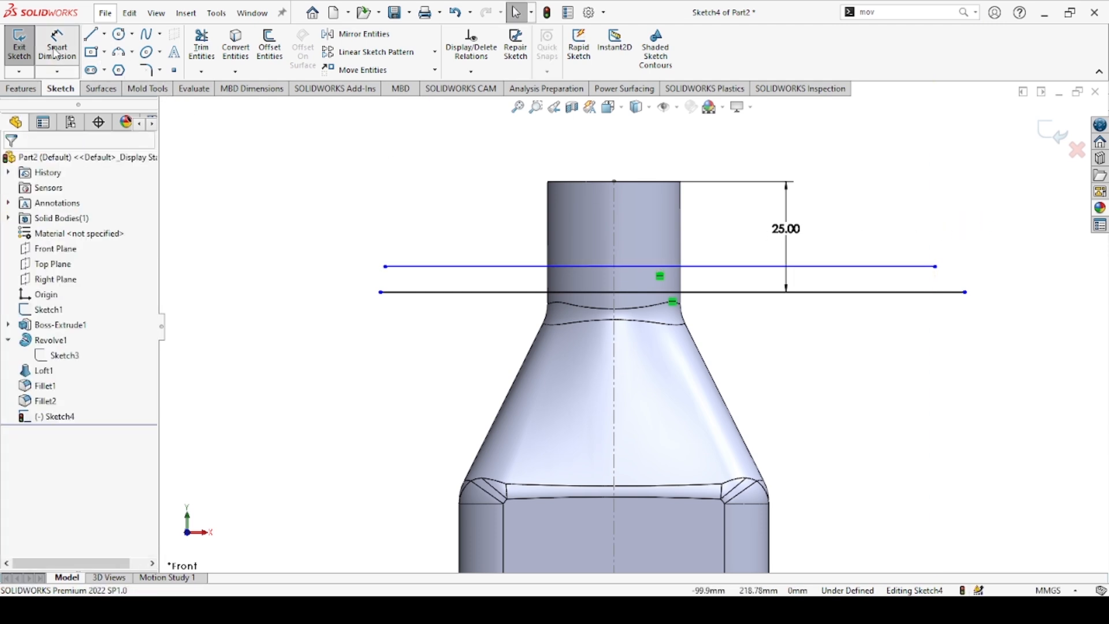
{"action": "left_click", "coordinate": [404, 267]}
{"action": "left_click", "coordinate": [387, 292]}
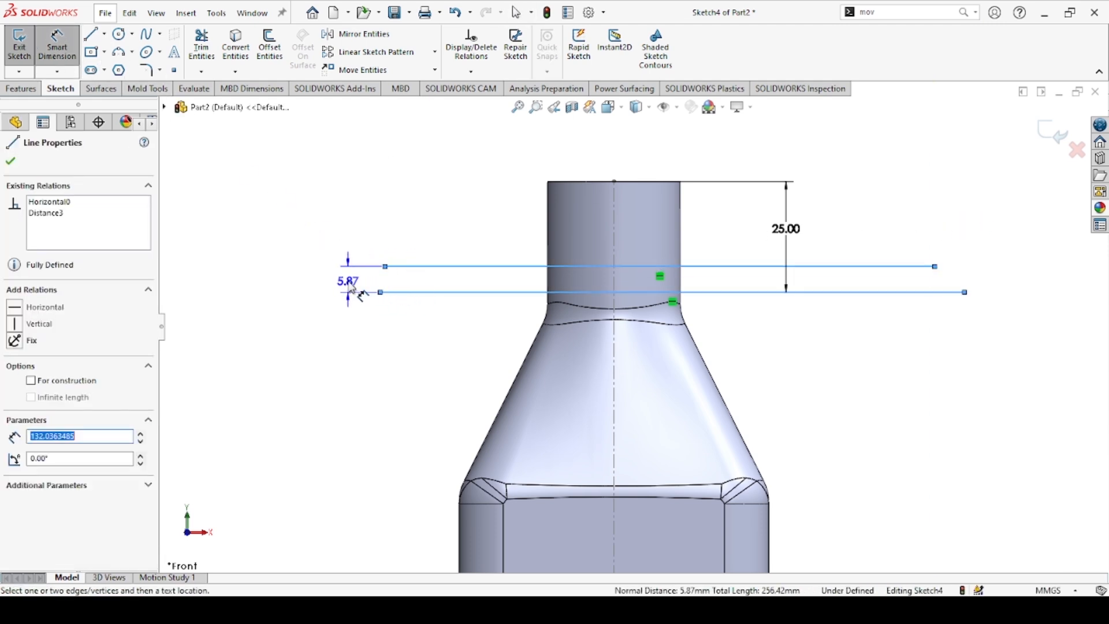
{"action": "left_click", "coordinate": [346, 286]}
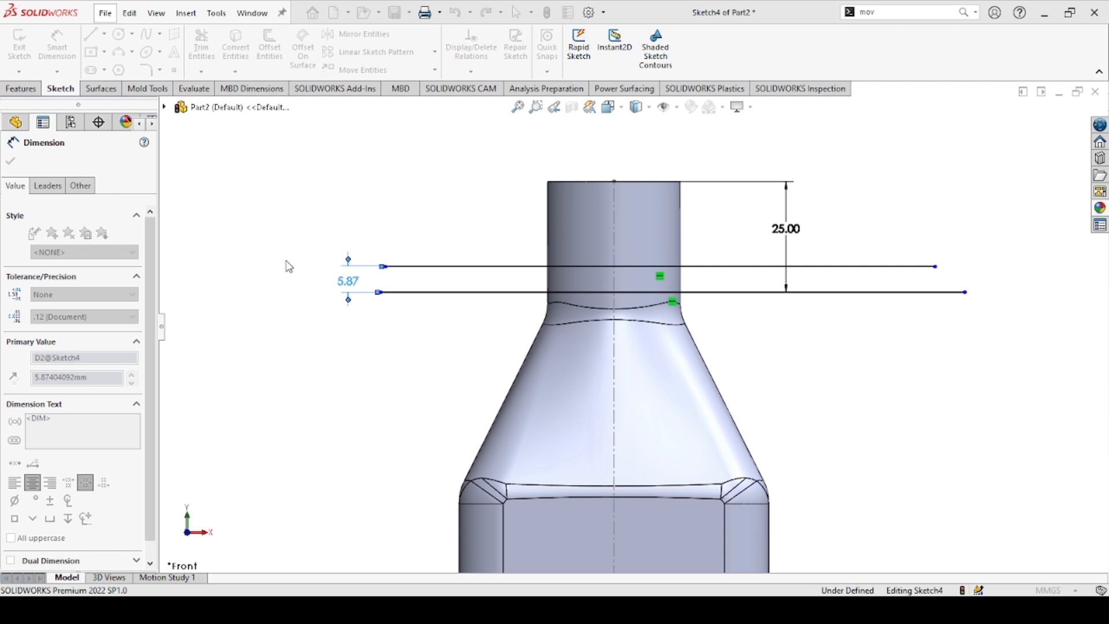
{"action": "type", "text": "5"}
{"action": "key", "text": "Return"}
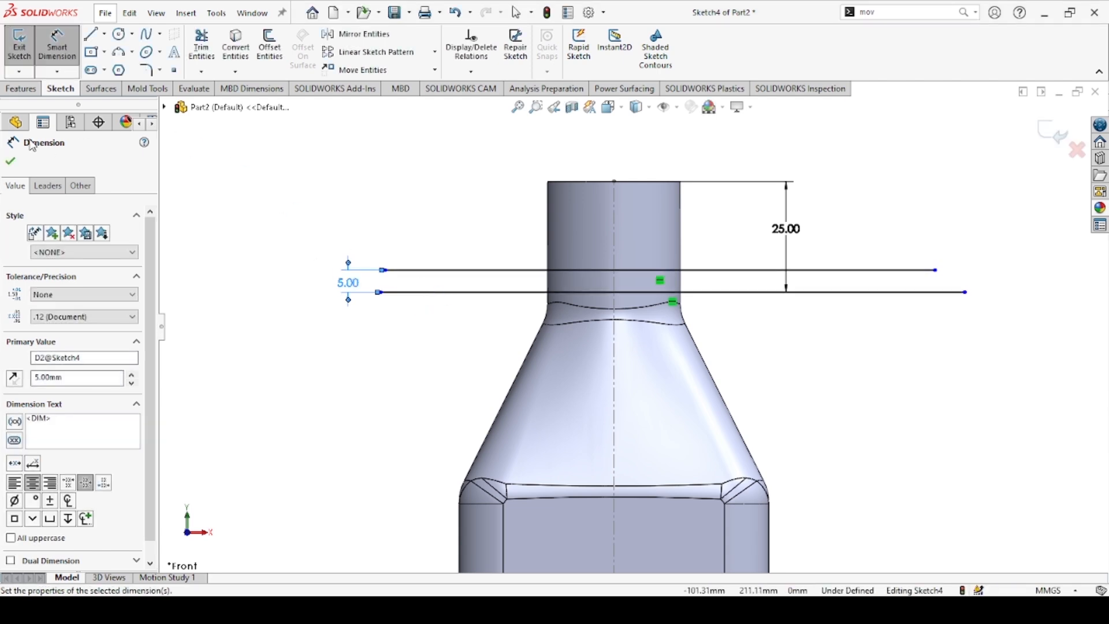
{"action": "left_click", "coordinate": [10, 163]}
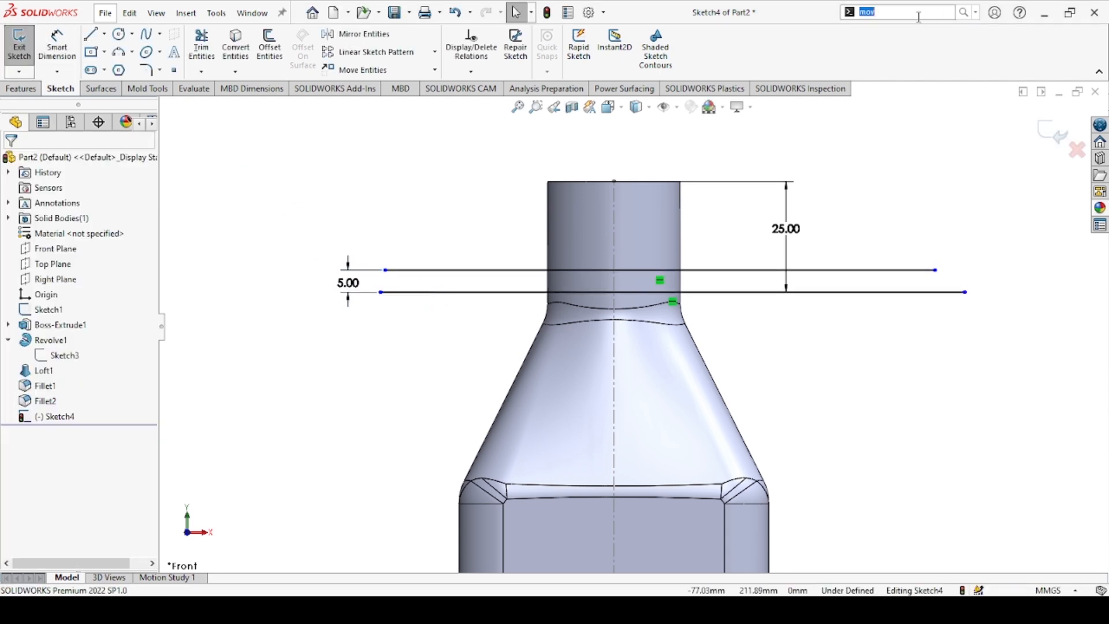
Split the bottle into three bodies using the two-line sketch as the trim tool, and hide the sketch.
{"action": "type", "text": "spl"}
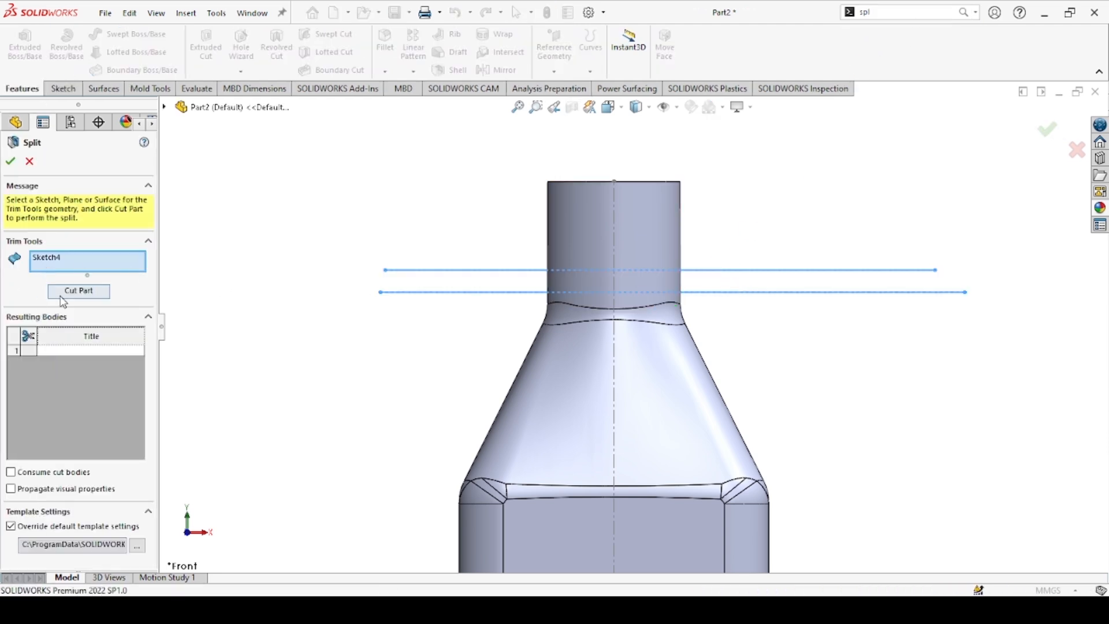
{"action": "left_click", "coordinate": [28, 335]}
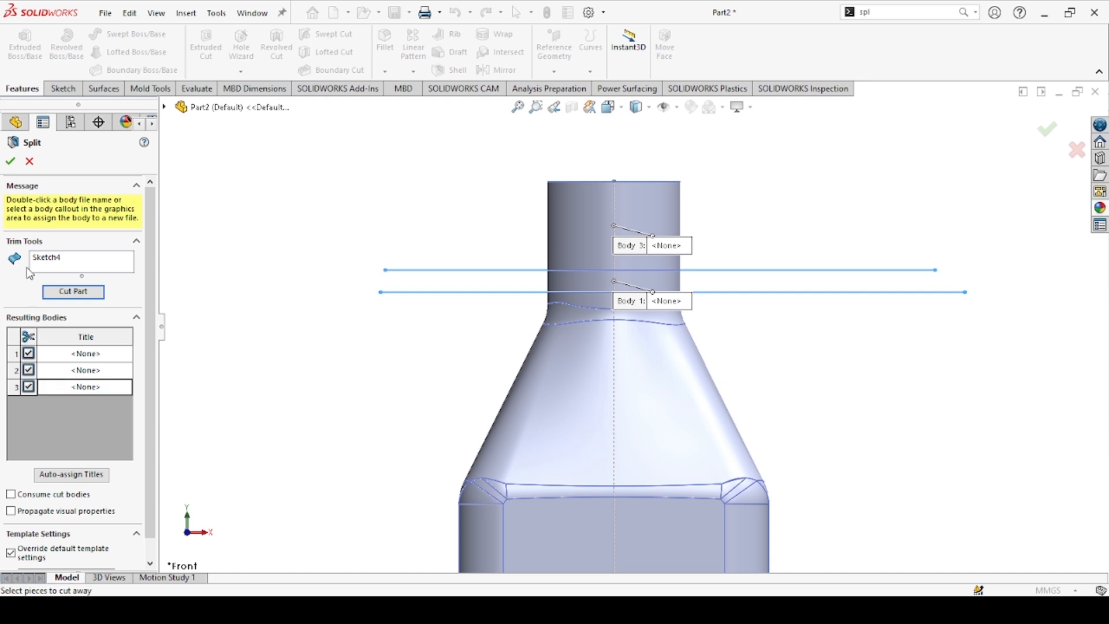
{"action": "left_click", "coordinate": [10, 161]}
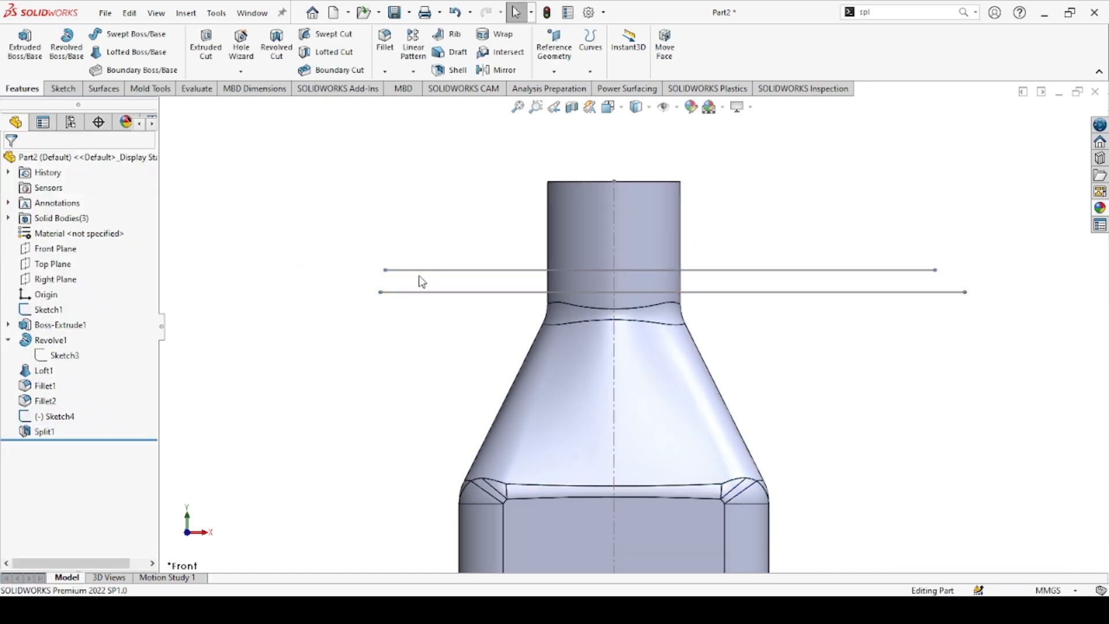
{"action": "left_click", "coordinate": [460, 269]}
{"action": "left_click", "coordinate": [487, 233]}
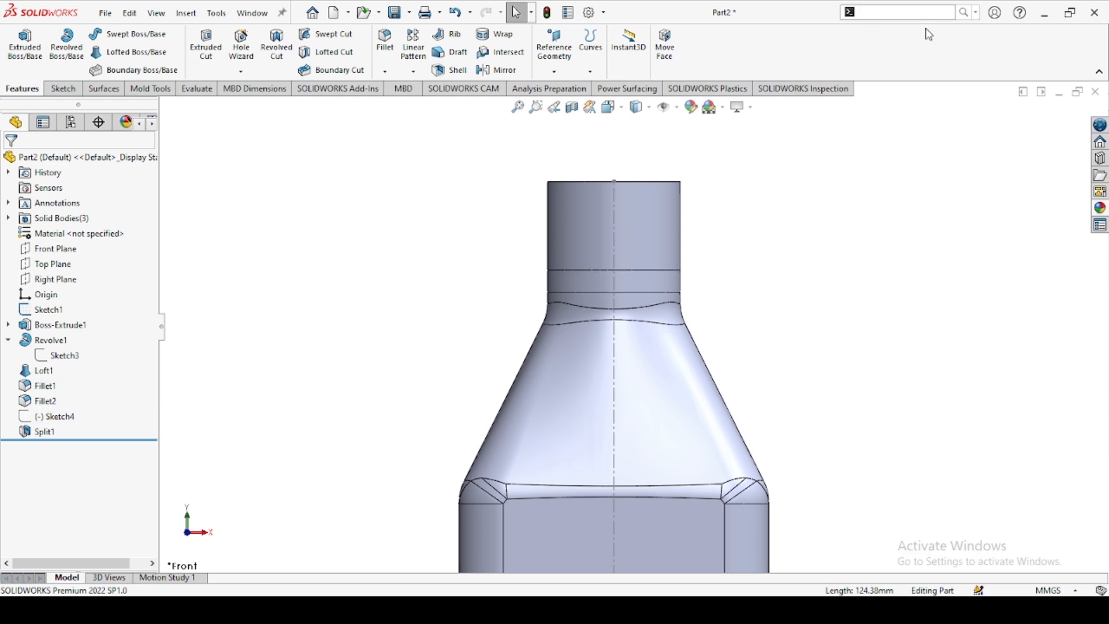
Offset the cylindrical face of the narrow middle neck band outward by 2 mm with Move Face to form a raised collar.
{"action": "type", "text": "mov"}
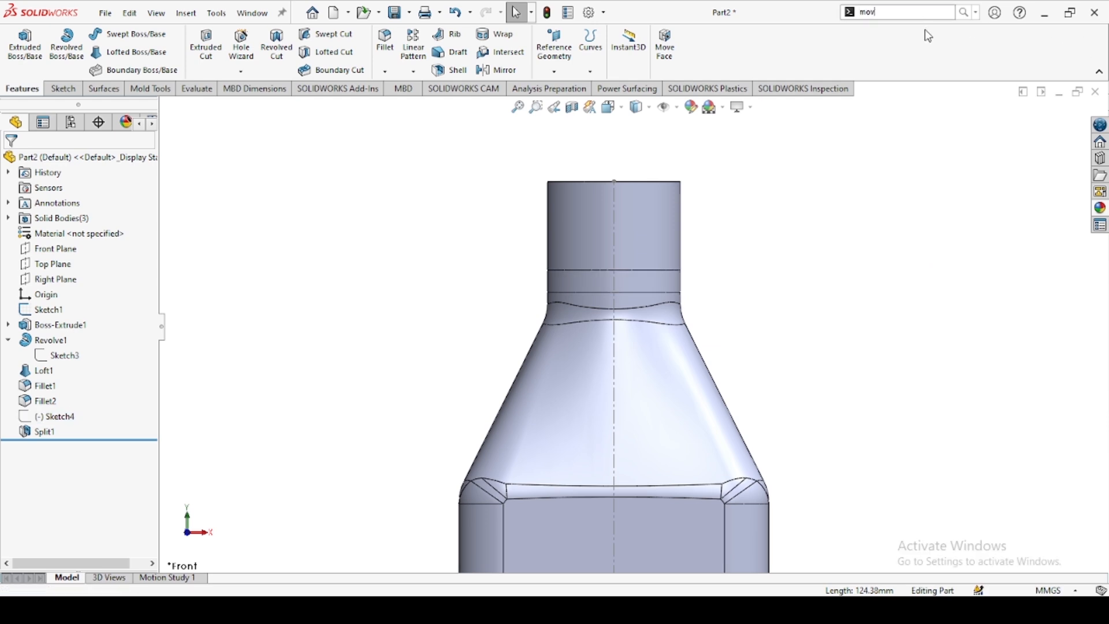
{"action": "left_click", "coordinate": [892, 48]}
{"action": "left_click", "coordinate": [642, 277]}
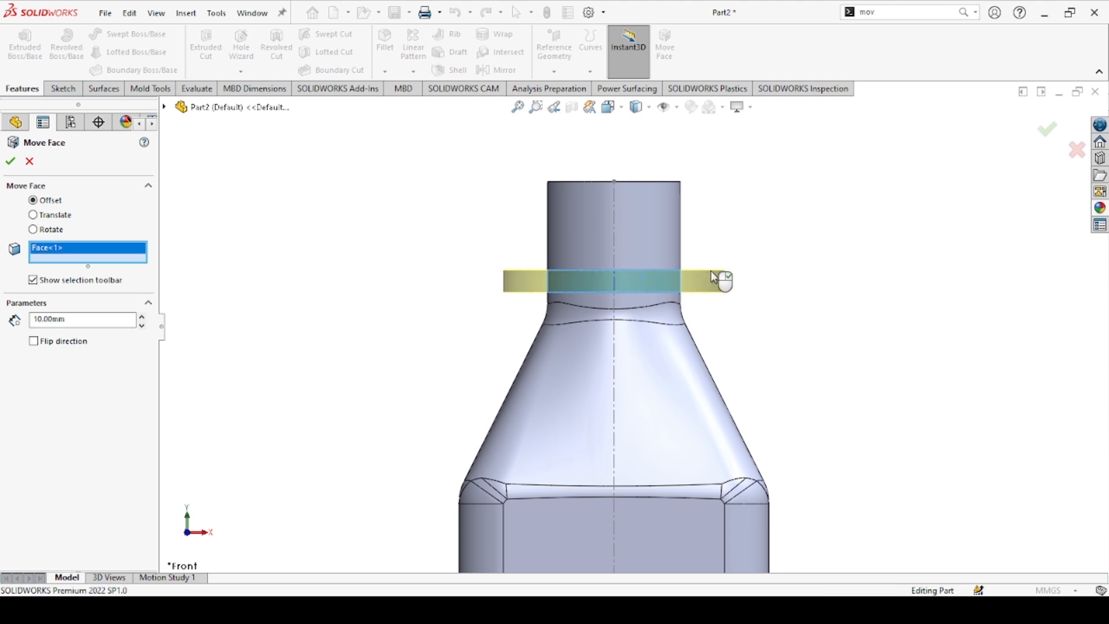
{"action": "middle_click_drag", "start_coordinate": [718, 277], "coordinate": [693, 372]}
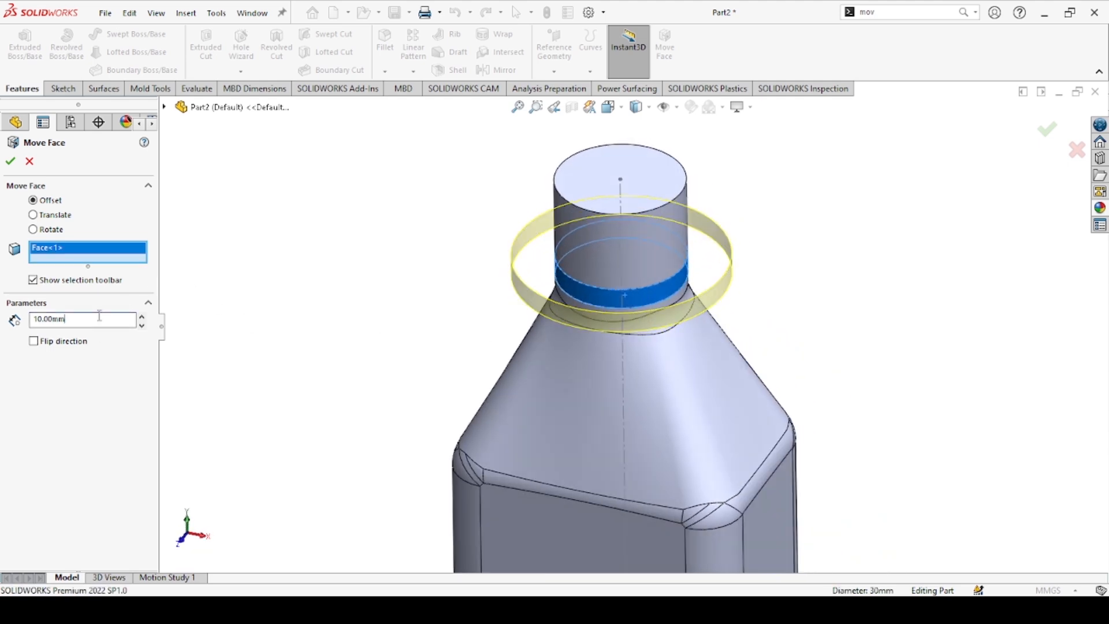
{"action": "type", "text": "2"}
{"action": "key", "text": "Return"}
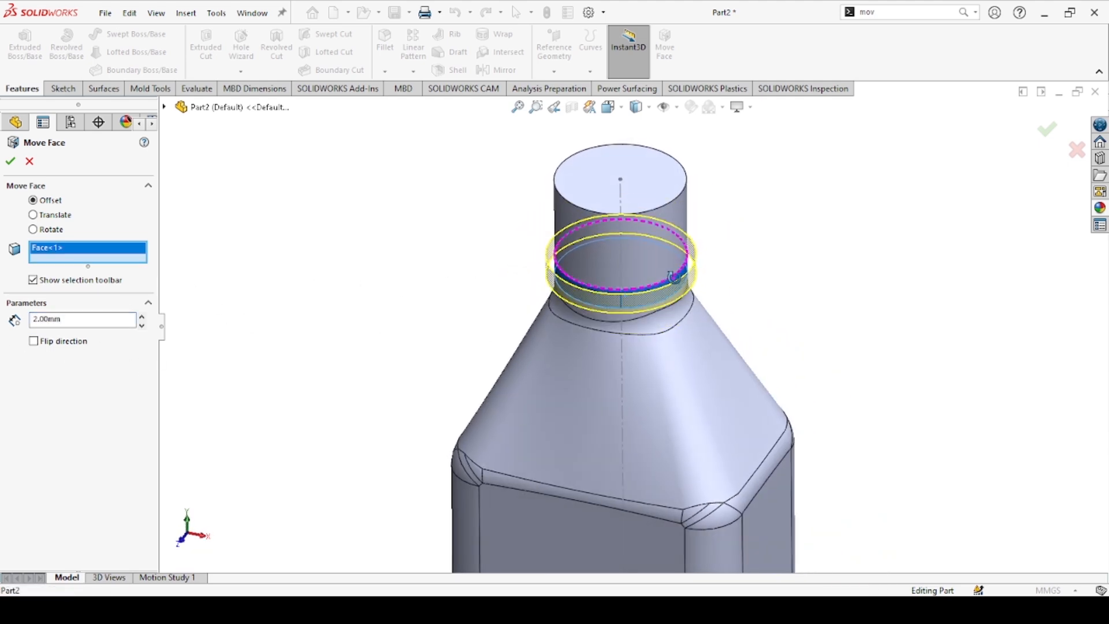
{"action": "middle_click_drag", "start_coordinate": [693, 243], "coordinate": [724, 242]}
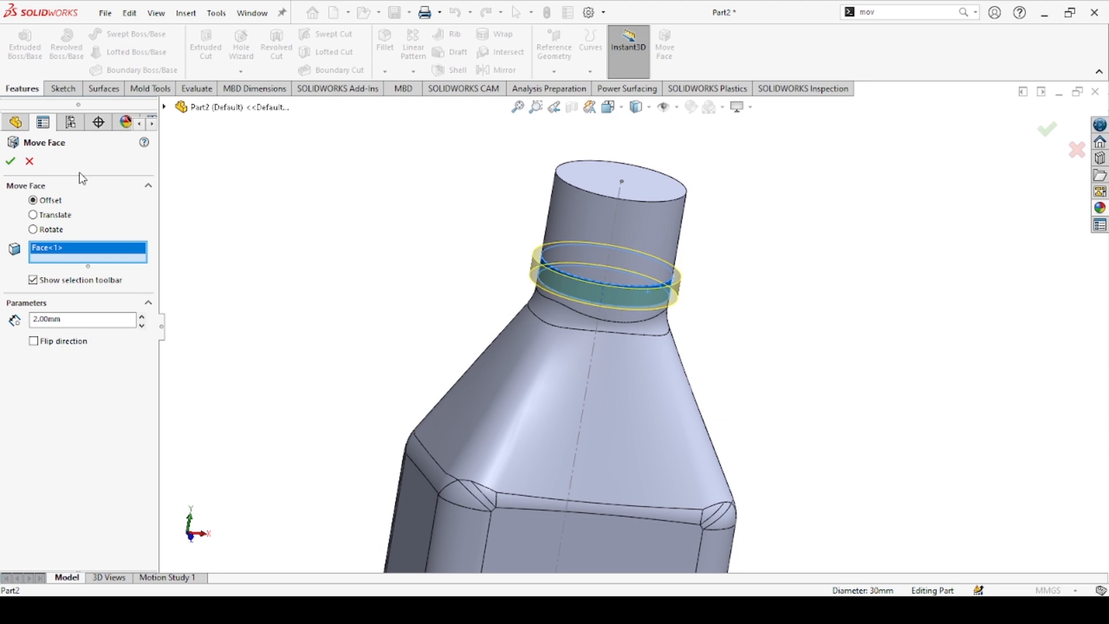
{"action": "left_click", "coordinate": [8, 162]}
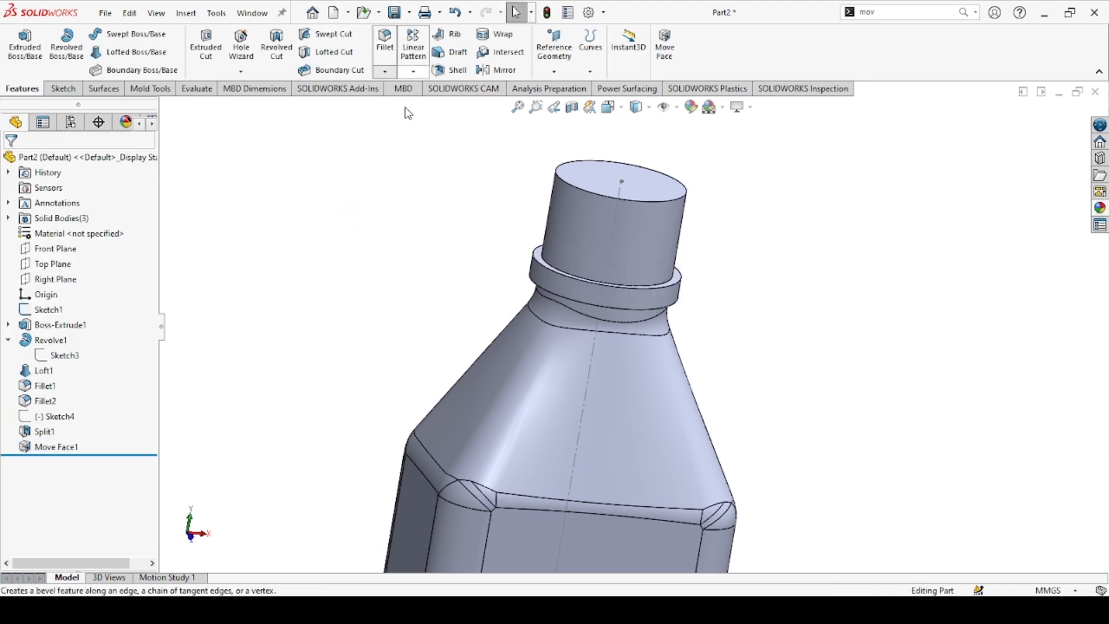
Chamfer the upper and lower outer edges of the neck collar with a distance of 1.5 mm at 45 degrees.
{"action": "left_click", "coordinate": [540, 264]}
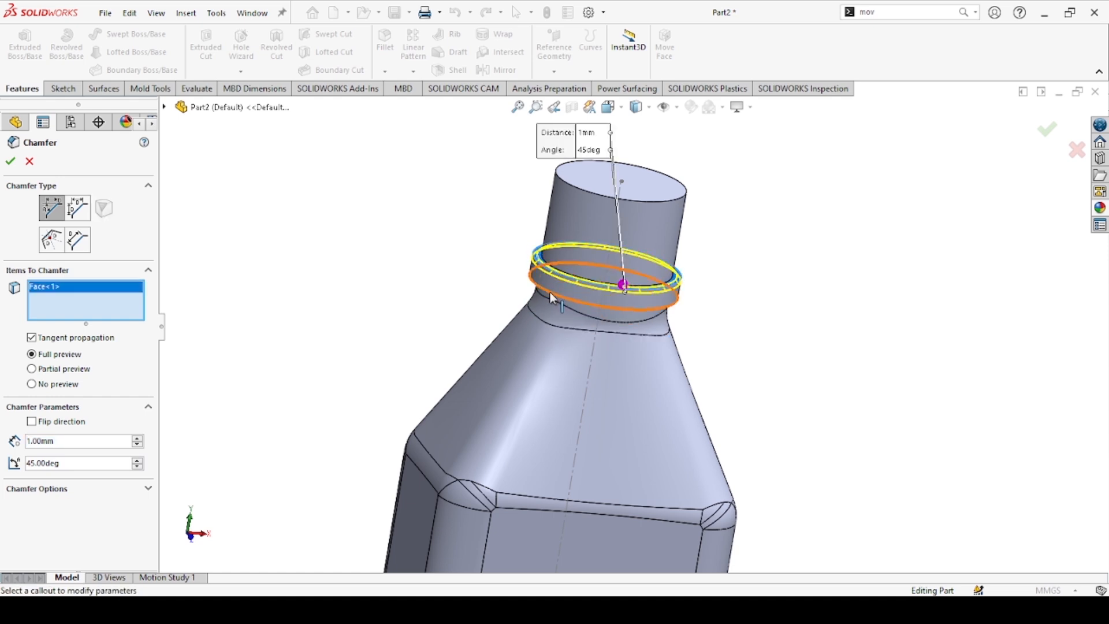
{"action": "left_click", "coordinate": [550, 293]}
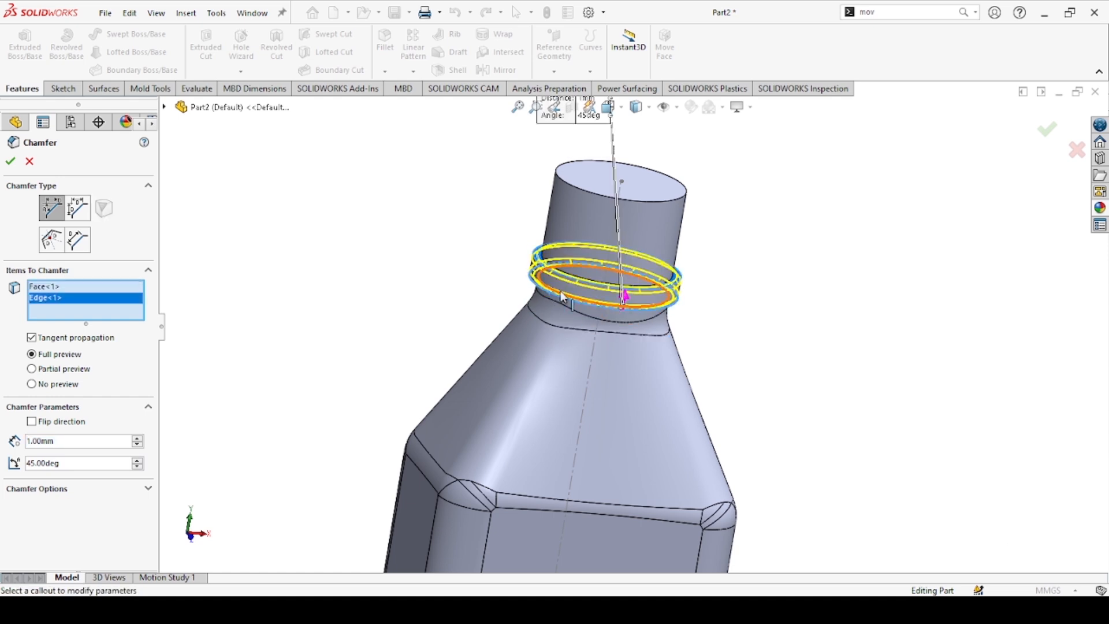
{"action": "double_click", "coordinate": [70, 441]}
{"action": "type", "text": "1."}
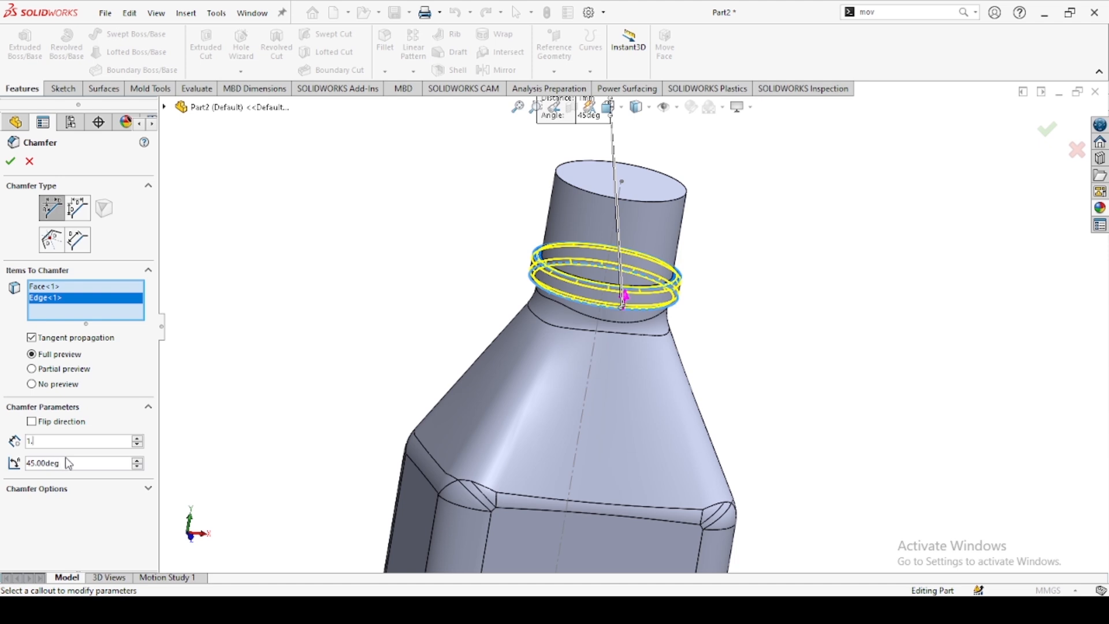
{"action": "type", "text": "5"}
{"action": "key", "text": "Return"}
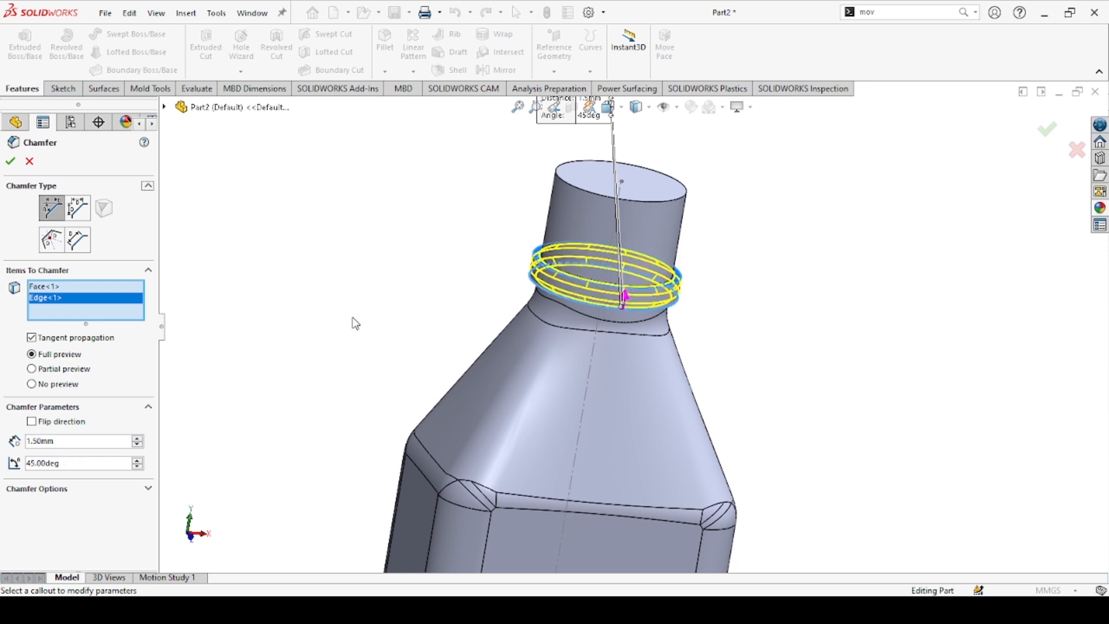
{"action": "left_click", "coordinate": [11, 161]}
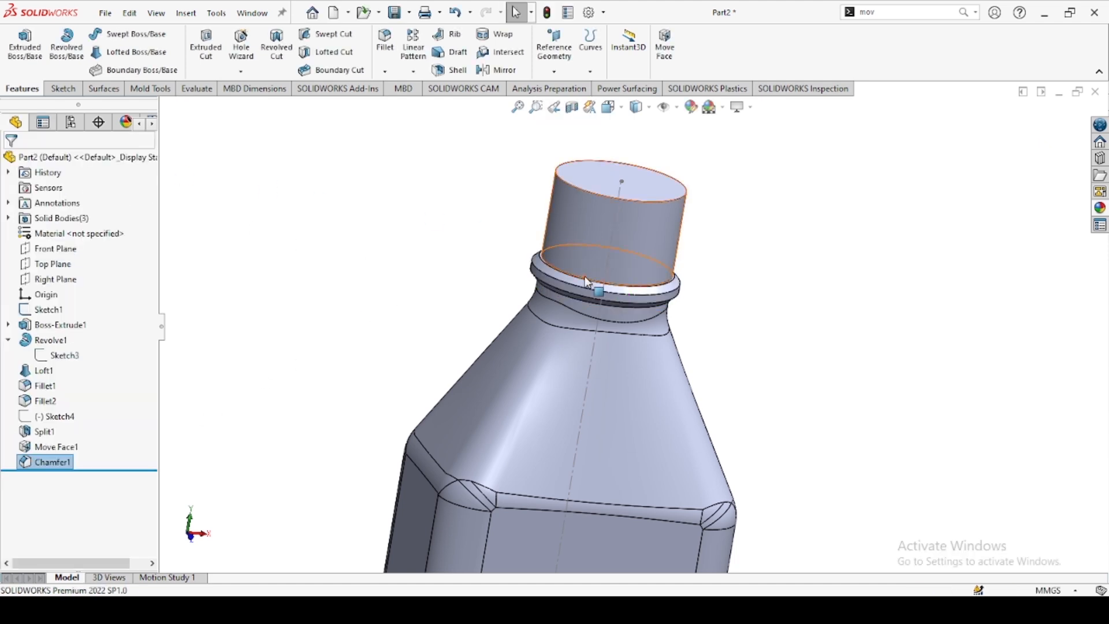
{"action": "scroll", "coordinate": [644, 287], "scroll_direction": "down", "scroll_amount": 5}
{"action": "middle_click_drag", "start_coordinate": [938, 287], "coordinate": [906, 265]}
{"action": "scroll", "coordinate": [822, 278], "scroll_direction": "up", "scroll_amount": 5}
{"action": "middle_click_drag", "start_coordinate": [822, 276], "coordinate": [665, 300]}
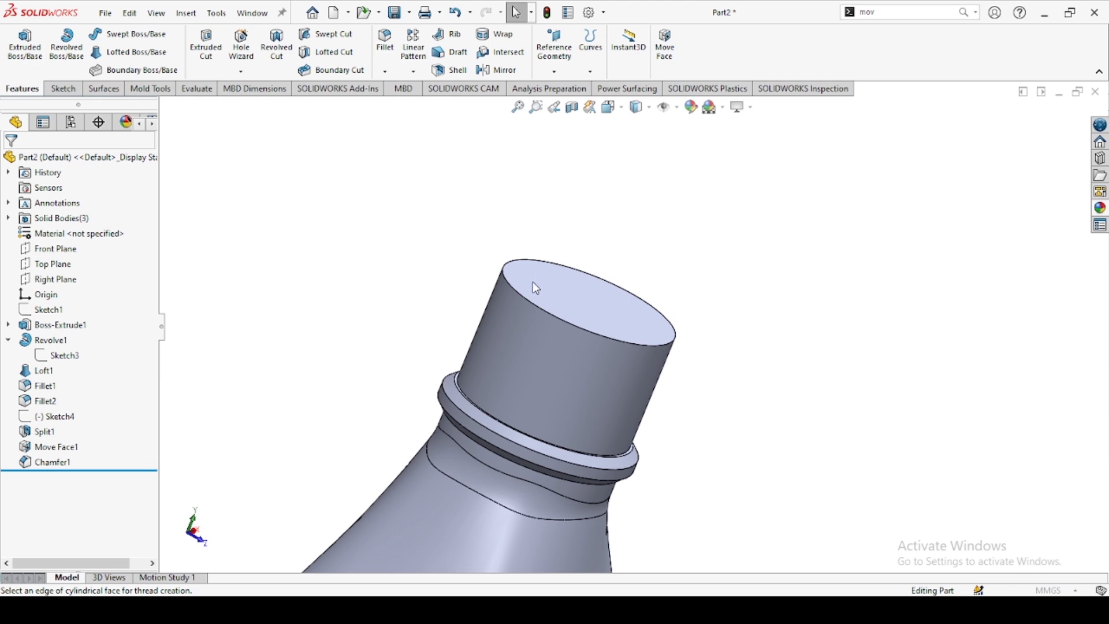
{"action": "left_click", "coordinate": [583, 324]}
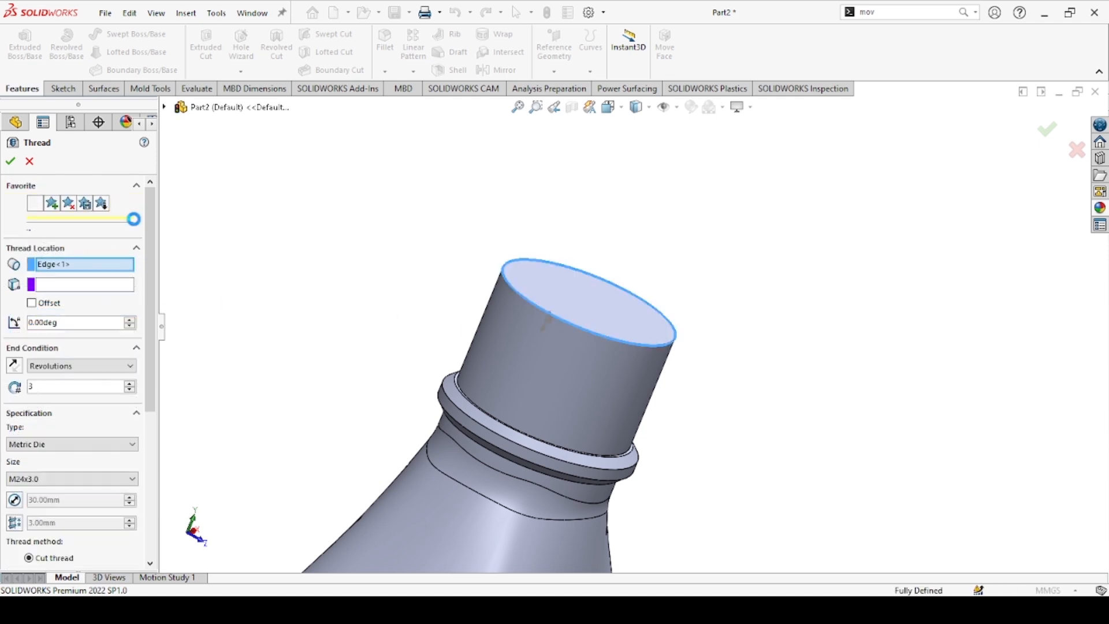
{"action": "left_click", "coordinate": [30, 162]}
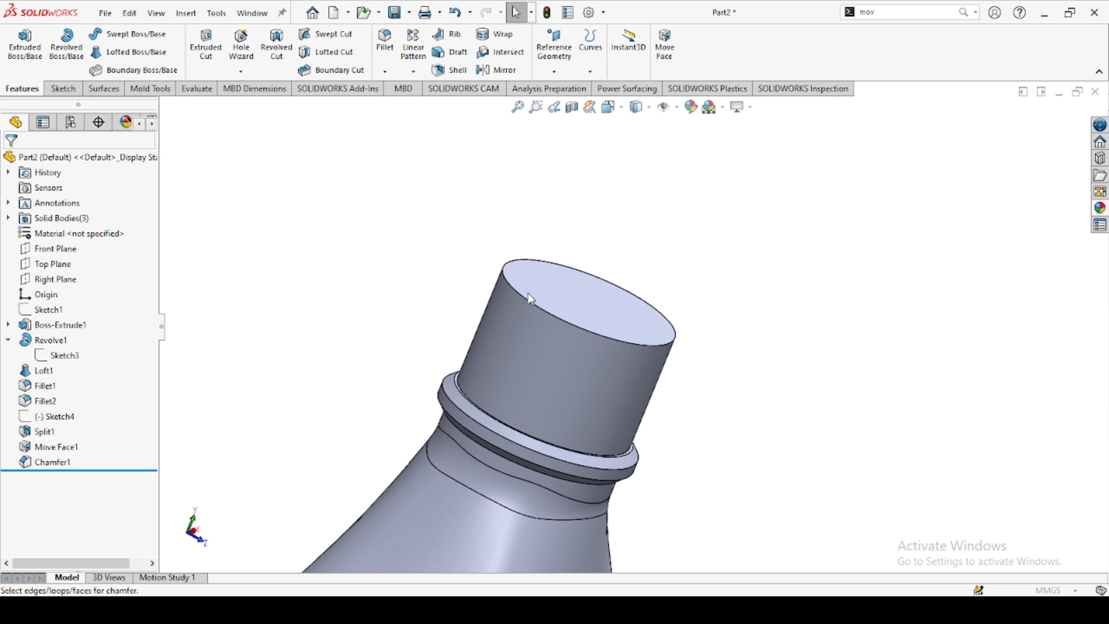
Chamfer the top circular edge of the neck with a distance of 1.5 mm at 45 degrees.
{"action": "left_click", "coordinate": [539, 308]}
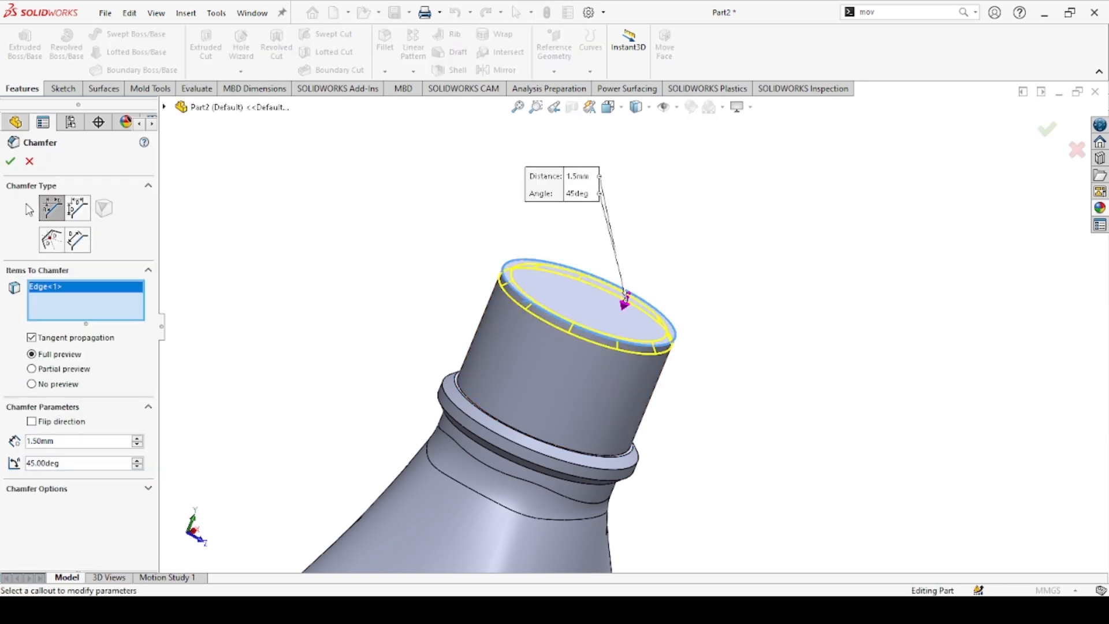
{"action": "left_click", "coordinate": [11, 162]}
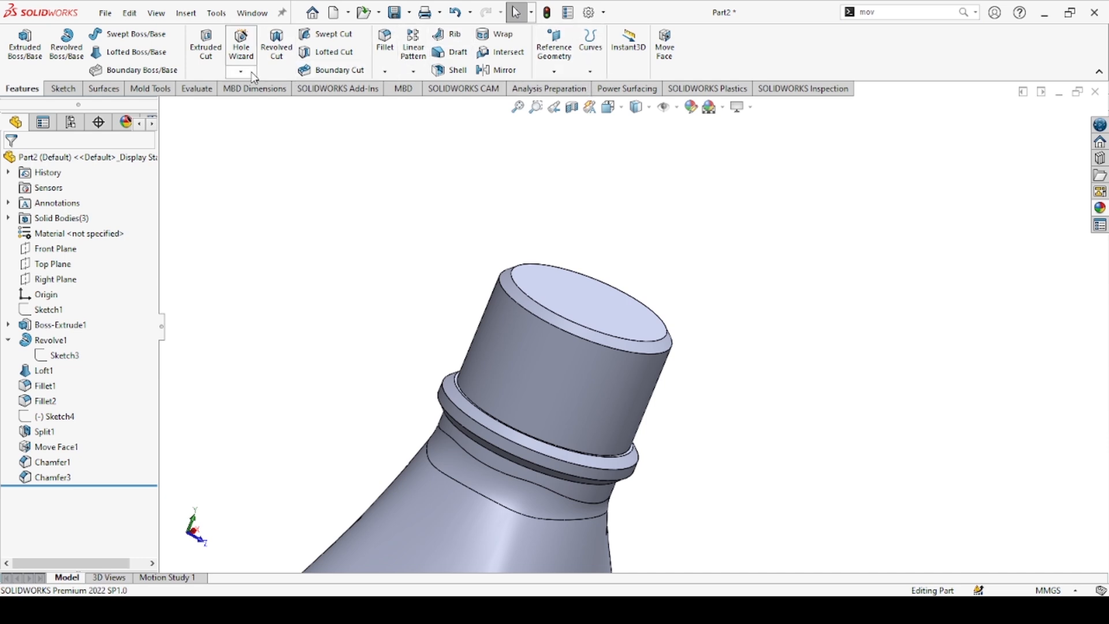
Start a Metric Die thread from the lower edge of the neck's top chamfer and set its size to M24x2.0.
{"action": "left_click", "coordinate": [262, 121]}
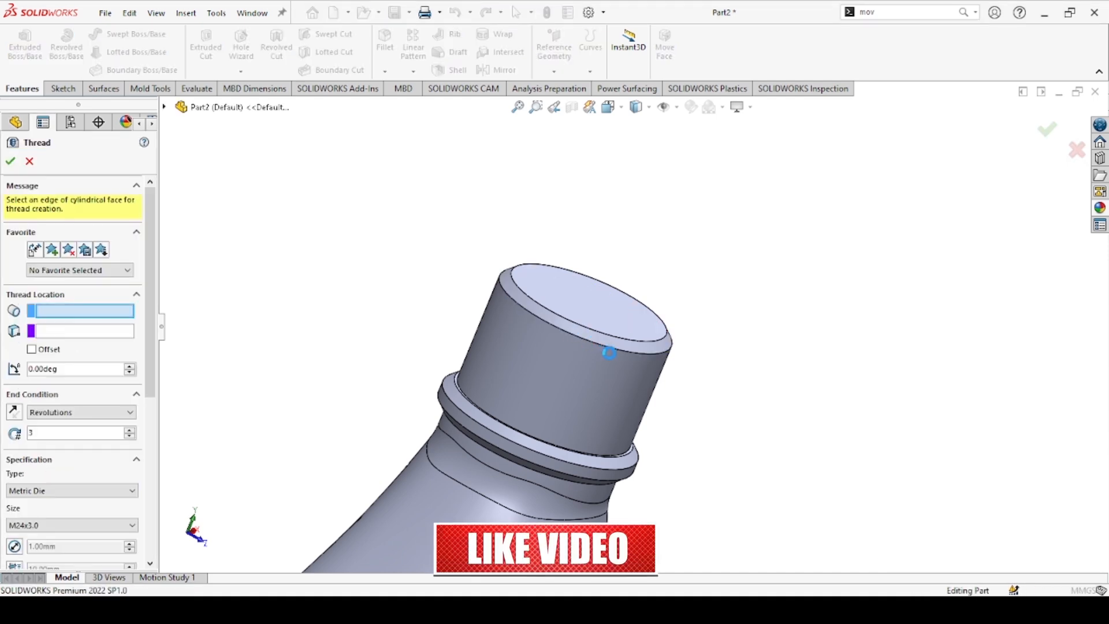
{"action": "left_click", "coordinate": [611, 347]}
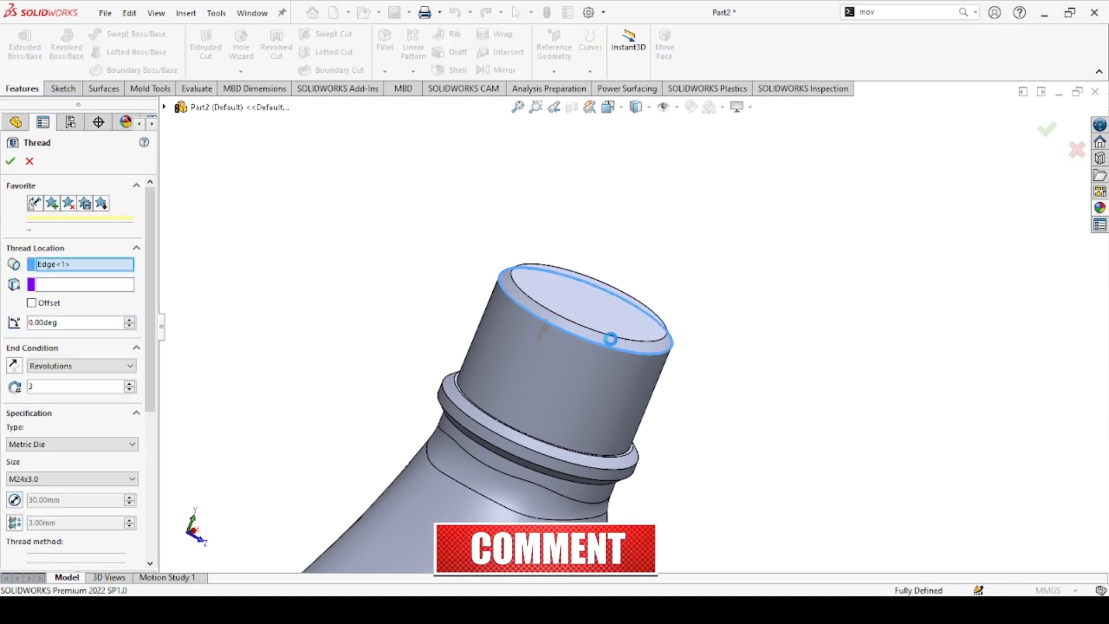
{"action": "scroll", "coordinate": [613, 345], "scroll_direction": "down", "scroll_amount": 3}
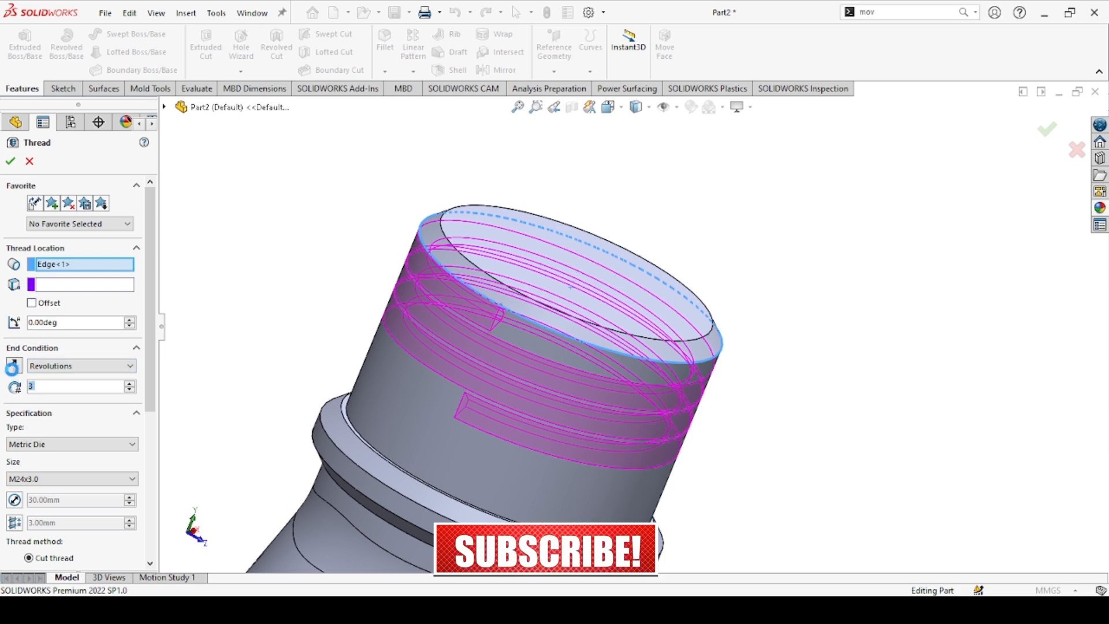
{"action": "left_click", "coordinate": [14, 365]}
{"action": "left_click", "coordinate": [15, 366]}
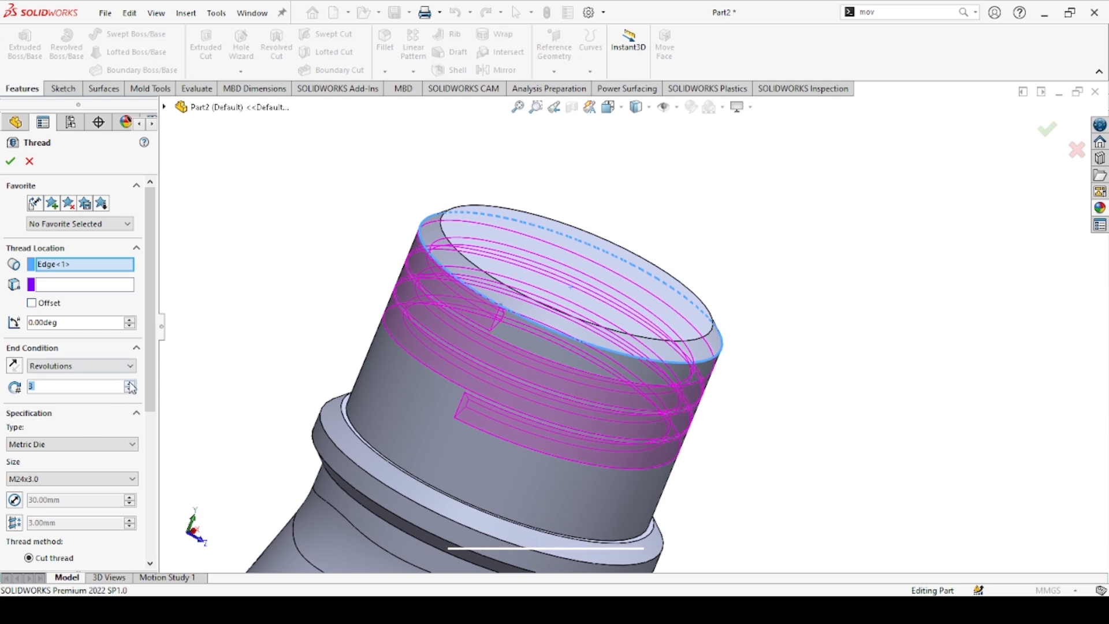
{"action": "left_click_drag", "start_coordinate": [147, 383], "coordinate": [141, 459]}
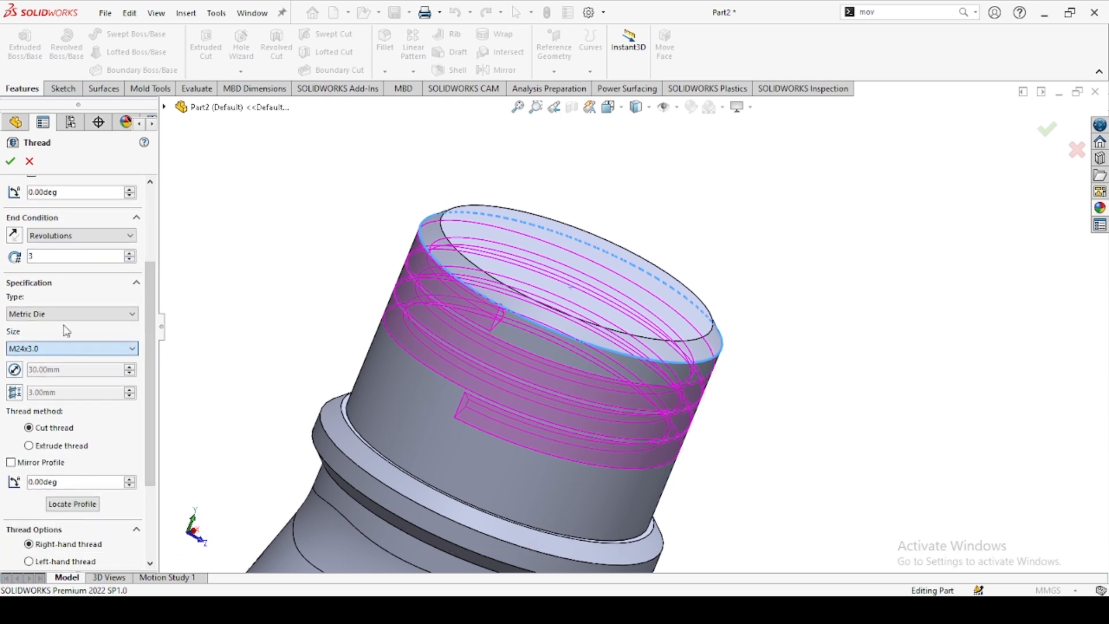
{"action": "left_click", "coordinate": [68, 93]}
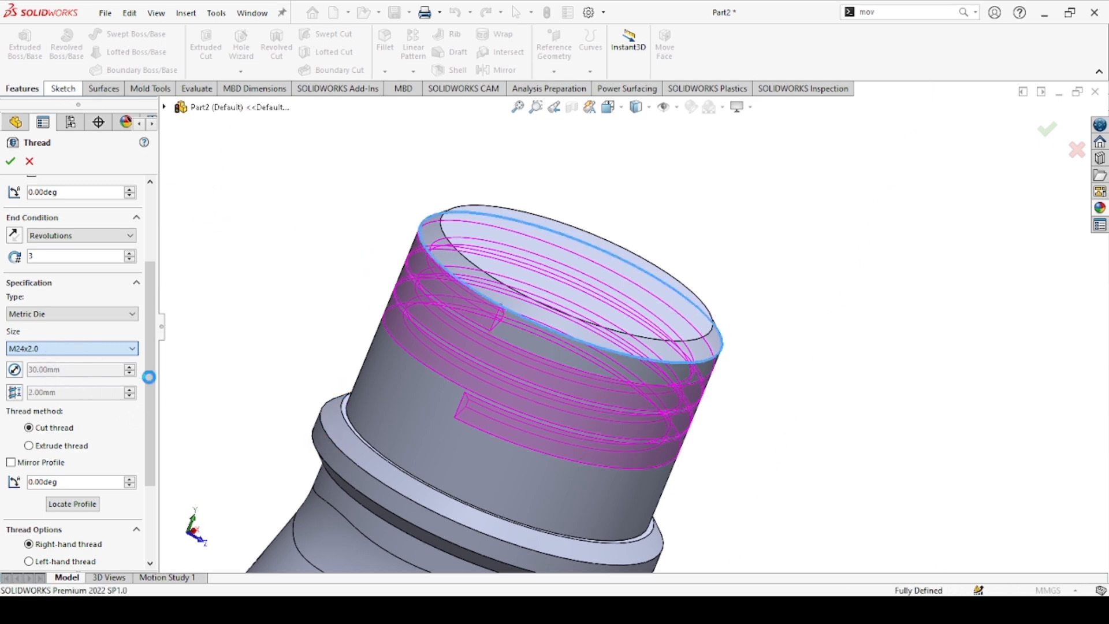
{"action": "left_click_drag", "start_coordinate": [147, 384], "coordinate": [161, 319]}
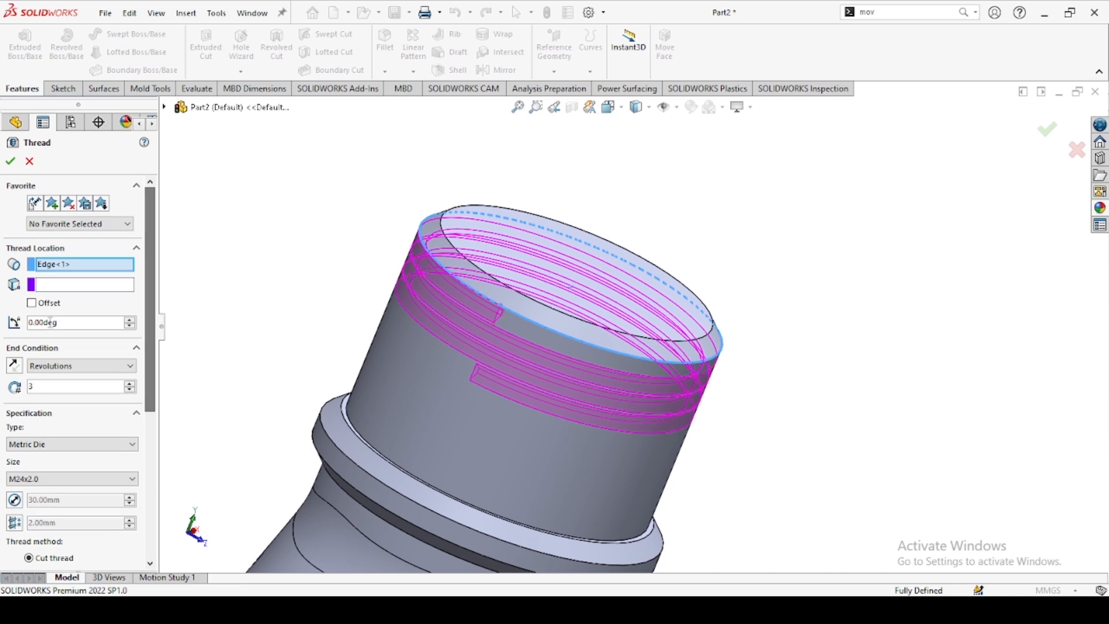
Offset the thread start by 1 mm from the chamfer edge and override the thread pitch to 3 mm.
{"action": "left_click", "coordinate": [42, 298]}
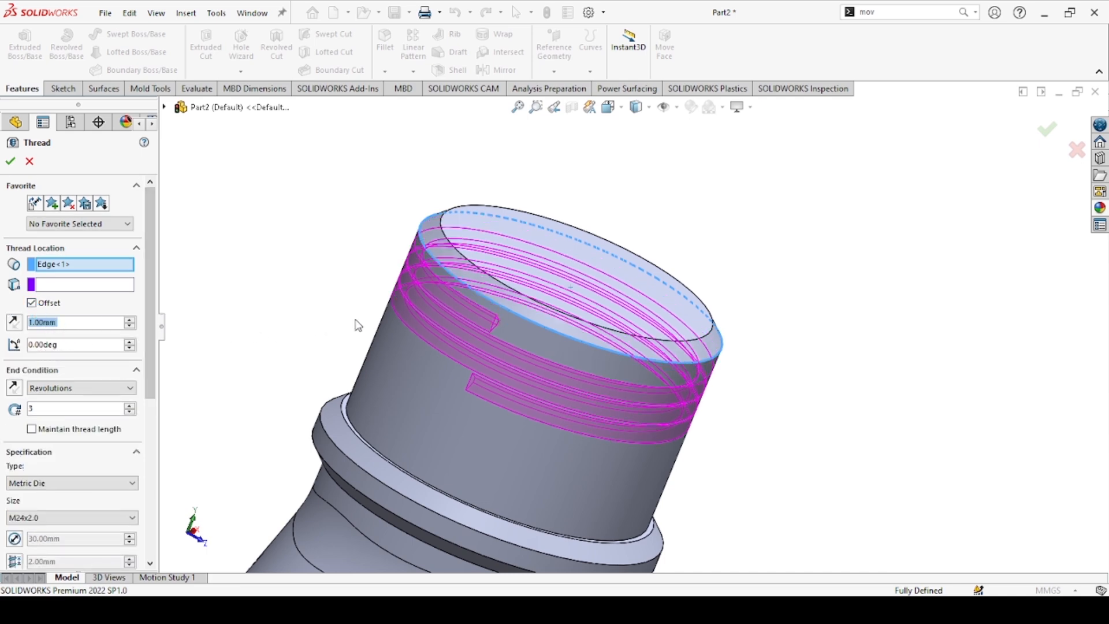
{"action": "middle_click_drag", "start_coordinate": [359, 324], "coordinate": [485, 344]}
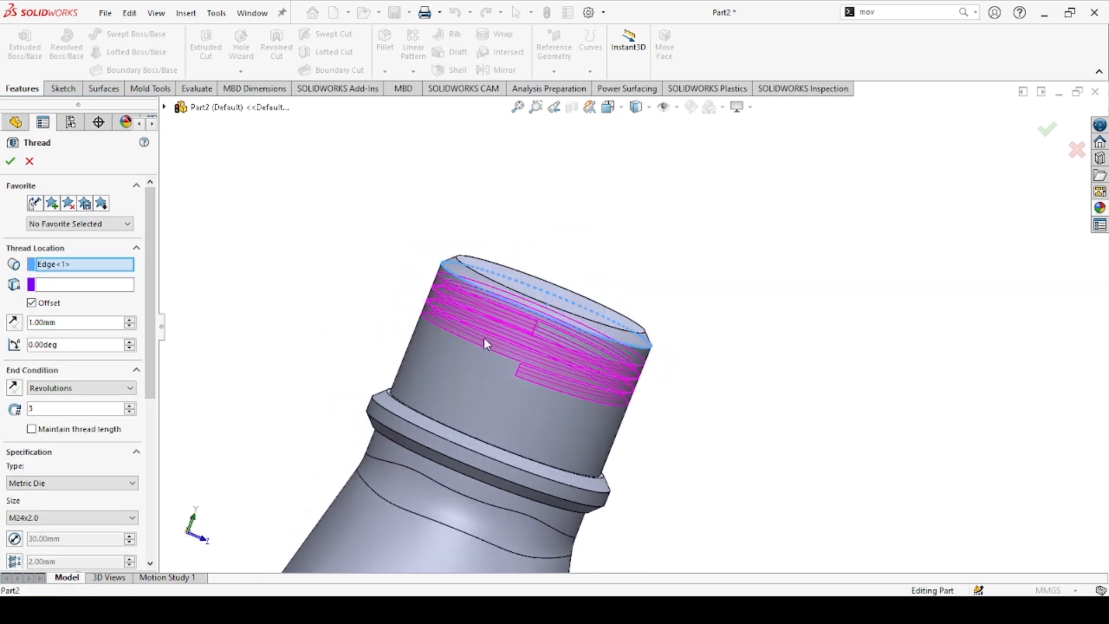
{"action": "left_click_drag", "start_coordinate": [148, 356], "coordinate": [156, 452]}
{"action": "left_click", "coordinate": [15, 421]}
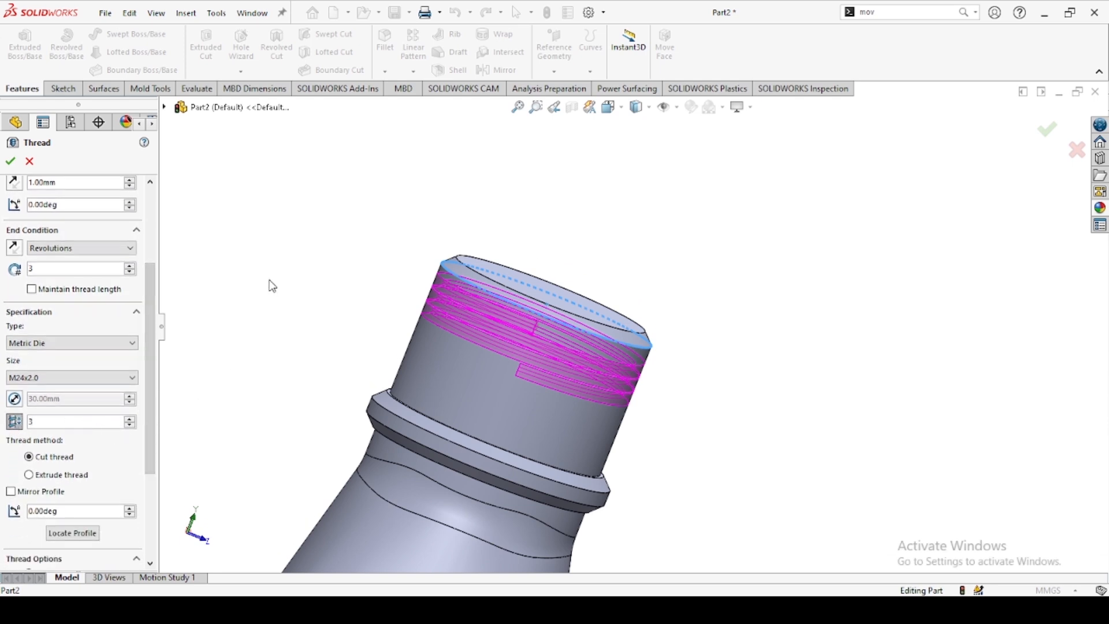
{"action": "key", "text": "Return"}
{"action": "middle_click_drag", "start_coordinate": [407, 351], "coordinate": [599, 371]}
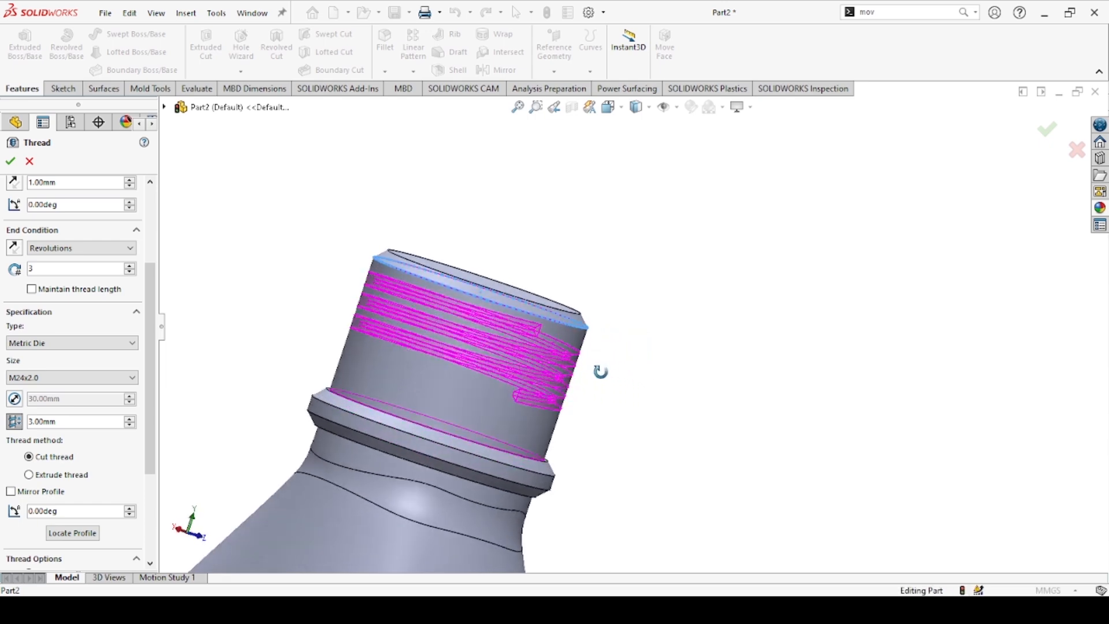
Make the neck thread an extruded thread and mirror its profile horizontally so the ridges project outward.
{"action": "left_click", "coordinate": [29, 475]}
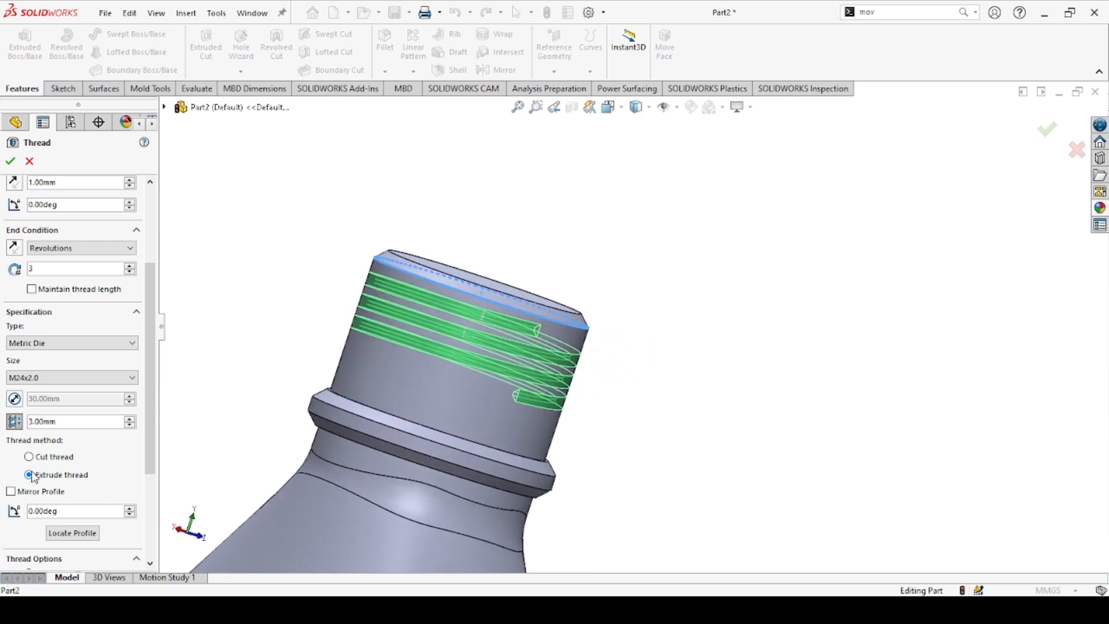
{"action": "left_click", "coordinate": [11, 491]}
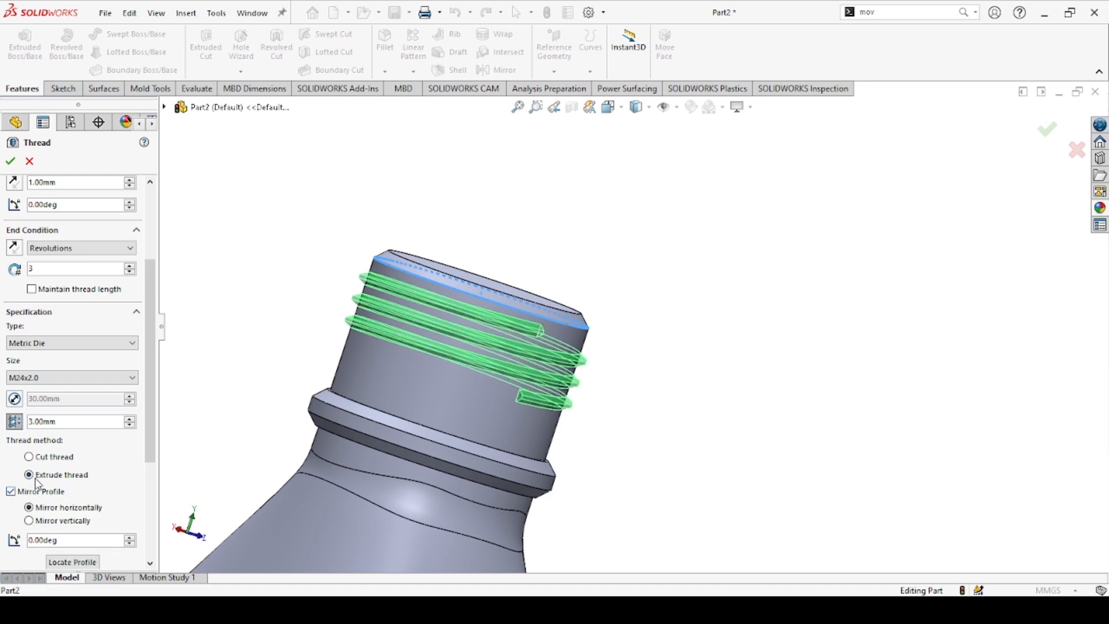
{"action": "scroll", "coordinate": [479, 356], "scroll_direction": "down", "scroll_amount": 4}
{"action": "middle_click_drag", "start_coordinate": [614, 317], "coordinate": [567, 284]}
{"action": "scroll", "coordinate": [417, 312], "scroll_direction": "down", "scroll_amount": 1}
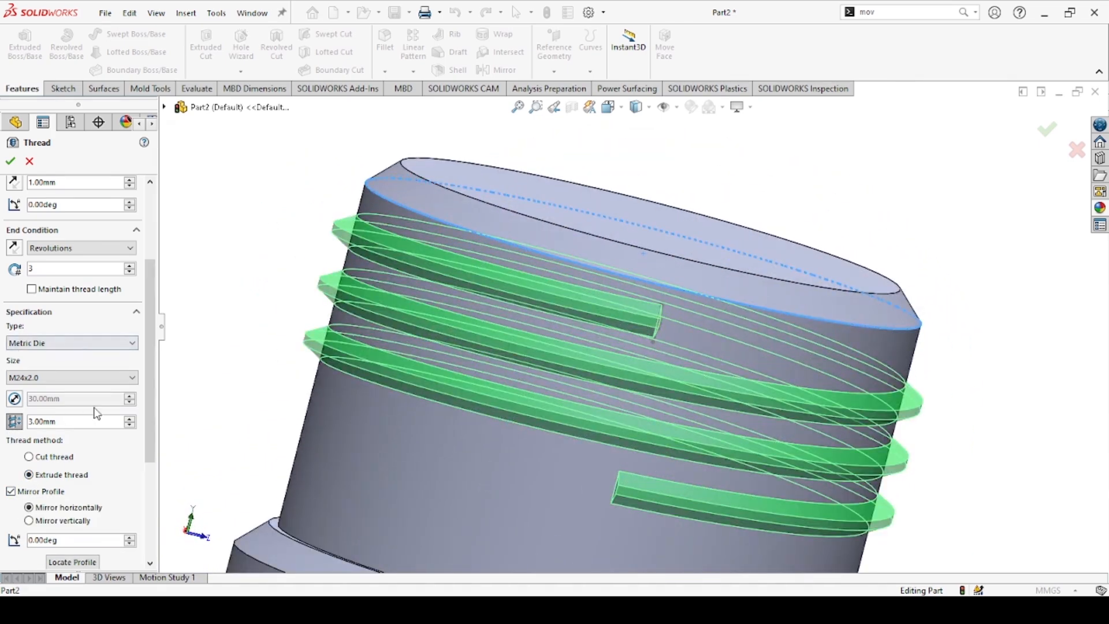
Set the neck thread's end condition to 4 revolutions.
{"action": "scroll", "coordinate": [156, 375], "scroll_direction": "up", "scroll_amount": 3}
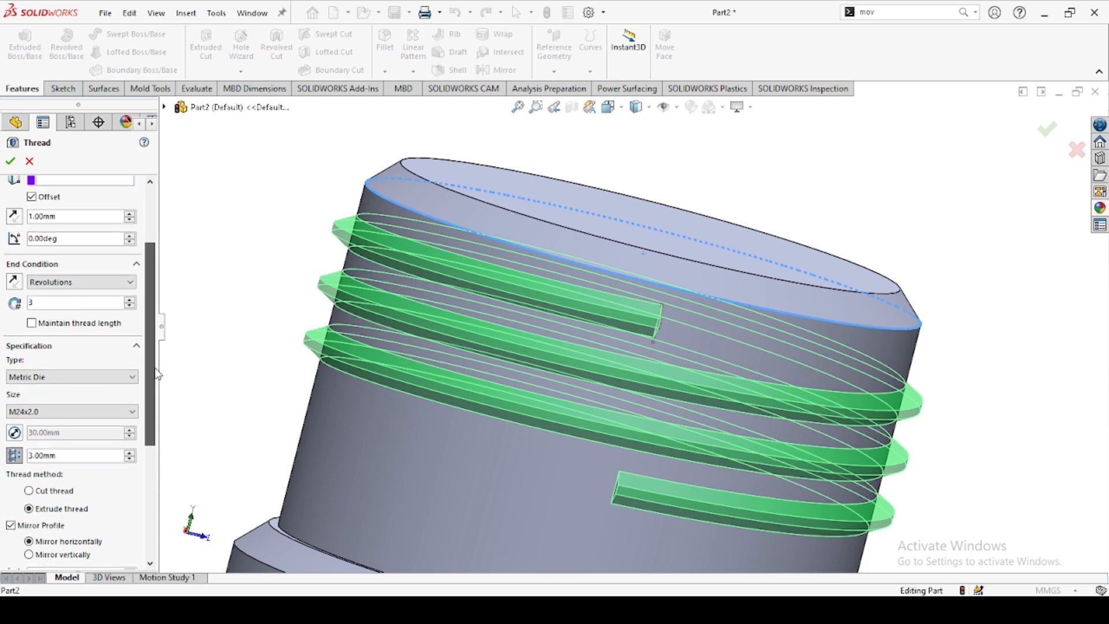
{"action": "scroll", "coordinate": [156, 375], "scroll_direction": "up", "scroll_amount": 2}
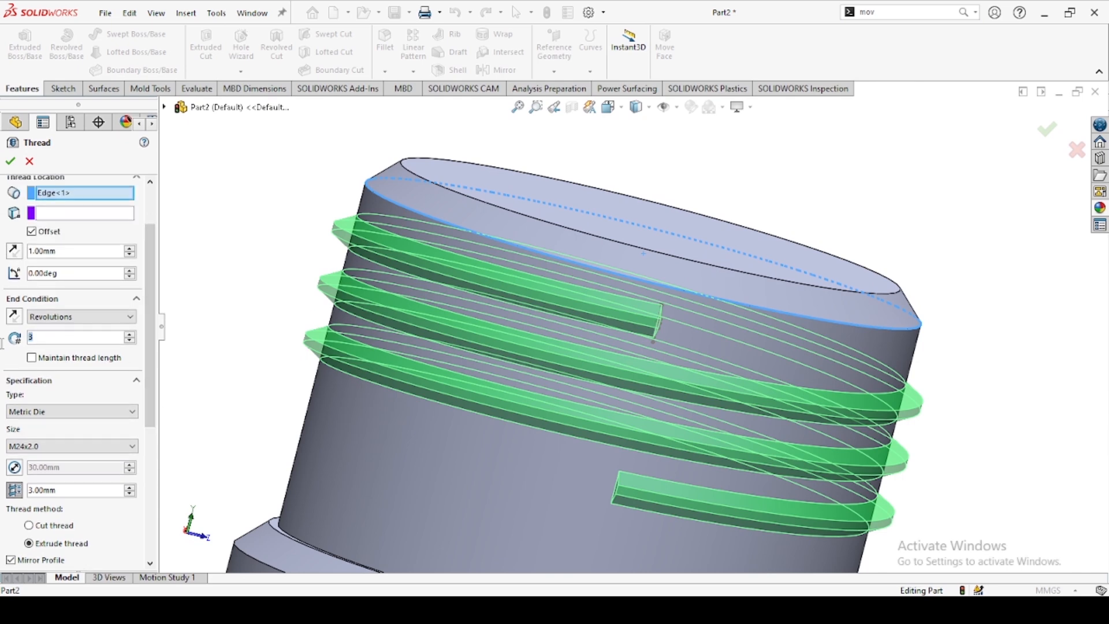
{"action": "type", "text": "4"}
{"action": "scroll", "coordinate": [243, 280], "scroll_direction": "up", "scroll_amount": 4}
{"action": "middle_click_drag", "start_coordinate": [653, 411], "coordinate": [644, 433]}
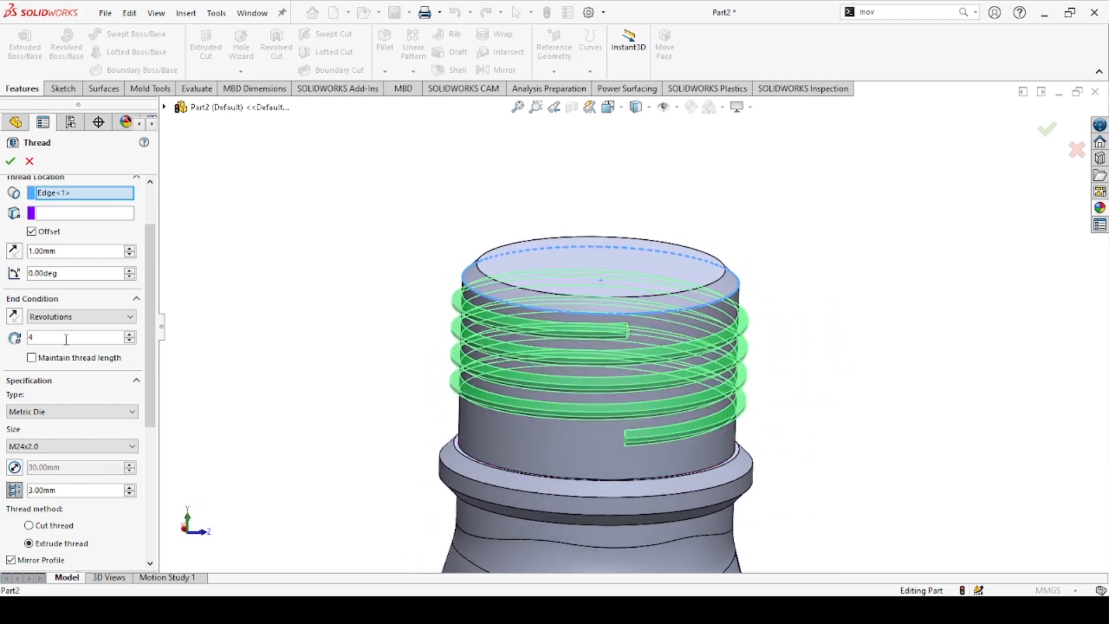
Finish the extruded neck thread with 4 revolutions.
{"action": "left_click_drag", "start_coordinate": [66, 339], "coordinate": [3, 352]}
{"action": "type", "text": "6"}
{"action": "scroll", "coordinate": [687, 348], "scroll_direction": "down", "scroll_amount": 5}
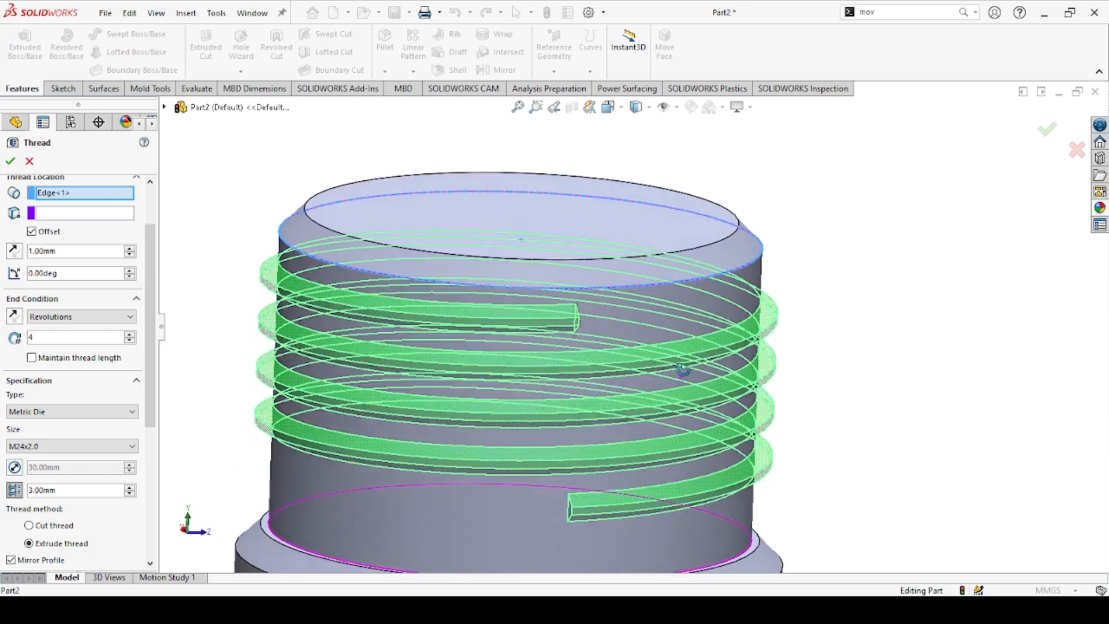
{"action": "scroll", "coordinate": [683, 369], "scroll_direction": "up", "scroll_amount": 3}
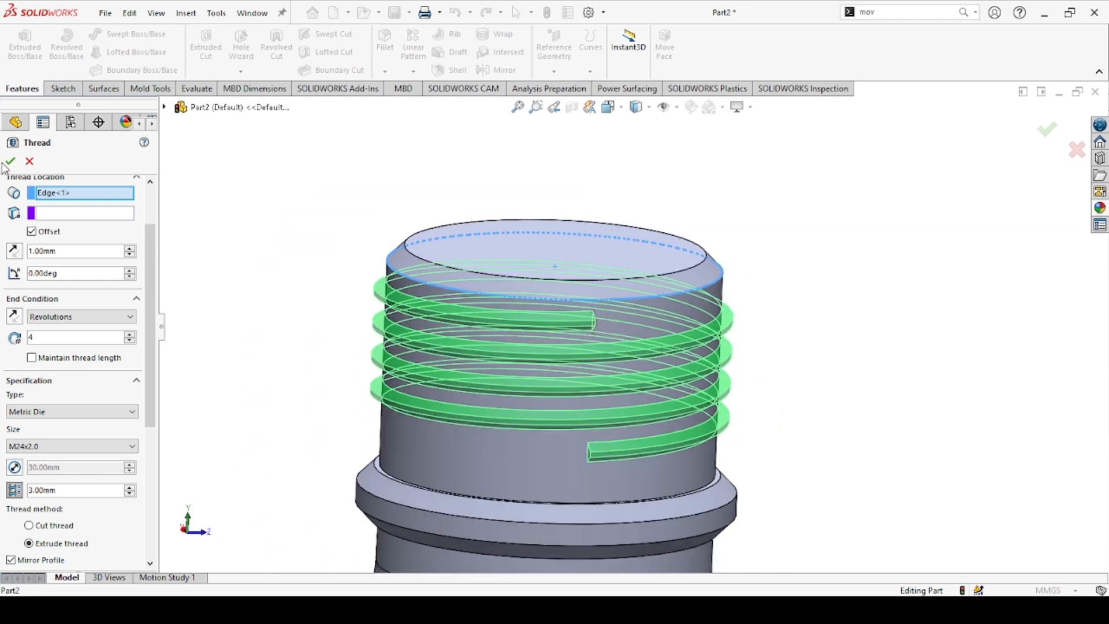
{"action": "left_click", "coordinate": [11, 161]}
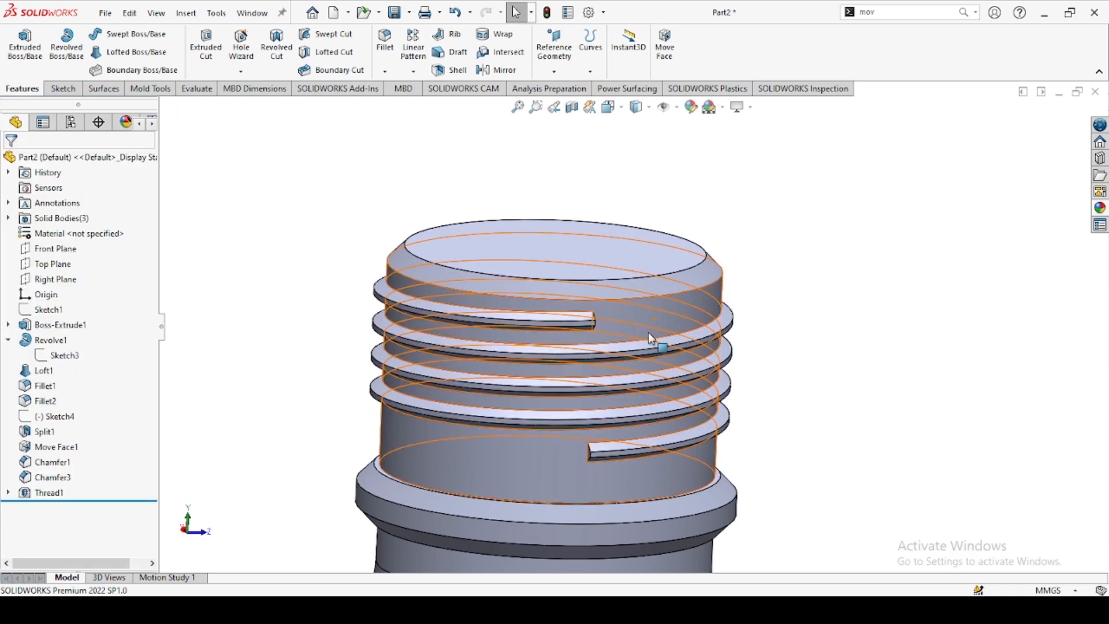
Reopen the neck thread for editing and switch its size to M27x2.0.
{"action": "scroll", "coordinate": [568, 325], "scroll_direction": "down", "scroll_amount": 3}
{"action": "scroll", "coordinate": [576, 376], "scroll_direction": "down", "scroll_amount": 2}
{"action": "scroll", "coordinate": [607, 389], "scroll_direction": "up", "scroll_amount": 6}
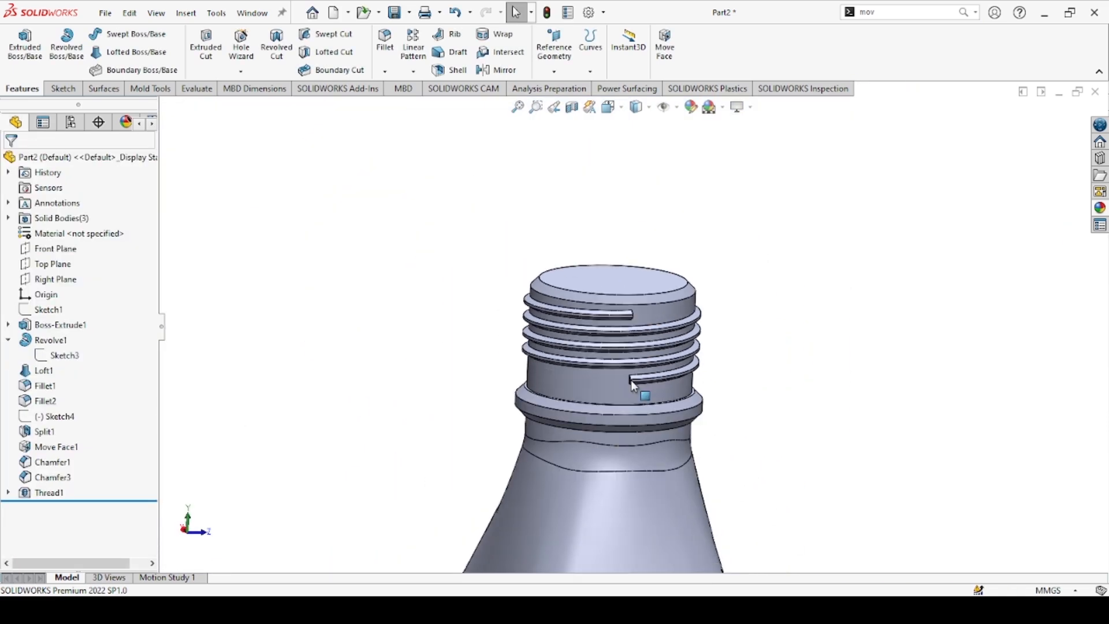
{"action": "middle_click_drag", "start_coordinate": [693, 418], "coordinate": [696, 443]}
{"action": "scroll", "coordinate": [699, 390], "scroll_direction": "up", "scroll_amount": 4}
{"action": "scroll", "coordinate": [693, 382], "scroll_direction": "down", "scroll_amount": 3}
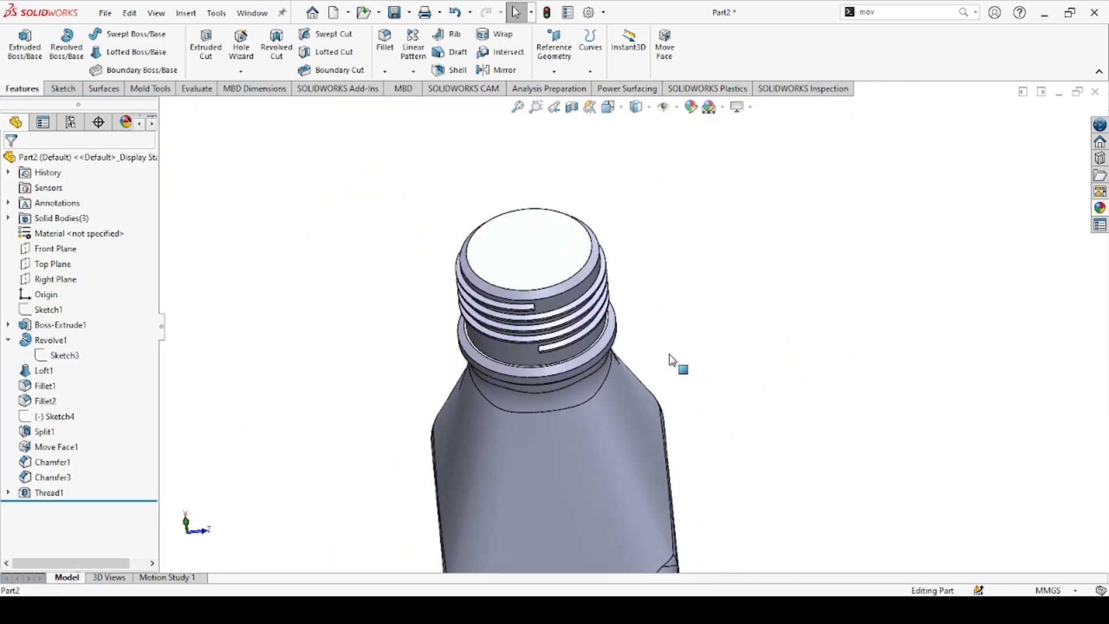
{"action": "left_click", "coordinate": [42, 492]}
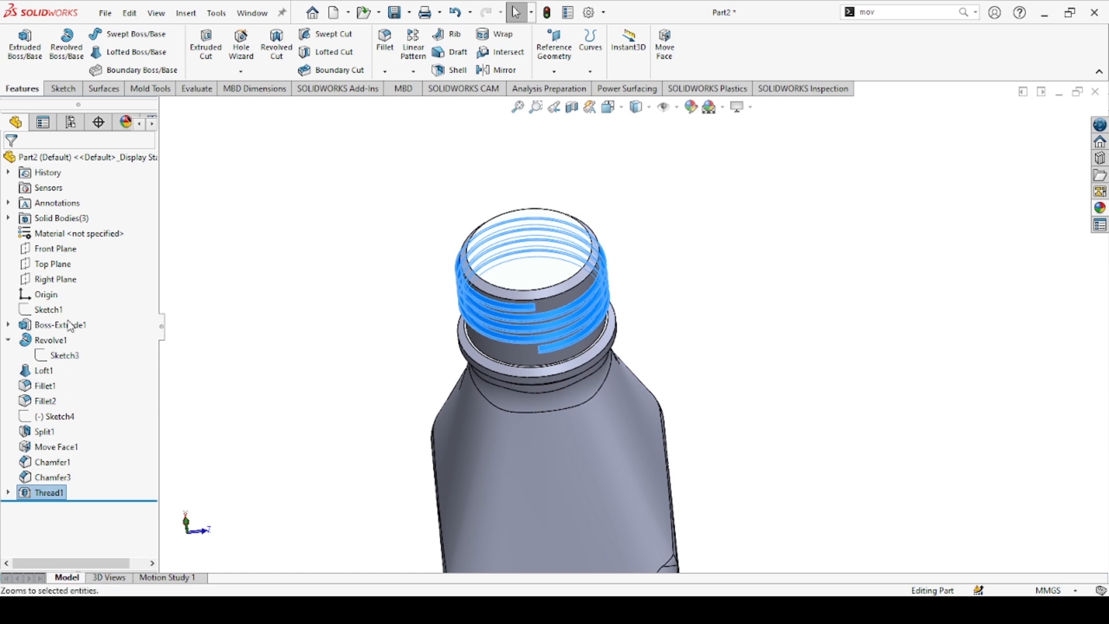
{"action": "left_click", "coordinate": [51, 300]}
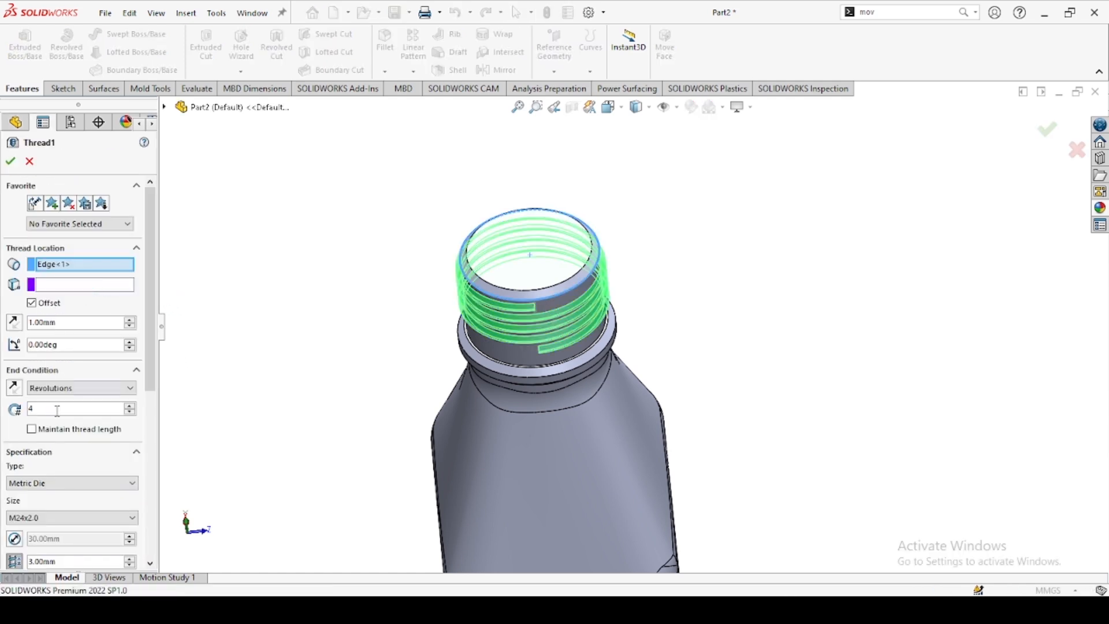
{"action": "scroll", "coordinate": [51, 429], "scroll_direction": "down", "scroll_amount": 3}
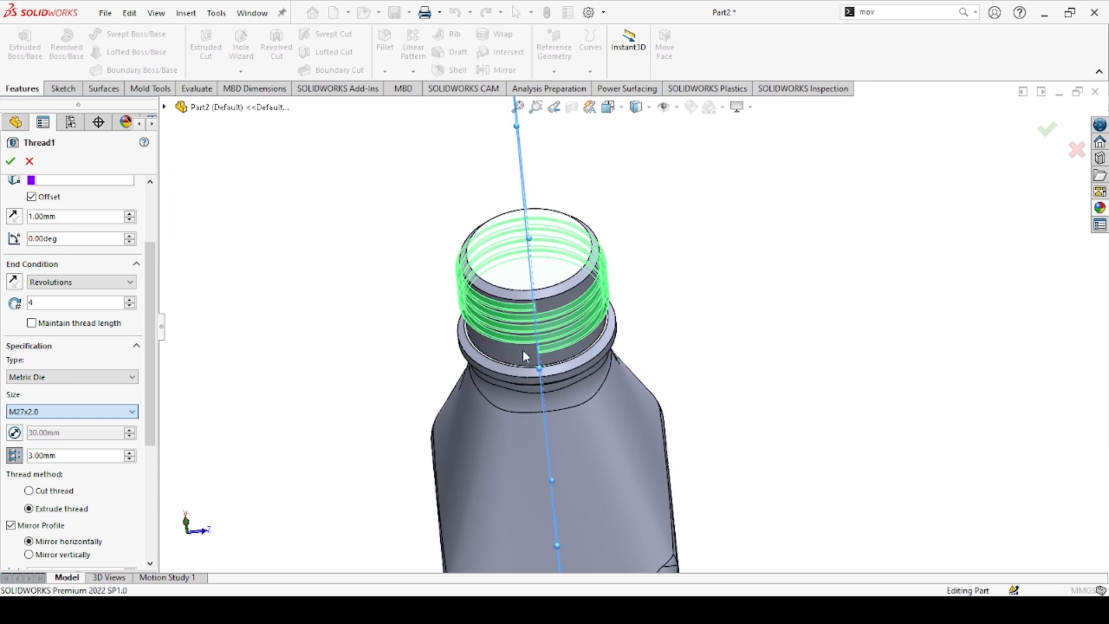
Set the neck thread's size to M27x3.0 for a heavier ridge profile.
{"action": "middle_click_drag", "start_coordinate": [529, 342], "coordinate": [575, 265]}
{"action": "scroll", "coordinate": [565, 312], "scroll_direction": "down", "scroll_amount": 8}
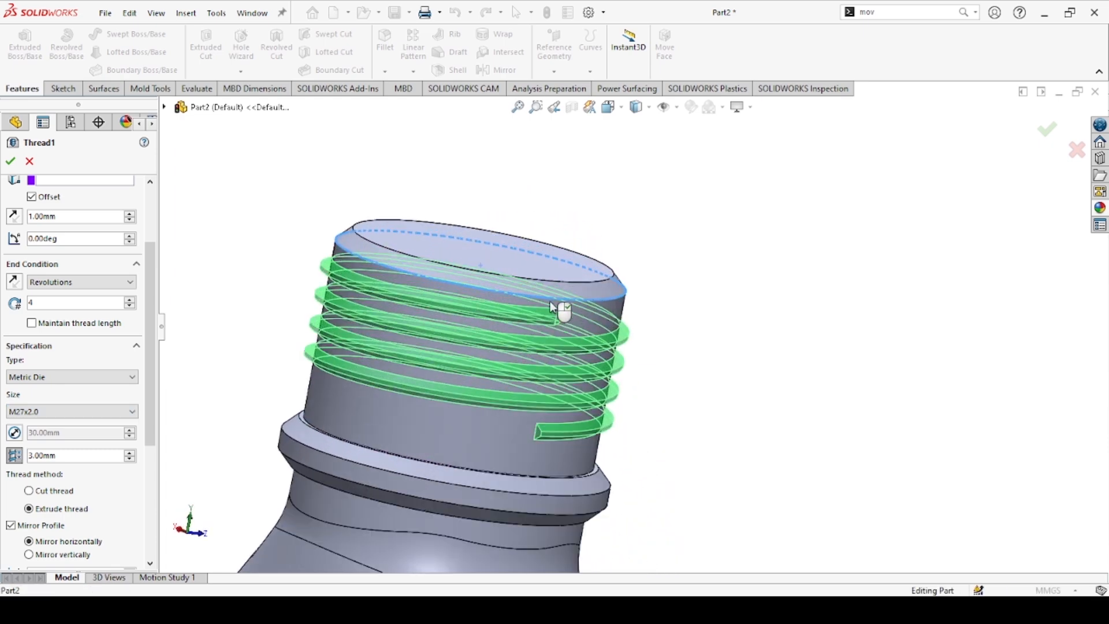
{"action": "middle_click_drag", "start_coordinate": [551, 321], "coordinate": [462, 326]}
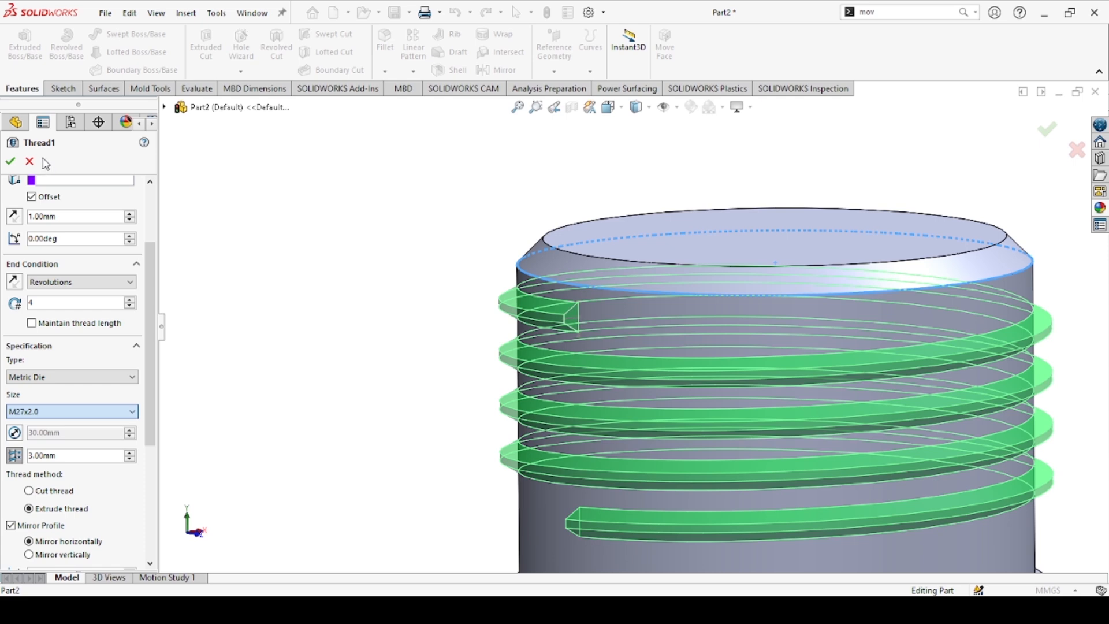
{"action": "key", "text": "Down"}
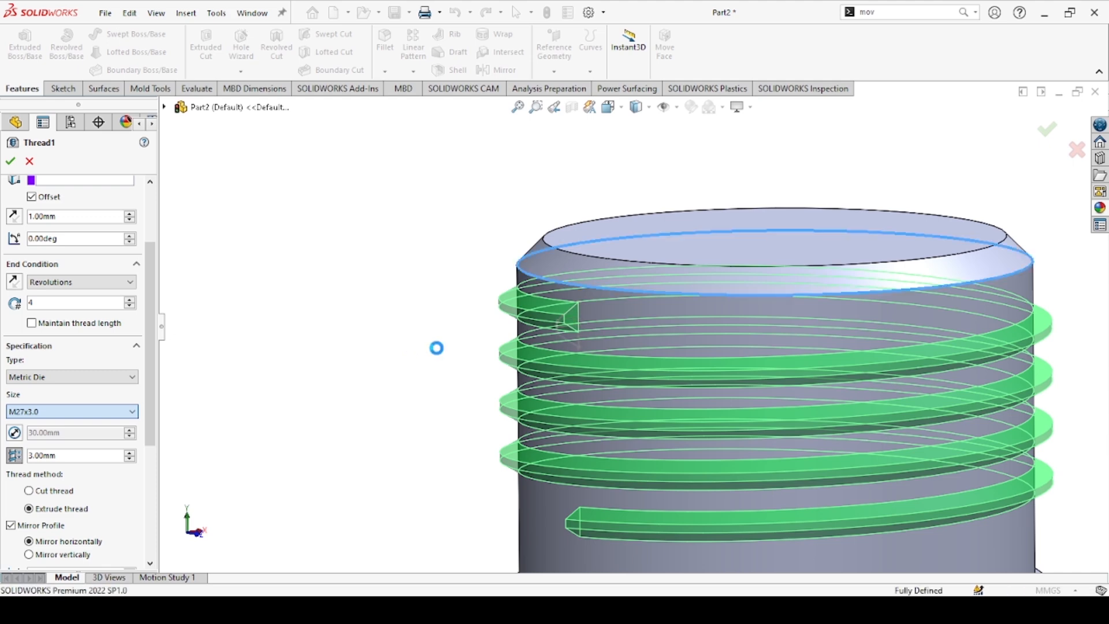
{"action": "scroll", "coordinate": [569, 386], "scroll_direction": "up", "scroll_amount": 3}
{"action": "mouse_move", "coordinate": [569, 386]}
{"action": "middle_mouse_down"}
{"action": "mouse_move", "coordinate": [668, 404]}
{"action": "mouse_move", "coordinate": [750, 396]}
{"action": "mouse_move", "coordinate": [751, 361]}
{"action": "mouse_move", "coordinate": [744, 402]}
{"action": "middle_mouse_up"}
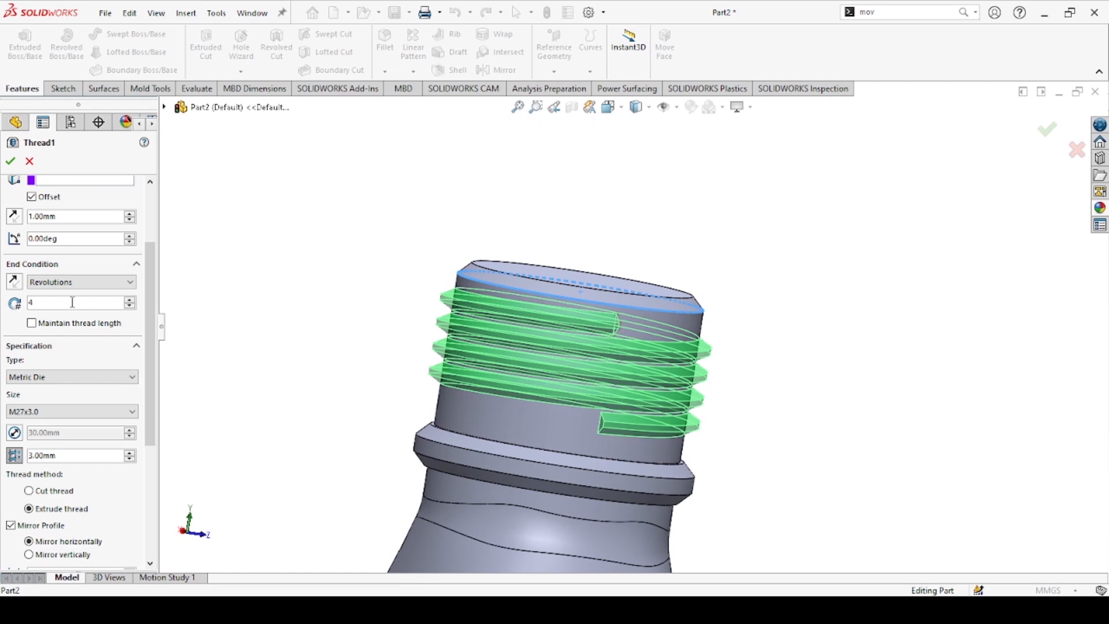
Override the neck thread's pitch to 4 mm, set it to 3 revolutions and accept the edit.
{"action": "left_click", "coordinate": [71, 456]}
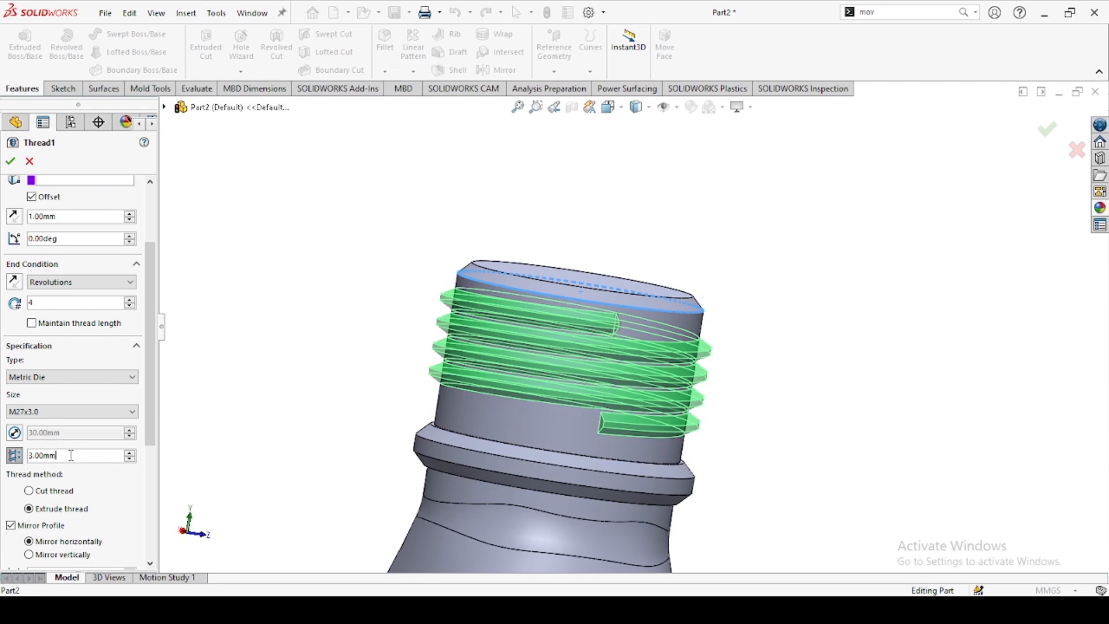
{"action": "type", "text": "4"}
{"action": "key", "text": "Return"}
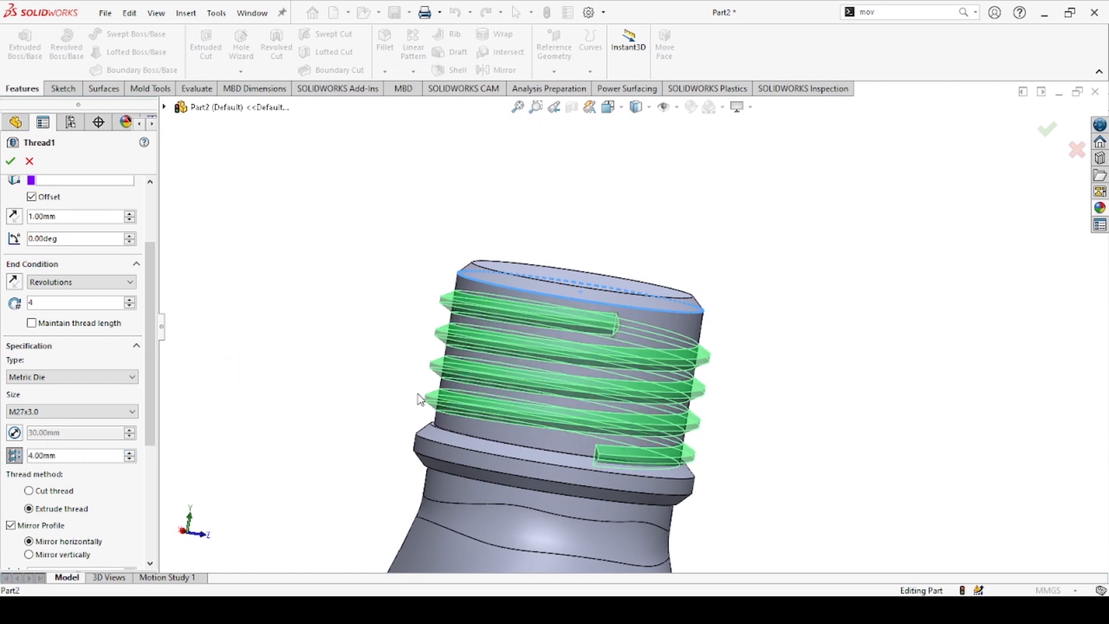
{"action": "left_click_drag", "start_coordinate": [55, 303], "coordinate": [2, 312]}
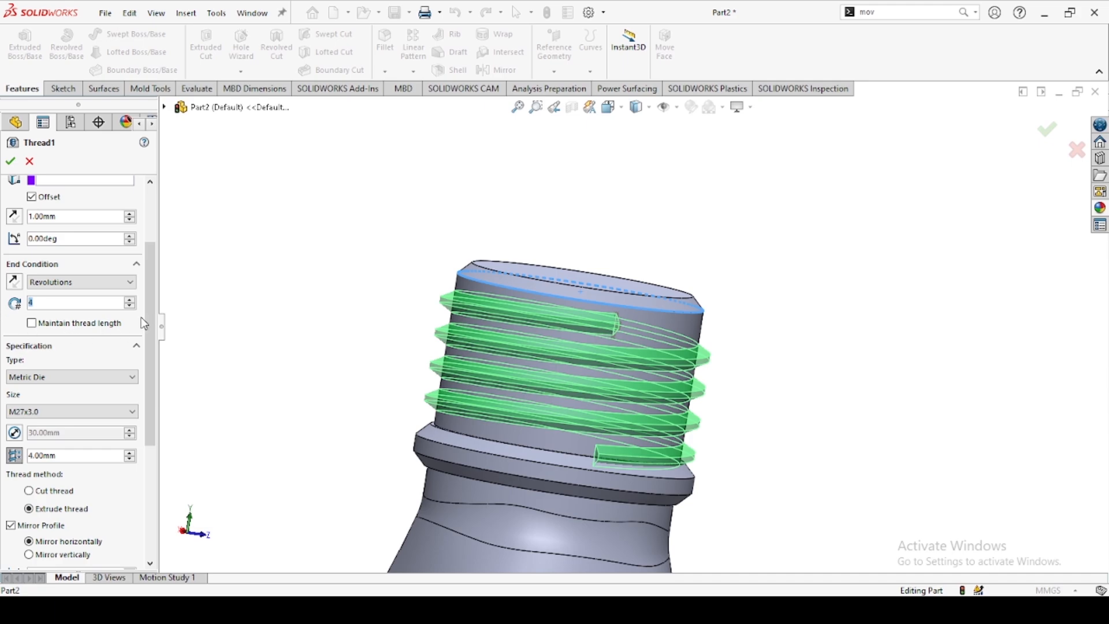
{"action": "type", "text": "3"}
{"action": "mouse_move", "coordinate": [606, 329]}
{"action": "middle_mouse_down"}
{"action": "mouse_move", "coordinate": [580, 322]}
{"action": "mouse_move", "coordinate": [594, 307]}
{"action": "mouse_move", "coordinate": [599, 328]}
{"action": "mouse_move", "coordinate": [651, 324]}
{"action": "mouse_move", "coordinate": [623, 337]}
{"action": "middle_mouse_up"}
{"action": "scroll", "coordinate": [604, 321], "scroll_direction": "down", "scroll_amount": 4}
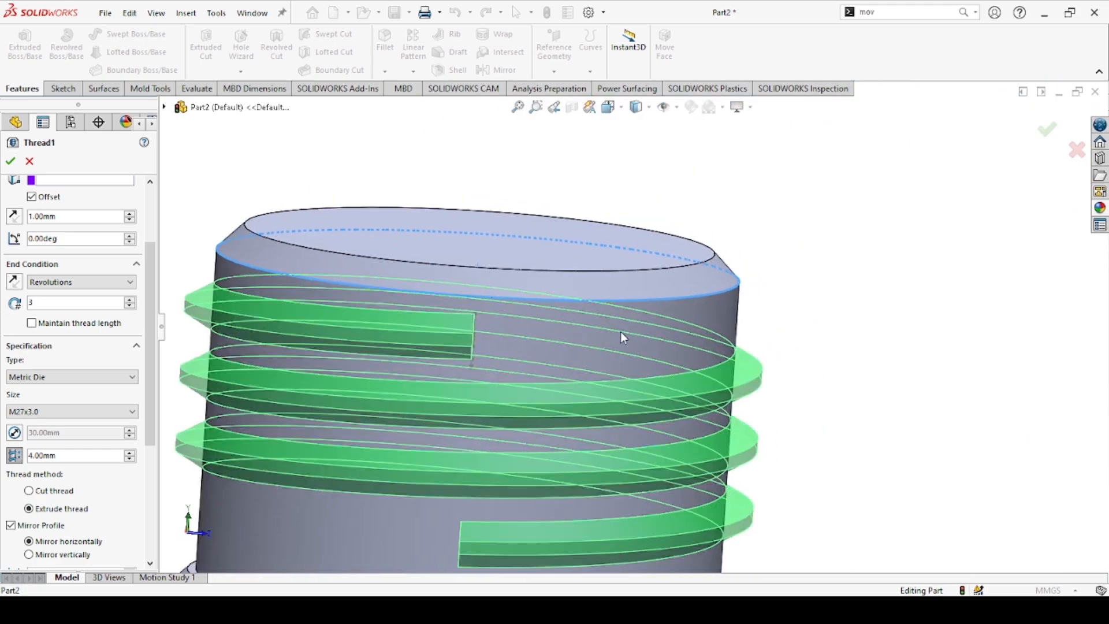
{"action": "left_click", "coordinate": [10, 161]}
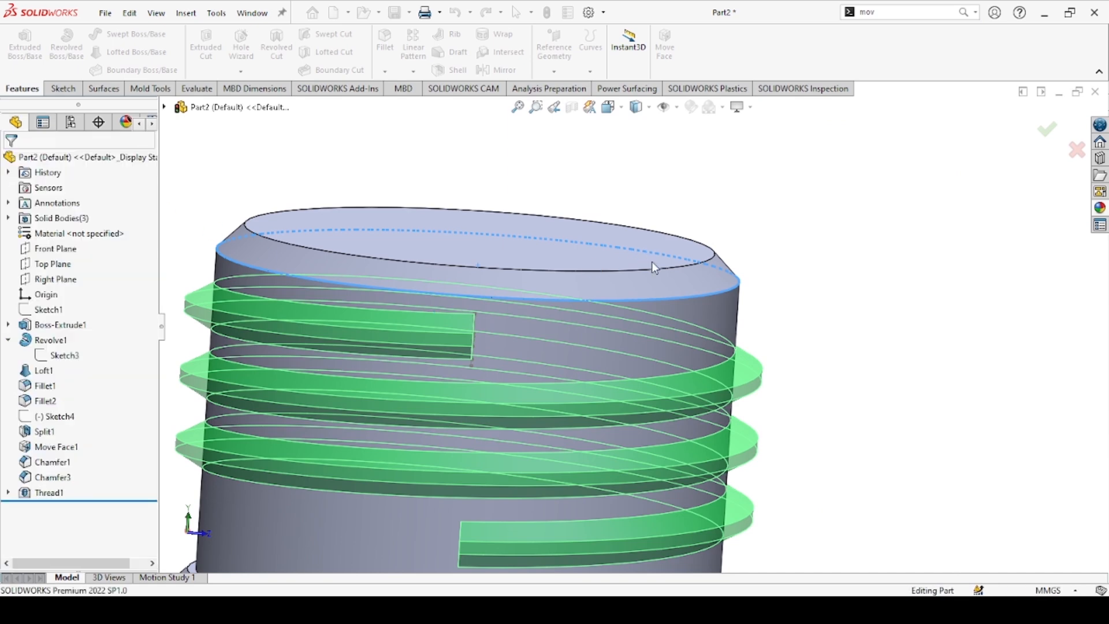
Create a reference plane parallel to the Top Plane through the upper corner vertex of the thread's top end.
{"action": "scroll", "coordinate": [638, 296], "scroll_direction": "up", "scroll_amount": 4}
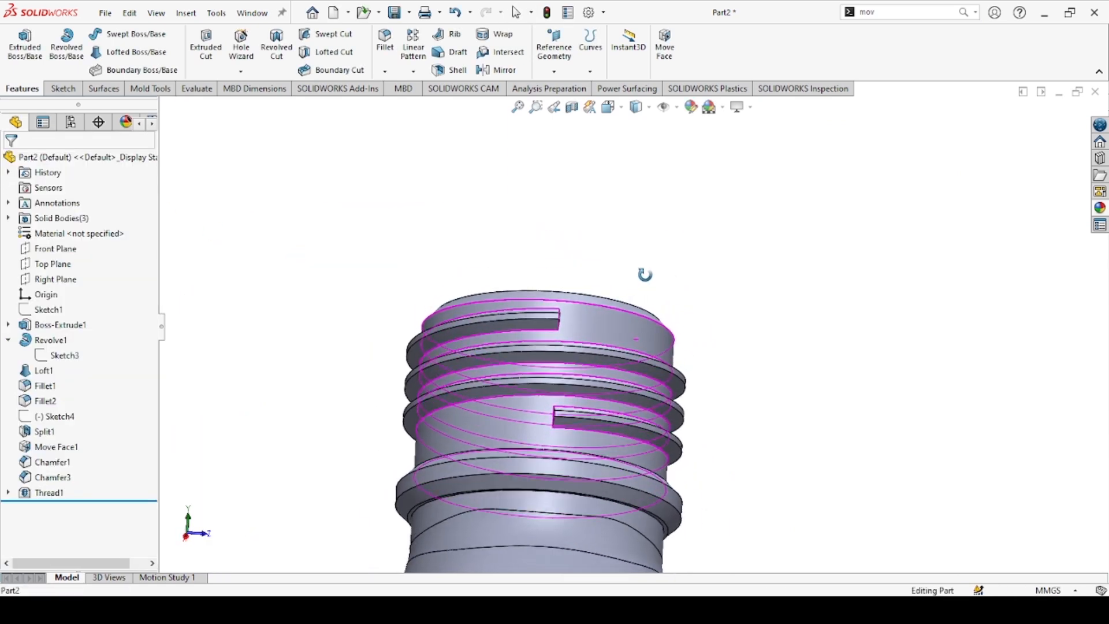
{"action": "scroll", "coordinate": [679, 317], "scroll_direction": "down", "scroll_amount": 3}
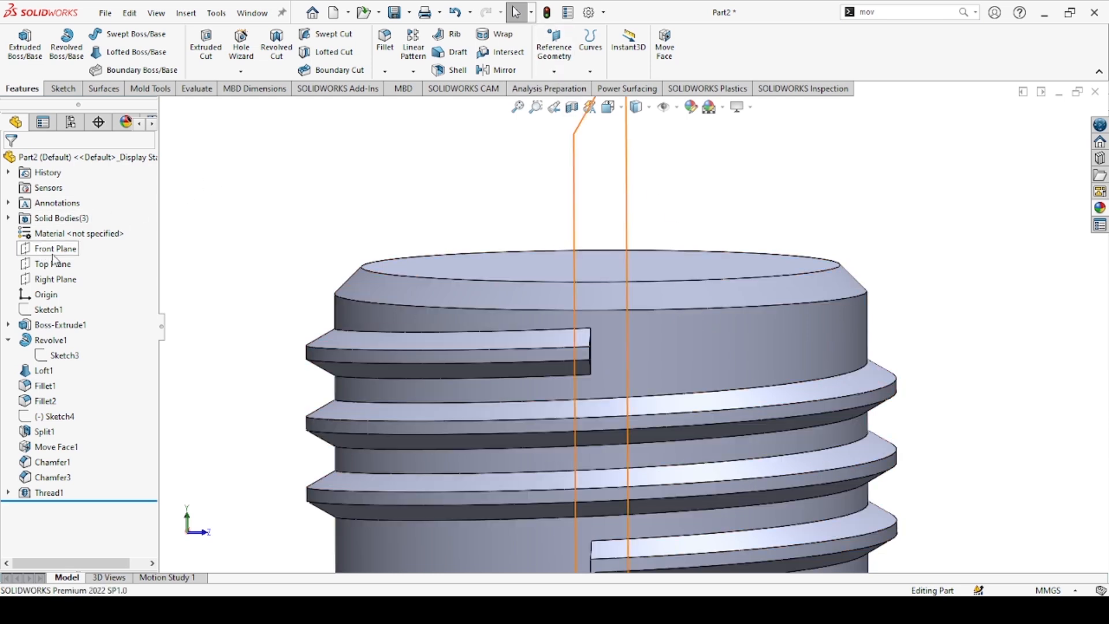
{"action": "scroll", "coordinate": [480, 364], "scroll_direction": "up", "scroll_amount": 5}
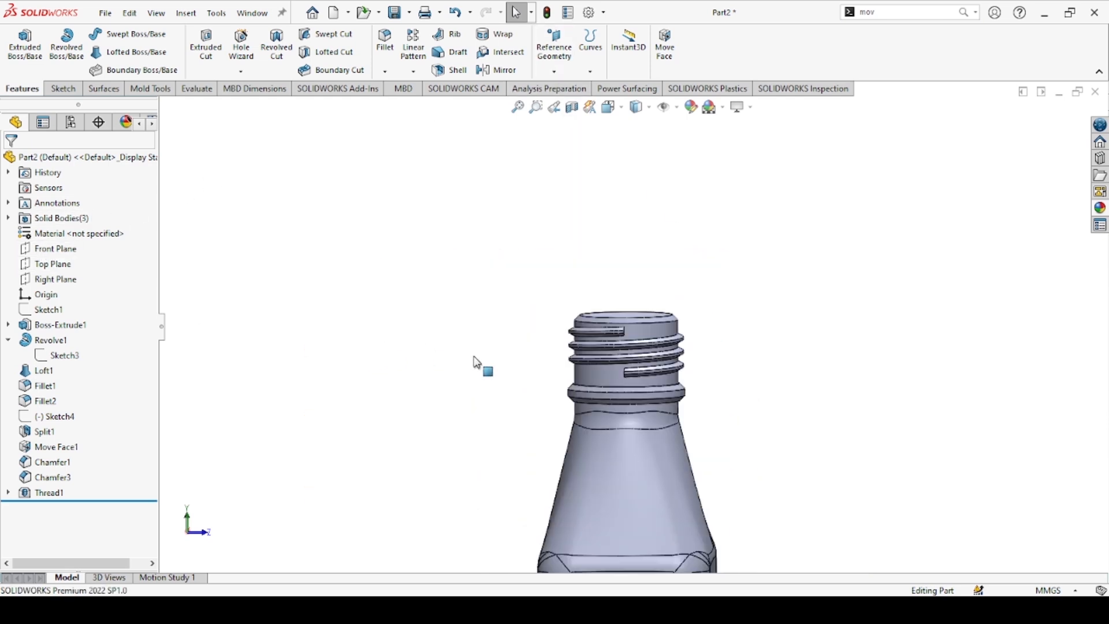
{"action": "left_click", "coordinate": [62, 264]}
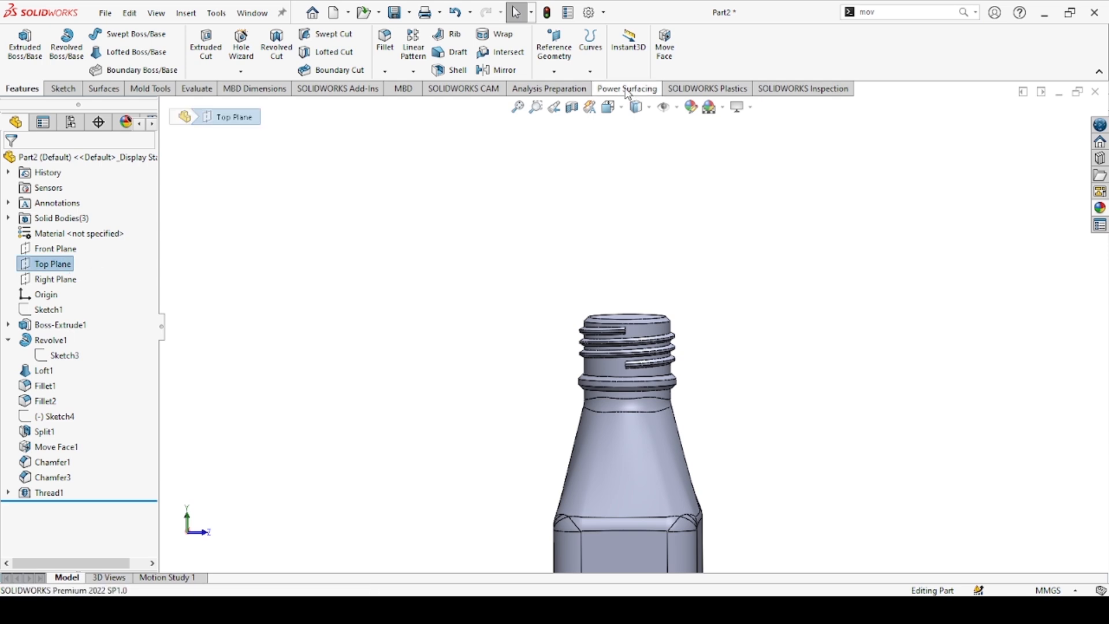
{"action": "left_click", "coordinate": [573, 94]}
{"action": "scroll", "coordinate": [634, 332], "scroll_direction": "down", "scroll_amount": 12}
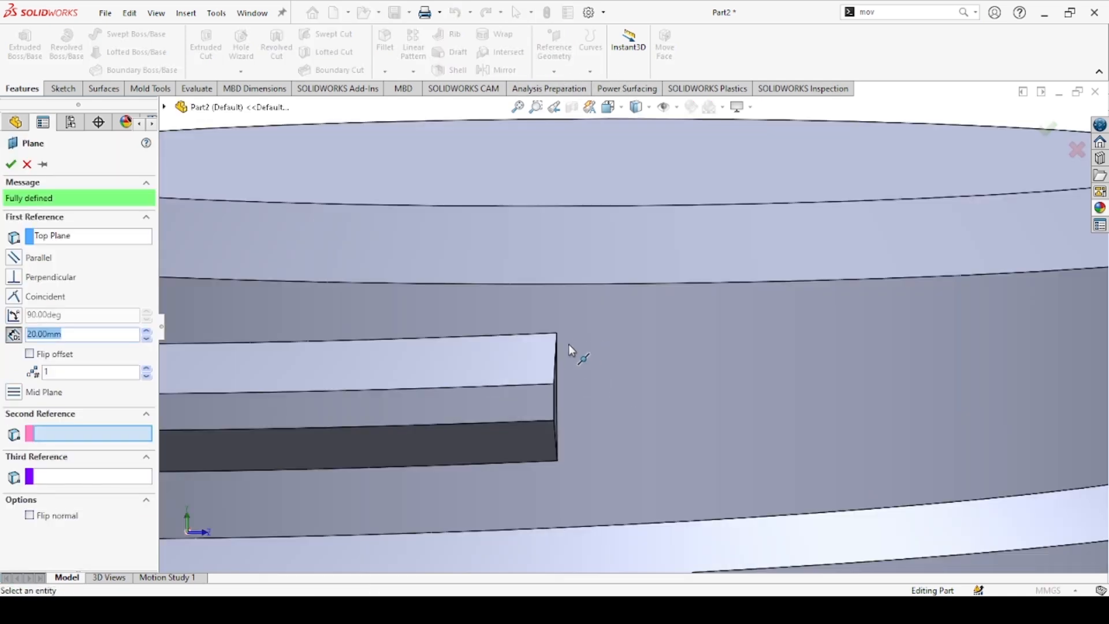
{"action": "left_click", "coordinate": [557, 336]}
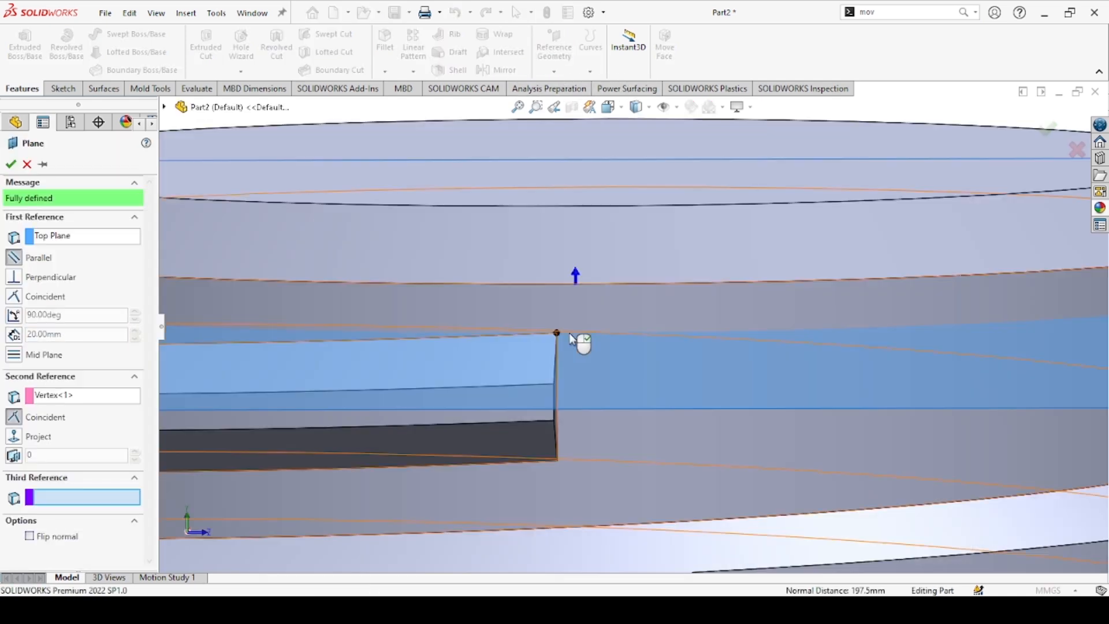
{"action": "scroll", "coordinate": [601, 342], "scroll_direction": "up", "scroll_amount": 10}
{"action": "left_click", "coordinate": [11, 165]}
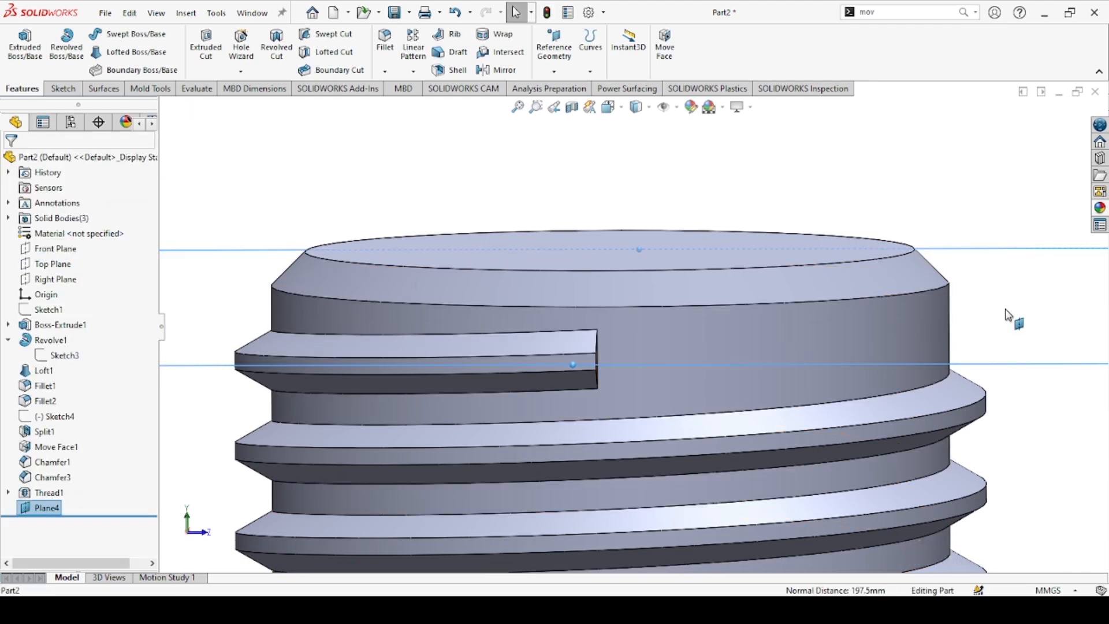
On the new plane, sketch a 15 mm radius circle centred on the origin and passing through the thread end's corner vertex.
{"action": "left_click", "coordinate": [926, 312]}
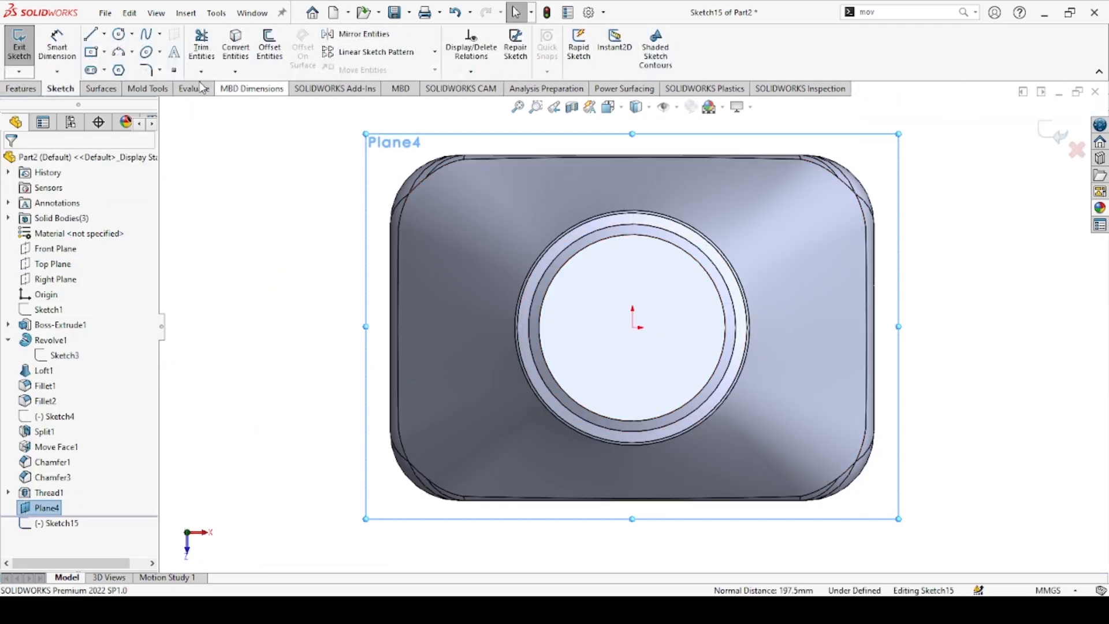
{"action": "left_click", "coordinate": [119, 34]}
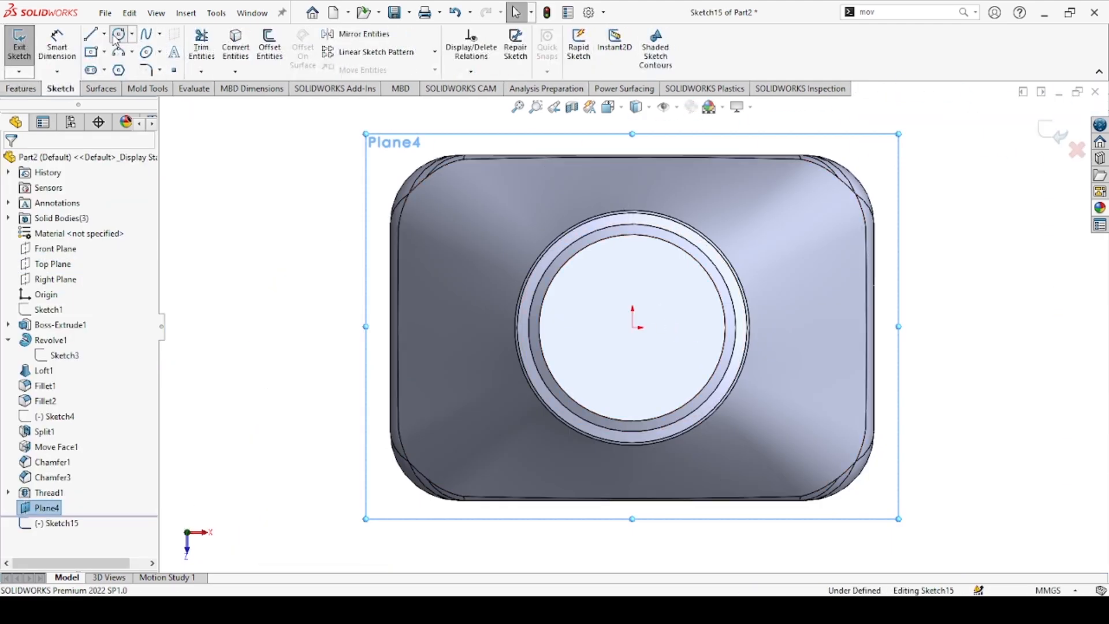
{"action": "left_click", "coordinate": [634, 327]}
{"action": "scroll", "coordinate": [648, 444], "scroll_direction": "up", "scroll_amount": 6}
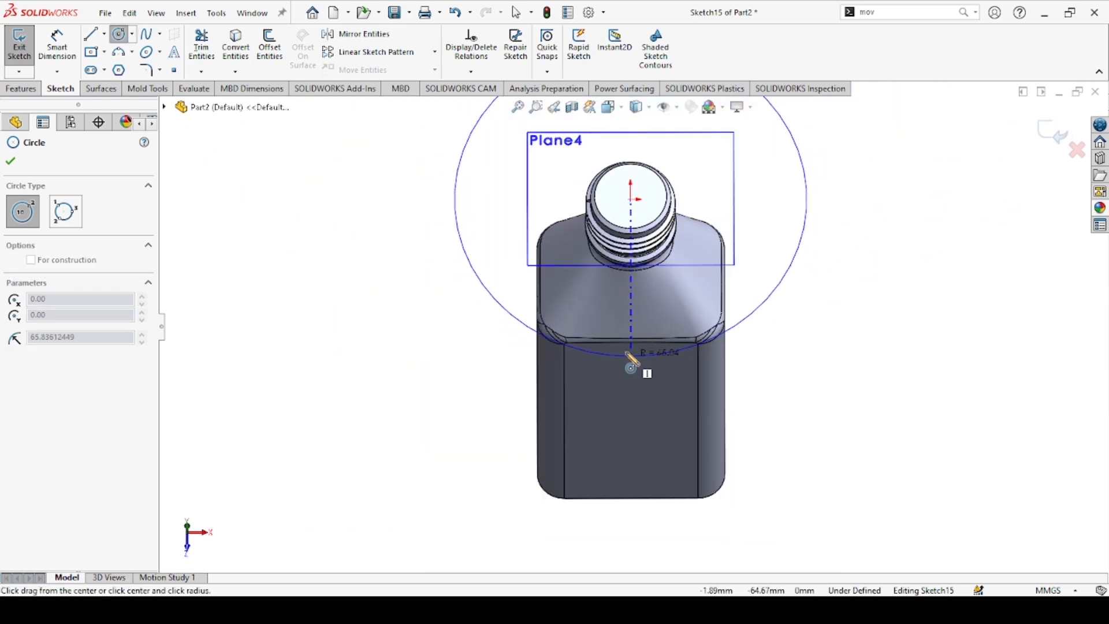
{"action": "scroll", "coordinate": [635, 239], "scroll_direction": "down", "scroll_amount": 5}
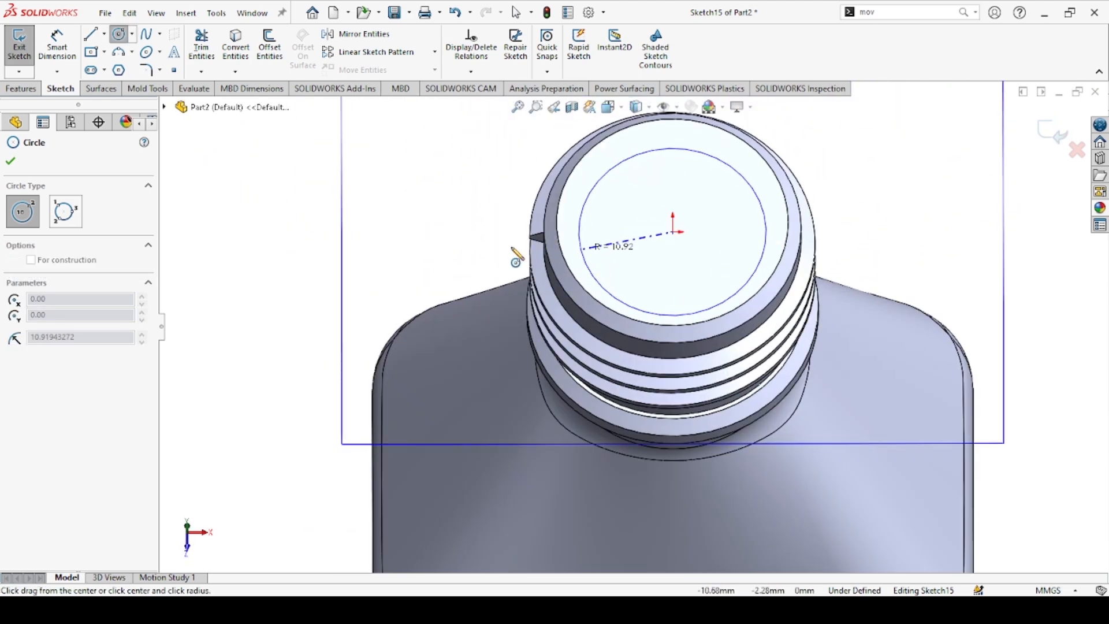
{"action": "scroll", "coordinate": [512, 248], "scroll_direction": "down", "scroll_amount": 5}
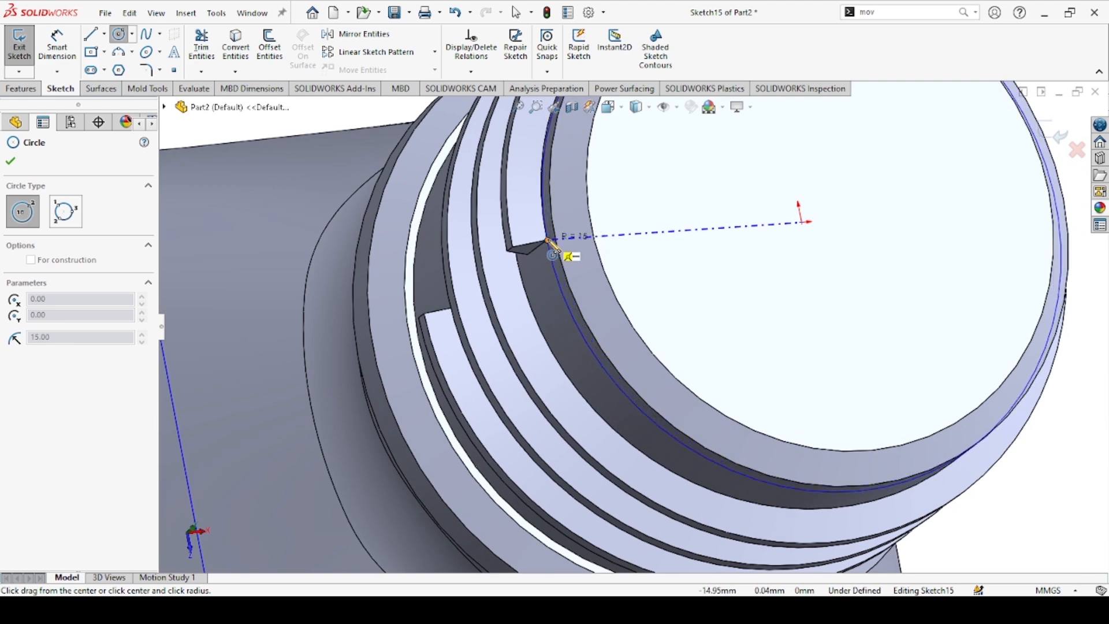
{"action": "left_click", "coordinate": [549, 241]}
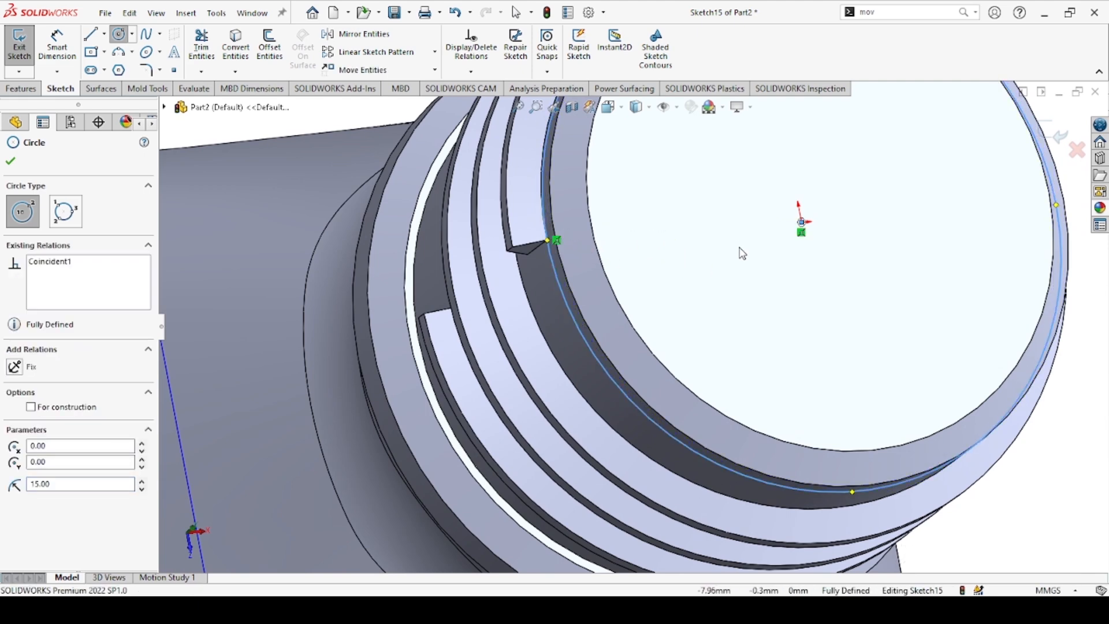
{"action": "key", "text": "Escape"}
{"action": "key", "text": "Escape"}
Hide the new reference plane at the thread's top end.
{"action": "scroll", "coordinate": [717, 327], "scroll_direction": "up", "scroll_amount": 5}
{"action": "middle_click_drag", "start_coordinate": [688, 330], "coordinate": [780, 373]}
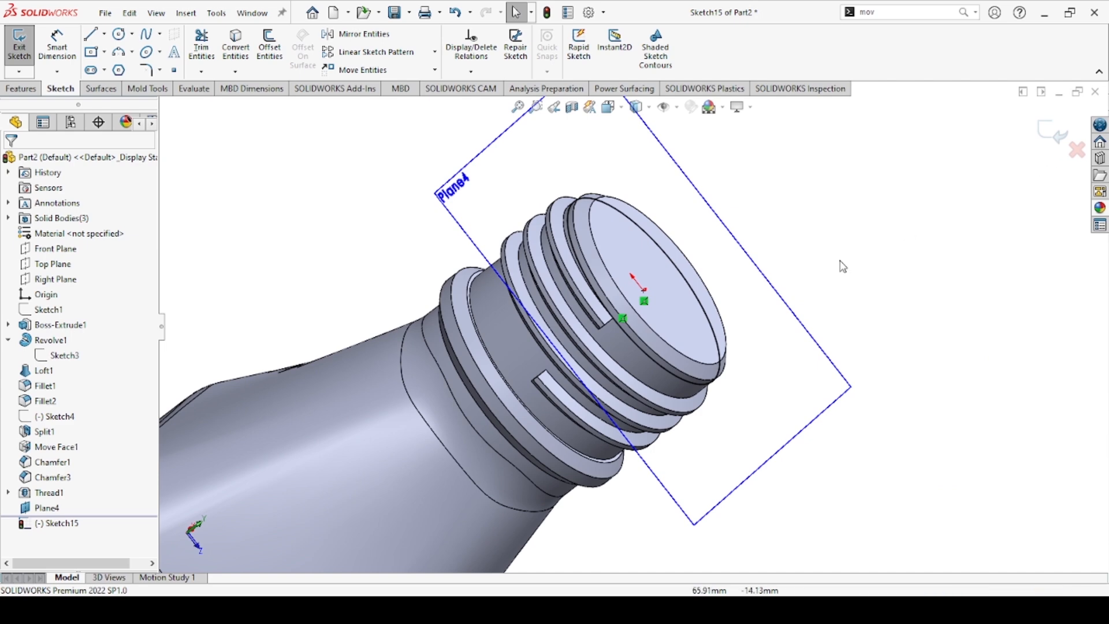
{"action": "right_click", "coordinate": [50, 508]}
{"action": "left_click", "coordinate": [82, 381]}
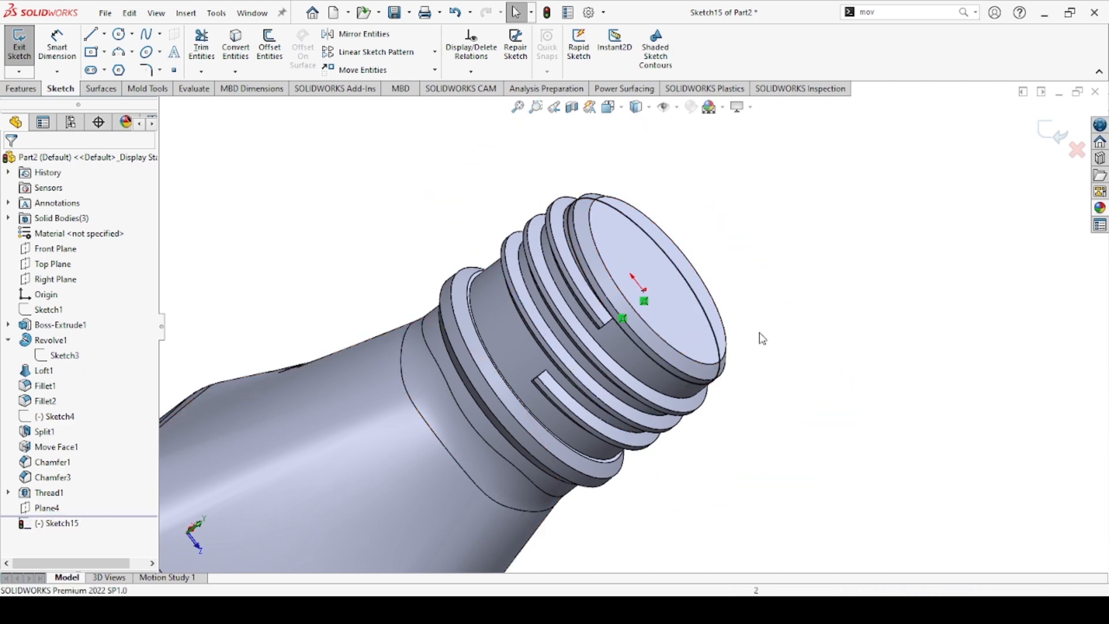
Start a variable-pitch helix from the circle sketch and set the pitch to 4 mm in both regions.
{"action": "middle_click_drag", "start_coordinate": [763, 339], "coordinate": [743, 272]}
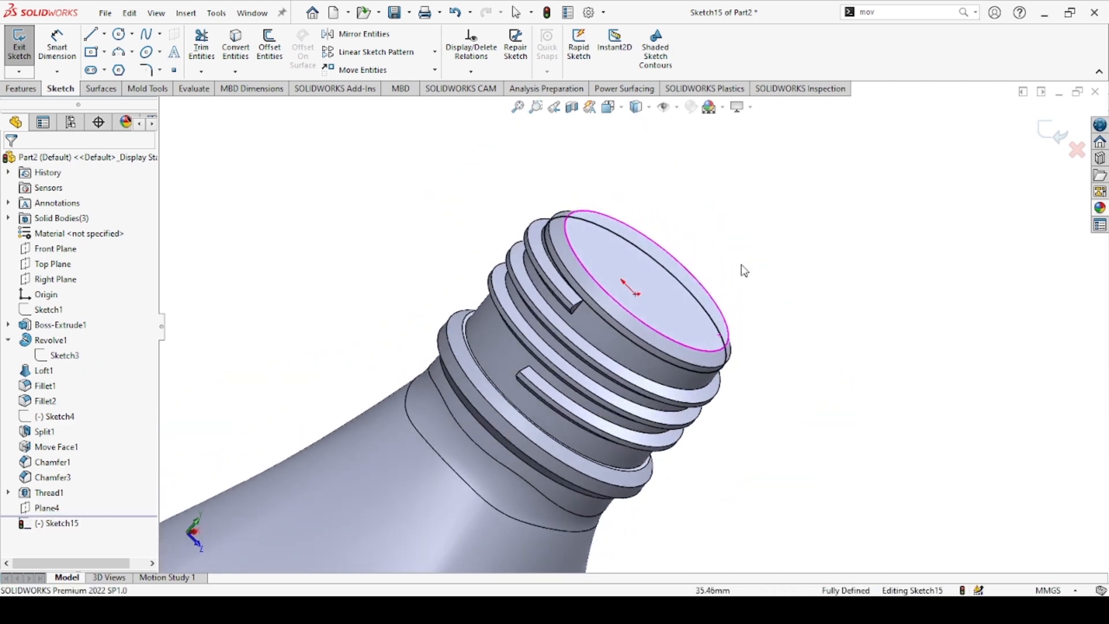
{"action": "left_click", "coordinate": [18, 89]}
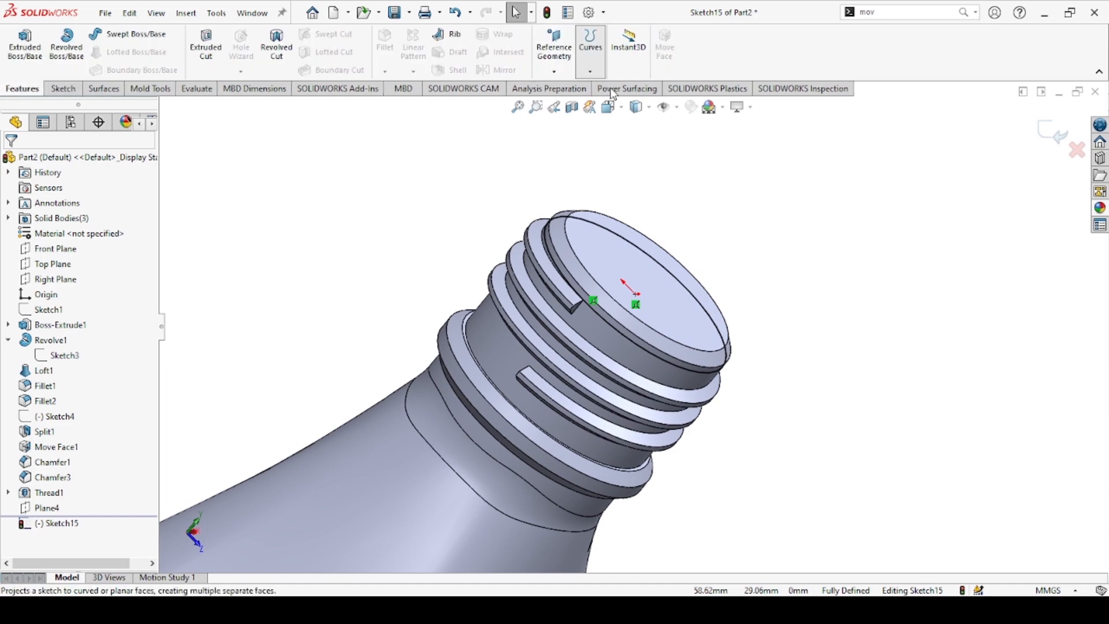
{"action": "left_click", "coordinate": [611, 156]}
{"action": "left_click", "coordinate": [603, 114]}
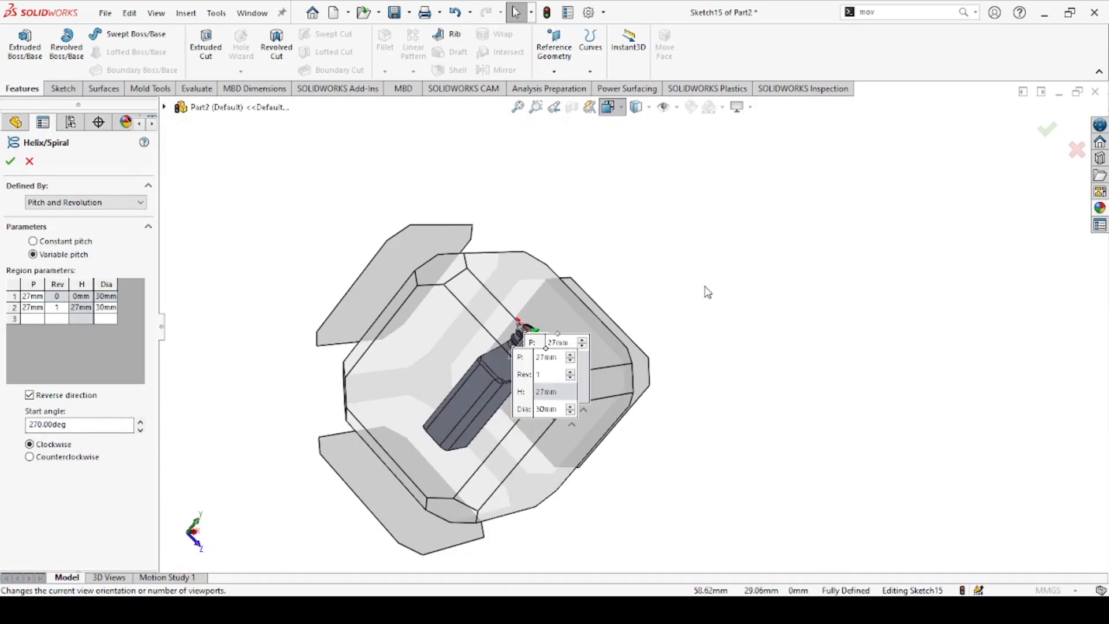
{"action": "left_click", "coordinate": [742, 283]}
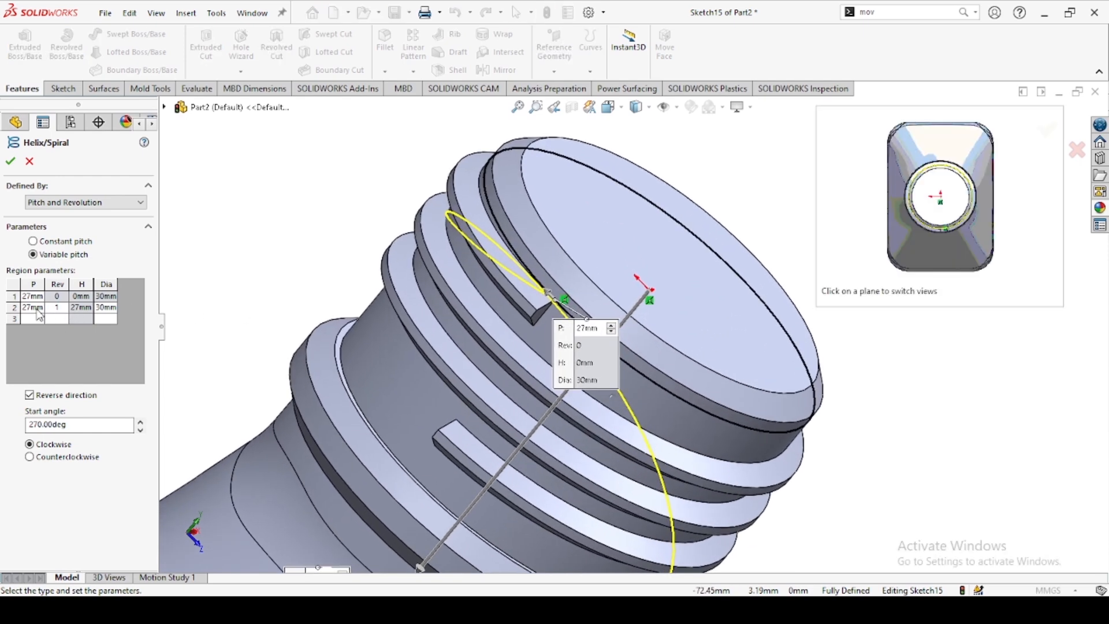
{"action": "left_click", "coordinate": [34, 297]}
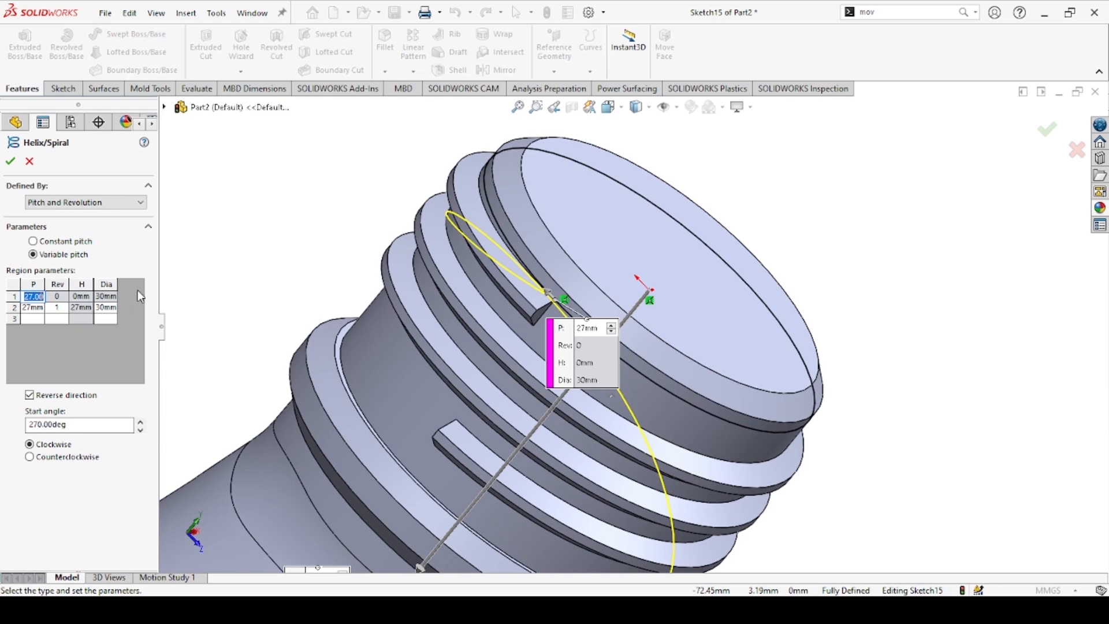
{"action": "left_click", "coordinate": [33, 308]}
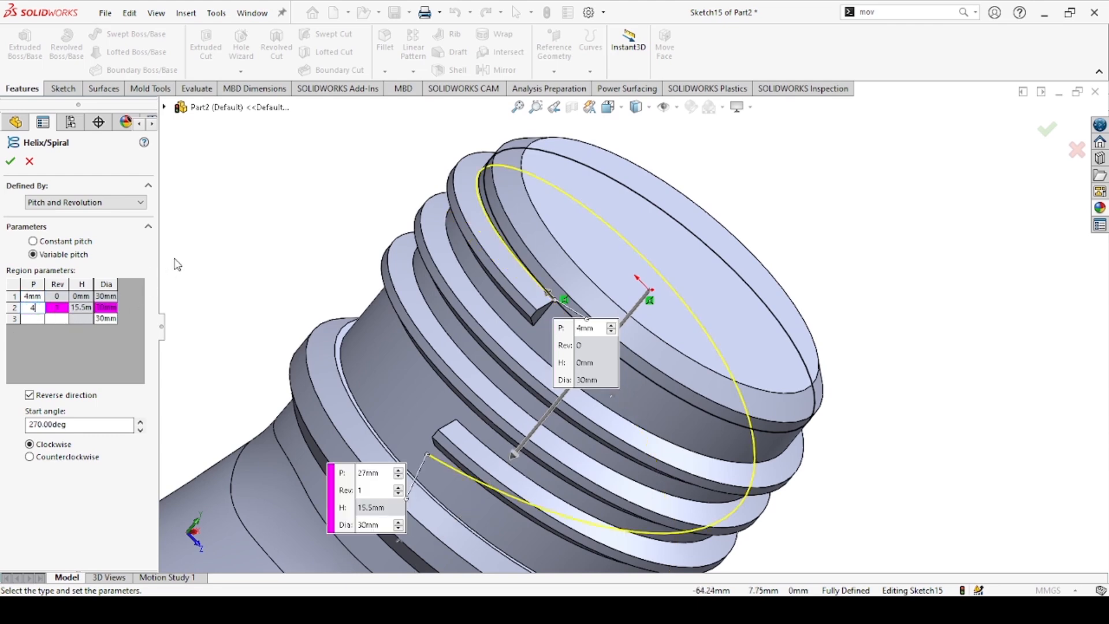
{"action": "type", "text": "4"}
{"action": "key", "text": "Return"}
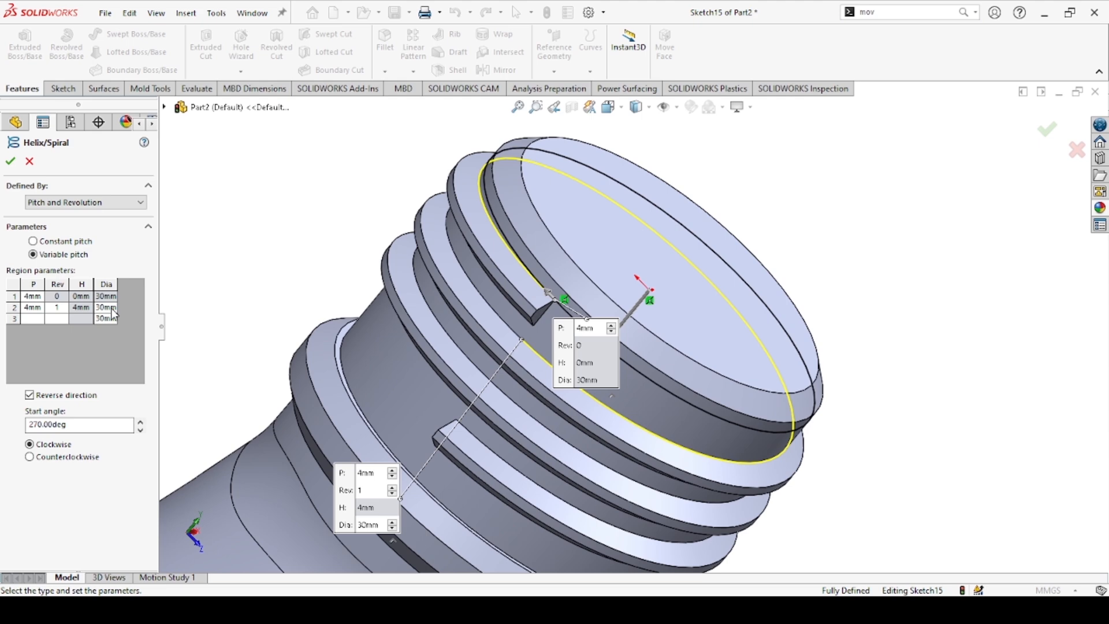
Set the helix's rotation to counterclockwise and check its path from the thread's end corner.
{"action": "left_click", "coordinate": [107, 308]}
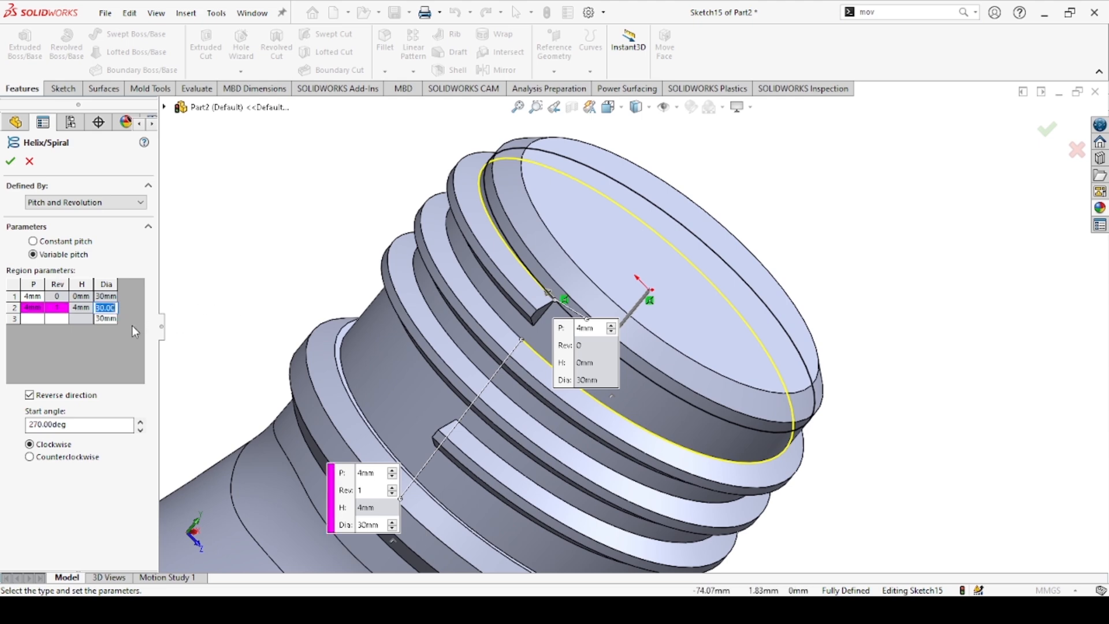
{"action": "left_click", "coordinate": [36, 458]}
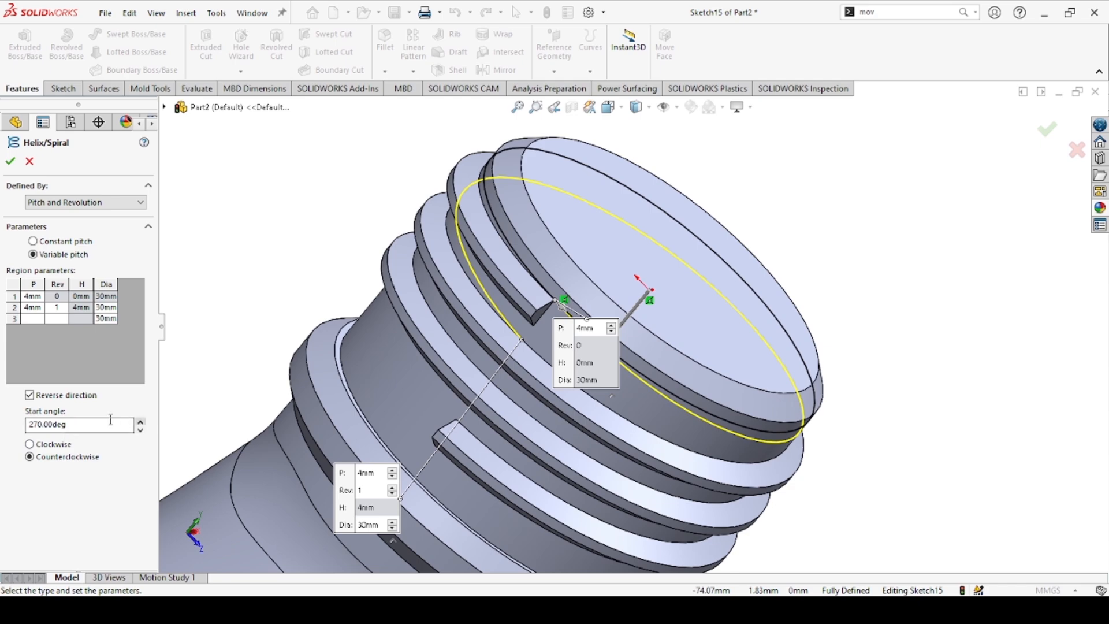
{"action": "scroll", "coordinate": [841, 338], "scroll_direction": "down", "scroll_amount": 2}
{"action": "scroll", "coordinate": [846, 343], "scroll_direction": "up", "scroll_amount": 4}
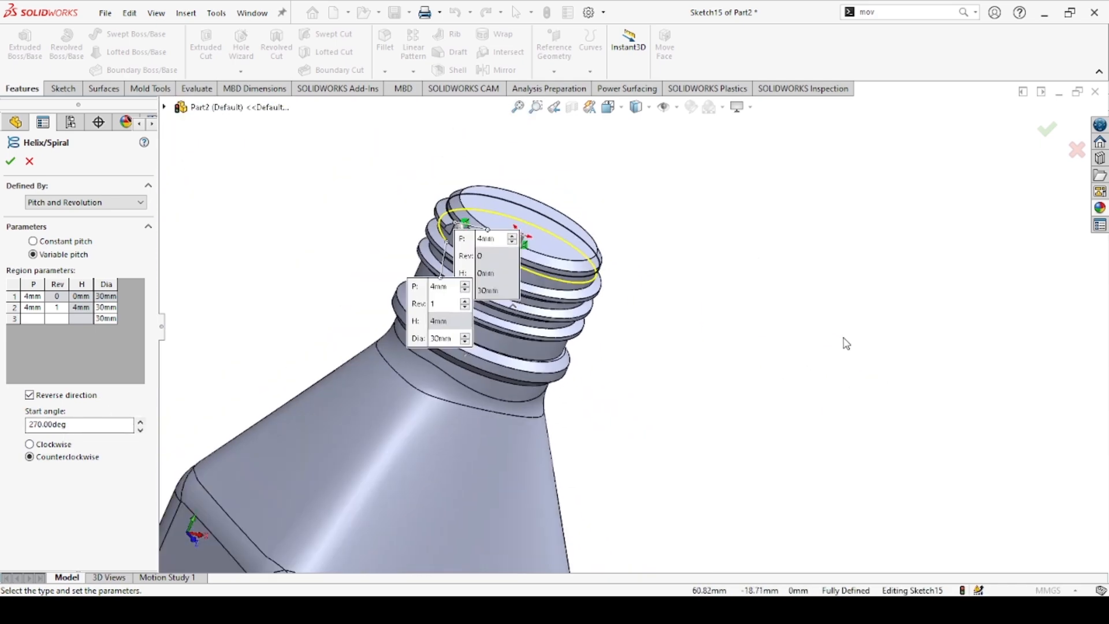
{"action": "middle_click_drag", "start_coordinate": [656, 317], "coordinate": [626, 270]}
{"action": "scroll", "coordinate": [512, 240], "scroll_direction": "down", "scroll_amount": 3}
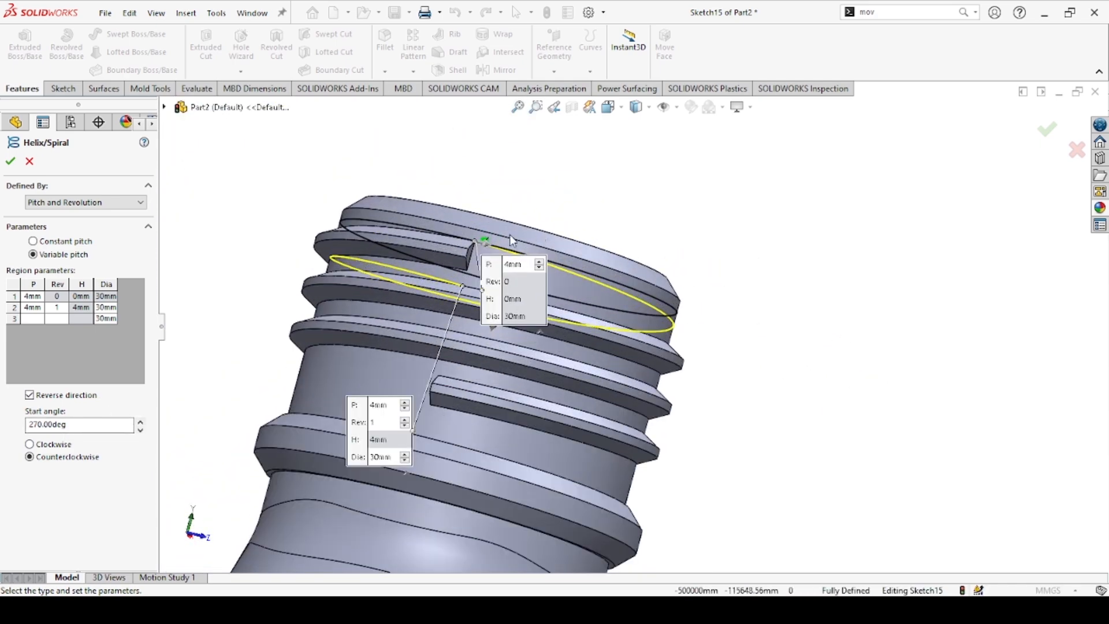
{"action": "scroll", "coordinate": [512, 240], "scroll_direction": "down", "scroll_amount": 8}
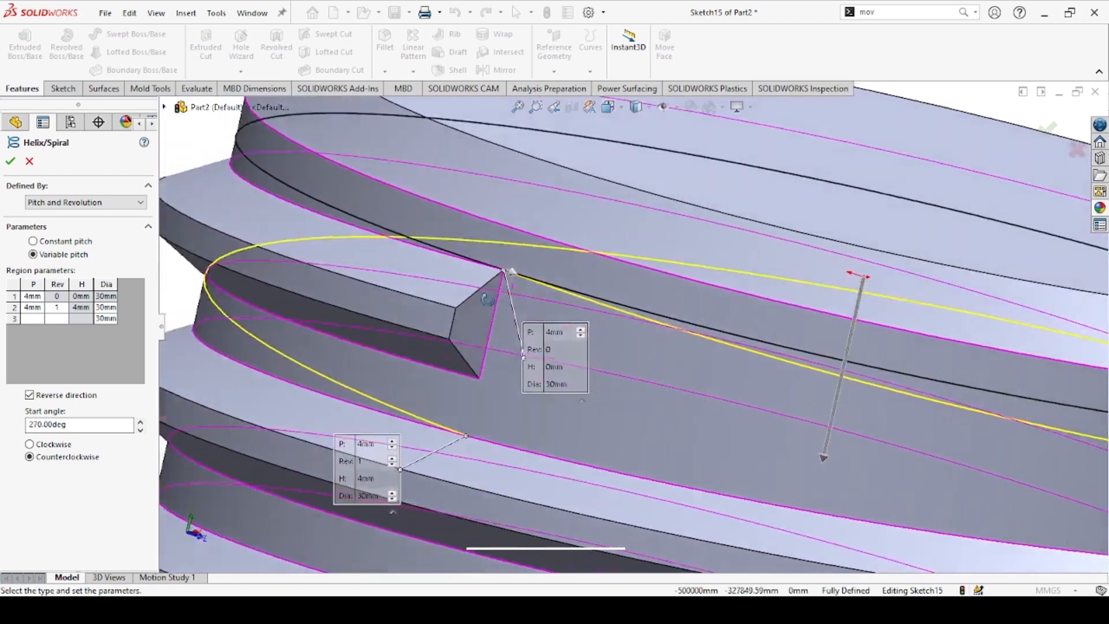
{"action": "middle_click_drag", "start_coordinate": [487, 299], "coordinate": [702, 349]}
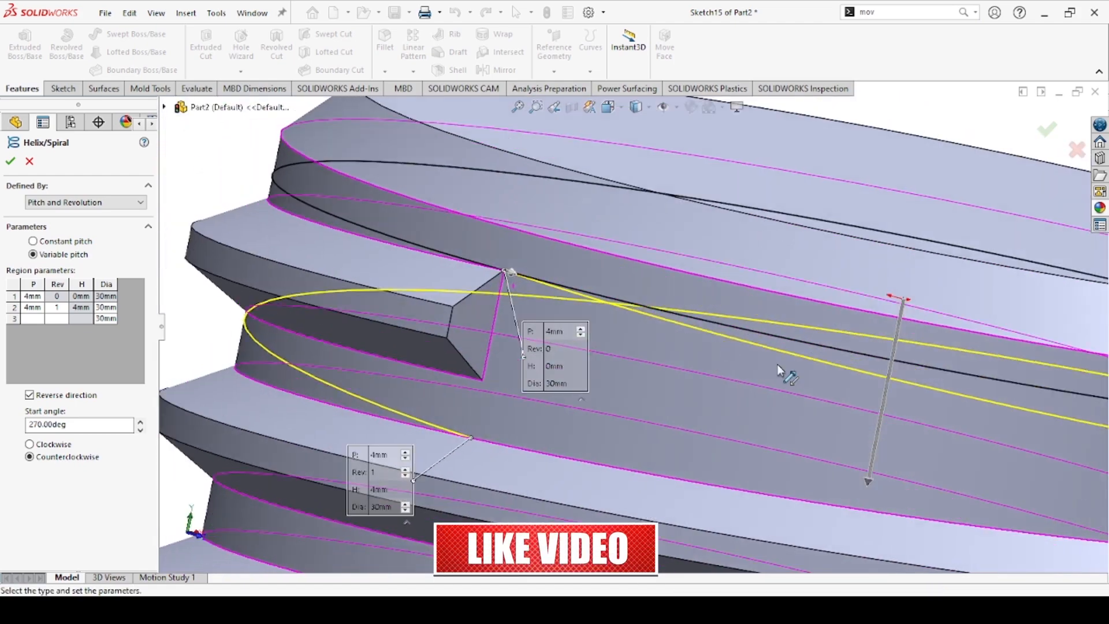
{"action": "scroll", "coordinate": [797, 368], "scroll_direction": "up", "scroll_amount": 6}
{"action": "middle_click_drag", "start_coordinate": [816, 356], "coordinate": [806, 341]}
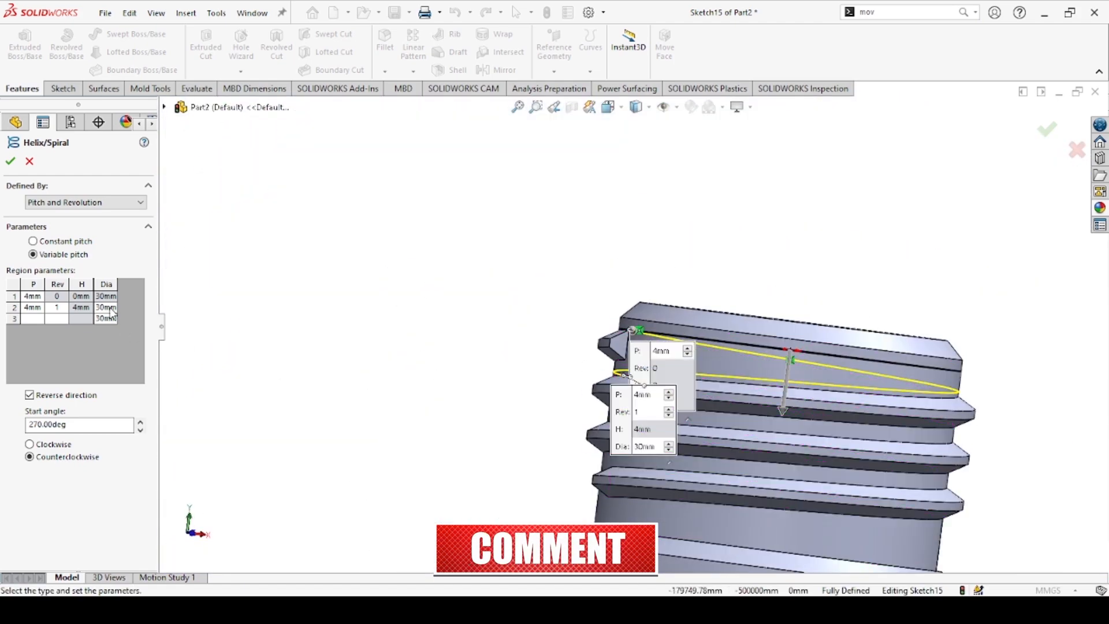
Keep the helix on variable pitch and turn off its reversed direction so it rises towards the neck's rim.
{"action": "left_click", "coordinate": [34, 240]}
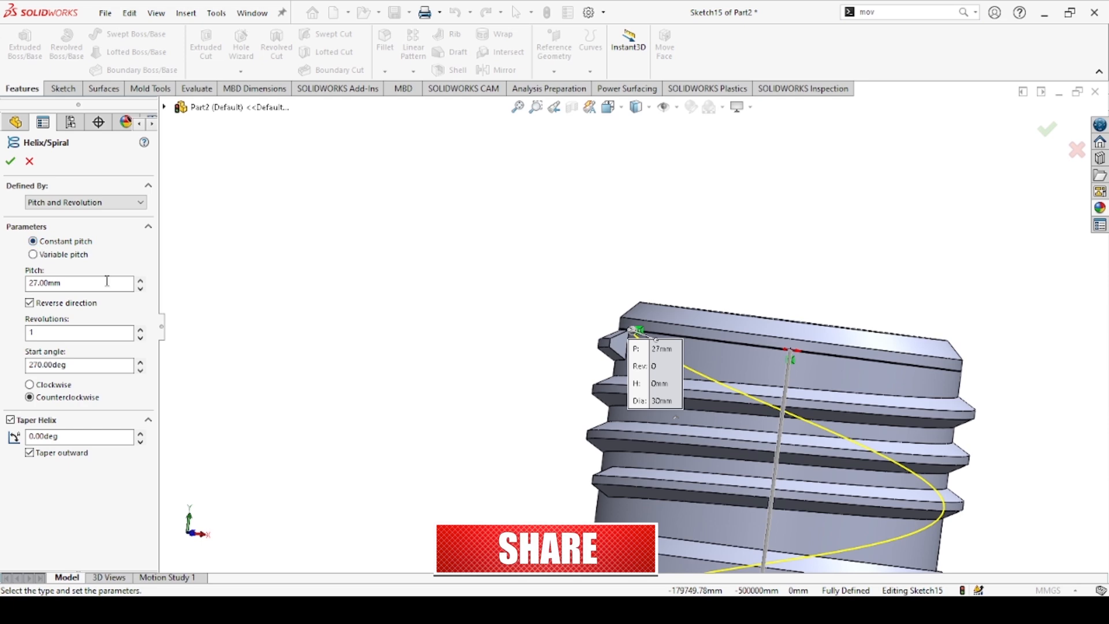
{"action": "left_click", "coordinate": [33, 255]}
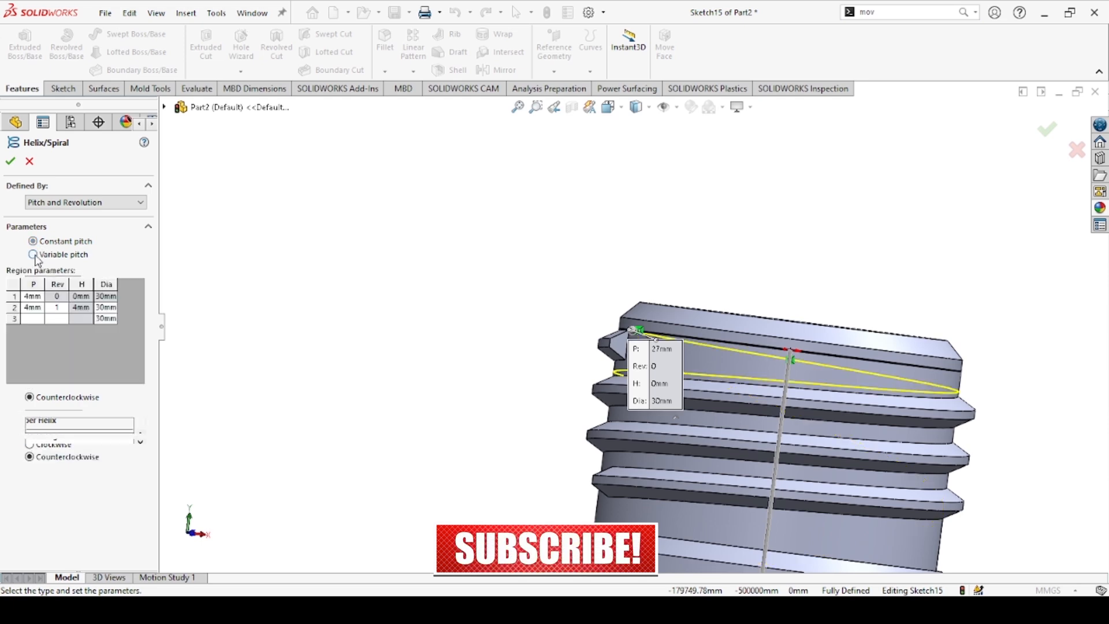
{"action": "left_click", "coordinate": [29, 394]}
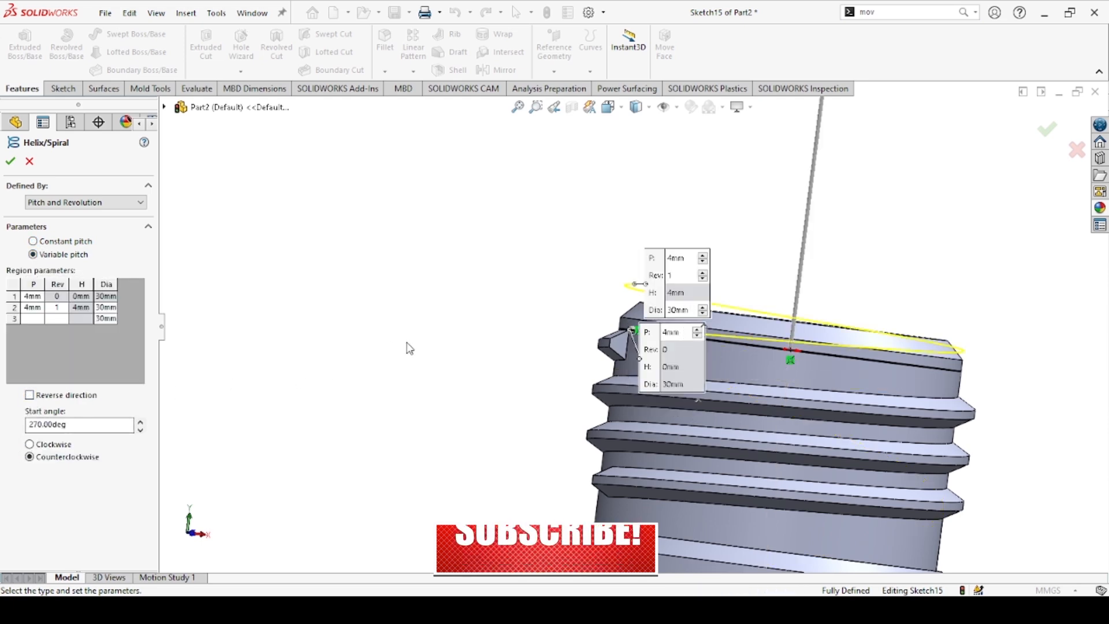
{"action": "scroll", "coordinate": [636, 342], "scroll_direction": "down", "scroll_amount": 5}
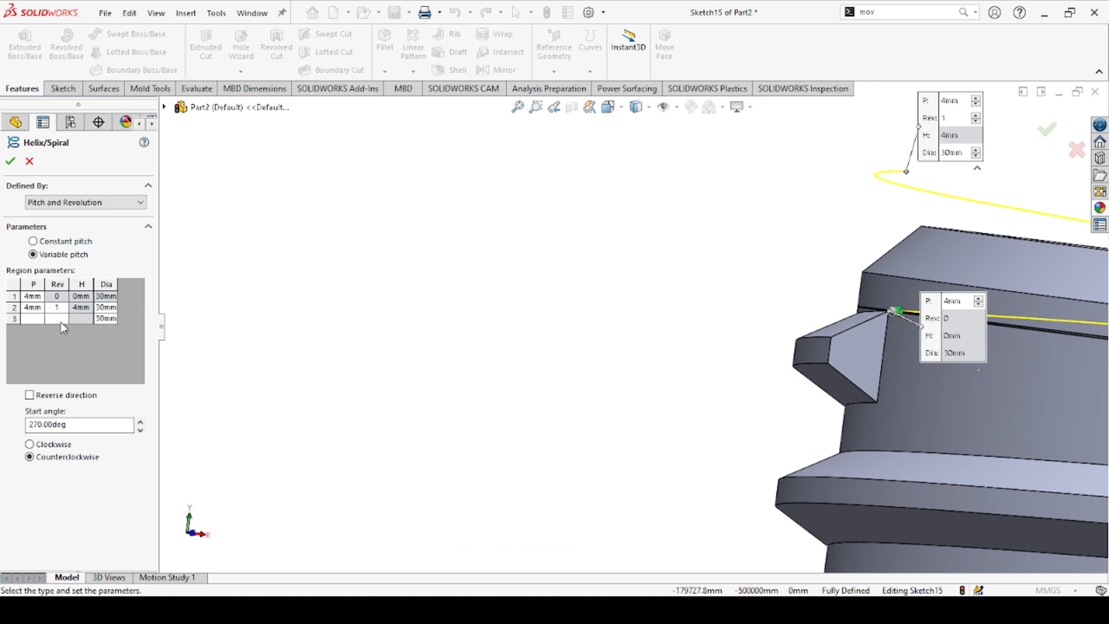
Set the helix's second region to 0.2 revolutions.
{"action": "left_click", "coordinate": [57, 307]}
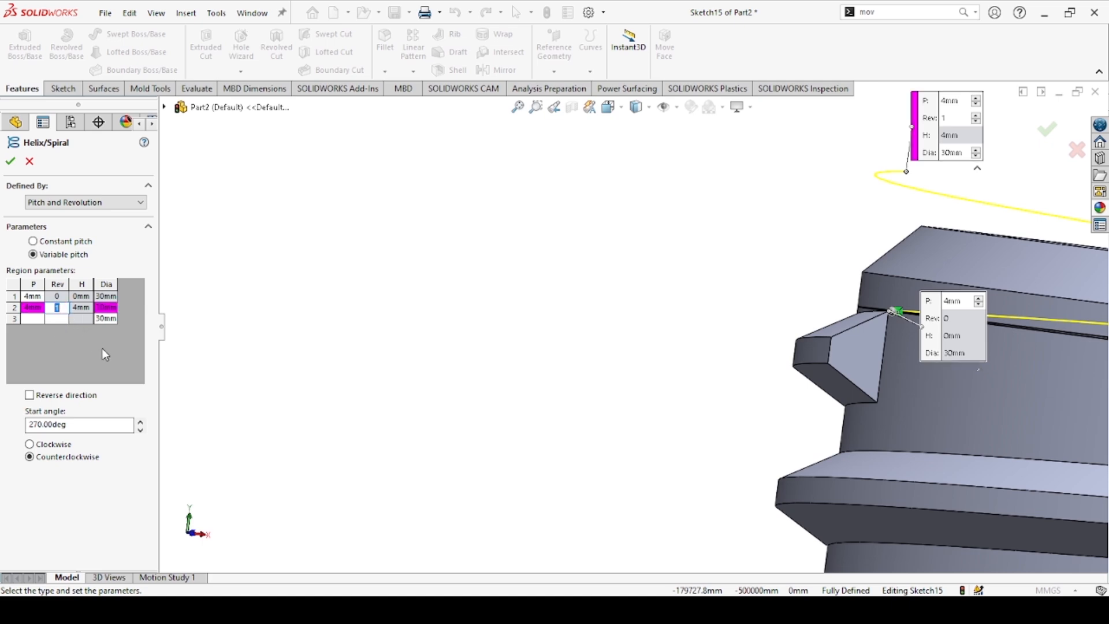
{"action": "key", "text": "BackSpace"}
{"action": "type", "text": ".2"}
{"action": "left_click", "coordinate": [314, 287]}
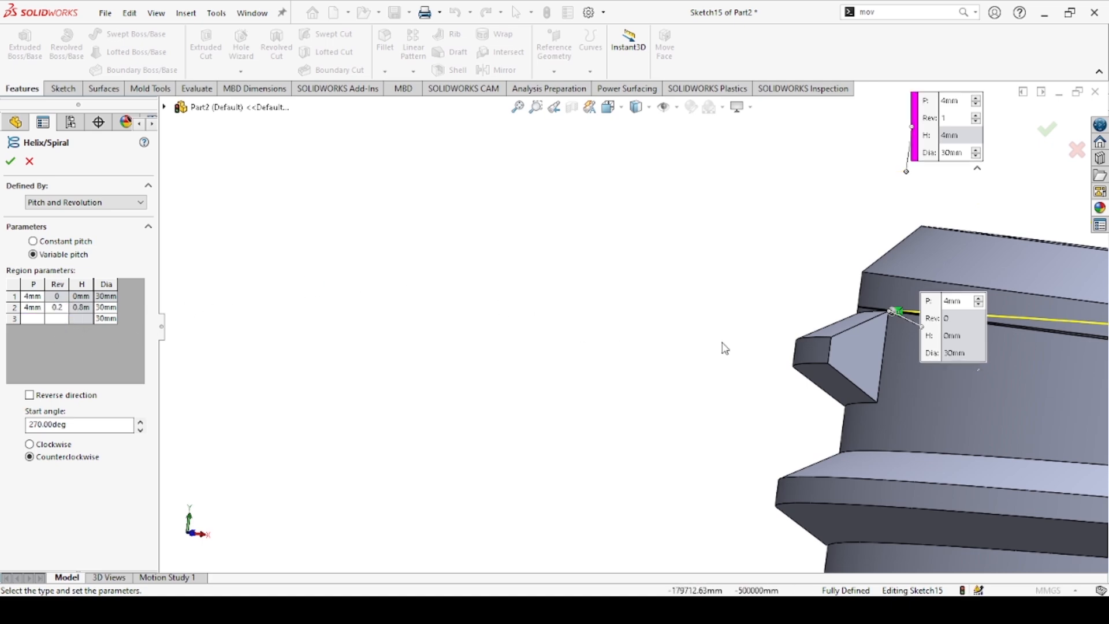
{"action": "scroll", "coordinate": [721, 347], "scroll_direction": "up", "scroll_amount": 4}
{"action": "scroll", "coordinate": [974, 340], "scroll_direction": "down", "scroll_amount": 4}
{"action": "middle_click_drag", "start_coordinate": [975, 340], "coordinate": [956, 492]}
Set the helix's end diameter to 27 mm so it curves inward into the neck, and accept the helix.
{"action": "left_click", "coordinate": [110, 307]}
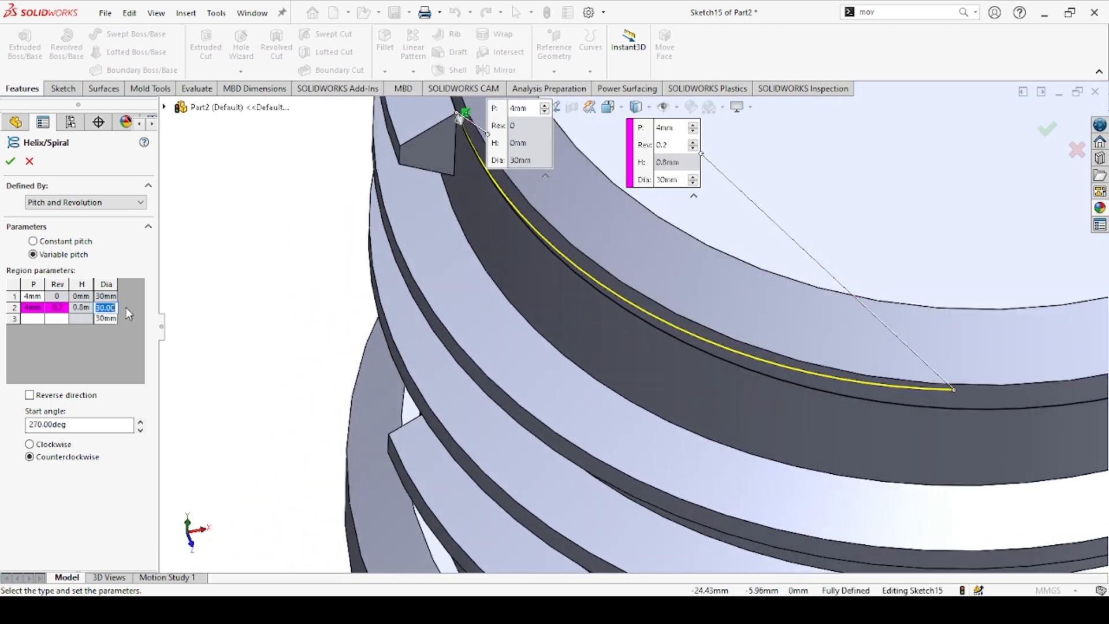
{"action": "type", "text": "27"}
{"action": "key", "text": "Return"}
{"action": "scroll", "coordinate": [539, 383], "scroll_direction": "up", "scroll_amount": 5}
{"action": "middle_click_drag", "start_coordinate": [763, 338], "coordinate": [782, 384]}
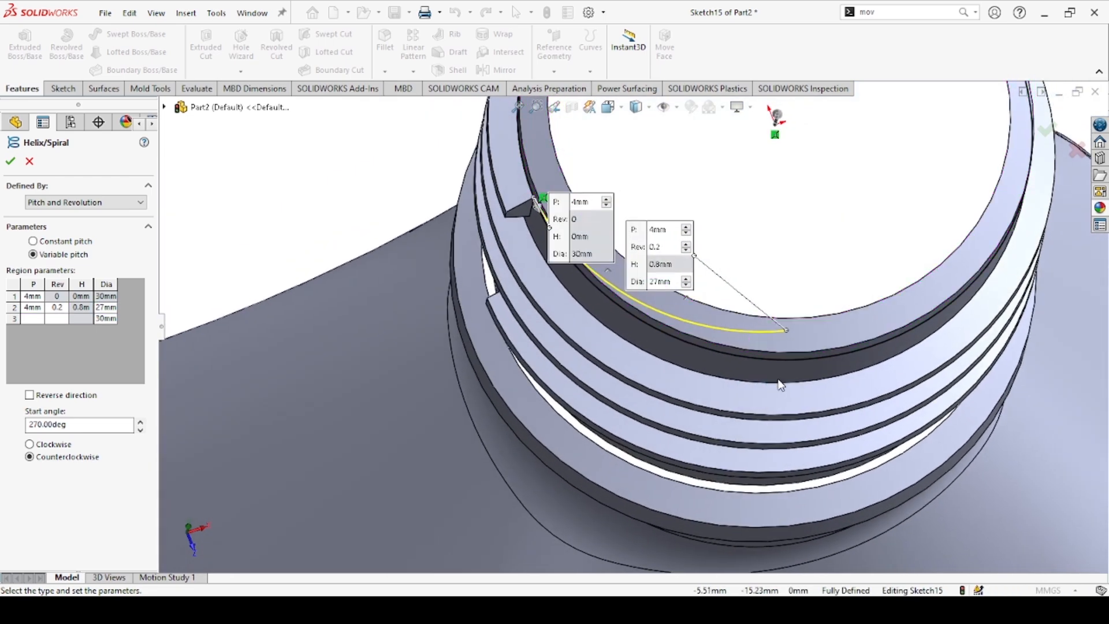
{"action": "scroll", "coordinate": [794, 322], "scroll_direction": "up", "scroll_amount": 5}
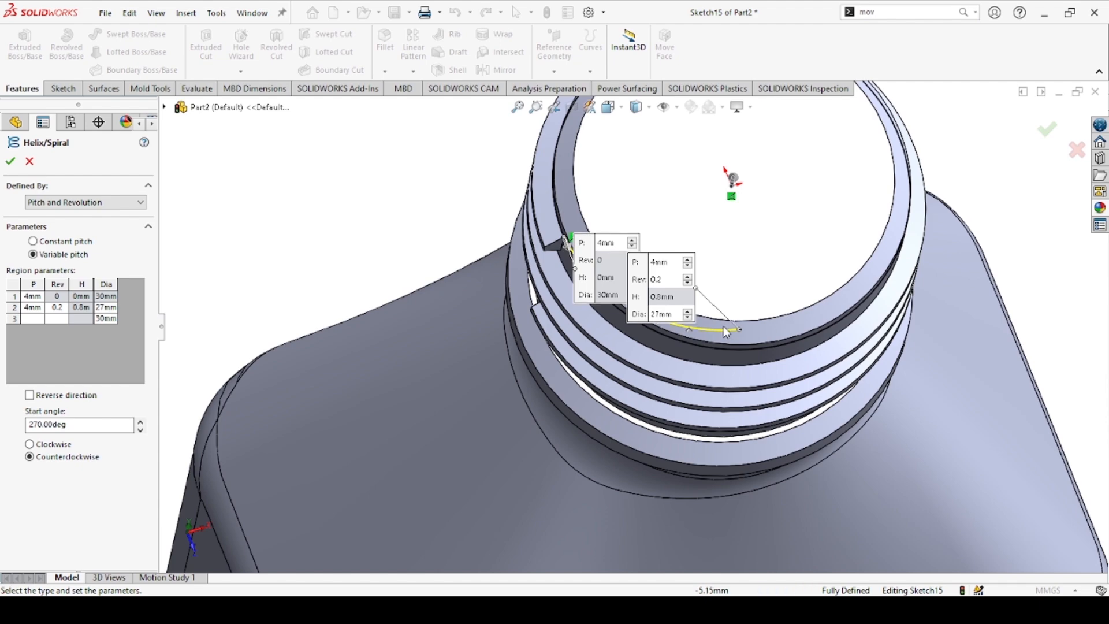
{"action": "scroll", "coordinate": [723, 326], "scroll_direction": "down", "scroll_amount": 5}
{"action": "middle_click_drag", "start_coordinate": [749, 367], "coordinate": [745, 329]}
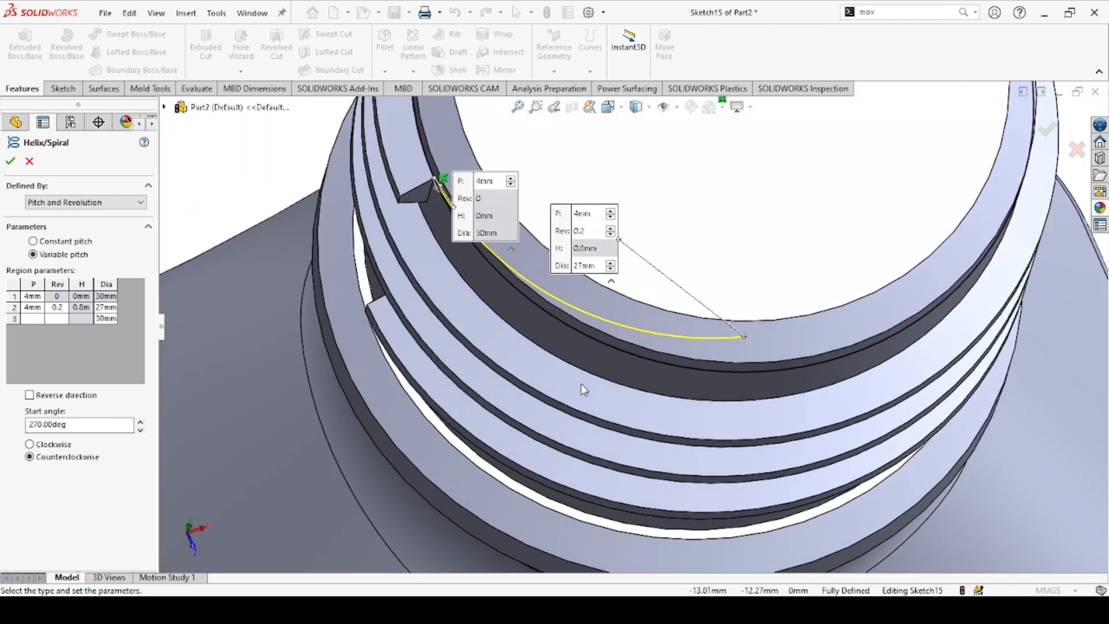
{"action": "scroll", "coordinate": [737, 330], "scroll_direction": "up", "scroll_amount": 5}
{"action": "middle_click_drag", "start_coordinate": [759, 370], "coordinate": [745, 327]}
{"action": "scroll", "coordinate": [592, 282], "scroll_direction": "down", "scroll_amount": 5}
{"action": "middle_click_drag", "start_coordinate": [699, 294], "coordinate": [709, 253]}
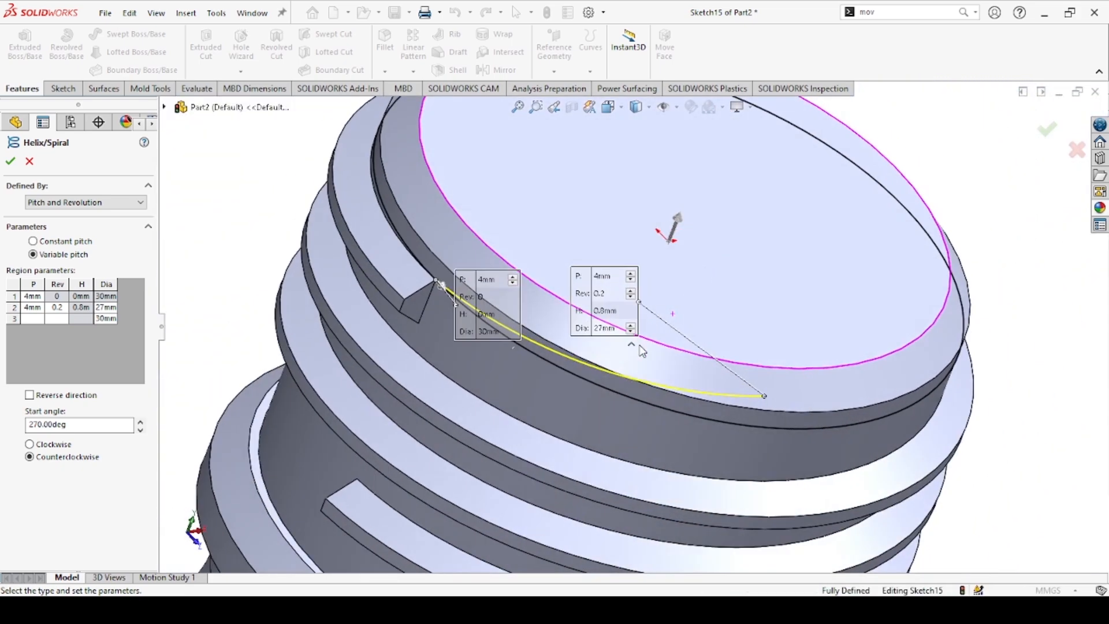
{"action": "left_click", "coordinate": [11, 162]}
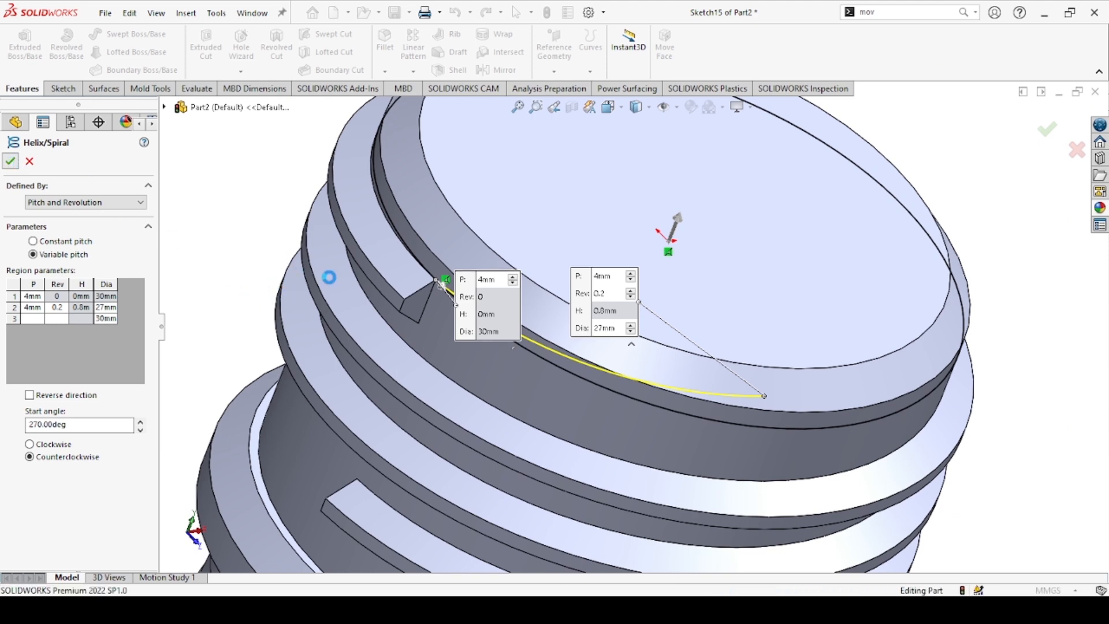
Create a 3D sketch and convert the edges of the thread's upper end face into it.
{"action": "scroll", "coordinate": [333, 272], "scroll_direction": "up", "scroll_amount": 3}
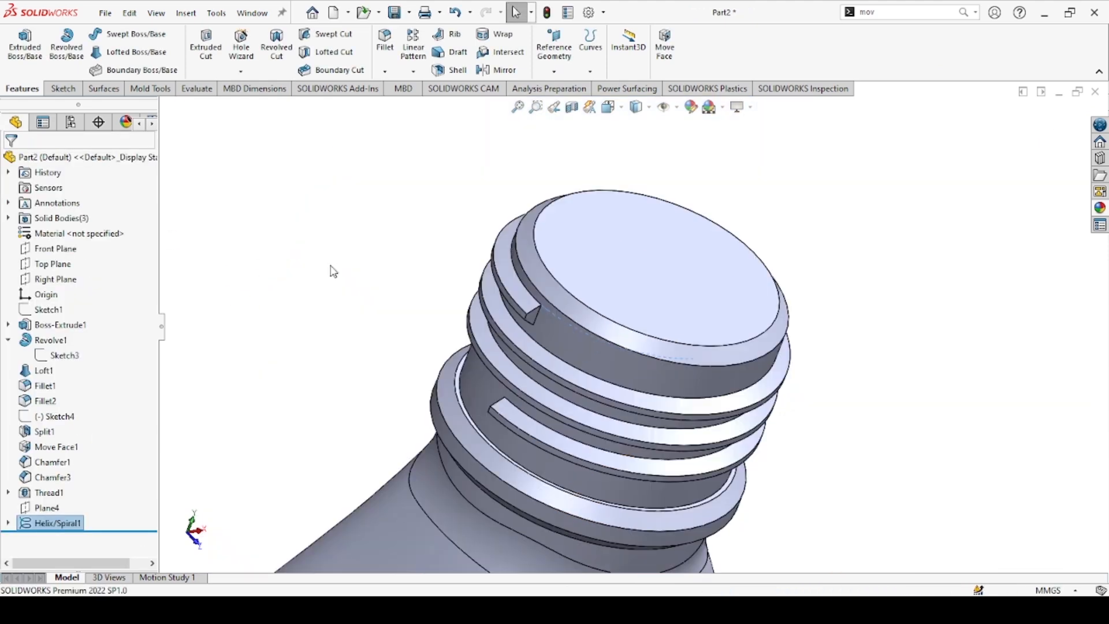
{"action": "left_click", "coordinate": [247, 232]}
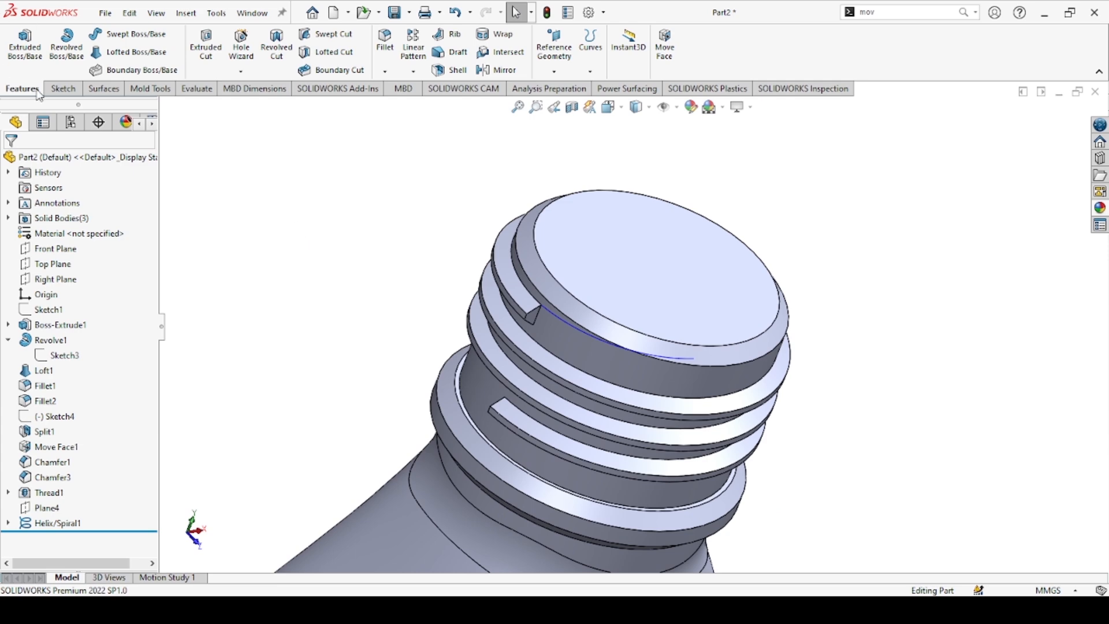
{"action": "left_click", "coordinate": [64, 89]}
{"action": "left_click", "coordinate": [23, 71]}
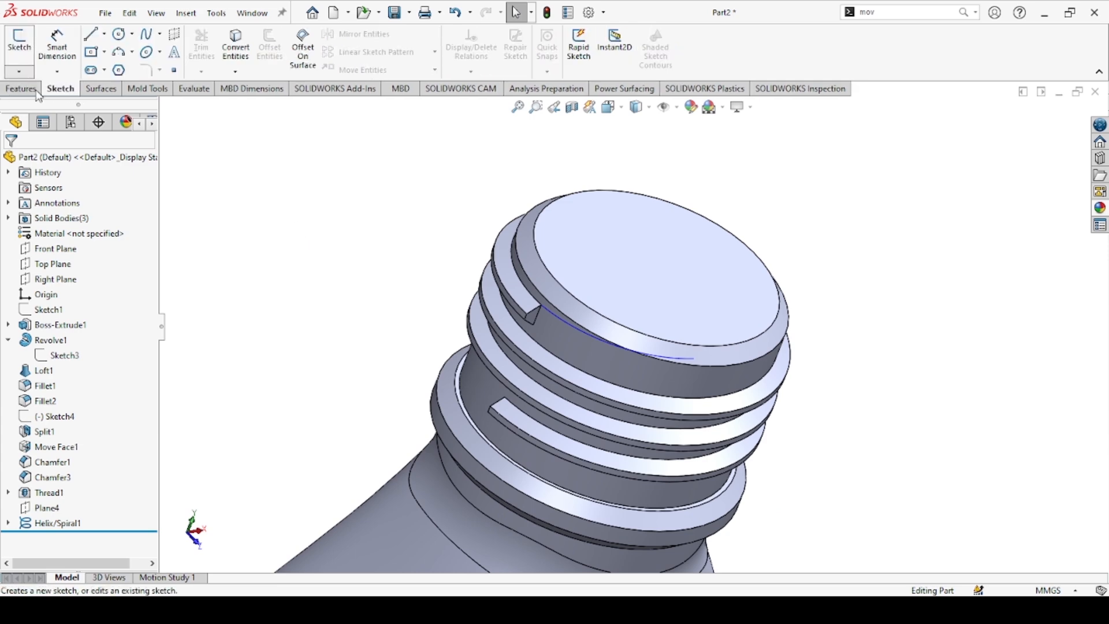
{"action": "left_click", "coordinate": [45, 105]}
{"action": "scroll", "coordinate": [549, 310], "scroll_direction": "down", "scroll_amount": 5}
{"action": "scroll", "coordinate": [549, 311], "scroll_direction": "down", "scroll_amount": 2}
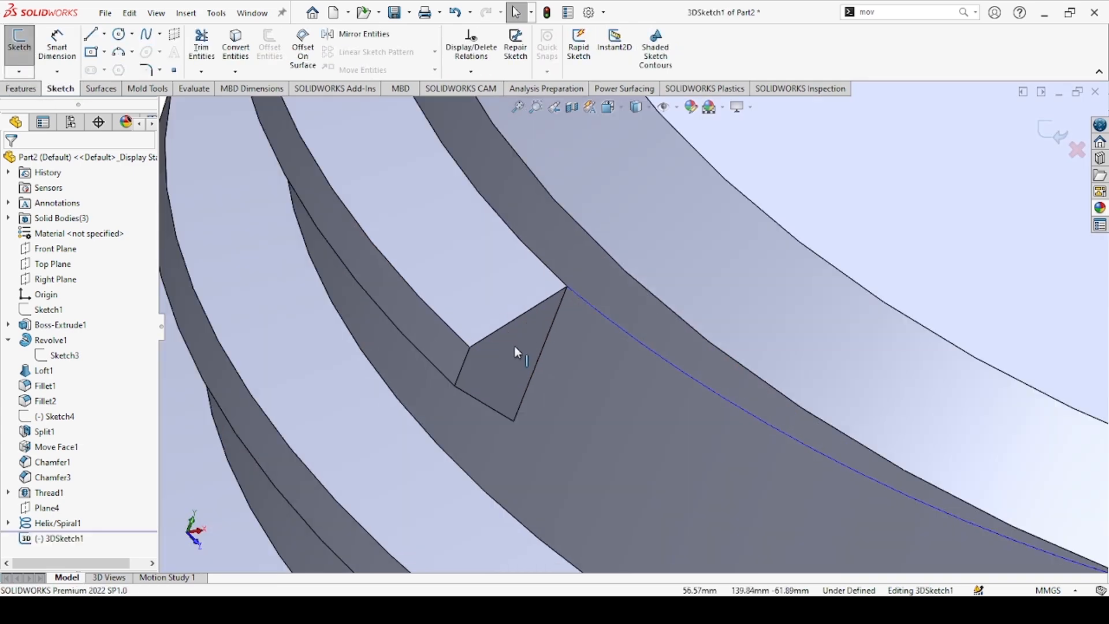
{"action": "left_click", "coordinate": [514, 345]}
{"action": "left_click", "coordinate": [237, 46]}
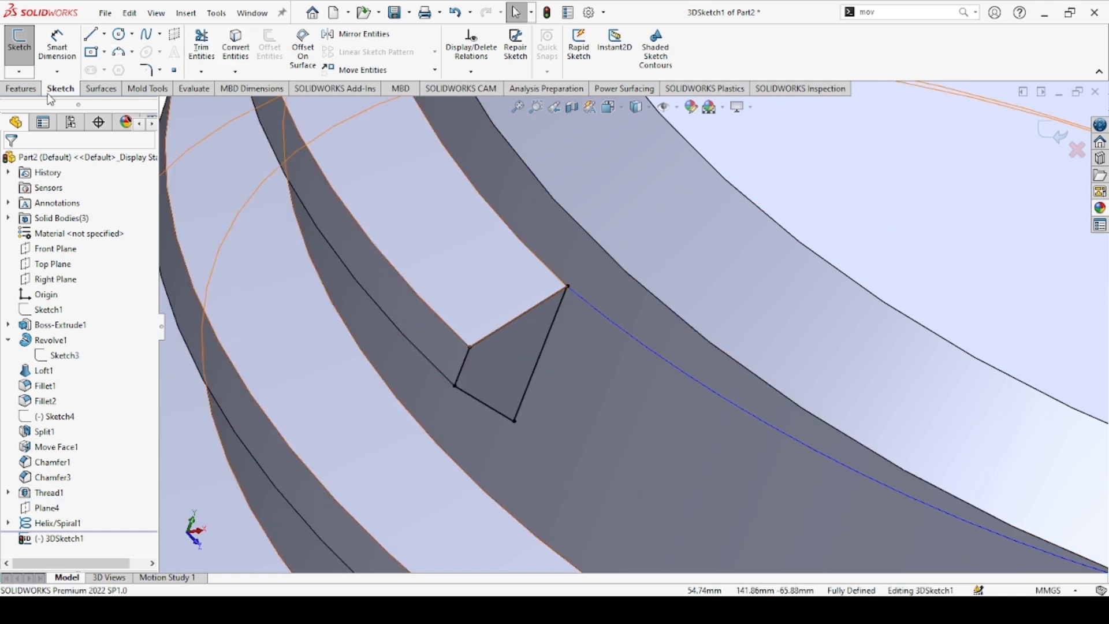
Sweep the 3D sketch profile at the thread's upper end along the tapering helix and accept the feature.
{"action": "left_click", "coordinate": [21, 88]}
{"action": "left_click", "coordinate": [135, 35]}
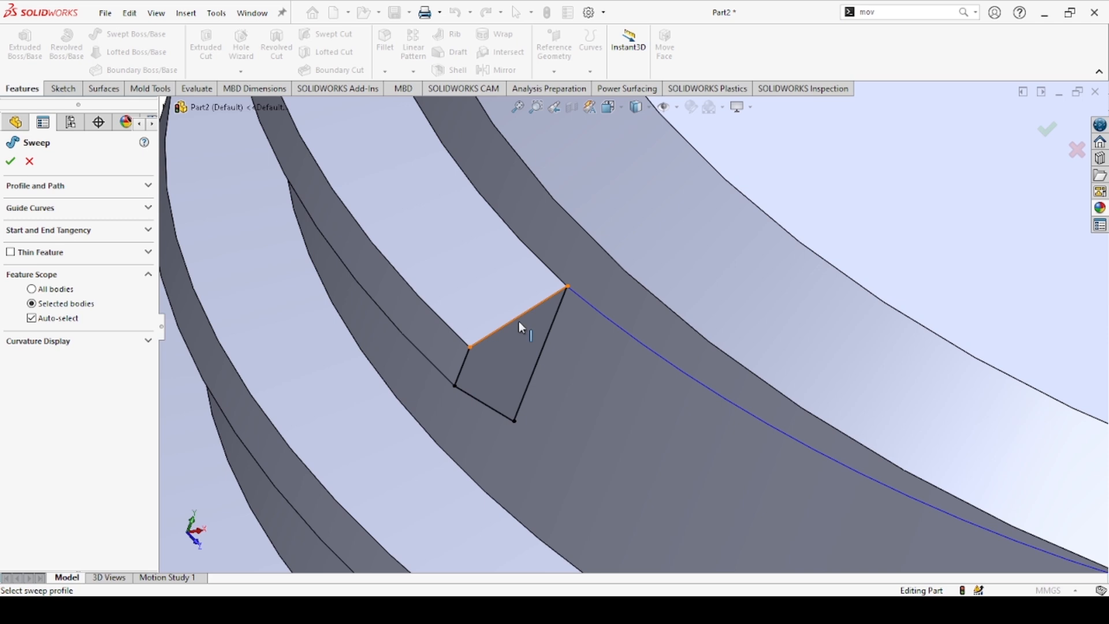
{"action": "left_click", "coordinate": [70, 186]}
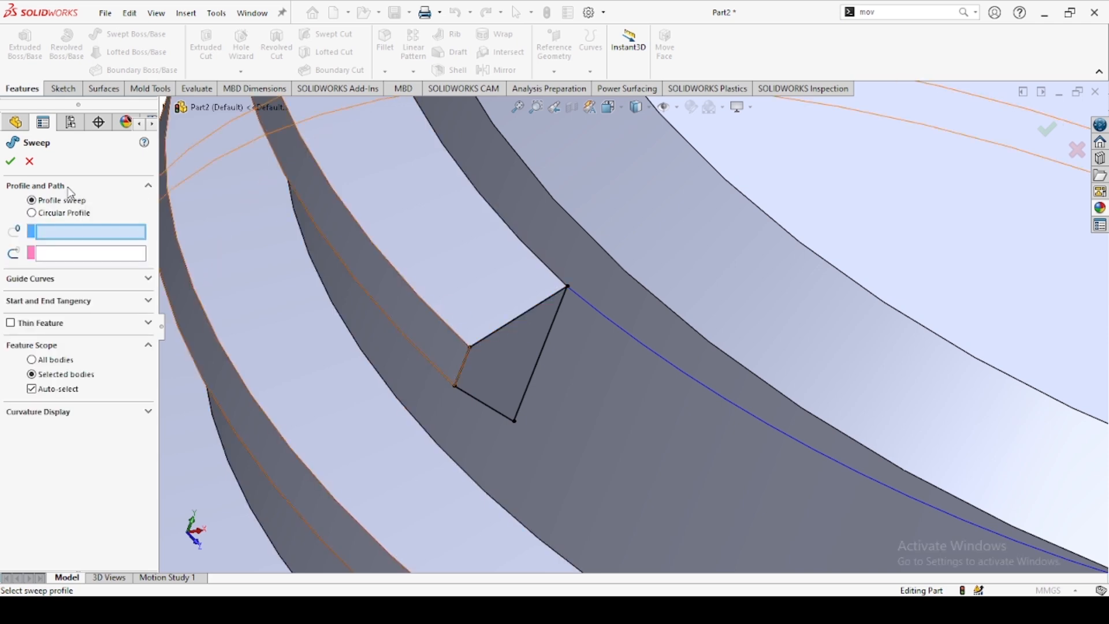
{"action": "left_click", "coordinate": [529, 310]}
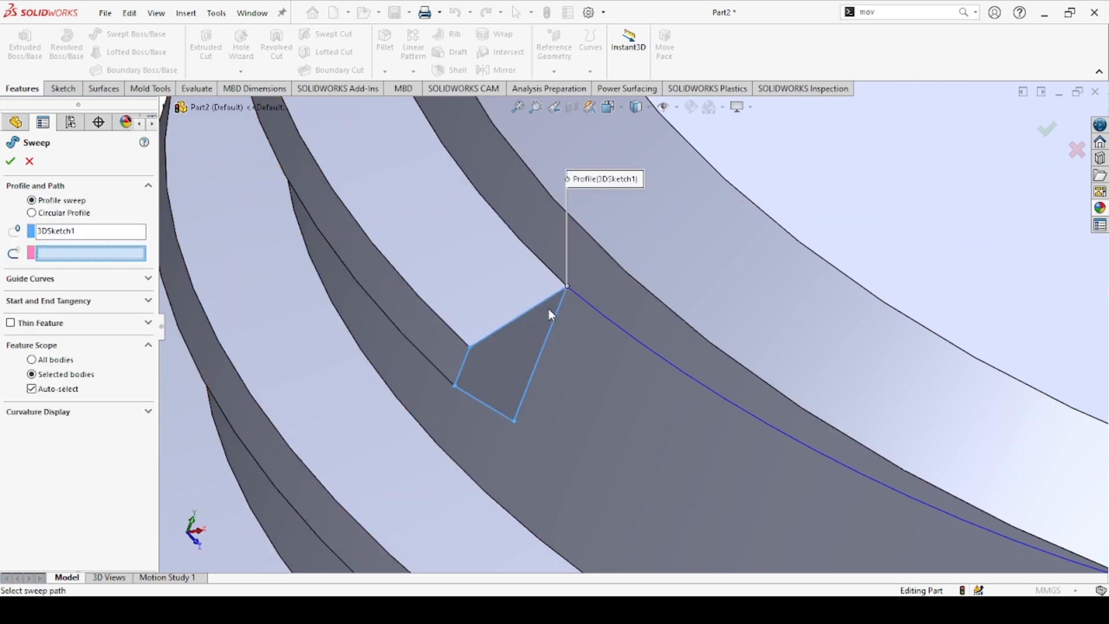
{"action": "left_click", "coordinate": [596, 312]}
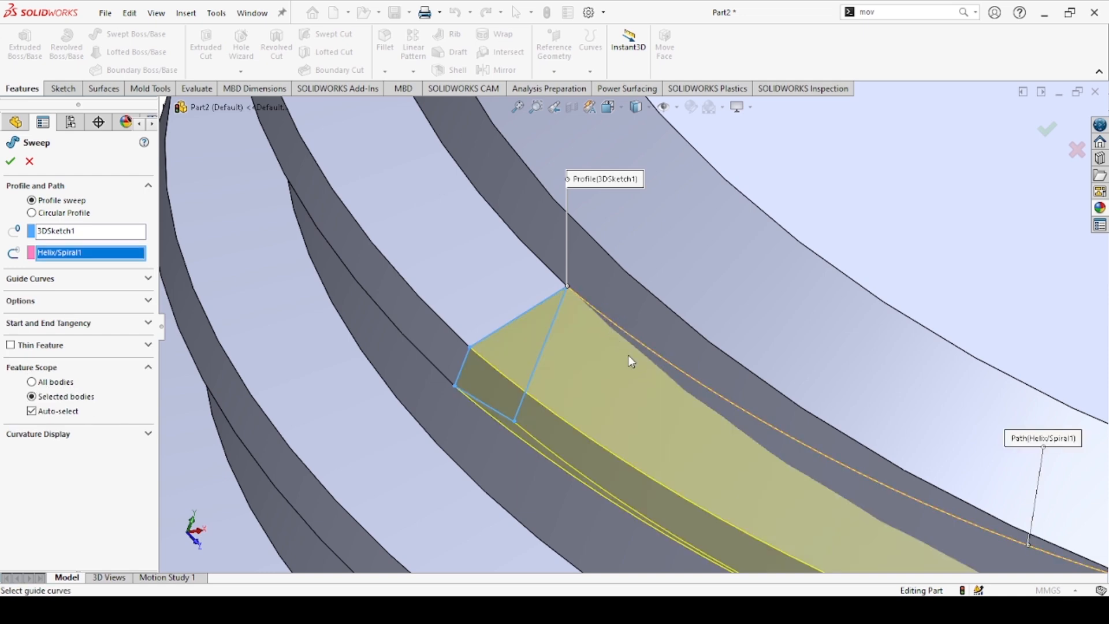
{"action": "scroll", "coordinate": [628, 355], "scroll_direction": "up", "scroll_amount": 3}
{"action": "scroll", "coordinate": [793, 394], "scroll_direction": "up", "scroll_amount": 5}
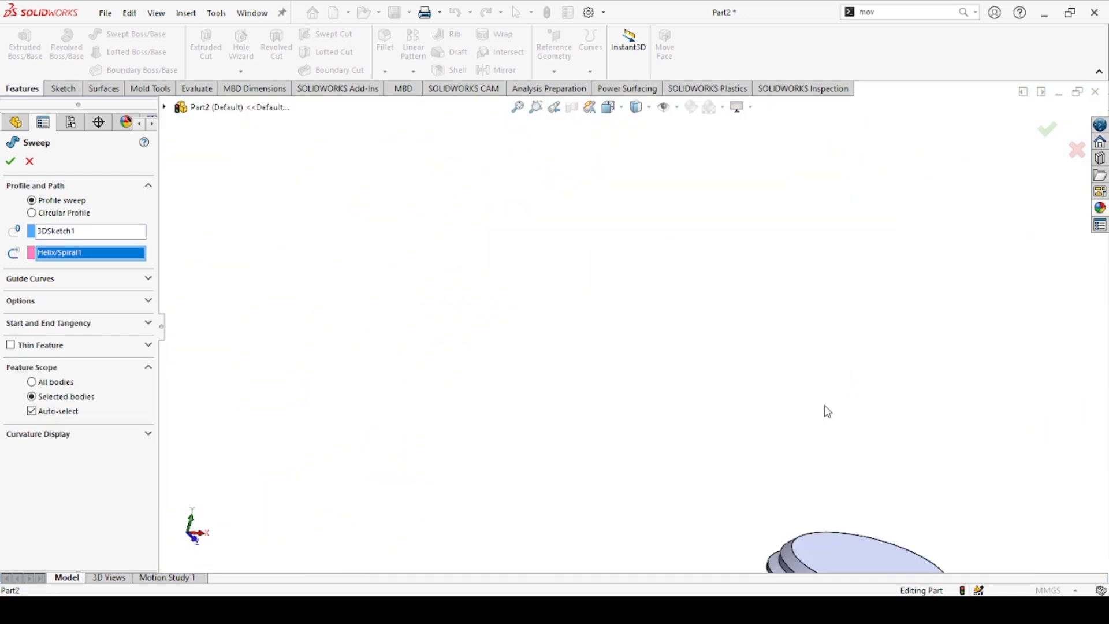
{"action": "scroll", "coordinate": [809, 532], "scroll_direction": "down", "scroll_amount": 8}
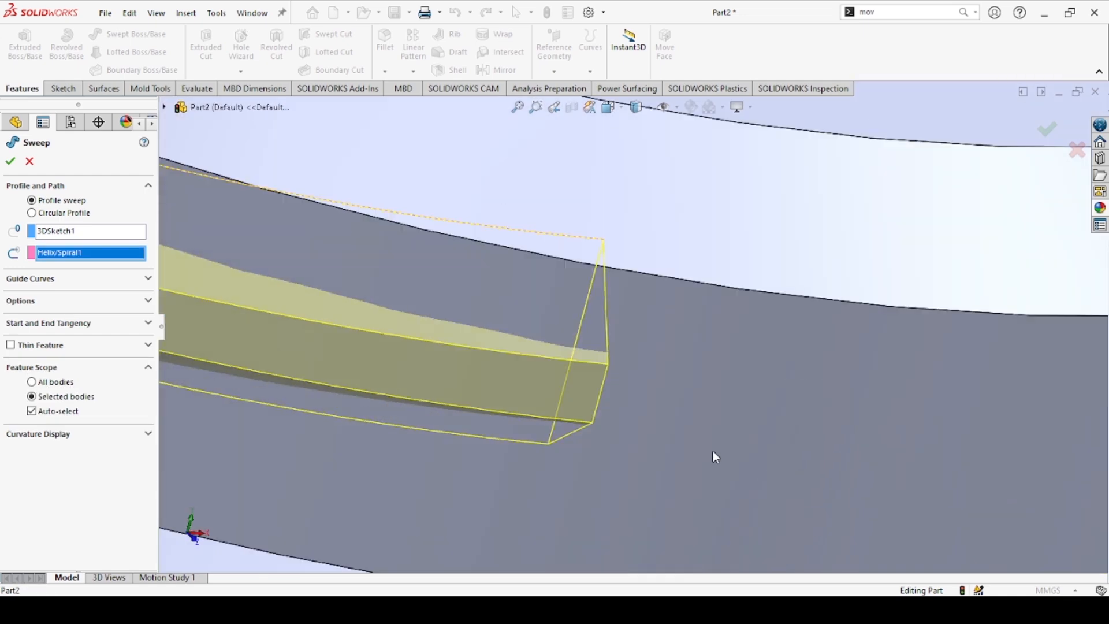
{"action": "middle_click_drag", "start_coordinate": [713, 450], "coordinate": [622, 415]}
{"action": "left_click", "coordinate": [12, 162]}
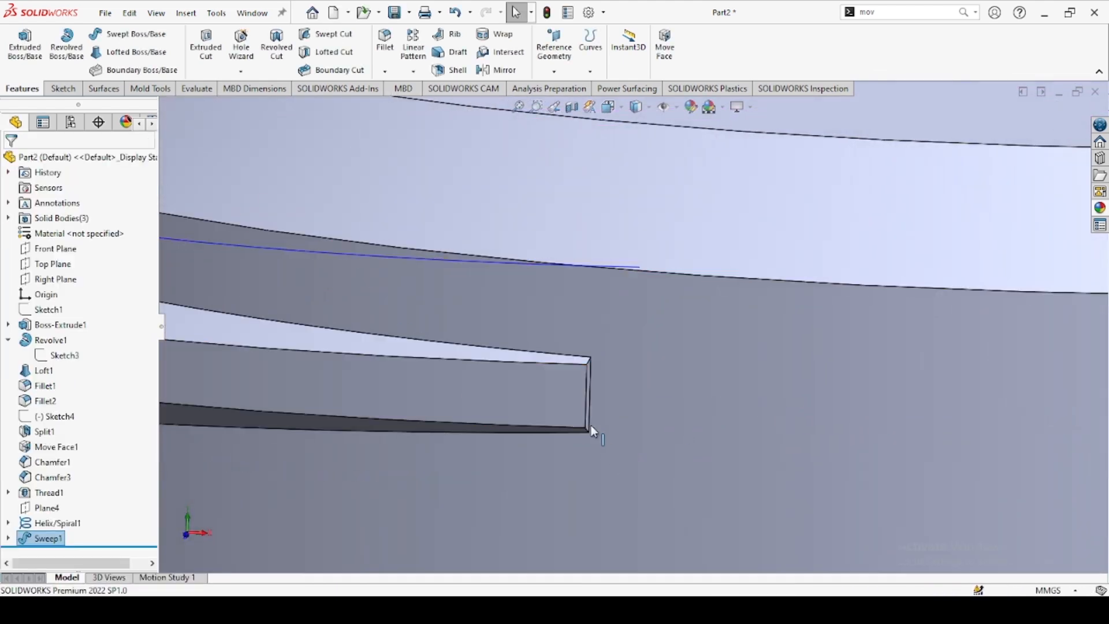
Create a reference plane parallel to the Top Plane through the corner vertex of the thread's lower end.
{"action": "scroll", "coordinate": [595, 425], "scroll_direction": "up", "scroll_amount": 5}
{"action": "middle_click_drag", "start_coordinate": [596, 343], "coordinate": [703, 350]}
{"action": "scroll", "coordinate": [689, 409], "scroll_direction": "up", "scroll_amount": 5}
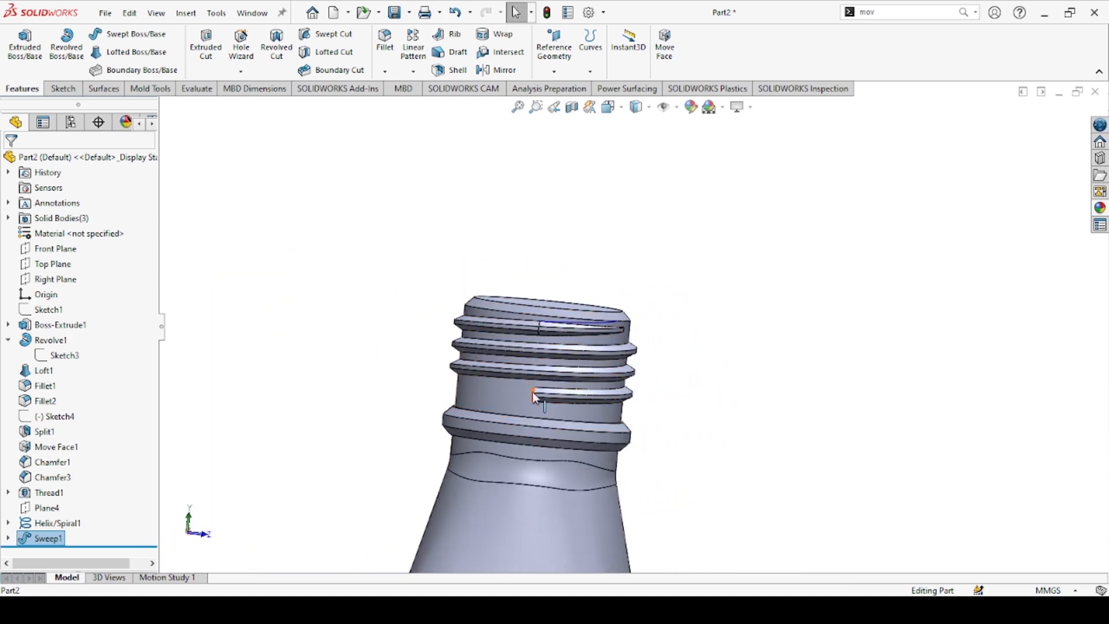
{"action": "scroll", "coordinate": [632, 351], "scroll_direction": "down", "scroll_amount": 3}
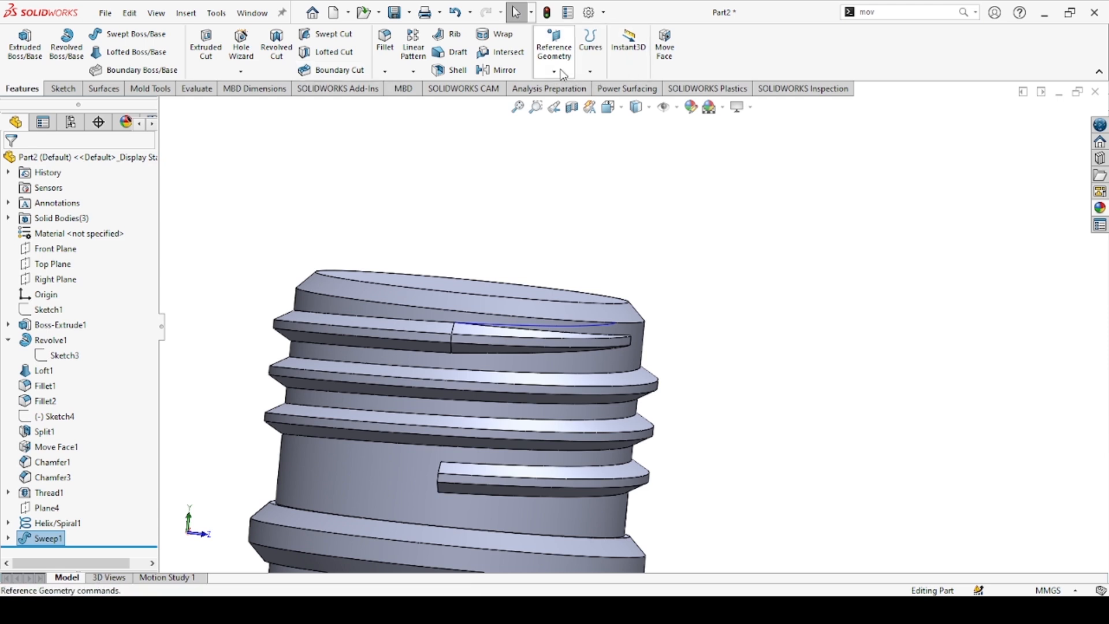
{"action": "left_click", "coordinate": [556, 46]}
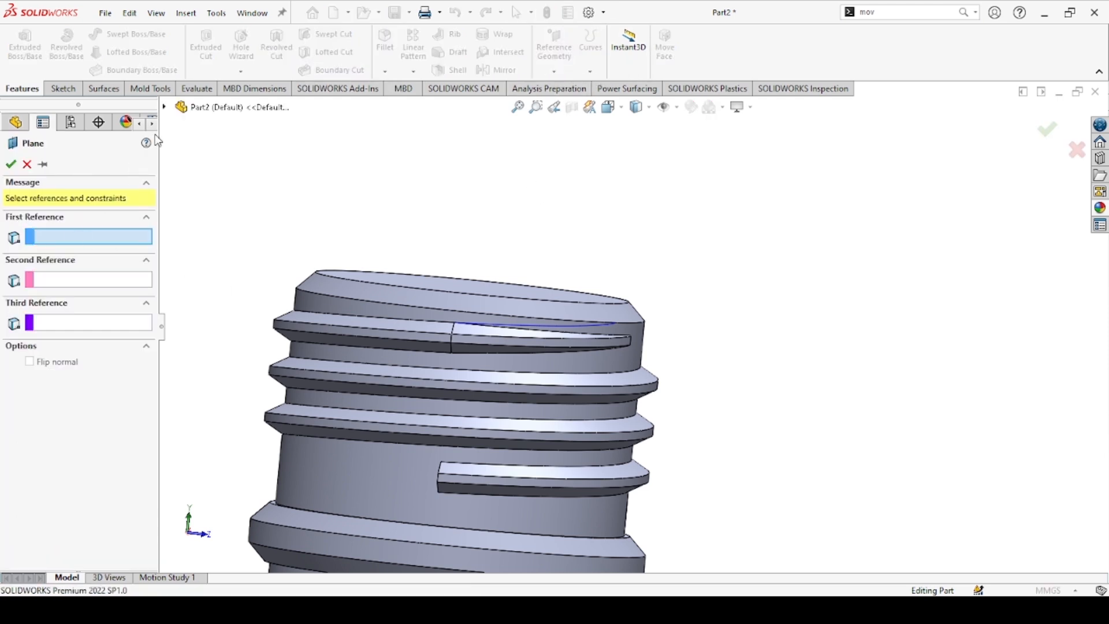
{"action": "left_click", "coordinate": [164, 108]}
{"action": "left_click", "coordinate": [224, 214]}
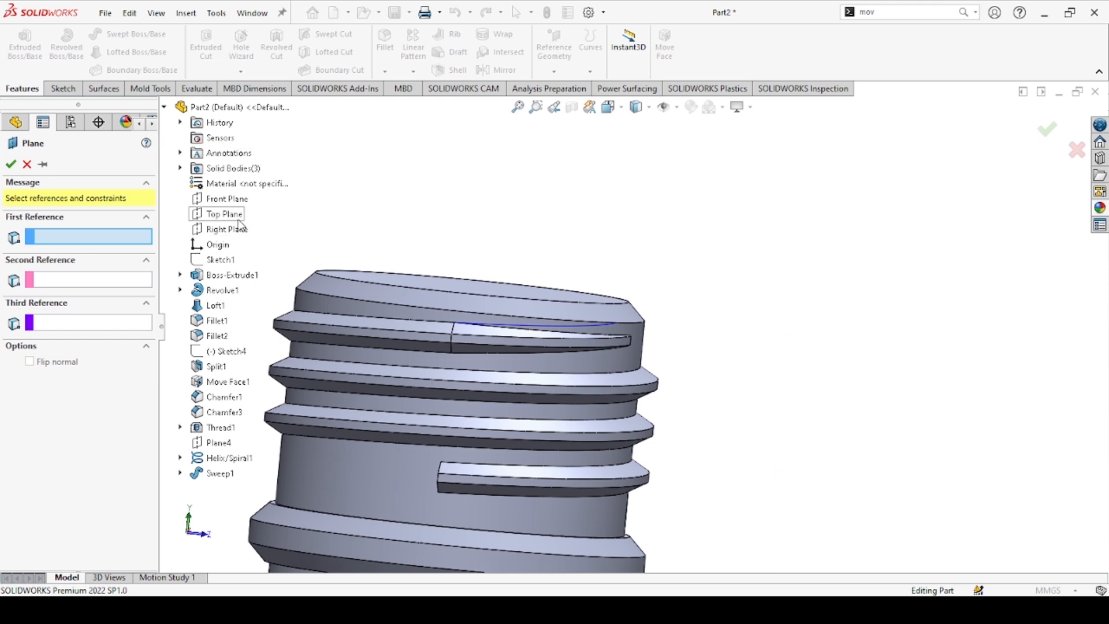
{"action": "left_click", "coordinate": [439, 490]}
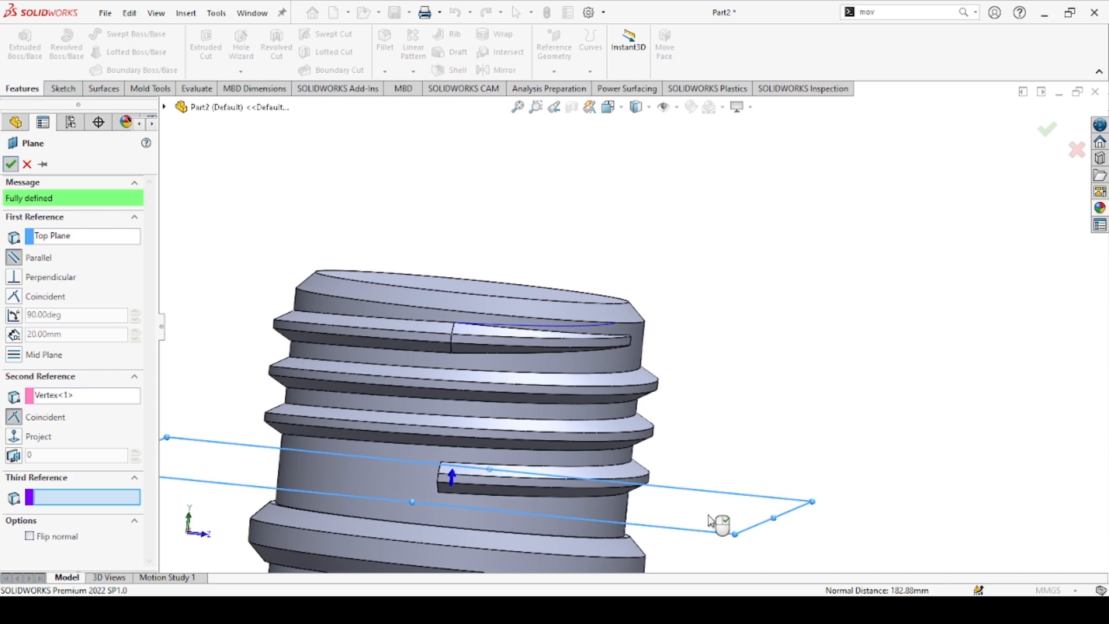
{"action": "right_click", "coordinate": [733, 497]}
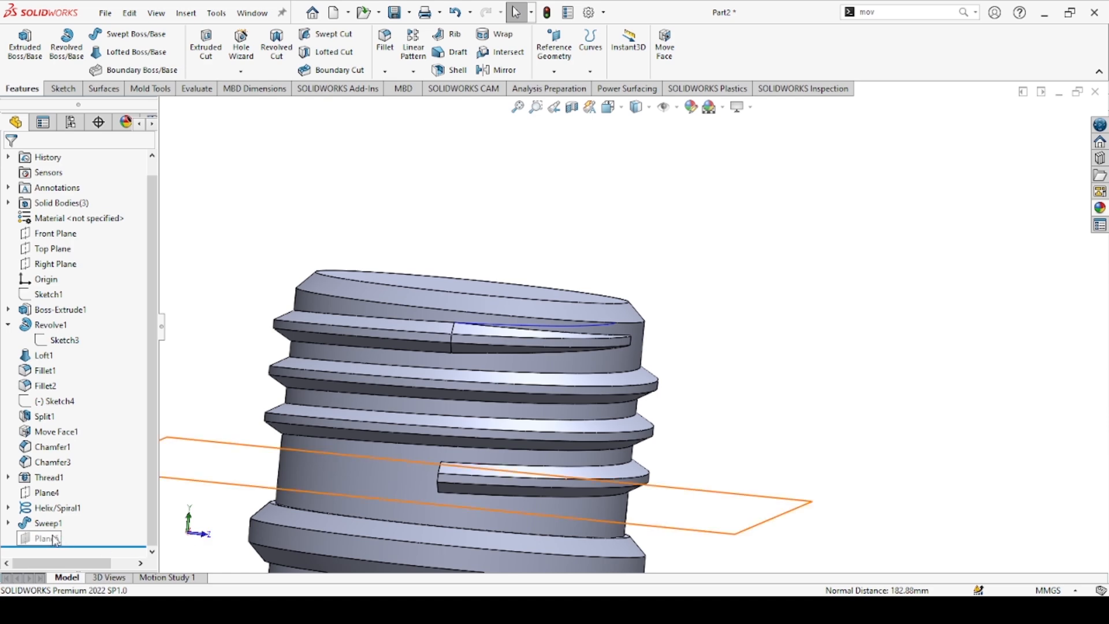
Sketch a circle on the new plane, centred on the origin and passing through the corner of the thread's lower end.
{"action": "left_click", "coordinate": [49, 541]}
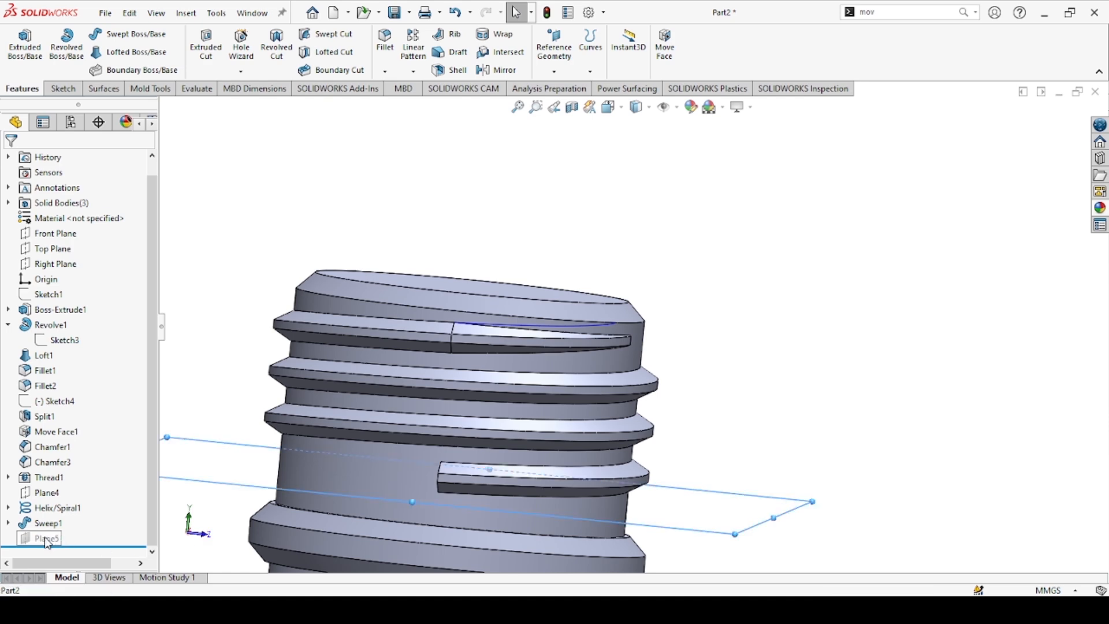
{"action": "left_click", "coordinate": [63, 299]}
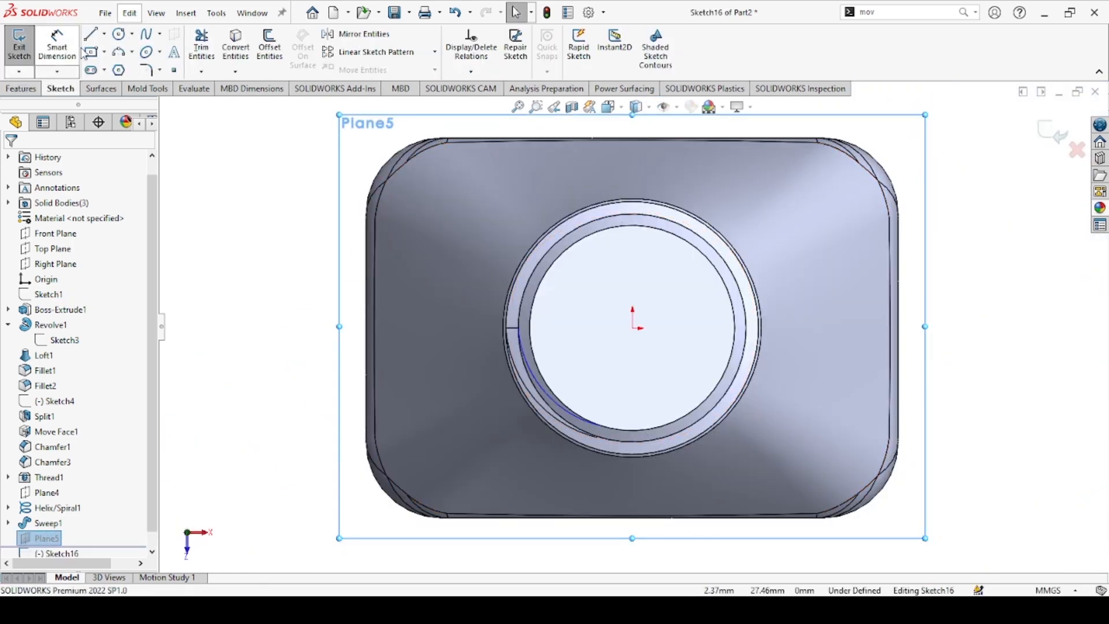
{"action": "left_click", "coordinate": [121, 37]}
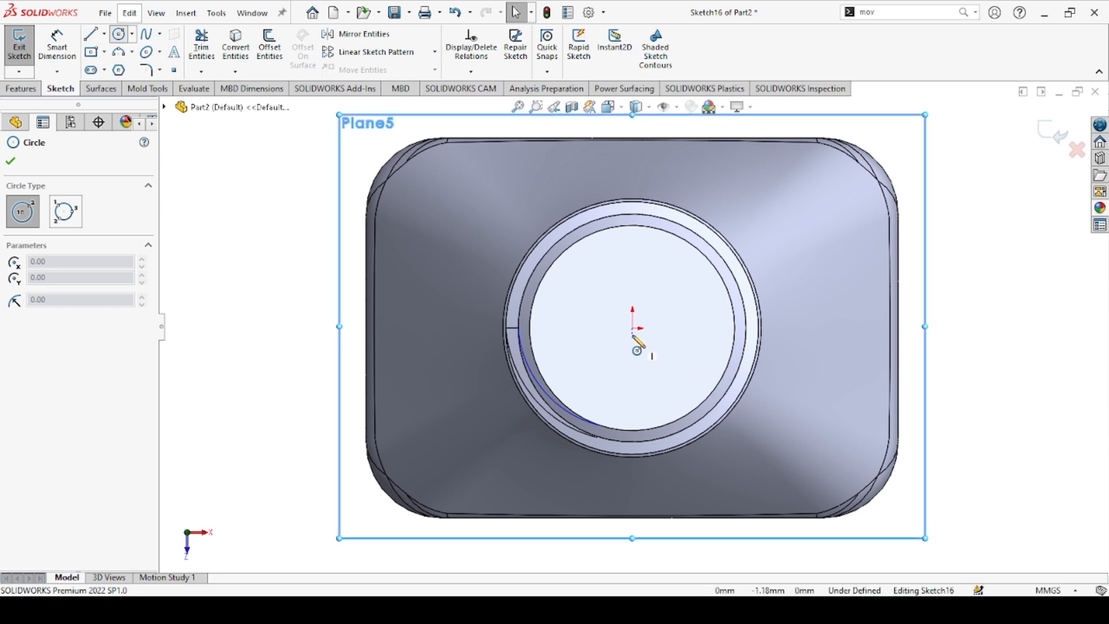
{"action": "left_click", "coordinate": [633, 327]}
{"action": "mouse_move", "coordinate": [518, 448]}
{"action": "middle_mouse_down"}
{"action": "mouse_move", "coordinate": [624, 404]}
{"action": "mouse_move", "coordinate": [609, 448]}
{"action": "mouse_move", "coordinate": [730, 407]}
{"action": "mouse_move", "coordinate": [700, 473]}
{"action": "mouse_move", "coordinate": [697, 463]}
{"action": "middle_mouse_up"}
{"action": "scroll", "coordinate": [751, 399], "scroll_direction": "down", "scroll_amount": 5}
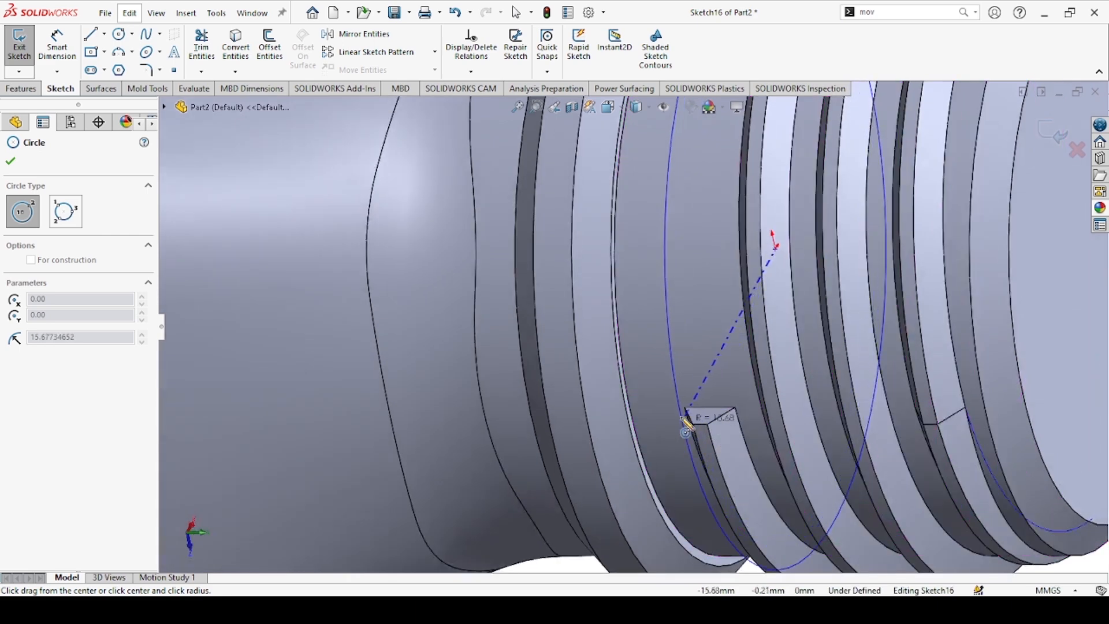
{"action": "left_click", "coordinate": [686, 408]}
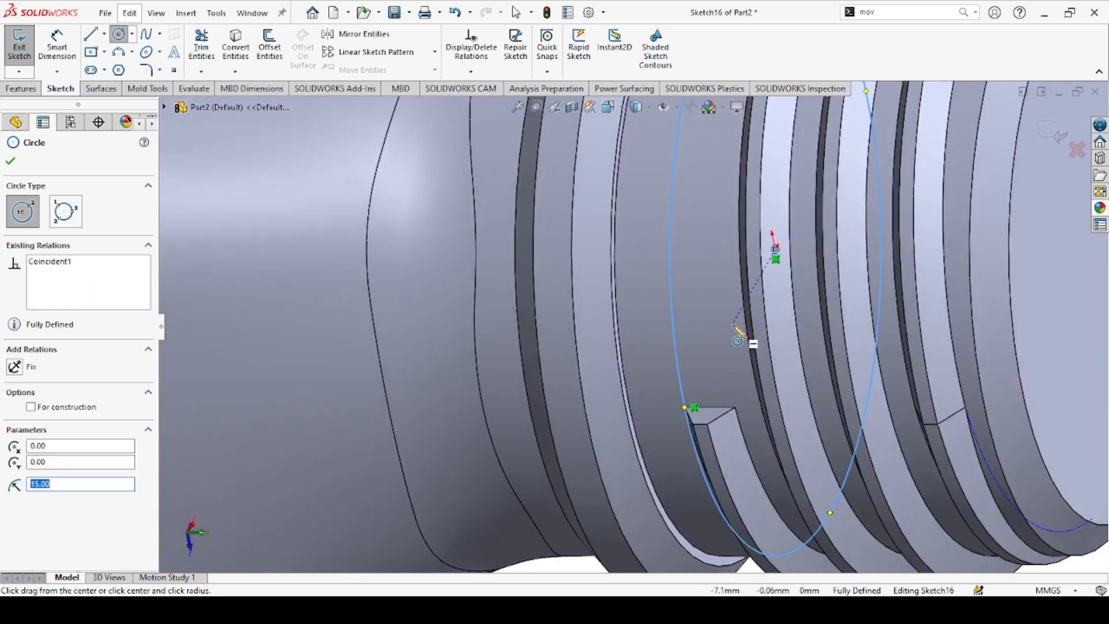
{"action": "key", "text": "Escape"}
{"action": "key", "text": "Escape"}
Start a variable-pitch helix from the circle and set the pitch of both regions to 4 mm.
{"action": "scroll", "coordinate": [757, 372], "scroll_direction": "up", "scroll_amount": 5}
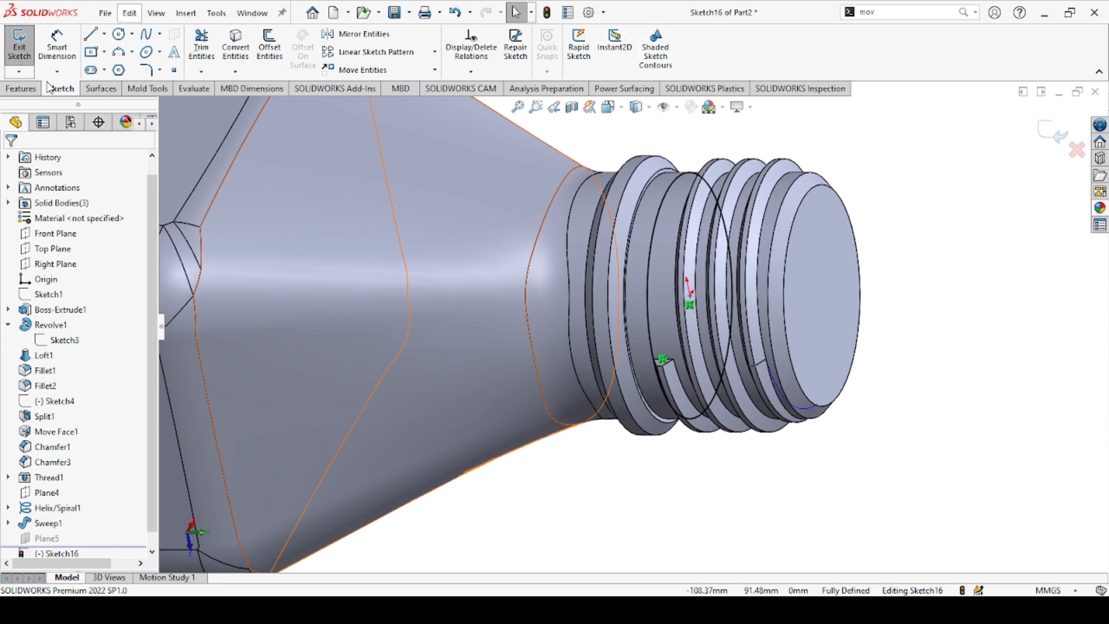
{"action": "left_click", "coordinate": [24, 88]}
{"action": "left_click", "coordinate": [589, 72]}
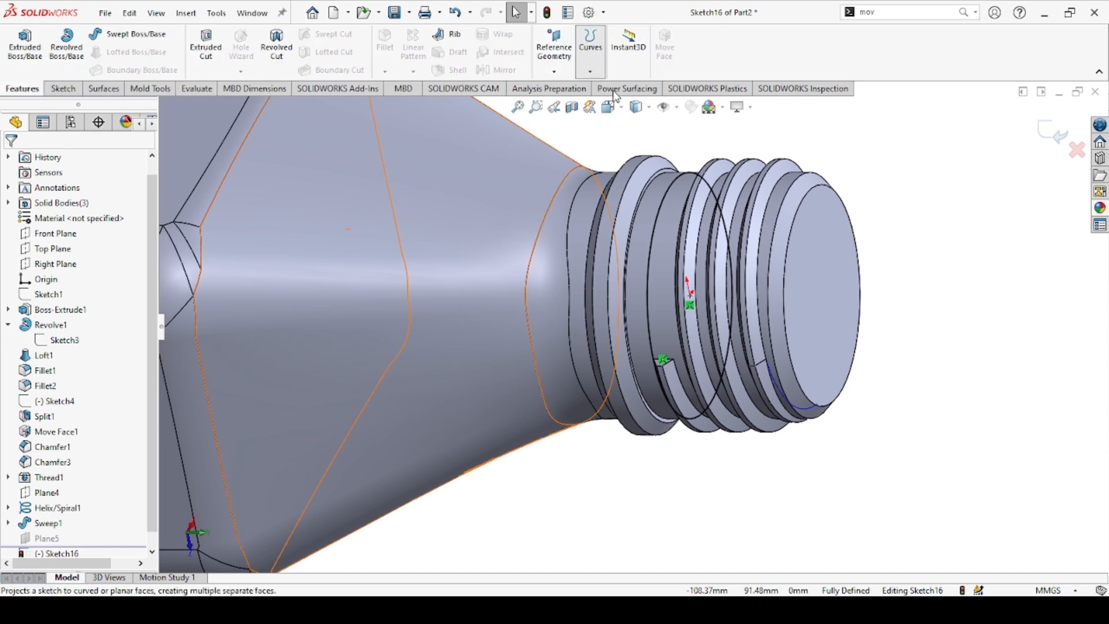
{"action": "left_click", "coordinate": [624, 111]}
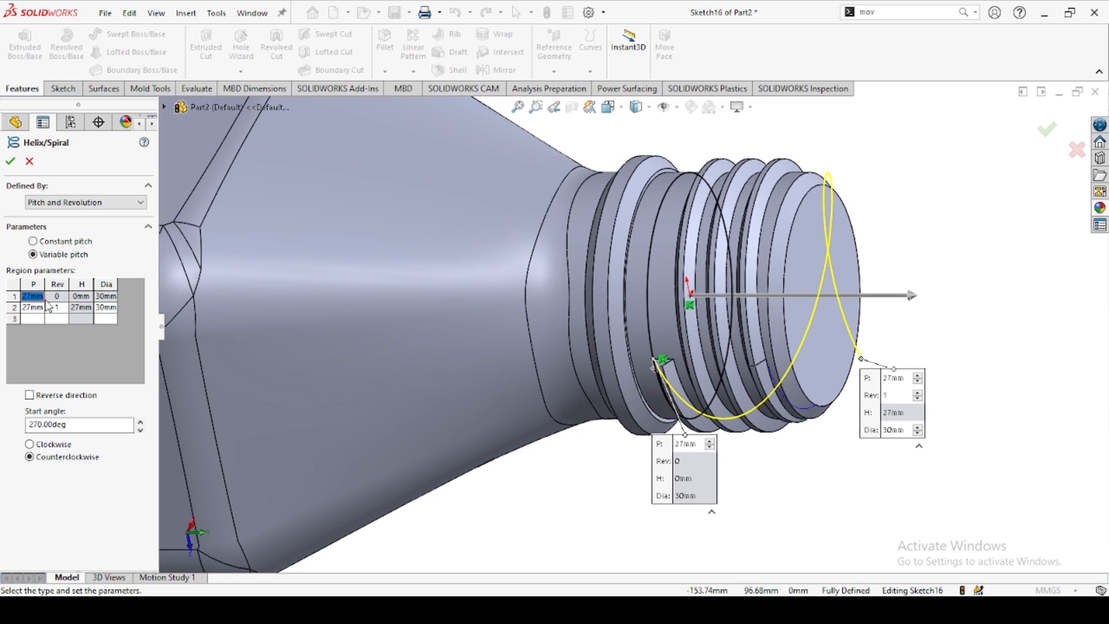
{"action": "left_click", "coordinate": [35, 307]}
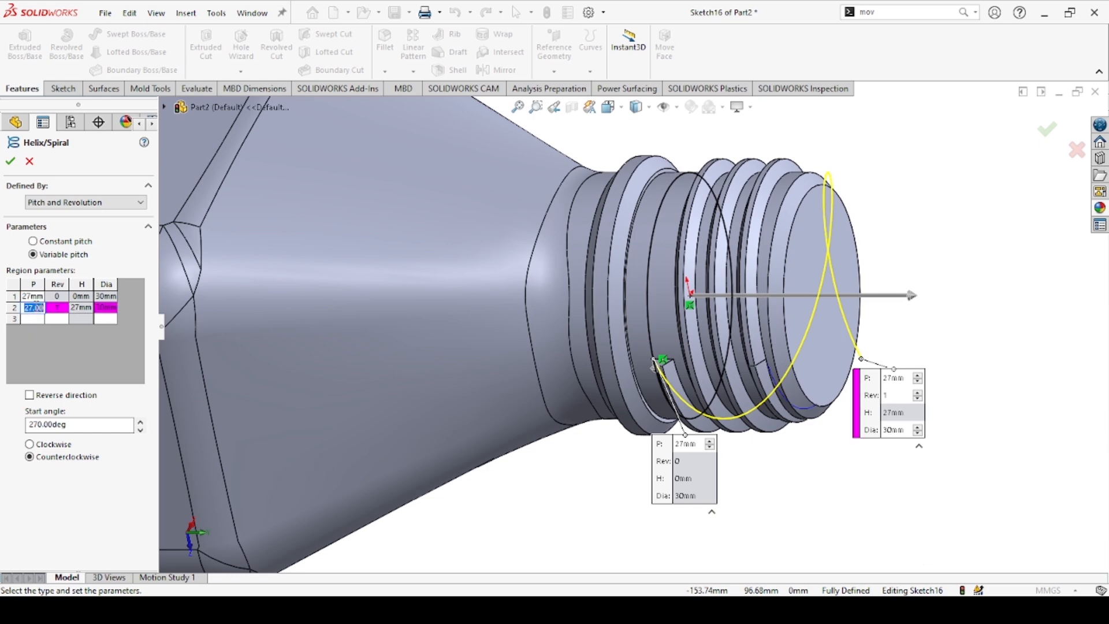
{"action": "left_click", "coordinate": [33, 296]}
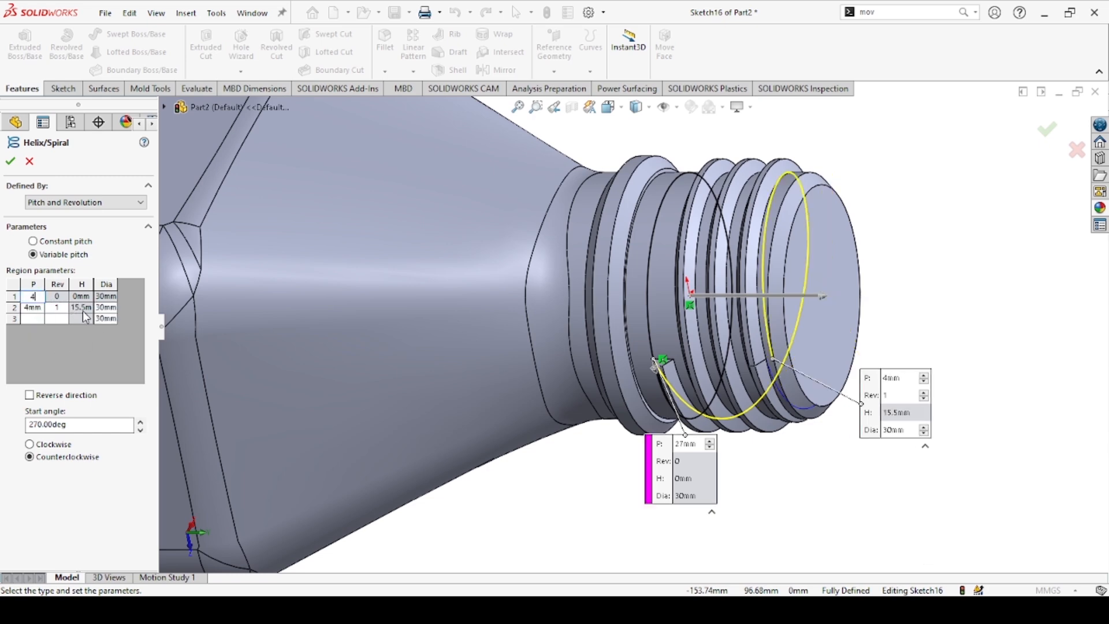
{"action": "type", "text": "4"}
Set the helix's second region to 0.2 revolutions and a diameter of 26 mm.
{"action": "left_click", "coordinate": [63, 307]}
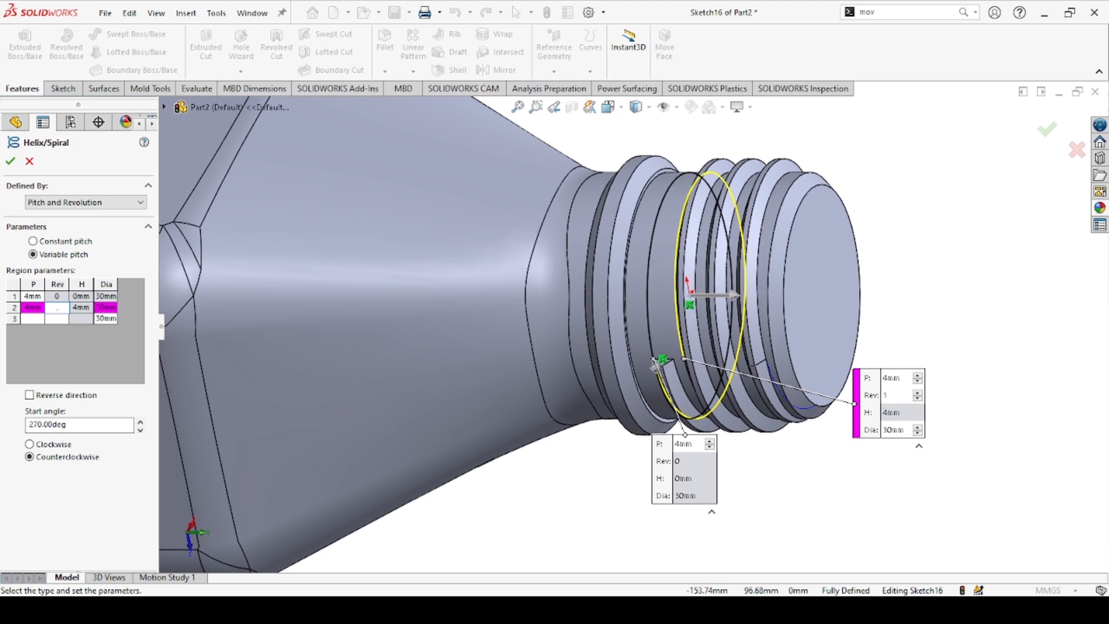
{"action": "left_click", "coordinate": [108, 308]}
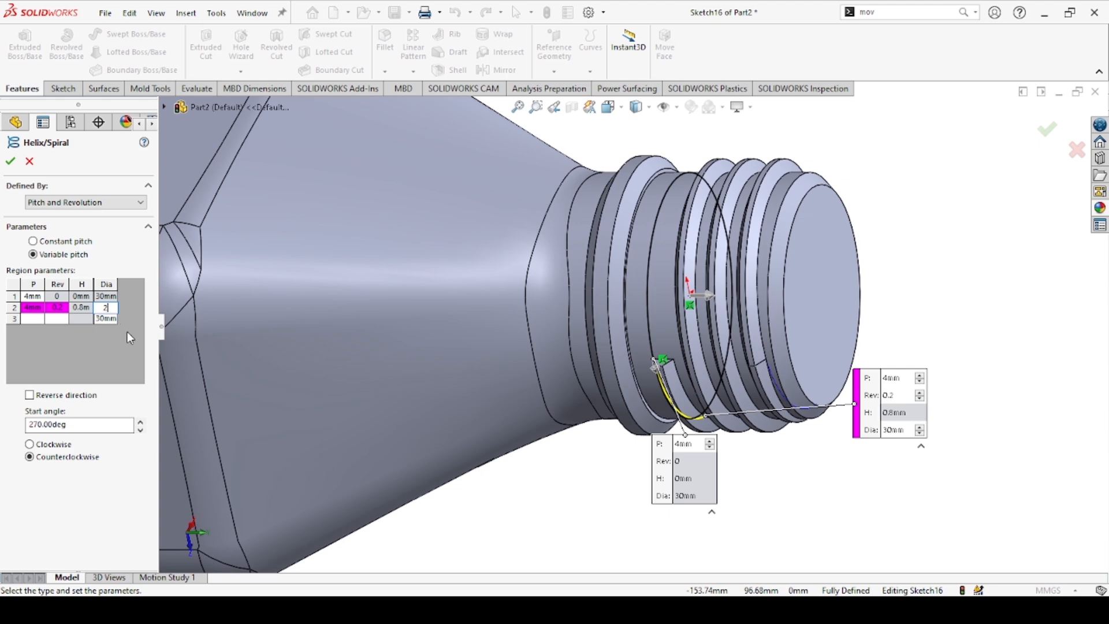
{"action": "key", "text": "Return"}
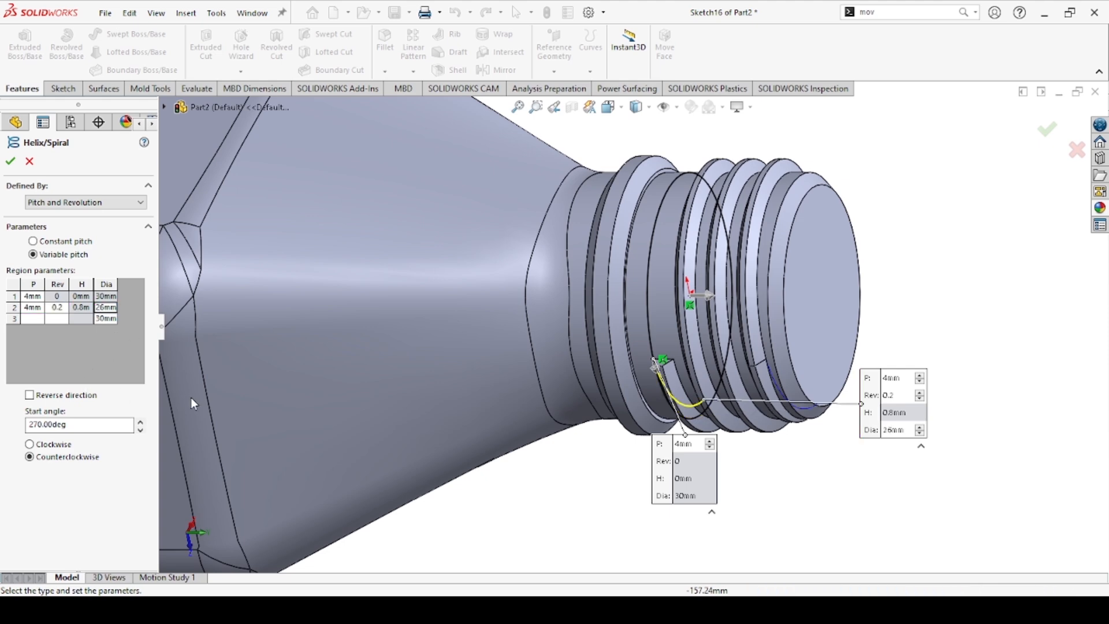
Reverse the helix direction, make it clockwise so it continues from the thread's lower end, and accept it.
{"action": "left_click", "coordinate": [30, 396]}
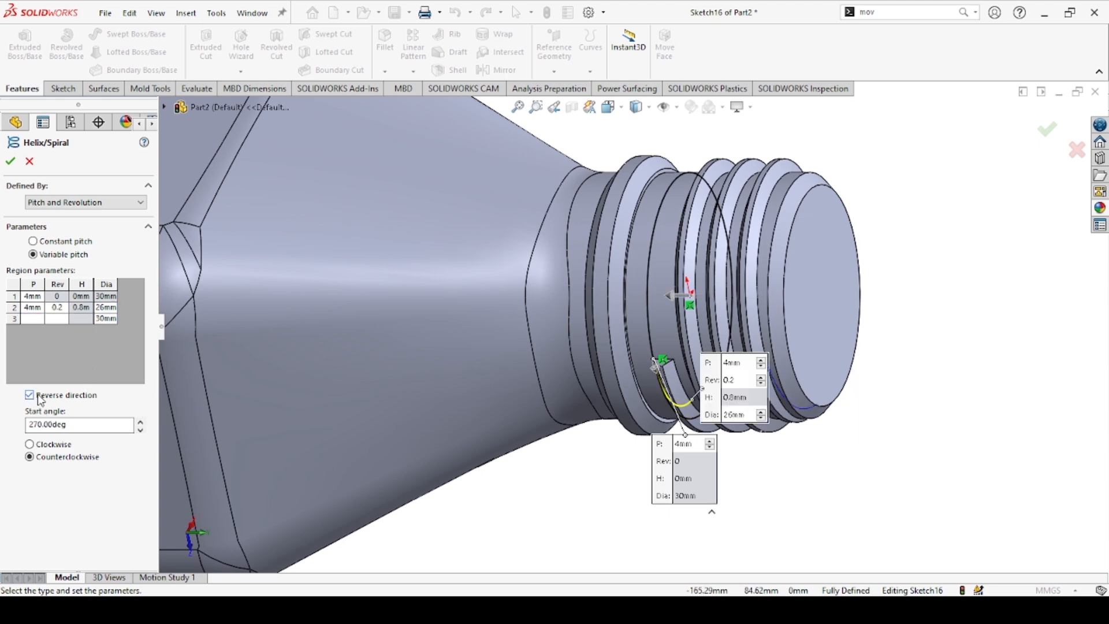
{"action": "left_click", "coordinate": [29, 444]}
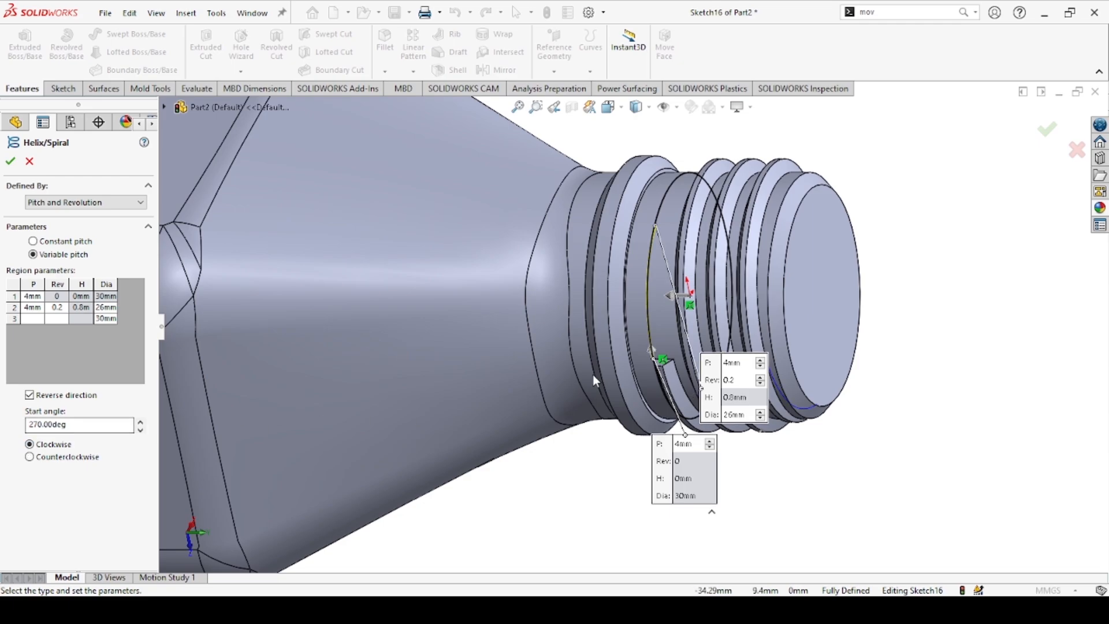
{"action": "middle_click_drag", "start_coordinate": [578, 260], "coordinate": [745, 496]}
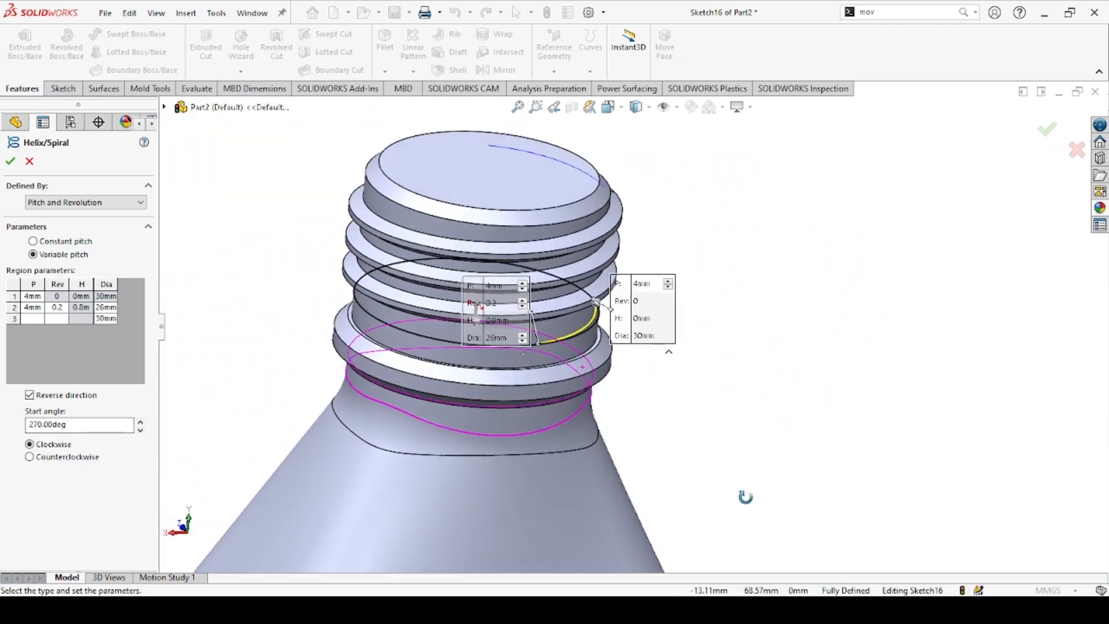
{"action": "scroll", "coordinate": [576, 330], "scroll_direction": "down", "scroll_amount": 3}
{"action": "middle_click_drag", "start_coordinate": [577, 330], "coordinate": [526, 247]}
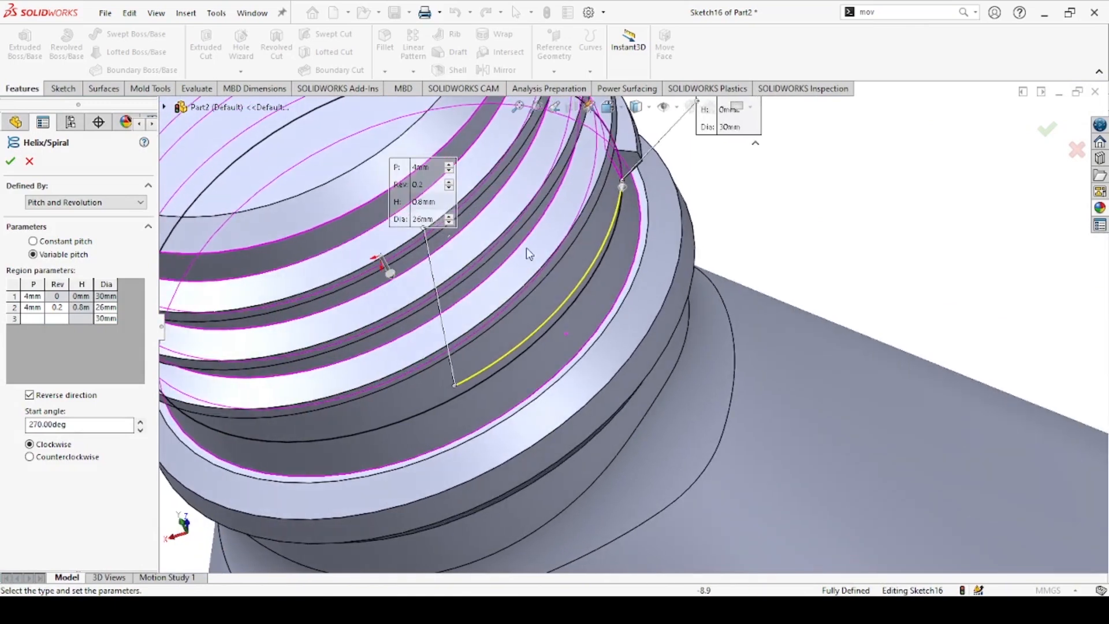
{"action": "left_click", "coordinate": [11, 161]}
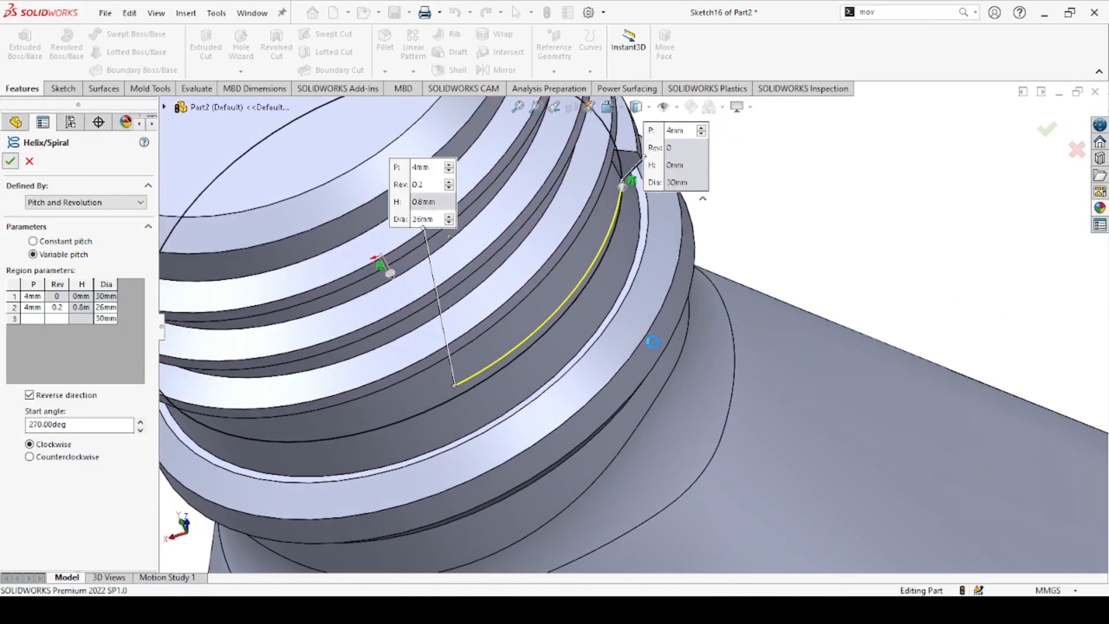
Start a 3D sketch and convert the edges of the thread's lower end face into a closed profile.
{"action": "scroll", "coordinate": [695, 296], "scroll_direction": "up", "scroll_amount": 5}
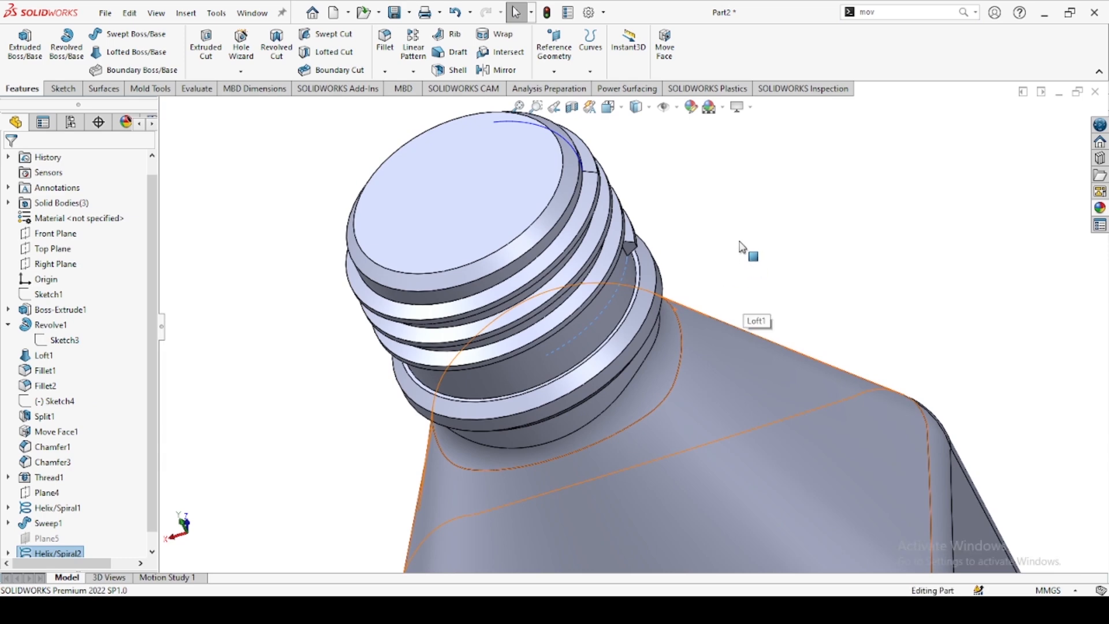
{"action": "middle_click_drag", "start_coordinate": [633, 189], "coordinate": [643, 238]}
{"action": "scroll", "coordinate": [643, 237], "scroll_direction": "down", "scroll_amount": 5}
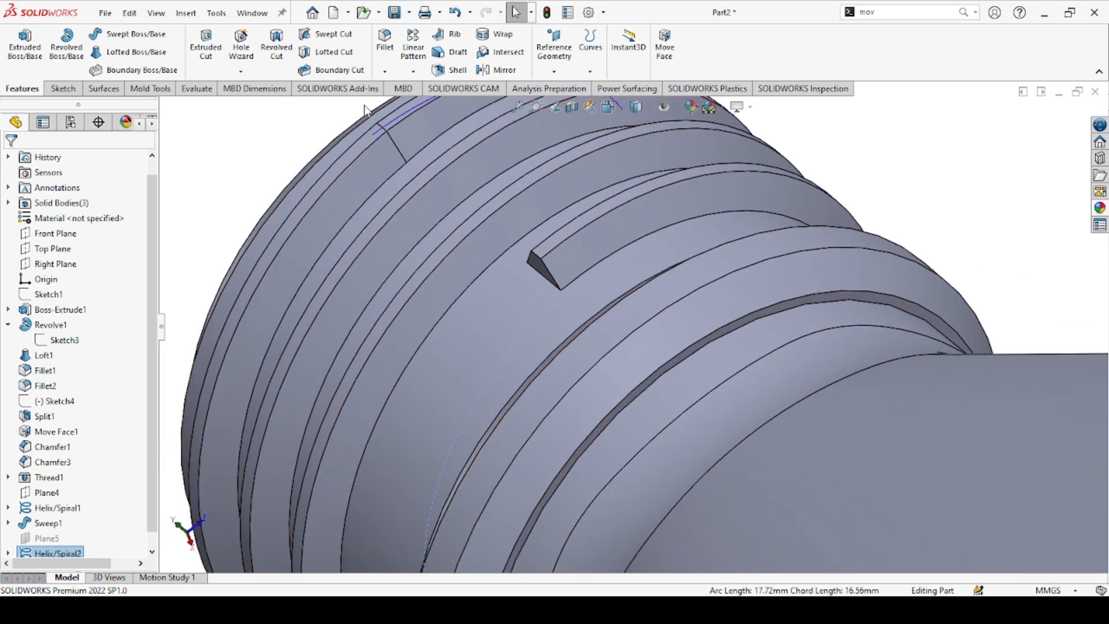
{"action": "left_click", "coordinate": [56, 91]}
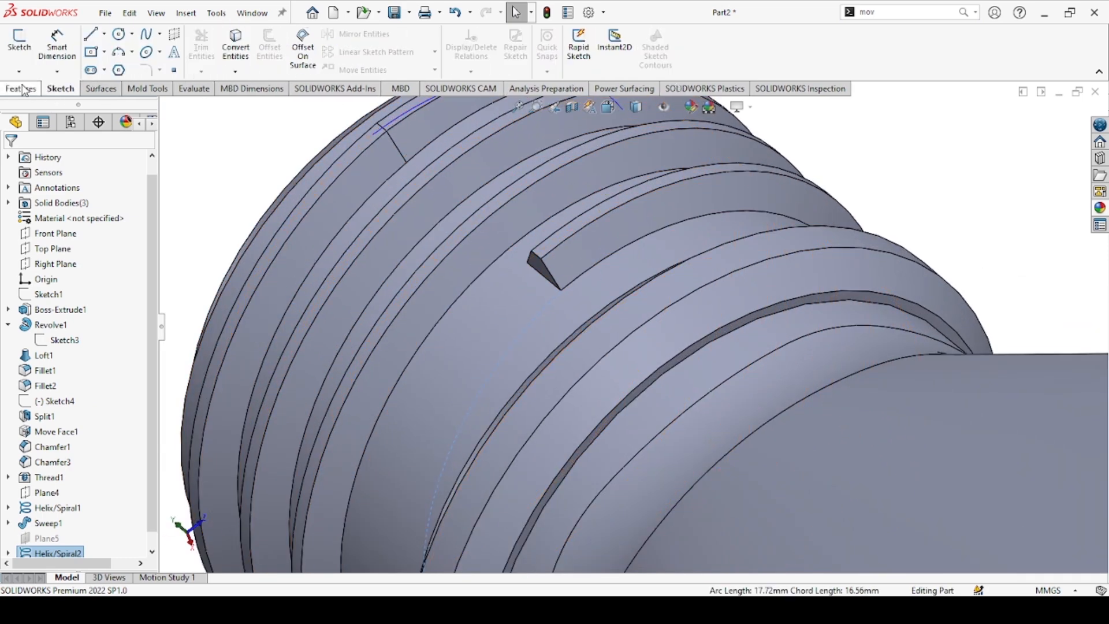
{"action": "left_click", "coordinate": [20, 72]}
{"action": "left_click", "coordinate": [29, 100]}
{"action": "middle_click_drag", "start_coordinate": [488, 297], "coordinate": [549, 276]}
{"action": "left_click", "coordinate": [540, 274]}
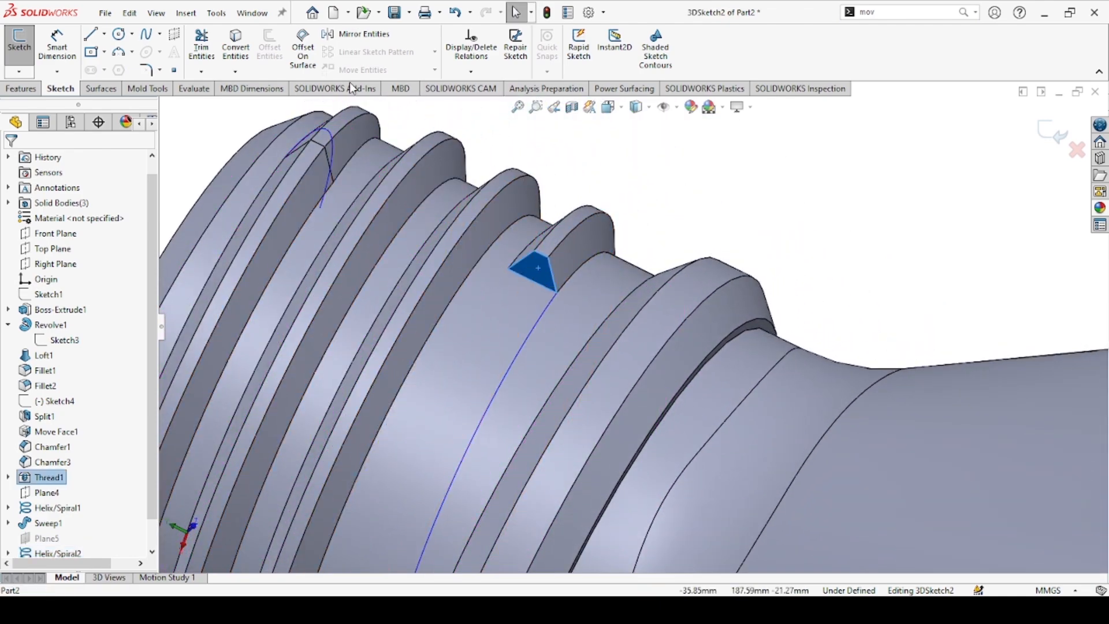
{"action": "left_click", "coordinate": [245, 51]}
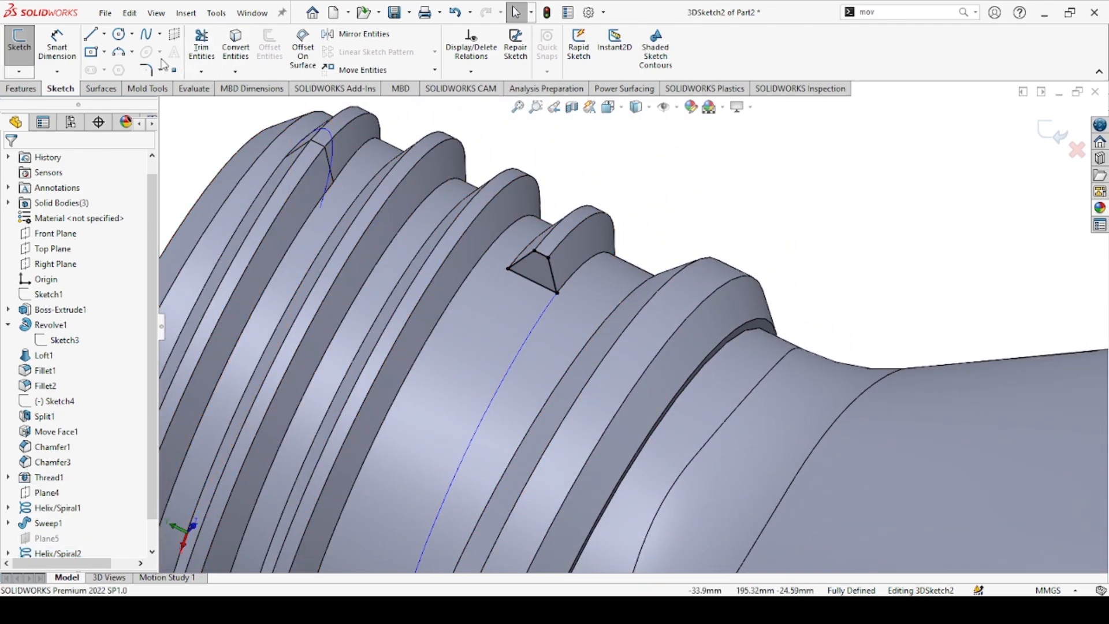
Sweep the converted end profile along the lower tapering helix as a solid boss.
{"action": "left_click", "coordinate": [21, 89]}
{"action": "left_click", "coordinate": [134, 34]}
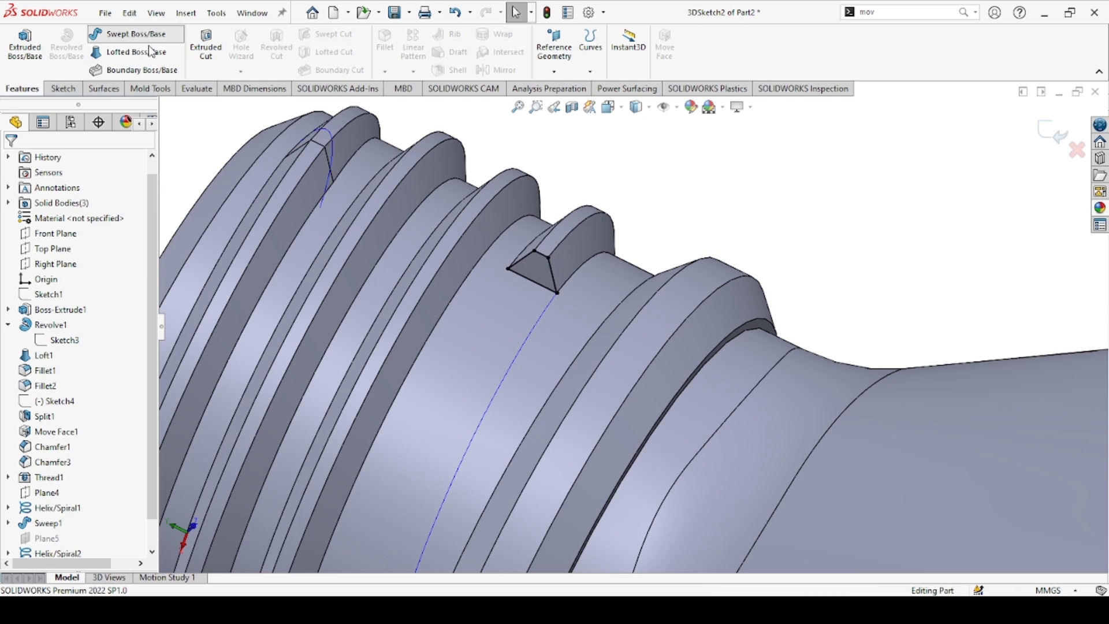
{"action": "left_click", "coordinate": [550, 265]}
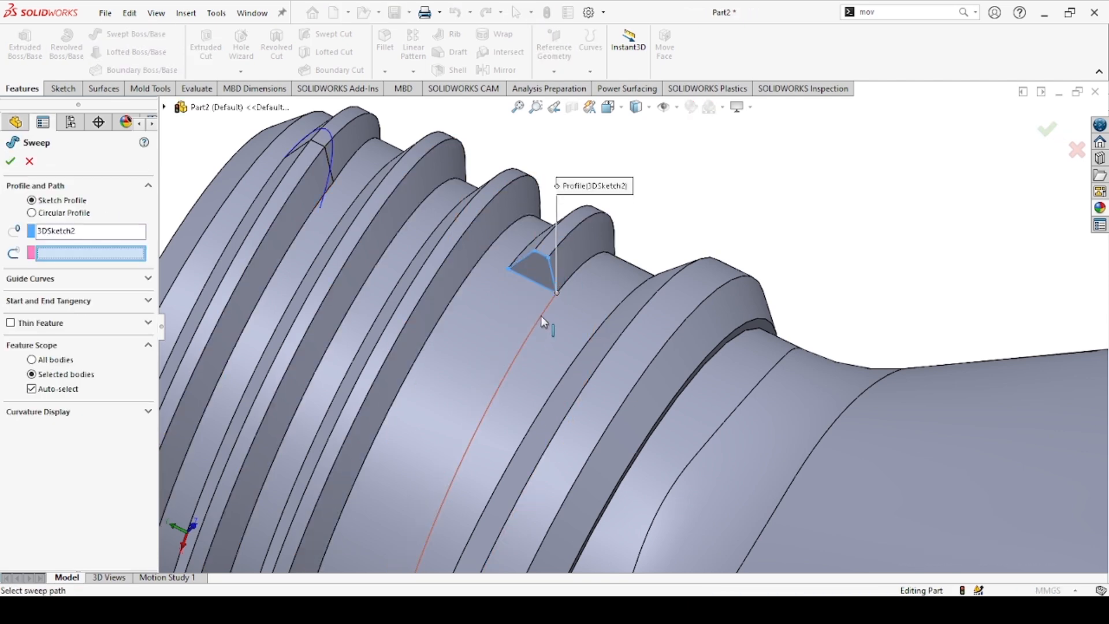
{"action": "middle_click_drag", "start_coordinate": [541, 330], "coordinate": [559, 337]}
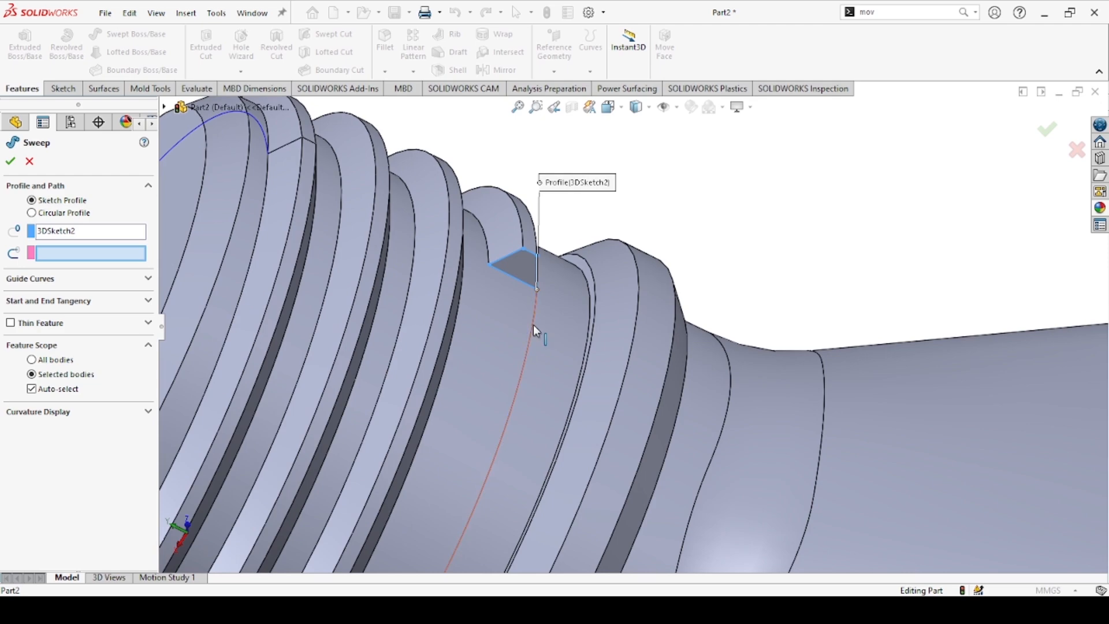
{"action": "left_click", "coordinate": [533, 325]}
{"action": "scroll", "coordinate": [534, 347], "scroll_direction": "up", "scroll_amount": 5}
{"action": "middle_click_drag", "start_coordinate": [560, 377], "coordinate": [547, 400]}
{"action": "scroll", "coordinate": [547, 401], "scroll_direction": "down", "scroll_amount": 6}
{"action": "scroll", "coordinate": [531, 386], "scroll_direction": "down", "scroll_amount": 2}
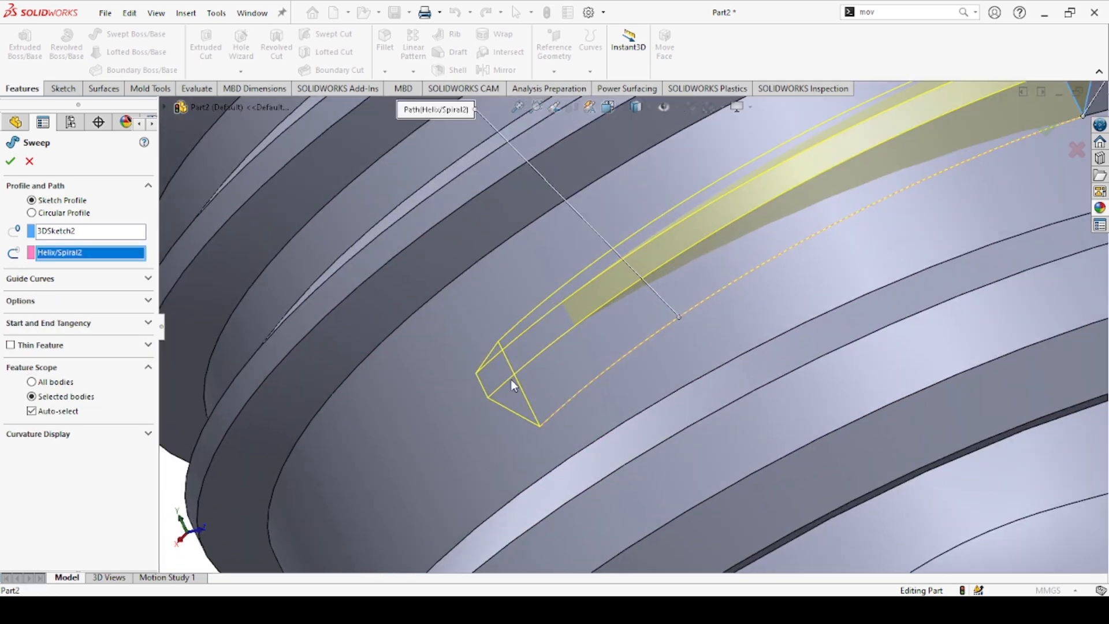
{"action": "left_click", "coordinate": [11, 162]}
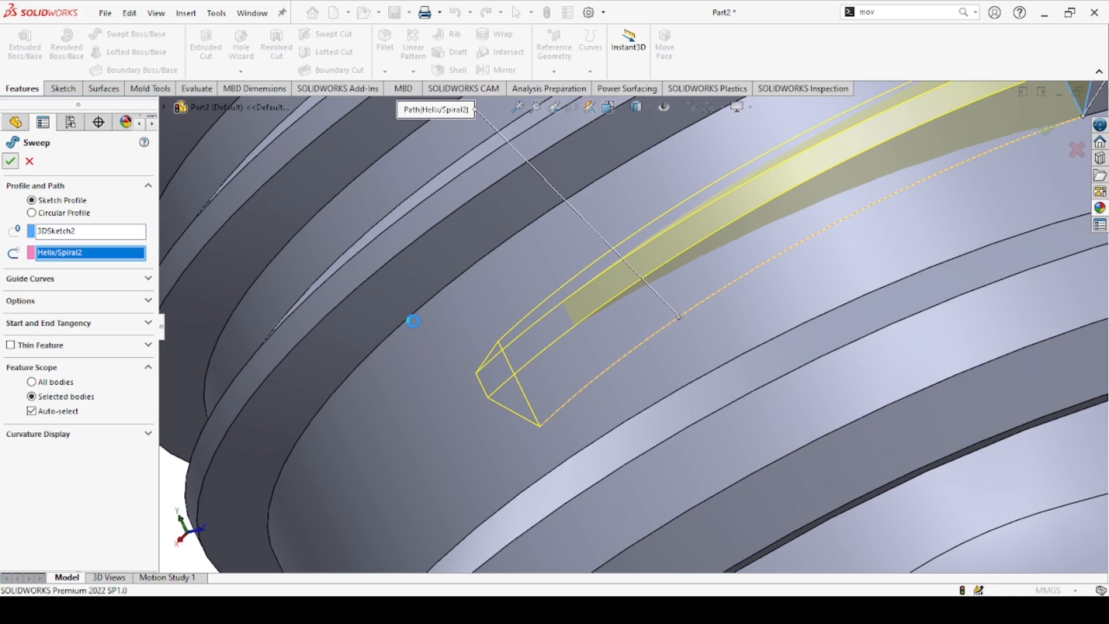
Edit the lower helix, set its second region's diameter to 27 mm and accept the change.
{"action": "scroll", "coordinate": [465, 348], "scroll_direction": "up", "scroll_amount": 5}
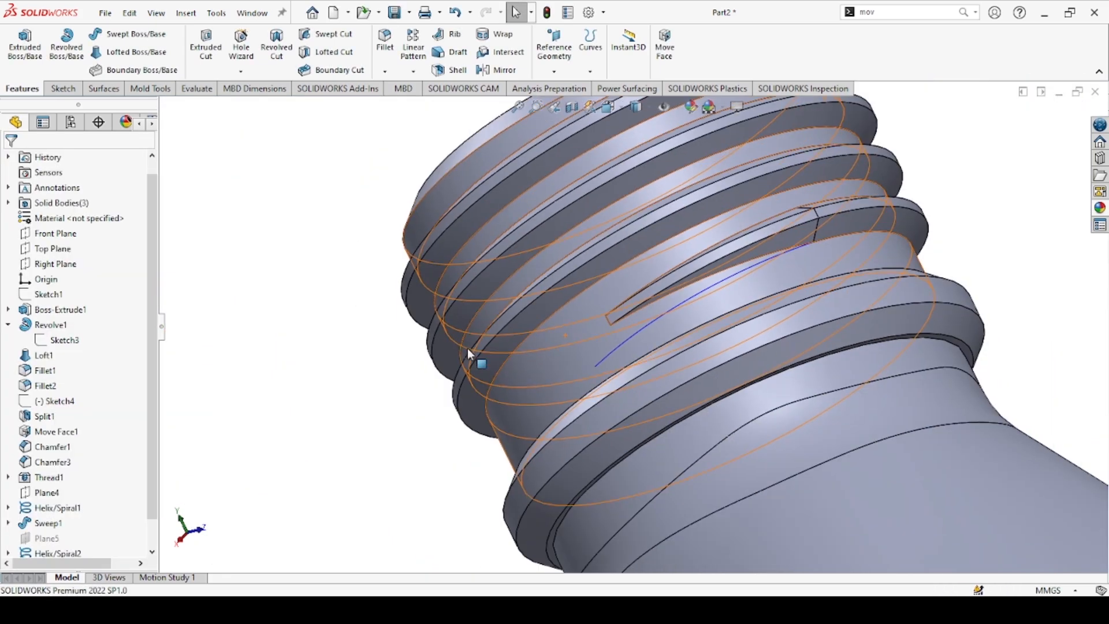
{"action": "mouse_move", "coordinate": [691, 327]}
{"action": "middle_mouse_down"}
{"action": "mouse_move", "coordinate": [743, 301]}
{"action": "mouse_move", "coordinate": [729, 303]}
{"action": "middle_mouse_up"}
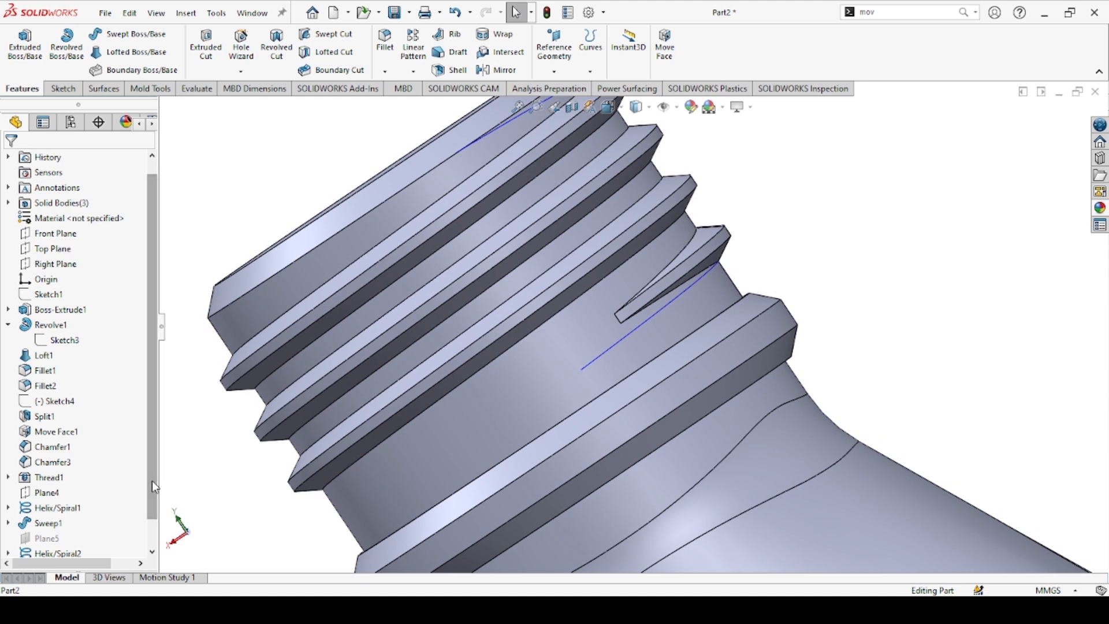
{"action": "scroll", "coordinate": [103, 503], "scroll_direction": "down", "scroll_amount": 1}
{"action": "left_click", "coordinate": [58, 523]}
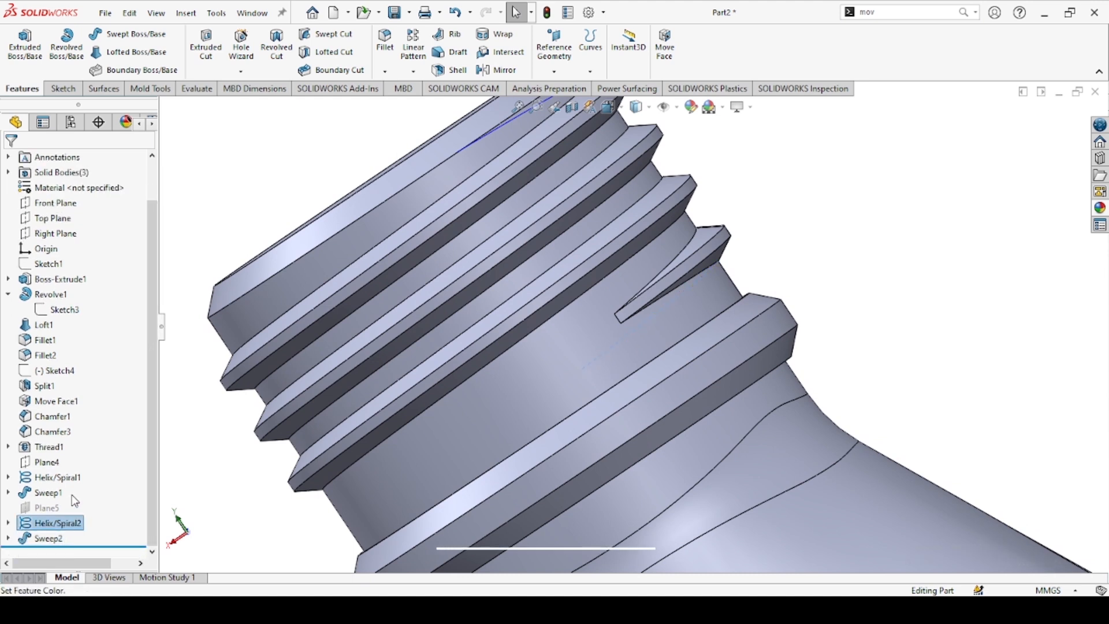
{"action": "left_click", "coordinate": [74, 306]}
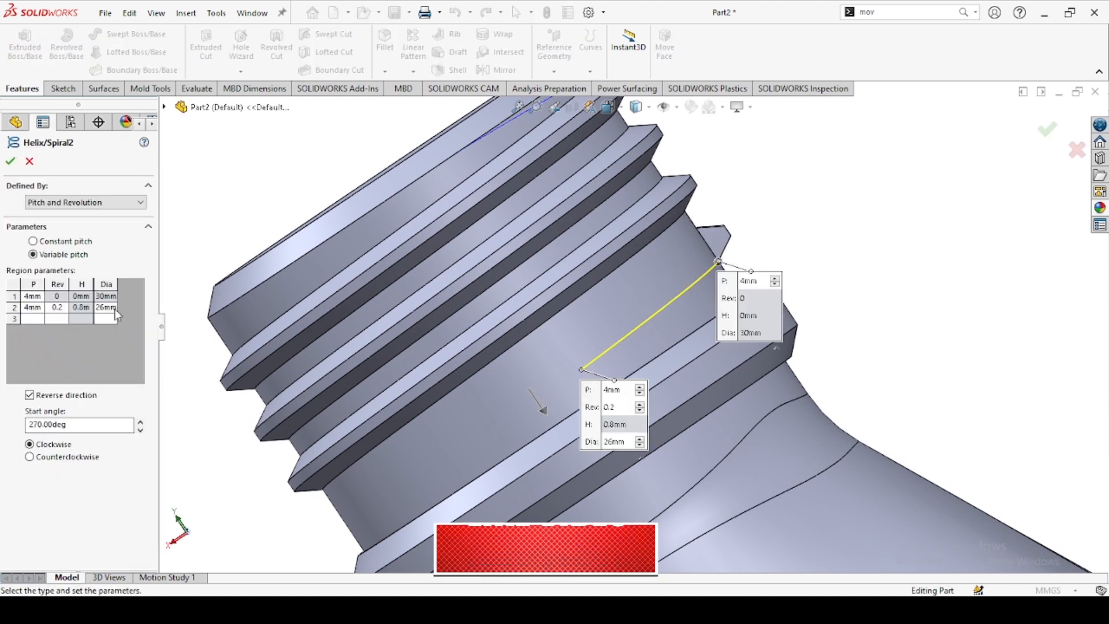
{"action": "left_click", "coordinate": [114, 307]}
{"action": "type", "text": "2"}
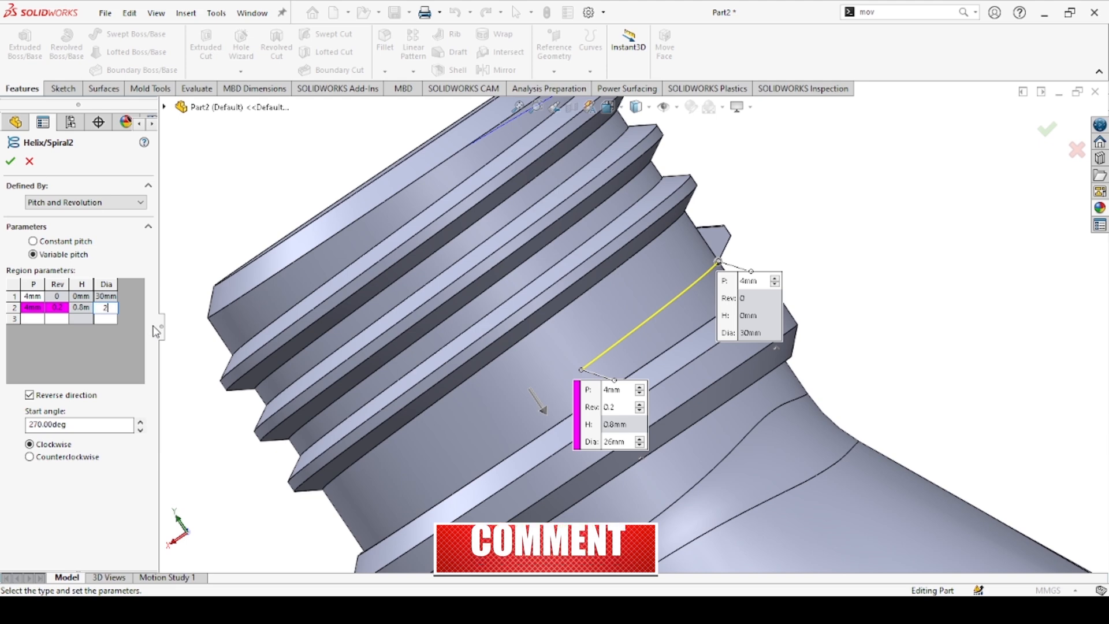
{"action": "type", "text": "7"}
{"action": "key", "text": "Return"}
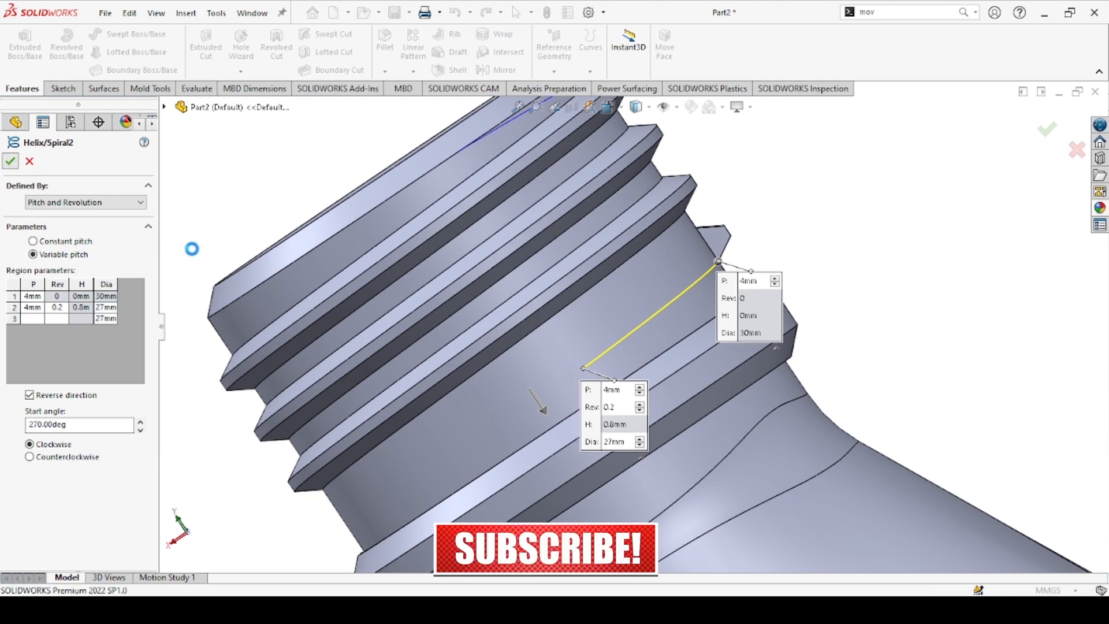
Fillet the outer edge at the tip of the lower thread run-out with a 1.5 mm radius.
{"action": "scroll", "coordinate": [629, 326], "scroll_direction": "up", "scroll_amount": 3}
{"action": "middle_click_drag", "start_coordinate": [664, 277], "coordinate": [692, 316]}
{"action": "scroll", "coordinate": [612, 334], "scroll_direction": "down", "scroll_amount": 6}
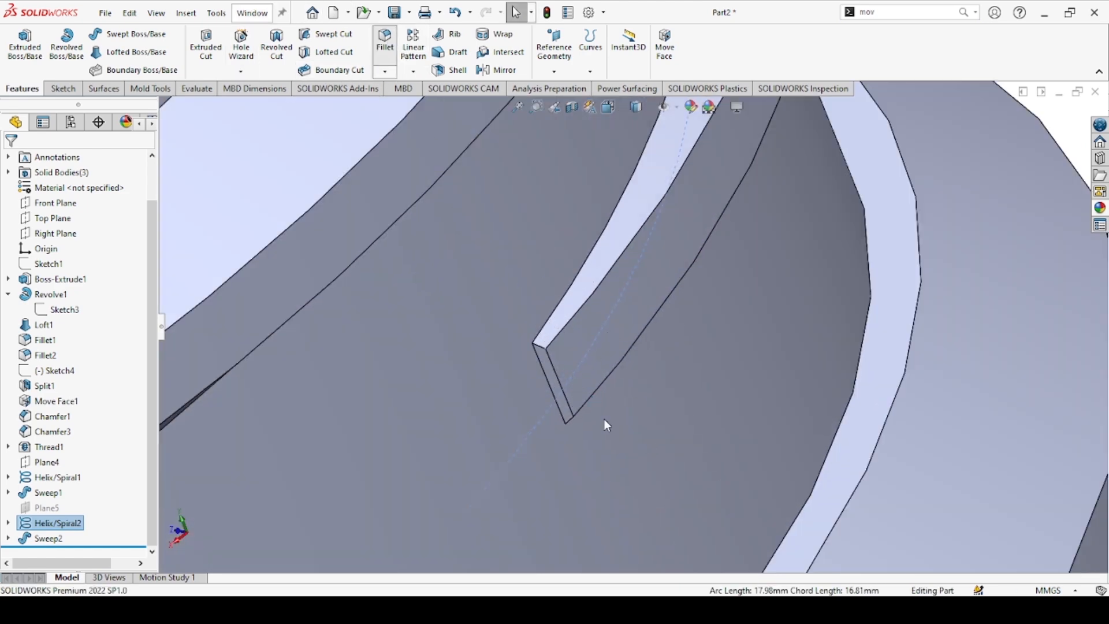
{"action": "left_click", "coordinate": [558, 374]}
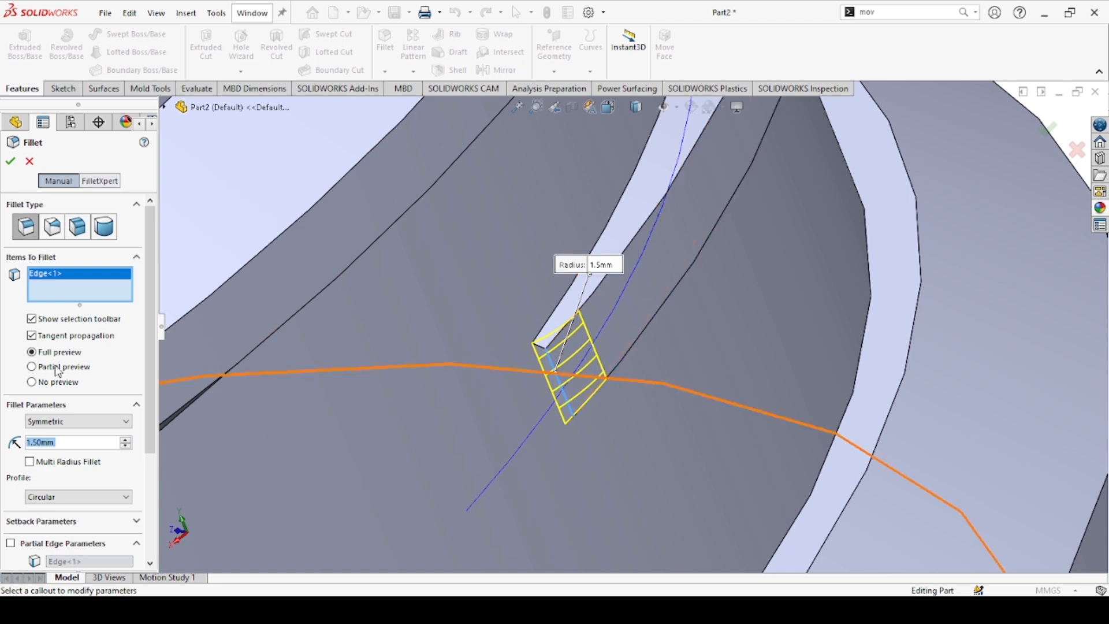
{"action": "left_click", "coordinate": [6, 166]}
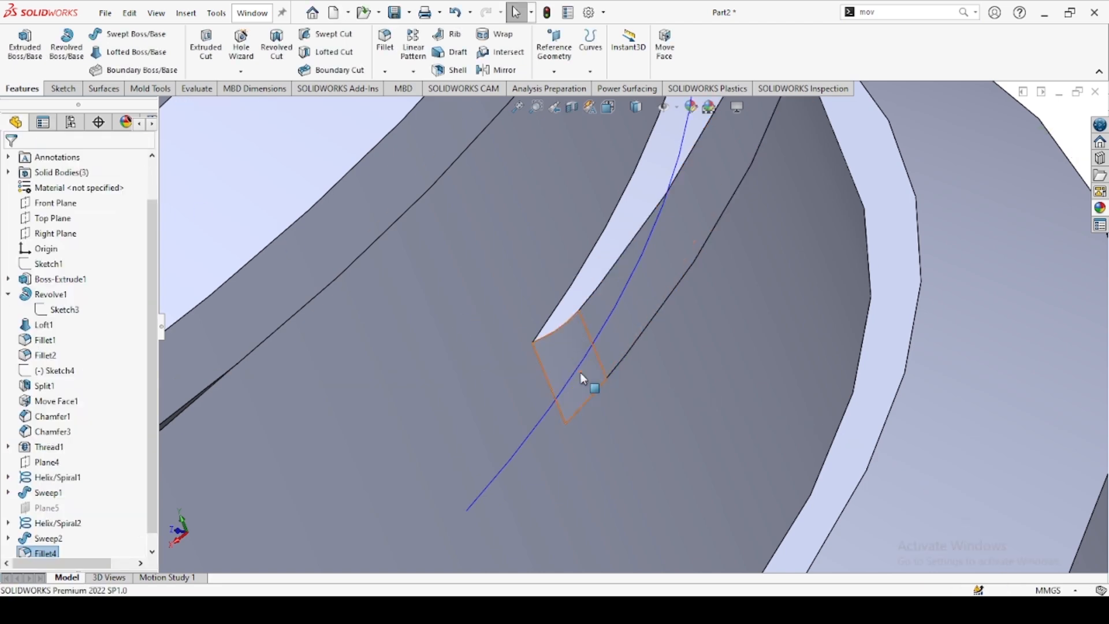
Fillet the outer edge at the tip of the upper thread run-out with a 1.5 mm radius.
{"action": "scroll", "coordinate": [580, 372], "scroll_direction": "up", "scroll_amount": 6}
{"action": "scroll", "coordinate": [627, 332], "scroll_direction": "up", "scroll_amount": 5}
{"action": "middle_click_drag", "start_coordinate": [663, 262], "coordinate": [534, 309]}
{"action": "scroll", "coordinate": [490, 263], "scroll_direction": "down", "scroll_amount": 6}
{"action": "middle_click_drag", "start_coordinate": [674, 234], "coordinate": [552, 317]}
{"action": "scroll", "coordinate": [659, 267], "scroll_direction": "up", "scroll_amount": 5}
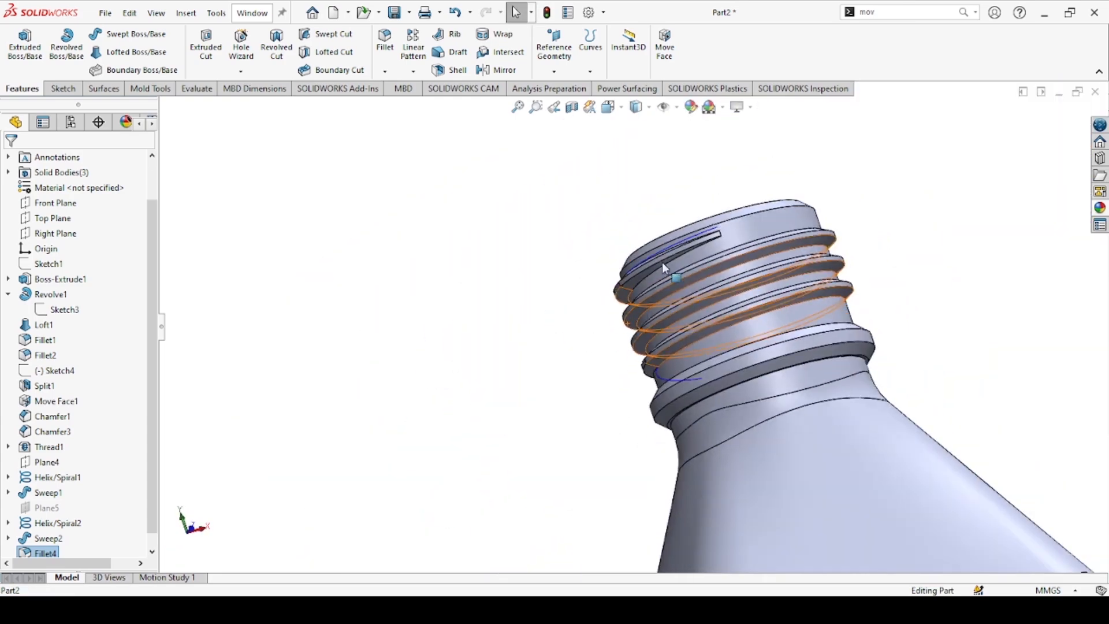
{"action": "scroll", "coordinate": [714, 250], "scroll_direction": "down", "scroll_amount": 8}
{"action": "middle_click_drag", "start_coordinate": [579, 394], "coordinate": [503, 413]}
{"action": "scroll", "coordinate": [572, 393], "scroll_direction": "down", "scroll_amount": 5}
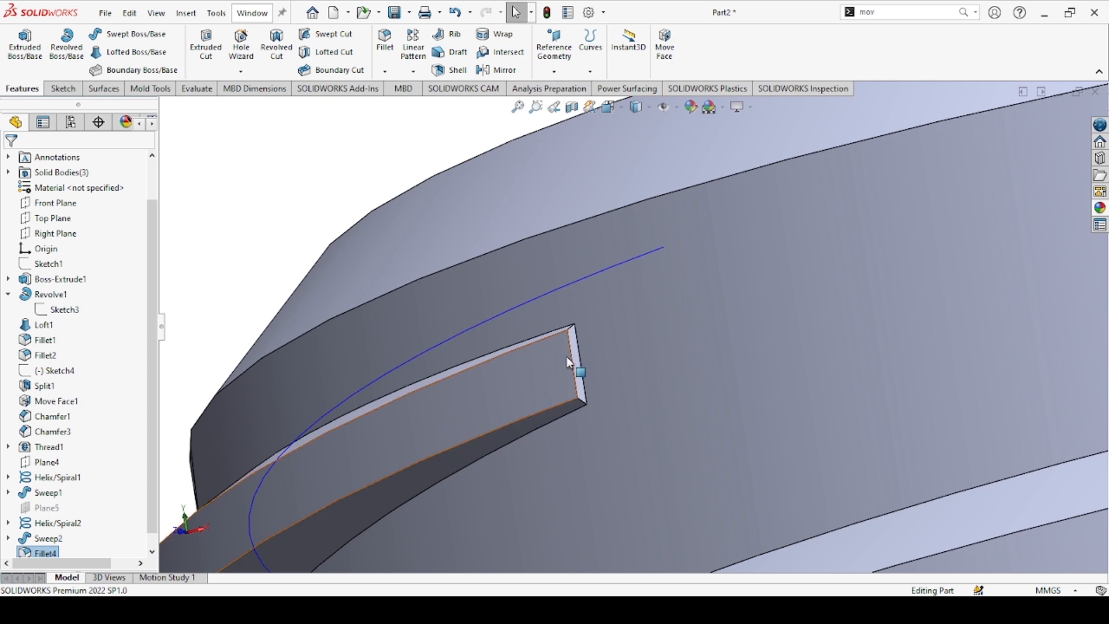
{"action": "left_click", "coordinate": [579, 372]}
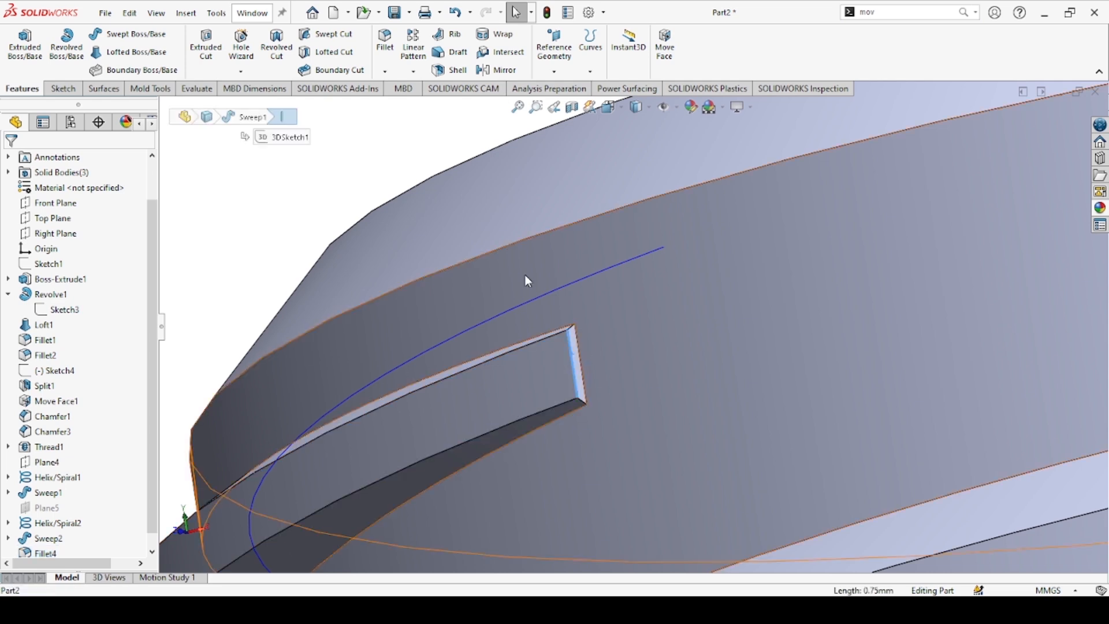
{"action": "left_click", "coordinate": [385, 43]}
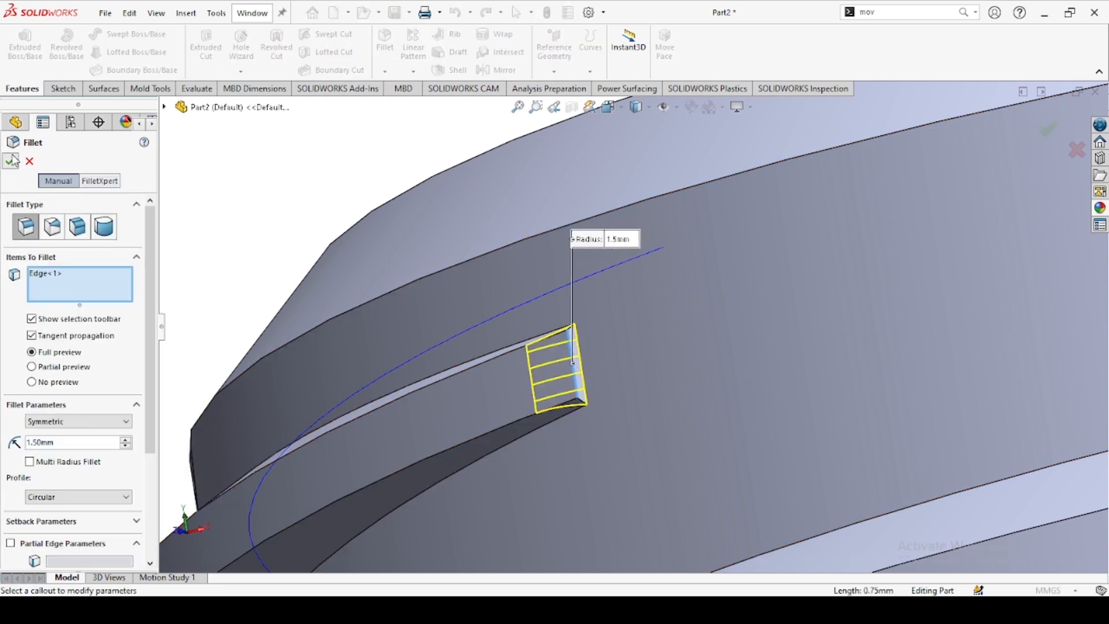
{"action": "left_click", "coordinate": [11, 161]}
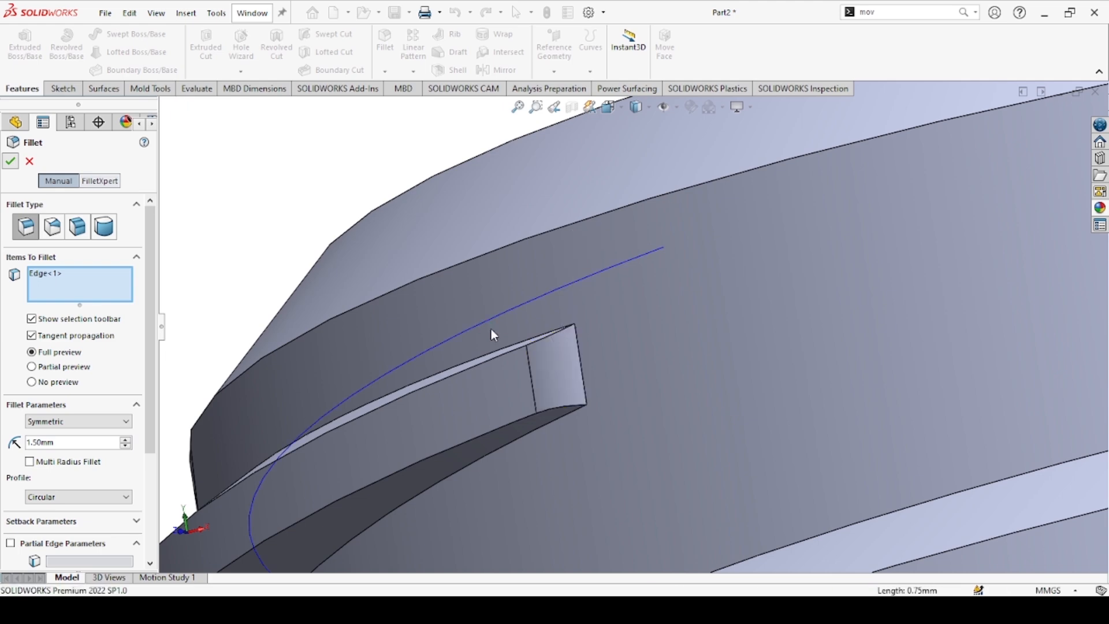
Hide the helix curves at the thread's upper and lower ends.
{"action": "left_click", "coordinate": [510, 311]}
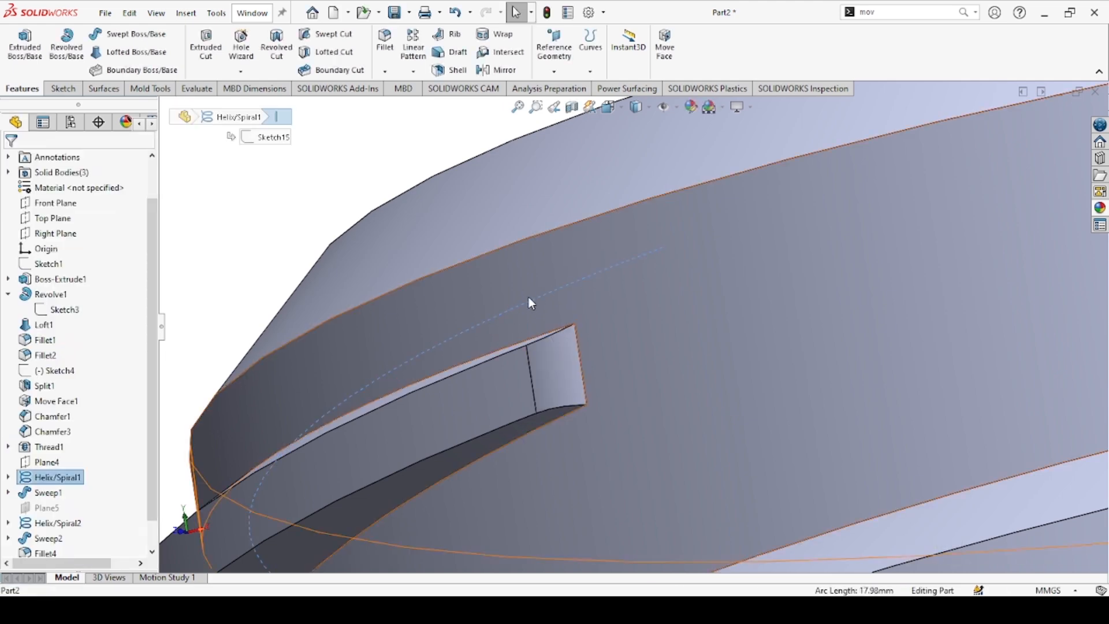
{"action": "scroll", "coordinate": [528, 402], "scroll_direction": "up", "scroll_amount": 10}
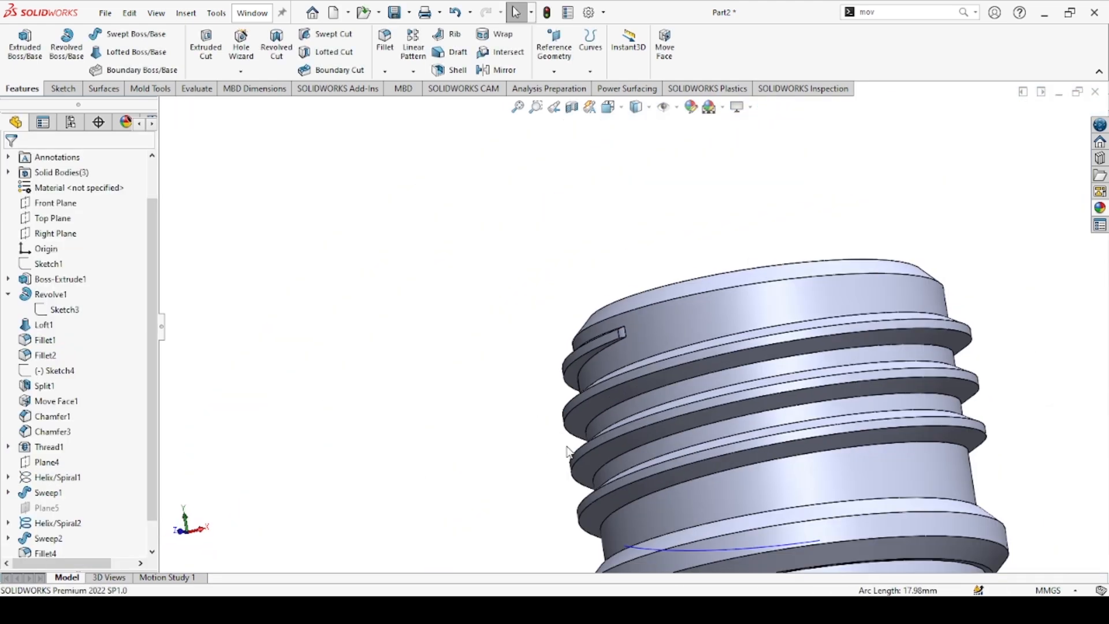
{"action": "middle_click_drag", "start_coordinate": [566, 446], "coordinate": [649, 444]}
{"action": "scroll", "coordinate": [645, 450], "scroll_direction": "up", "scroll_amount": 5}
{"action": "scroll", "coordinate": [591, 504], "scroll_direction": "down", "scroll_amount": 5}
{"action": "middle_click_drag", "start_coordinate": [539, 313], "coordinate": [594, 255]}
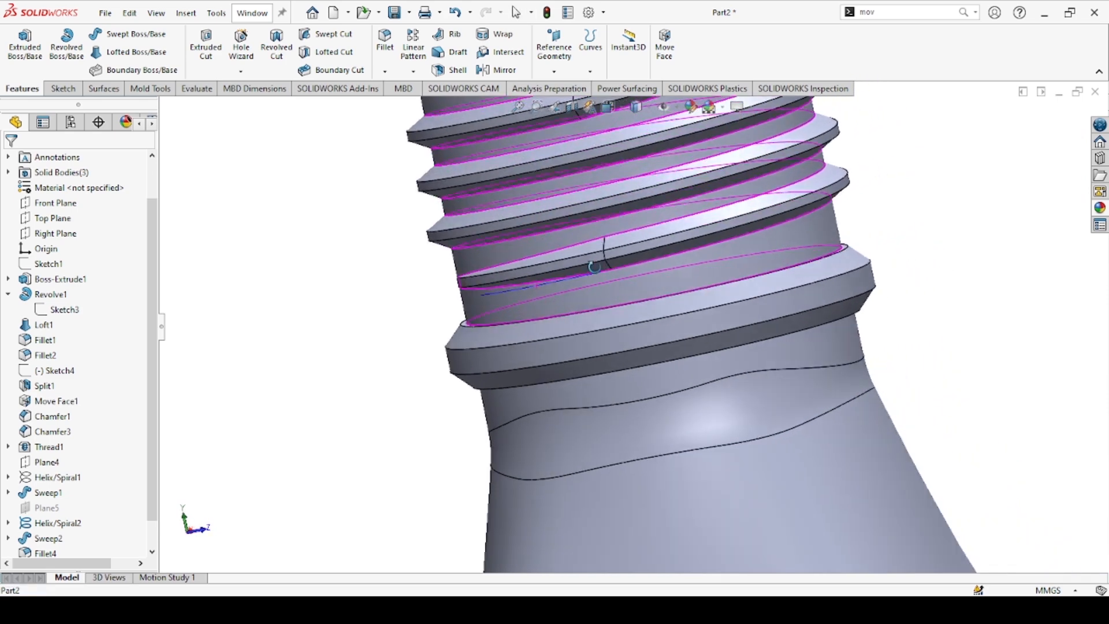
{"action": "left_click", "coordinate": [556, 274]}
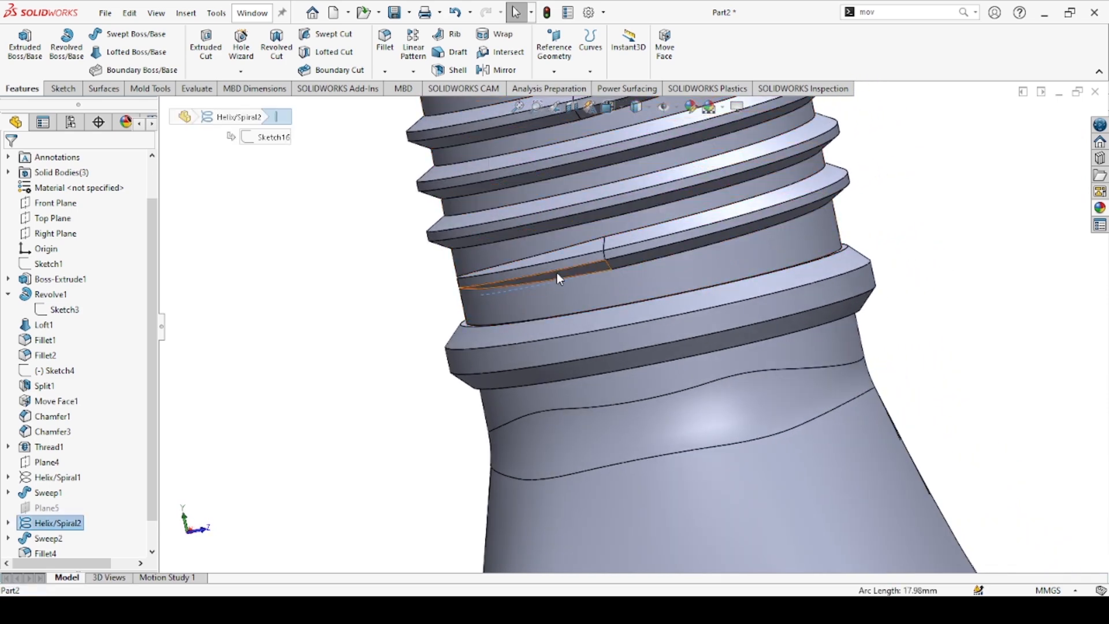
{"action": "scroll", "coordinate": [599, 347], "scroll_direction": "up", "scroll_amount": 4}
{"action": "middle_click_drag", "start_coordinate": [643, 317], "coordinate": [693, 302]}
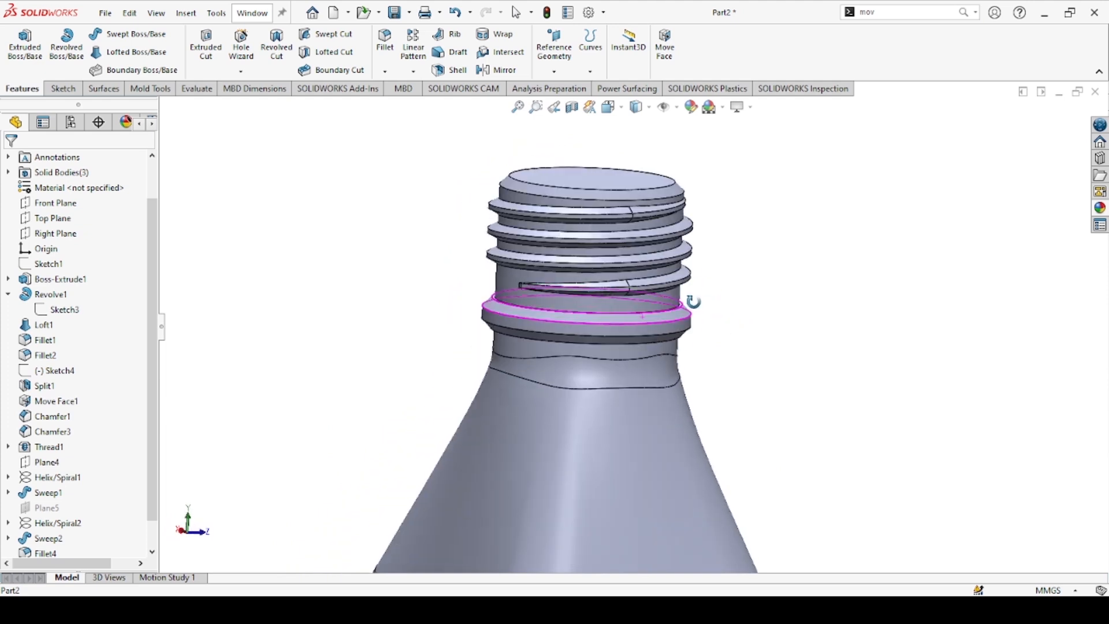
Fillet the edges around the bottle's base face with a 5 mm radius.
{"action": "scroll", "coordinate": [634, 494], "scroll_direction": "up", "scroll_amount": 5}
{"action": "scroll", "coordinate": [544, 373], "scroll_direction": "up", "scroll_amount": 1}
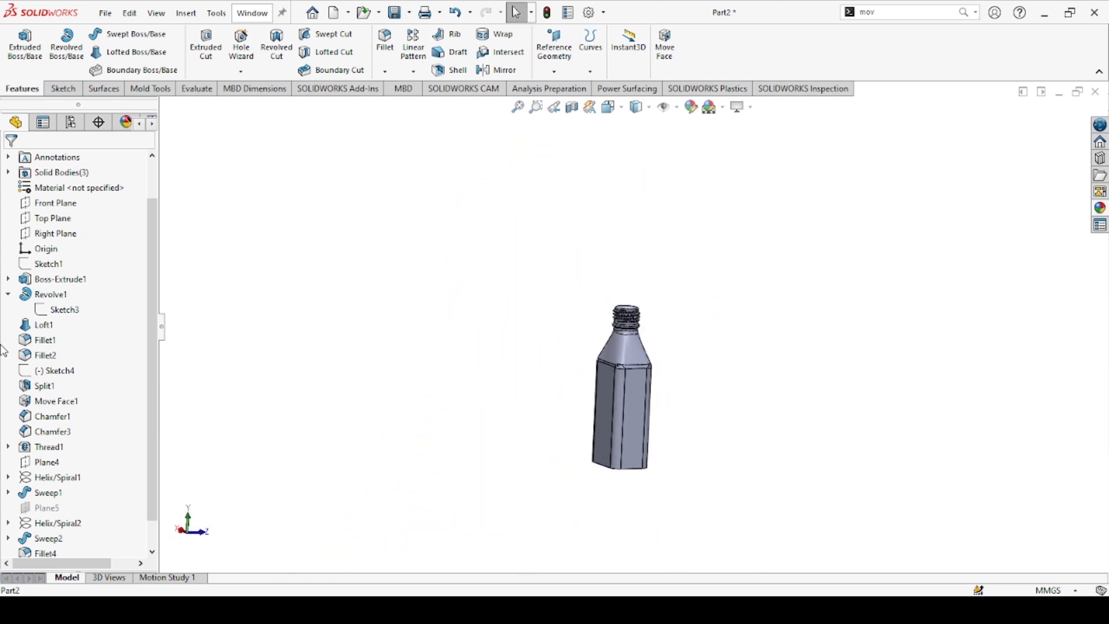
{"action": "scroll", "coordinate": [656, 460], "scroll_direction": "down", "scroll_amount": 5}
{"action": "middle_click_drag", "start_coordinate": [589, 453], "coordinate": [631, 255]}
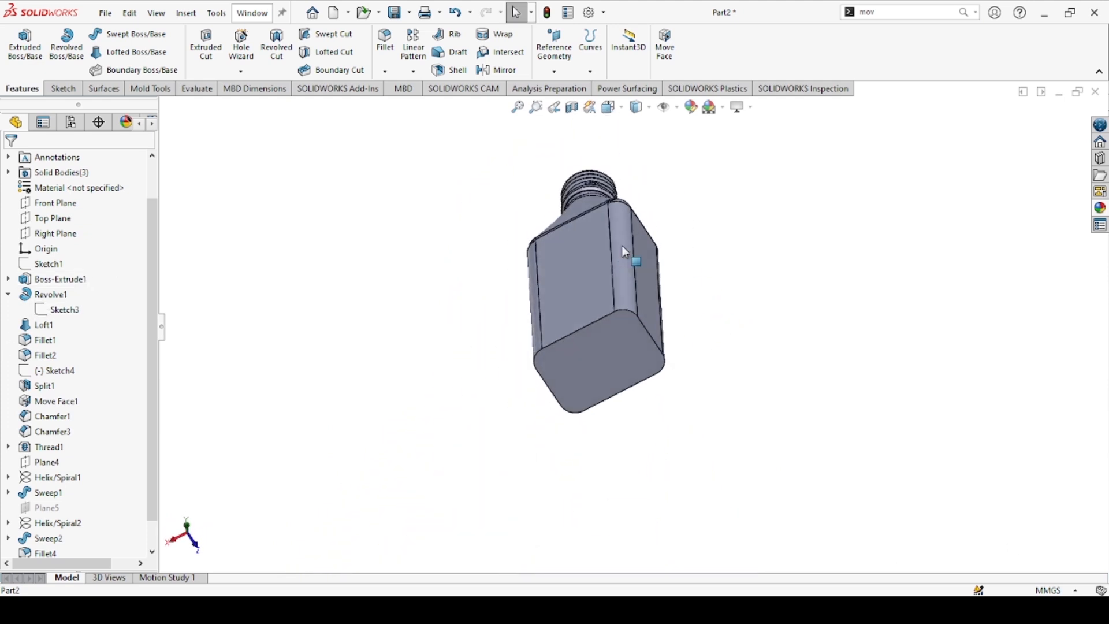
{"action": "left_click", "coordinate": [622, 353]}
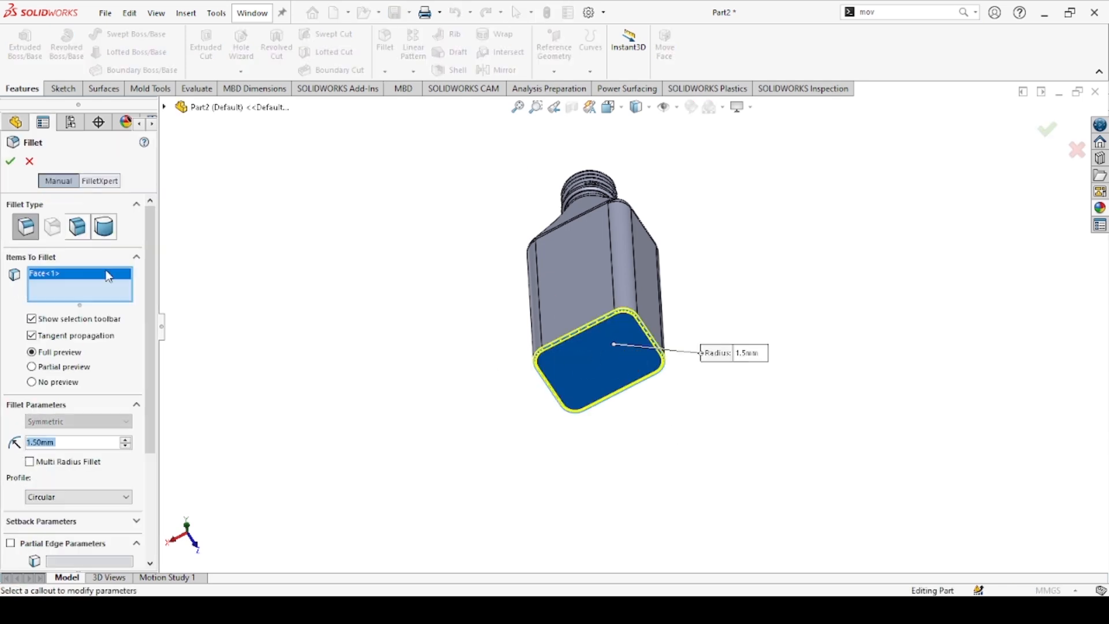
{"action": "type", "text": "3"}
{"action": "key", "text": "Return"}
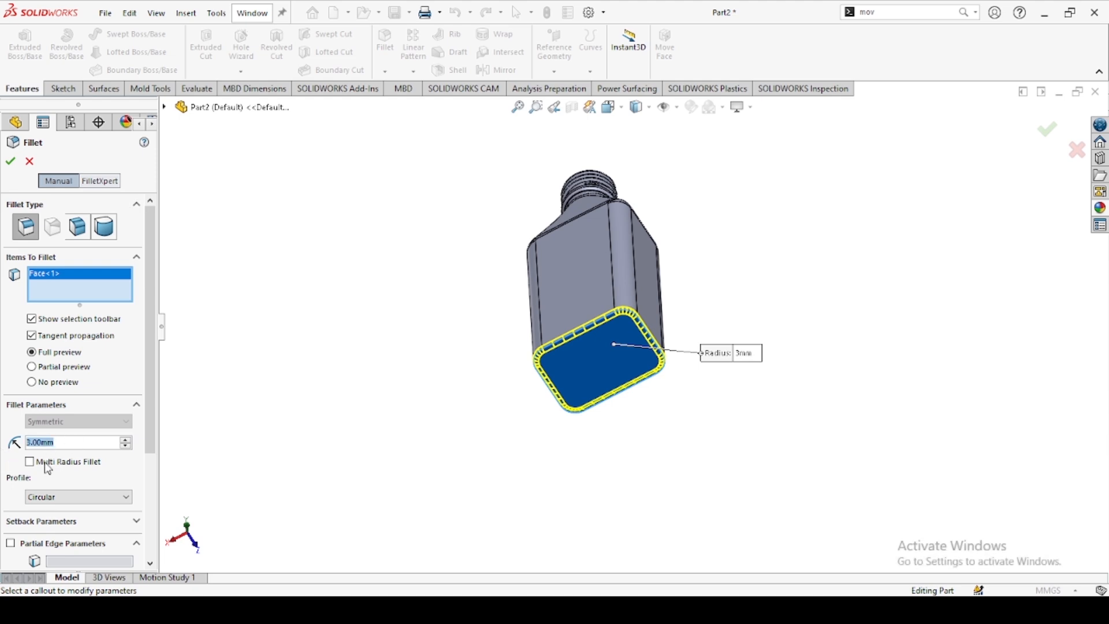
{"action": "type", "text": "5"}
{"action": "key", "text": "Return"}
{"action": "scroll", "coordinate": [697, 323], "scroll_direction": "down", "scroll_amount": 4}
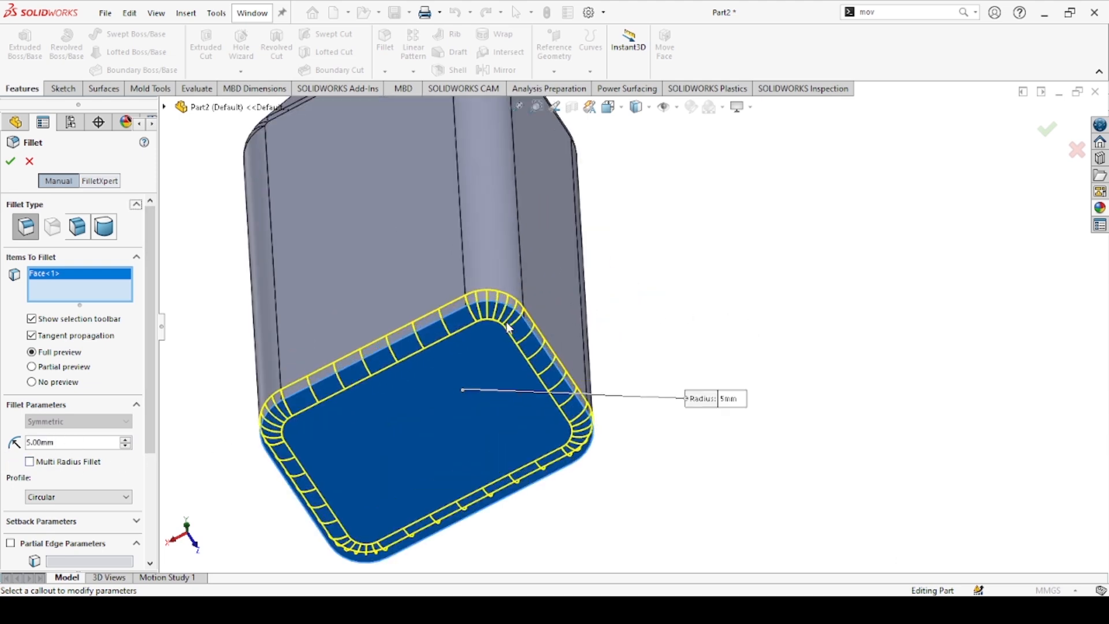
{"action": "middle_click_drag", "start_coordinate": [508, 328], "coordinate": [530, 461]}
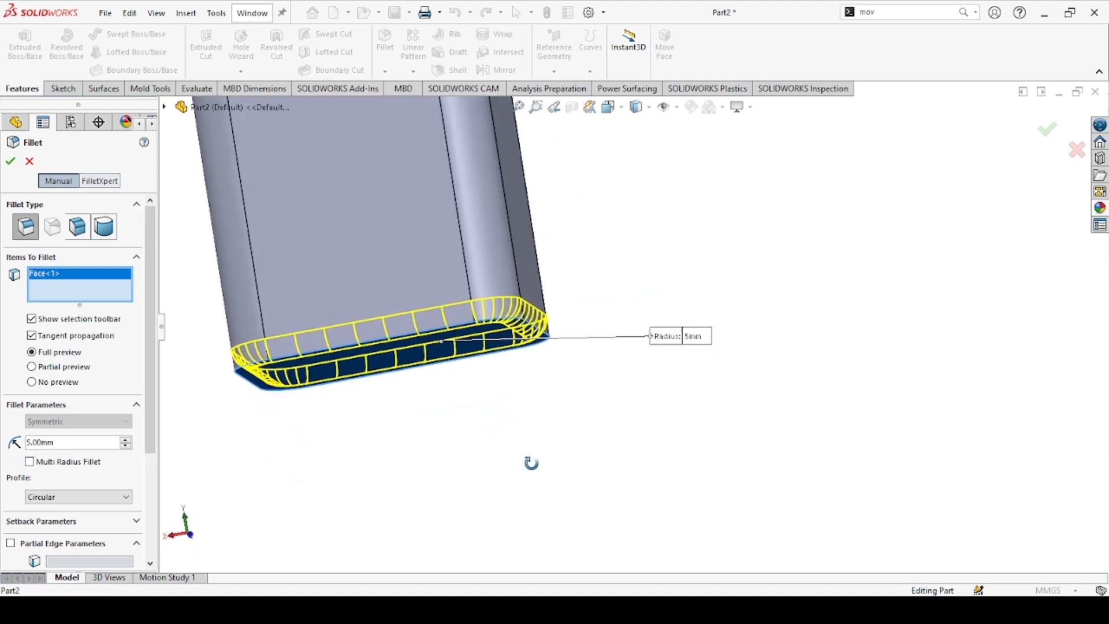
{"action": "left_click", "coordinate": [10, 162]}
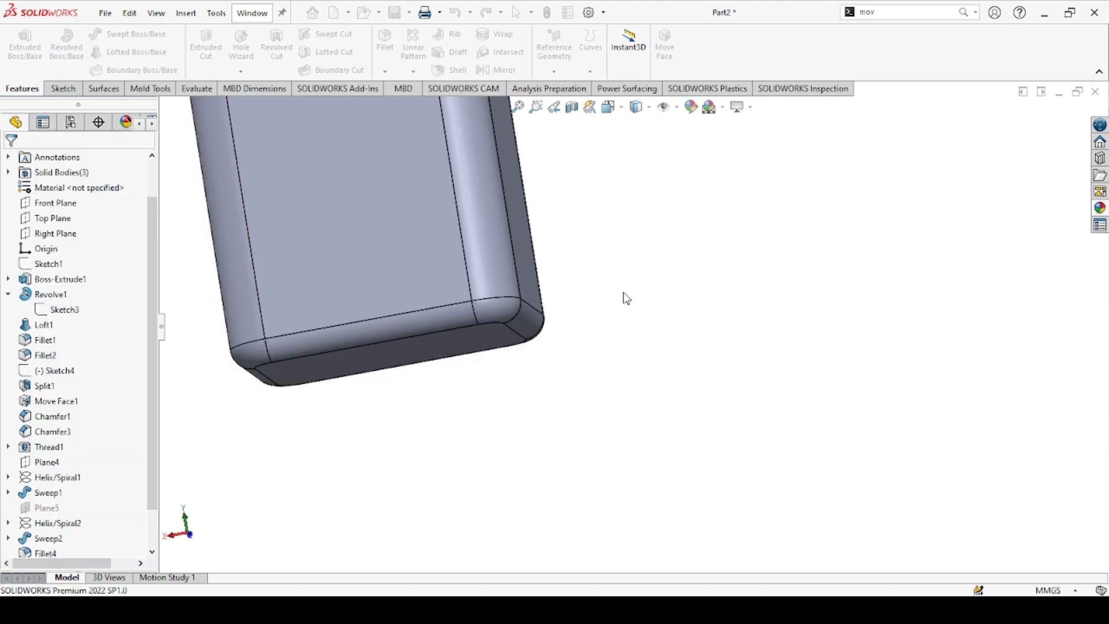
Create a reference plane offset 20 mm above the Top Plane.
{"action": "scroll", "coordinate": [633, 322], "scroll_direction": "up", "scroll_amount": 5}
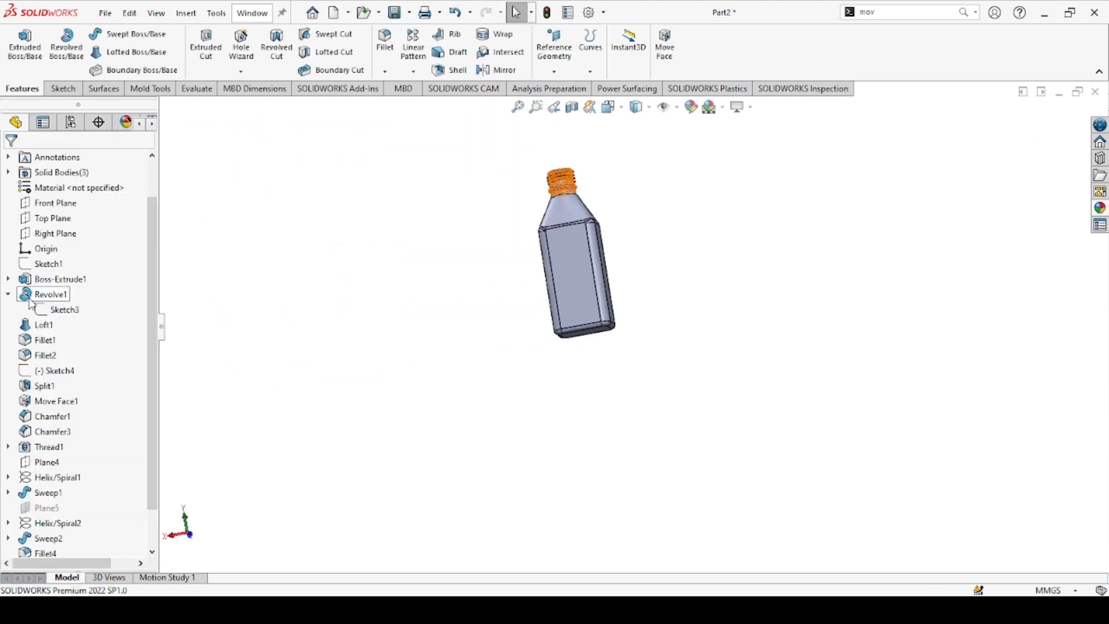
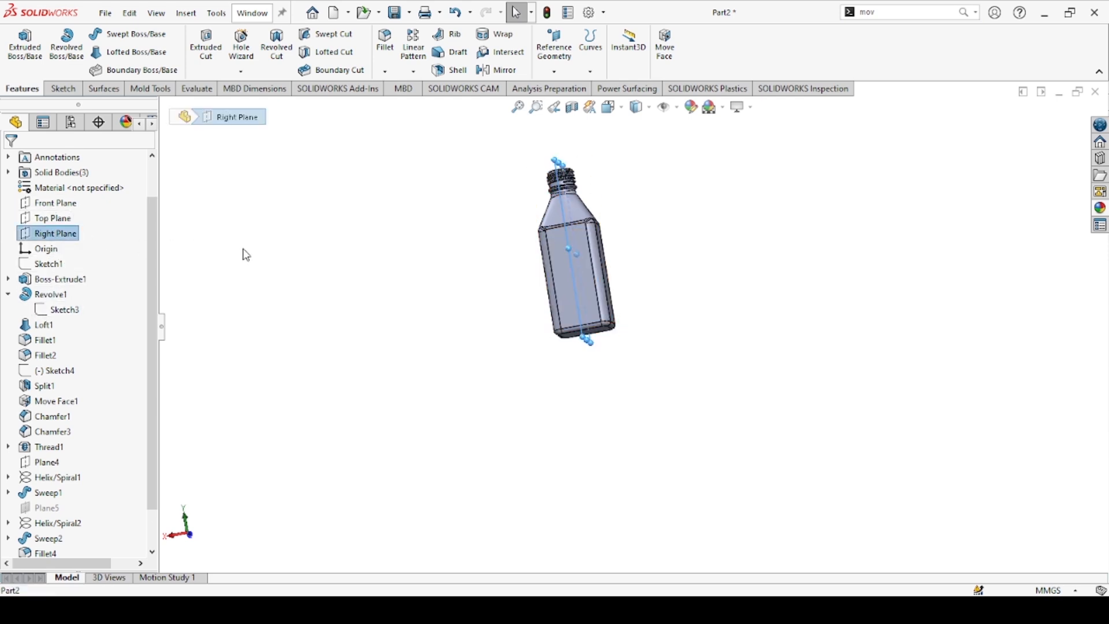
{"action": "left_click", "coordinate": [49, 219]}
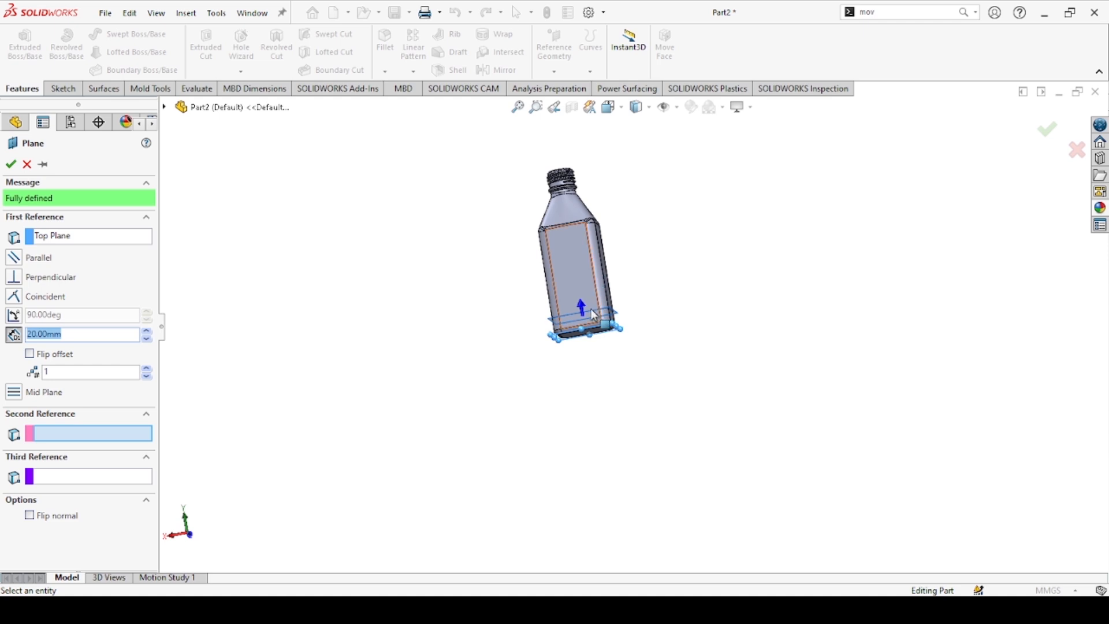
{"action": "scroll", "coordinate": [588, 311], "scroll_direction": "down", "scroll_amount": 3}
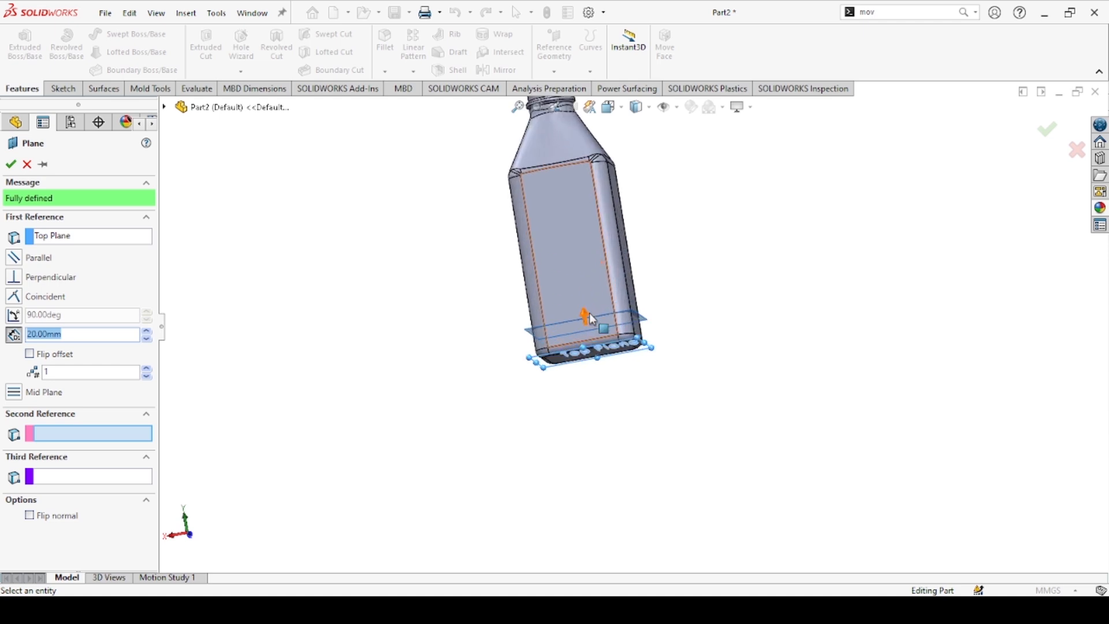
{"action": "left_click", "coordinate": [10, 169]}
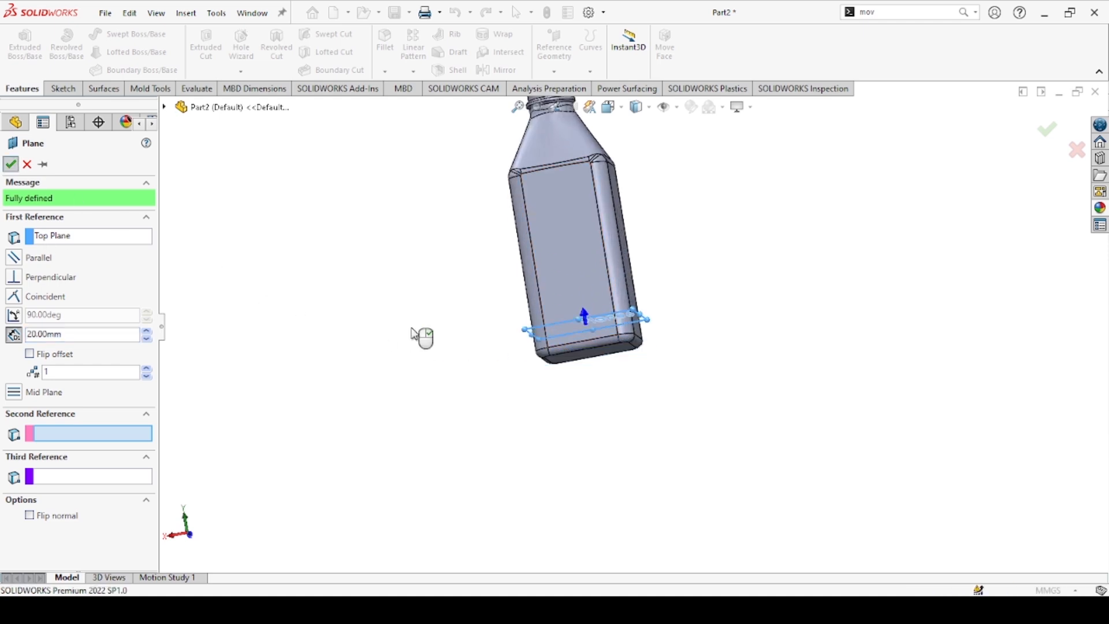
Start a sketch on the new offset plane and draw an origin-centred circle with a radius of about 25.7 mm.
{"action": "middle_click_drag", "start_coordinate": [644, 366], "coordinate": [651, 297]}
{"action": "scroll", "coordinate": [620, 314], "scroll_direction": "down", "scroll_amount": 5}
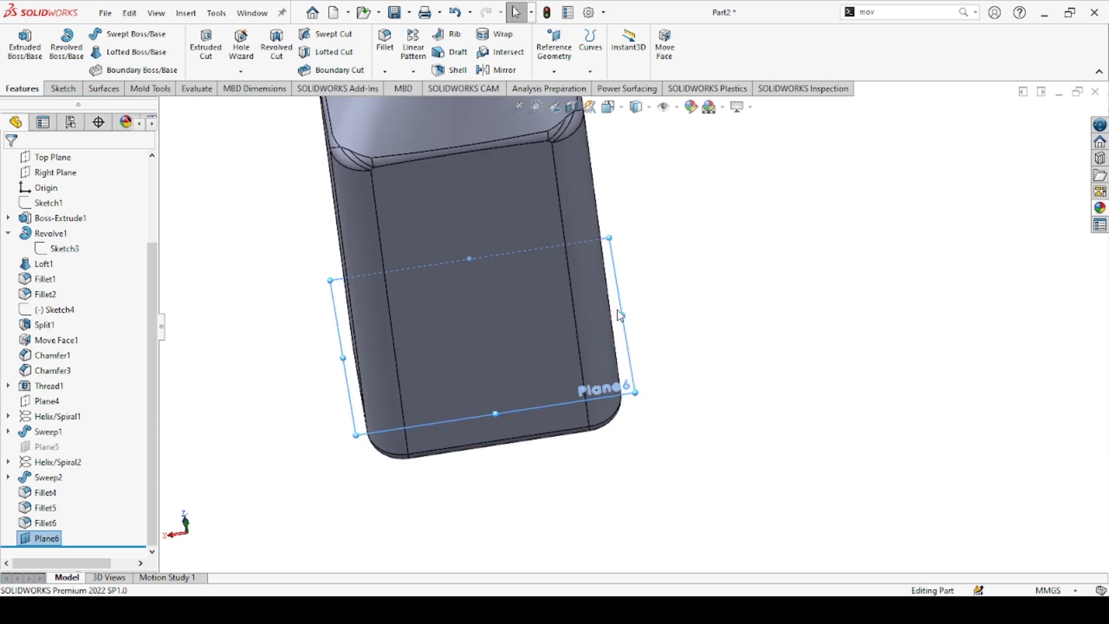
{"action": "left_click", "coordinate": [623, 354]}
{"action": "left_click", "coordinate": [650, 329]}
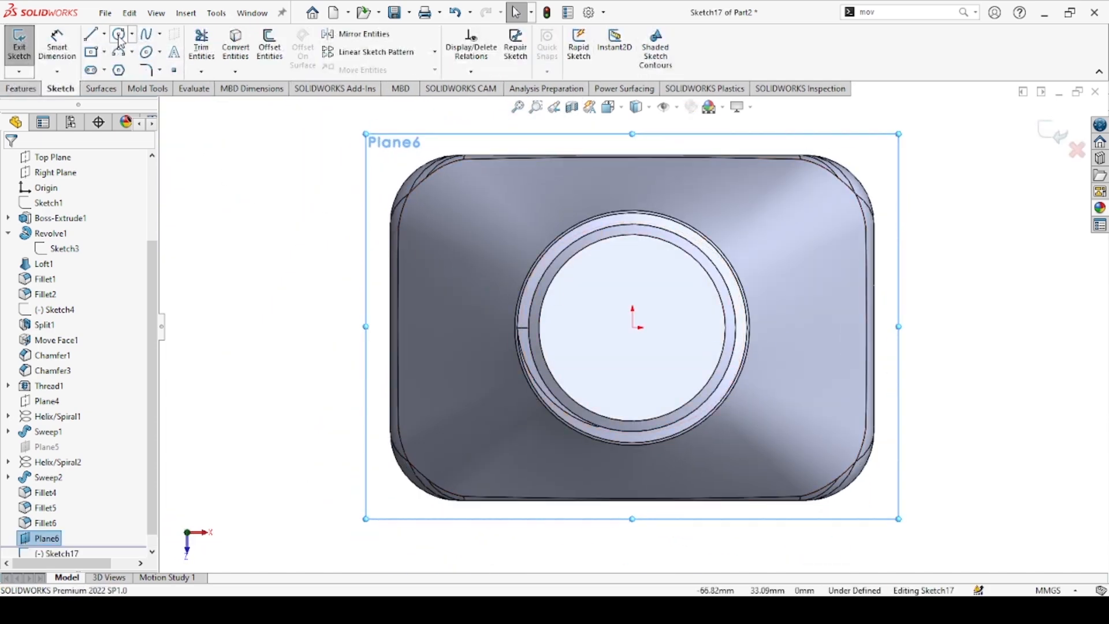
{"action": "left_click", "coordinate": [118, 35]}
{"action": "left_click", "coordinate": [636, 326]}
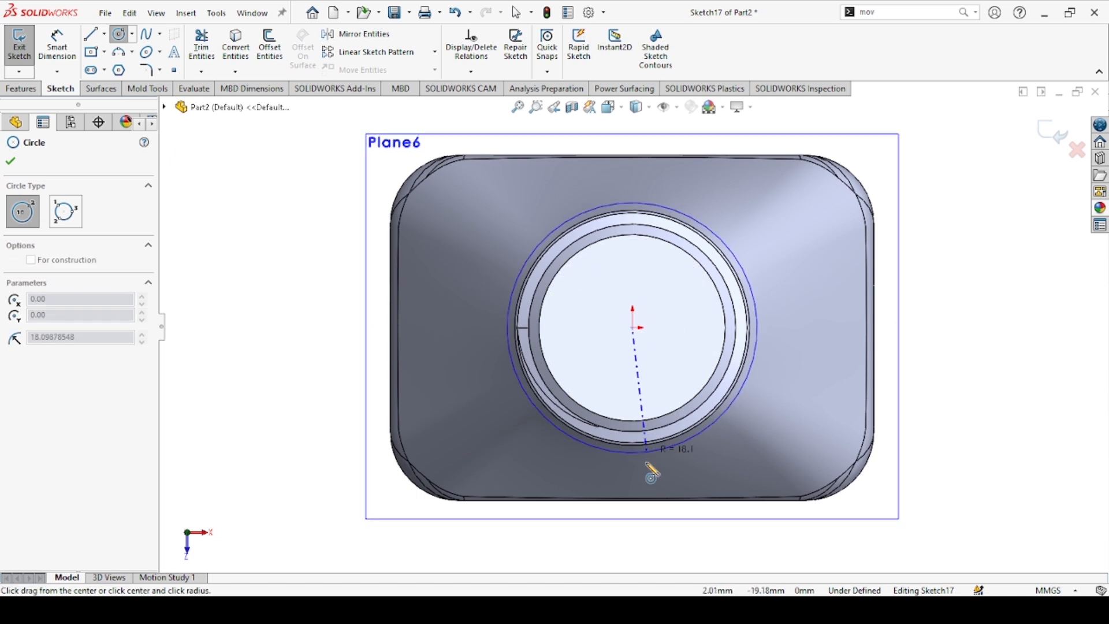
{"action": "left_click", "coordinate": [633, 507]}
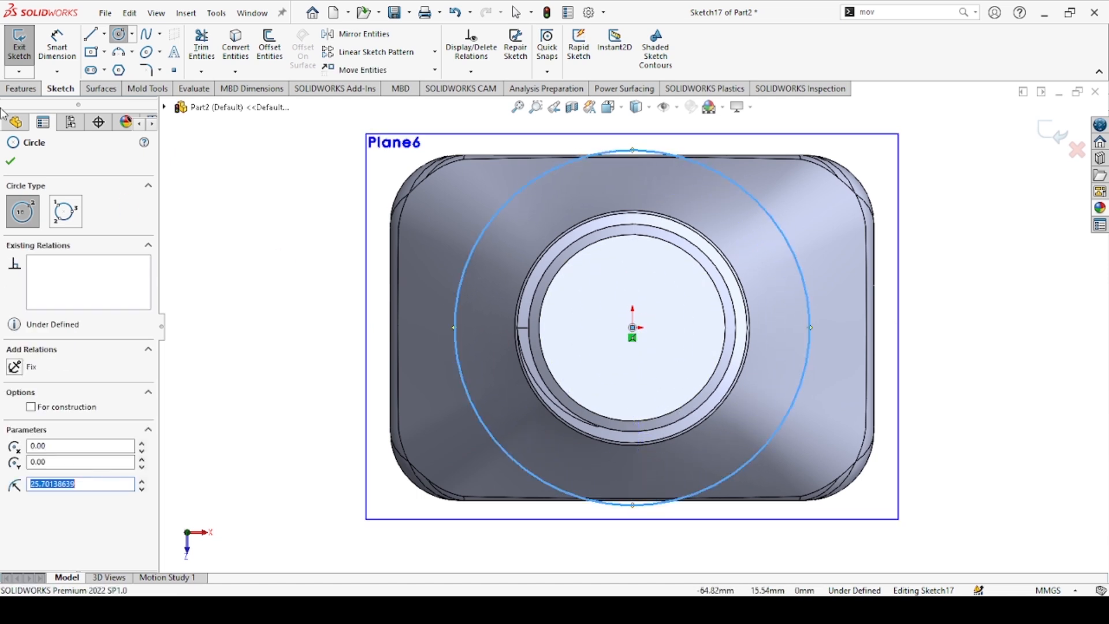
Dimension the circle's diameter and set it to 50 mm.
{"action": "left_click", "coordinate": [56, 46]}
{"action": "left_click", "coordinate": [486, 241]}
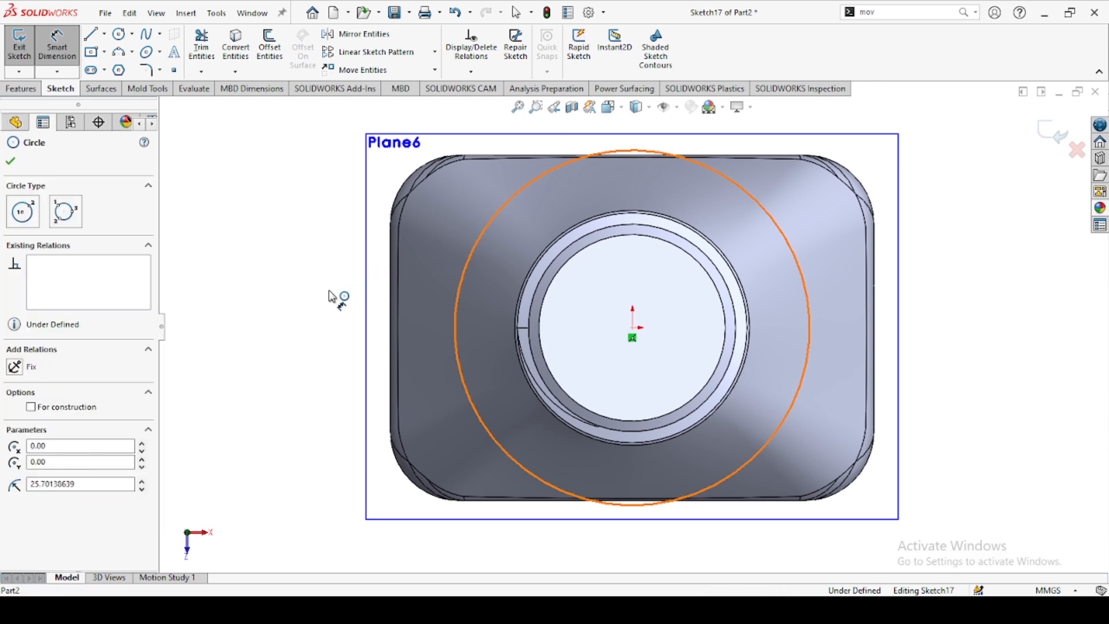
{"action": "left_click", "coordinate": [316, 313]}
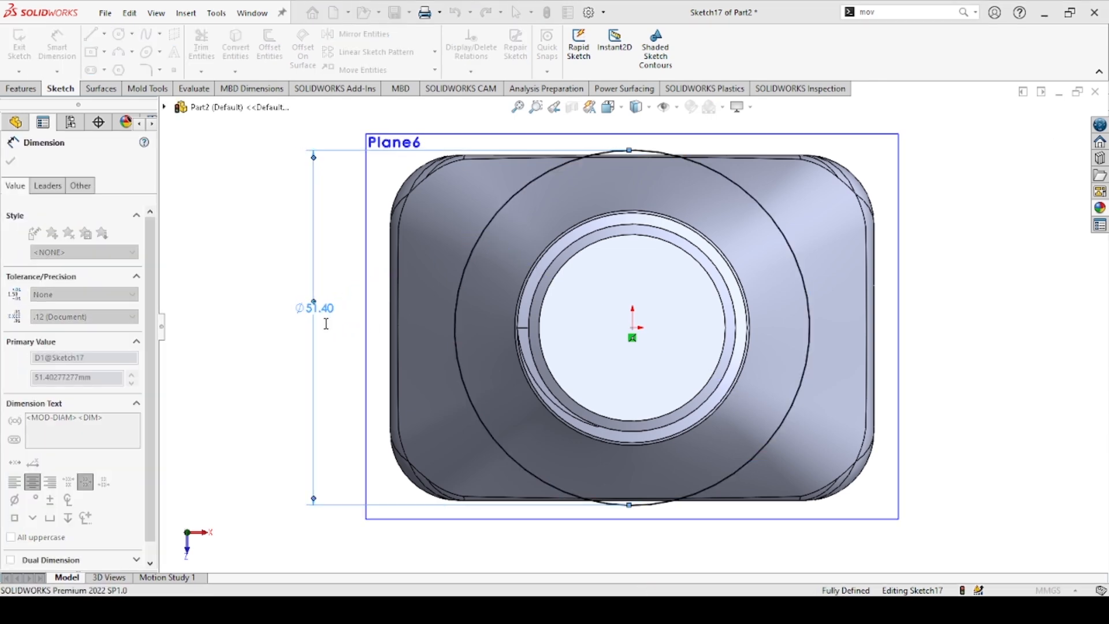
{"action": "left_click", "coordinate": [252, 293]}
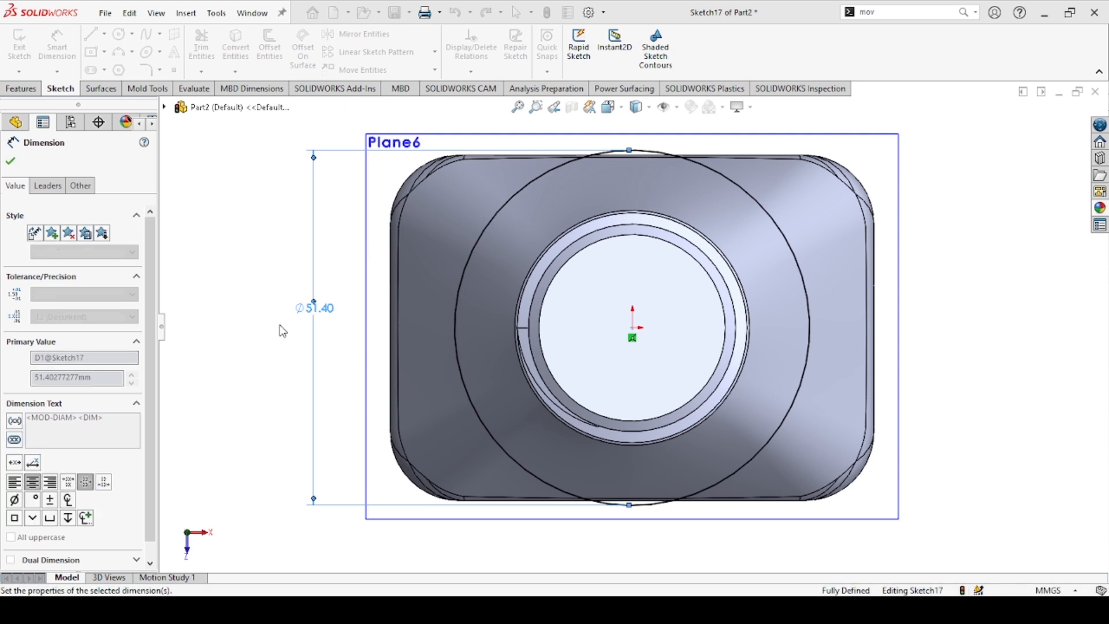
{"action": "double_click", "coordinate": [327, 311]}
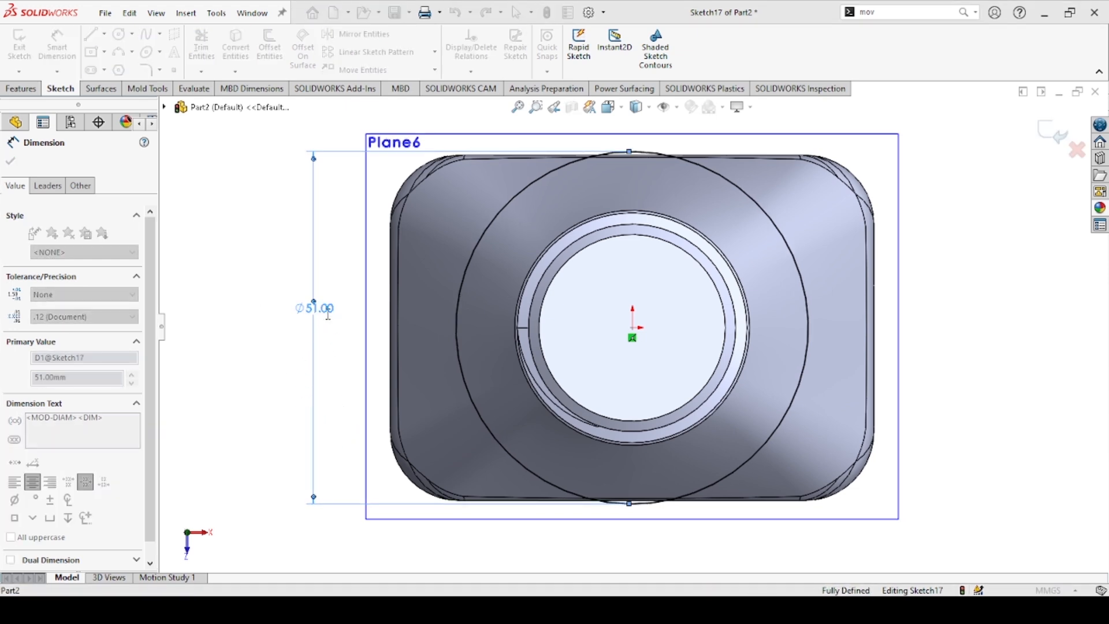
{"action": "key", "text": "Return"}
{"action": "left_click", "coordinate": [266, 291]}
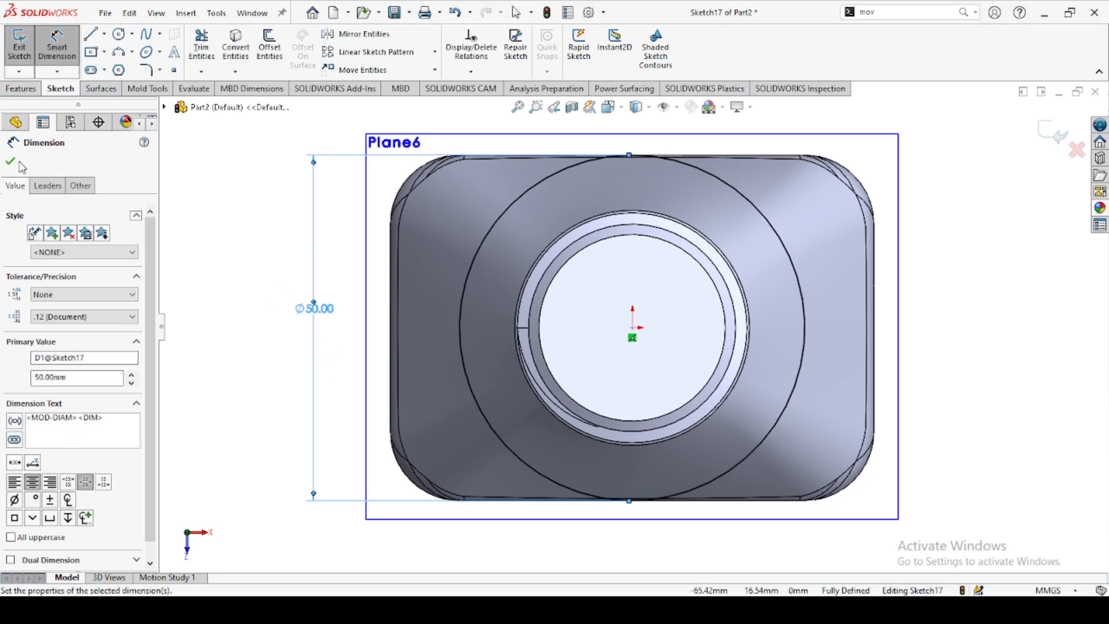
{"action": "left_click", "coordinate": [10, 163]}
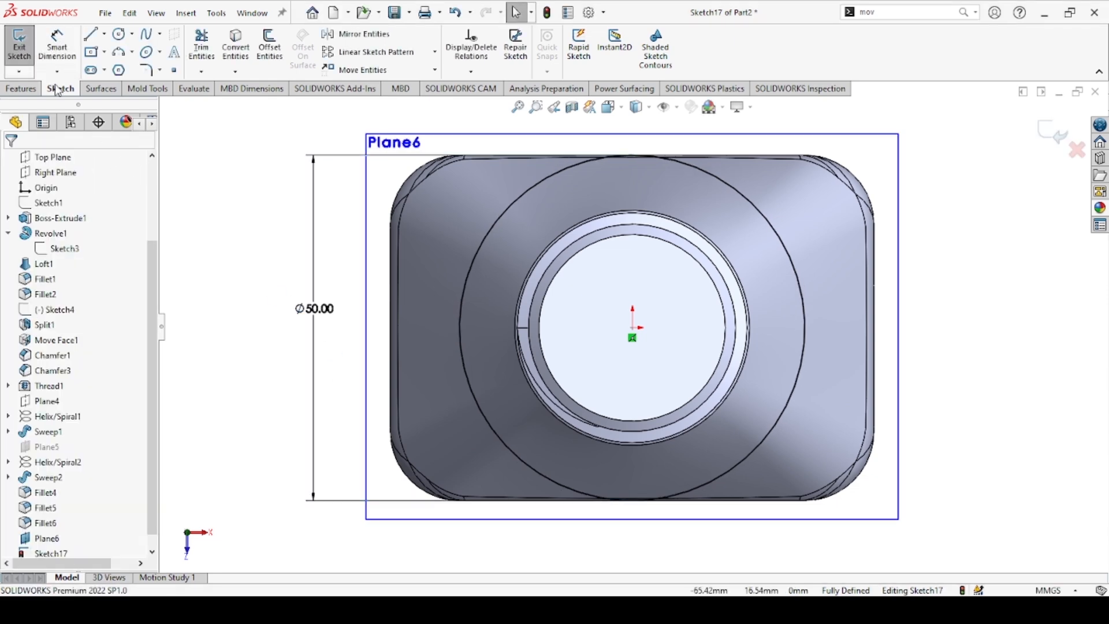
Set up a swept boss with a circular profile of 2 mm diameter, using the sketched circle as its path.
{"action": "left_click", "coordinate": [94, 89]}
{"action": "left_click", "coordinate": [22, 89]}
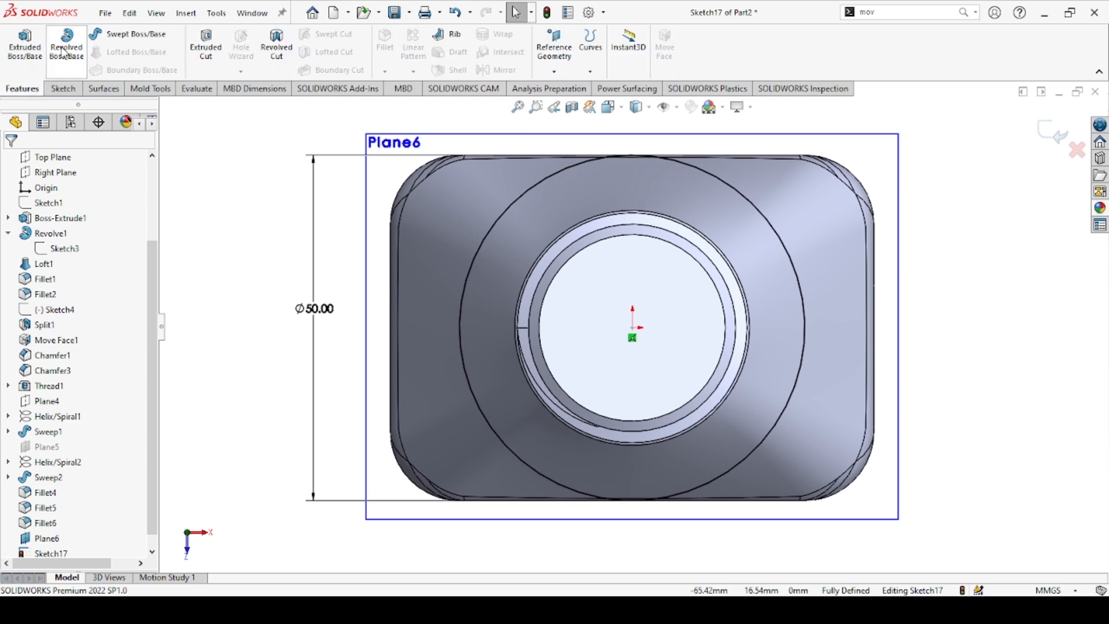
{"action": "left_click", "coordinate": [127, 34]}
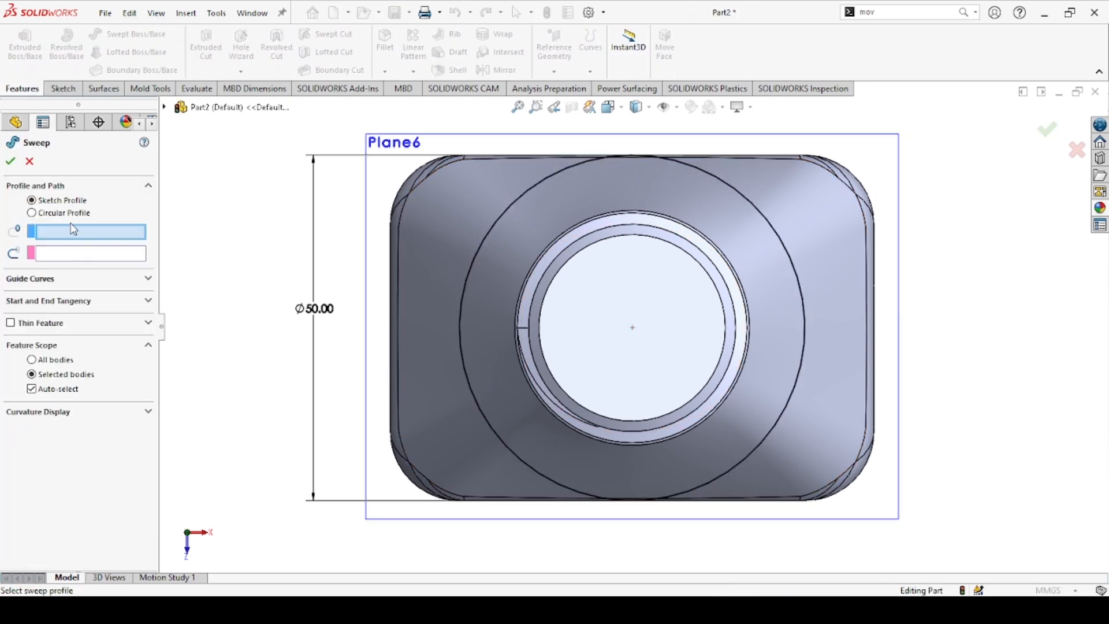
{"action": "left_click", "coordinate": [64, 214]}
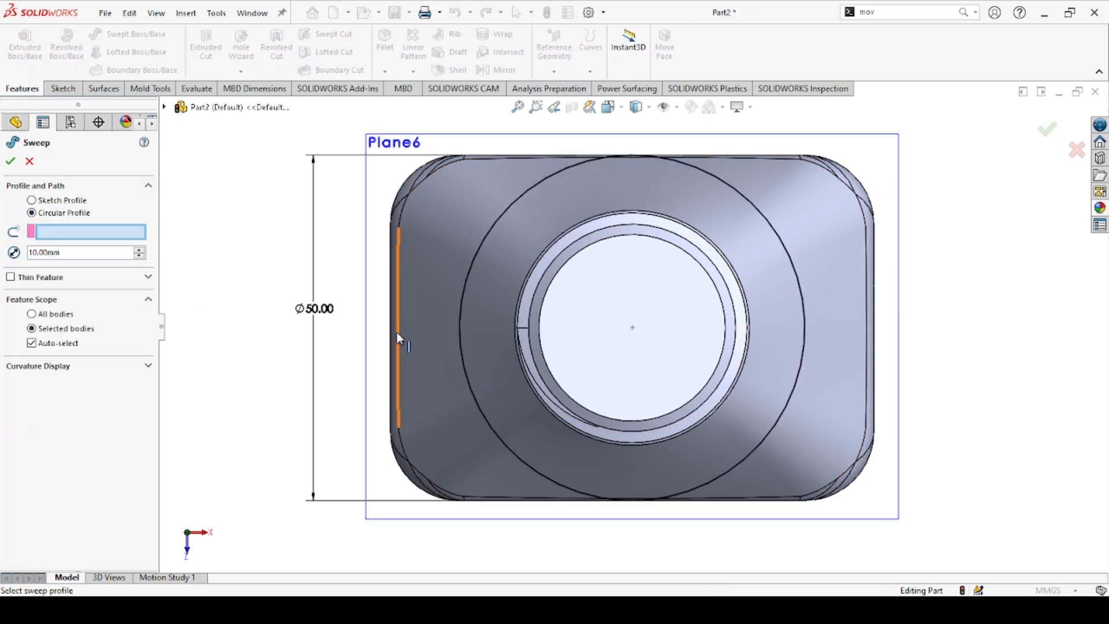
{"action": "left_click", "coordinate": [461, 297]}
{"action": "mouse_move", "coordinate": [593, 457]}
{"action": "middle_mouse_down"}
{"action": "mouse_move", "coordinate": [611, 426]}
{"action": "mouse_move", "coordinate": [636, 438]}
{"action": "middle_mouse_up"}
{"action": "key", "text": "f"}
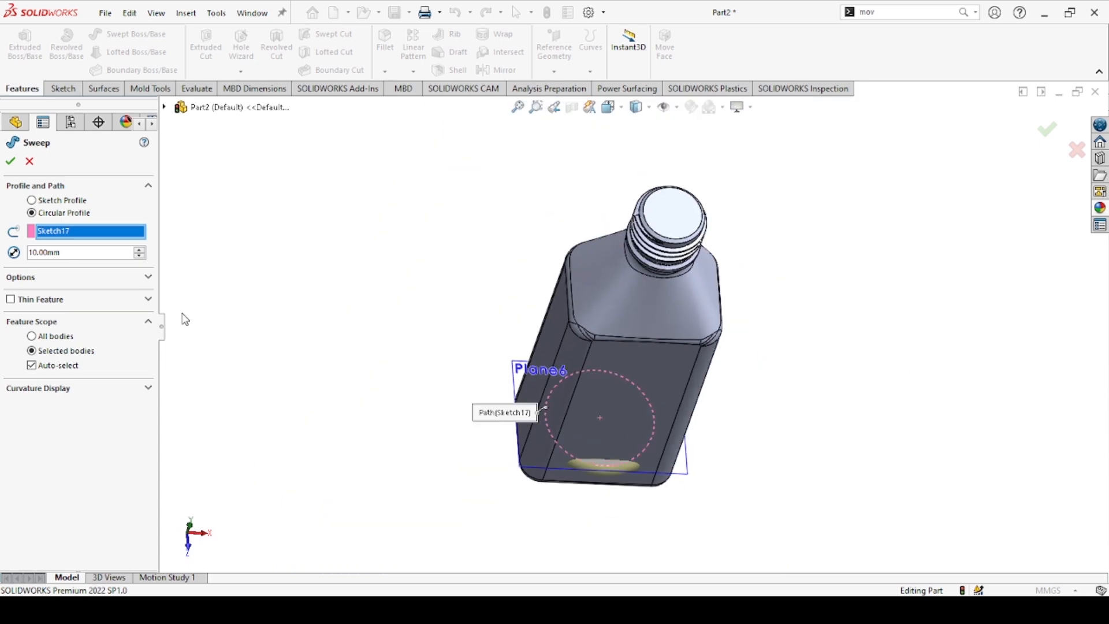
{"action": "left_click", "coordinate": [82, 256]}
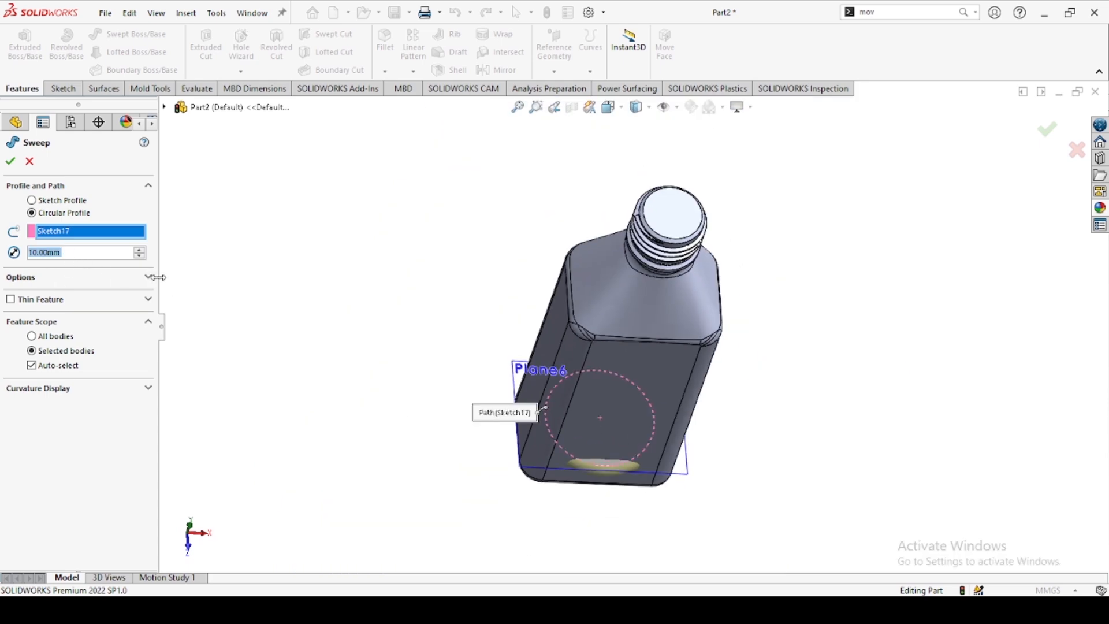
{"action": "type", "text": "2"}
{"action": "key", "text": "Return"}
{"action": "scroll", "coordinate": [623, 466], "scroll_direction": "down", "scroll_amount": 8}
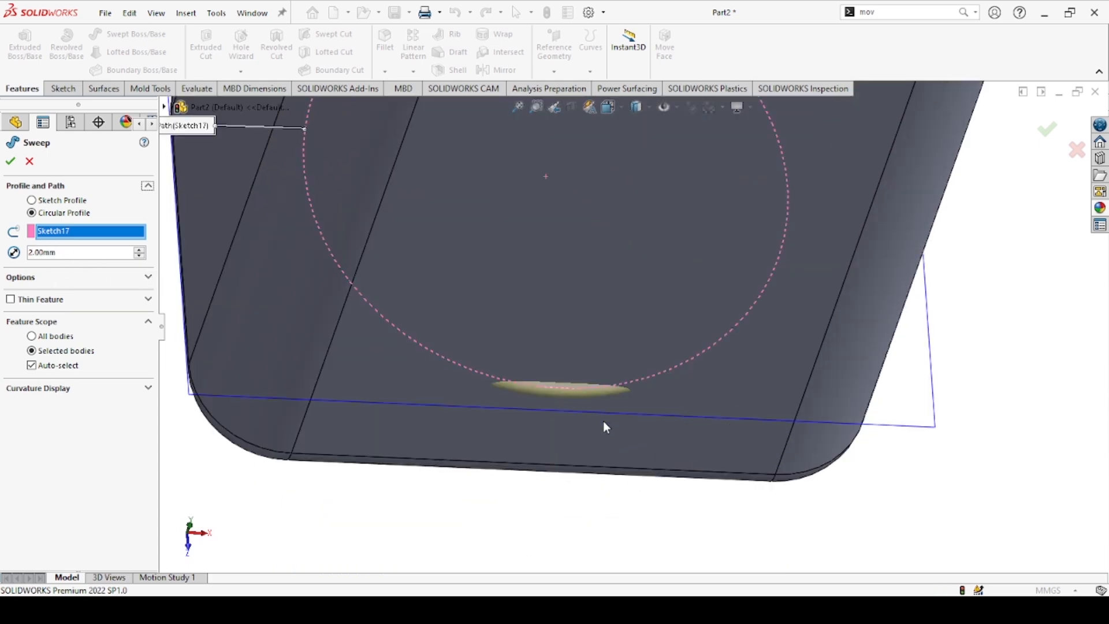
{"action": "middle_click_drag", "start_coordinate": [603, 421], "coordinate": [578, 334]}
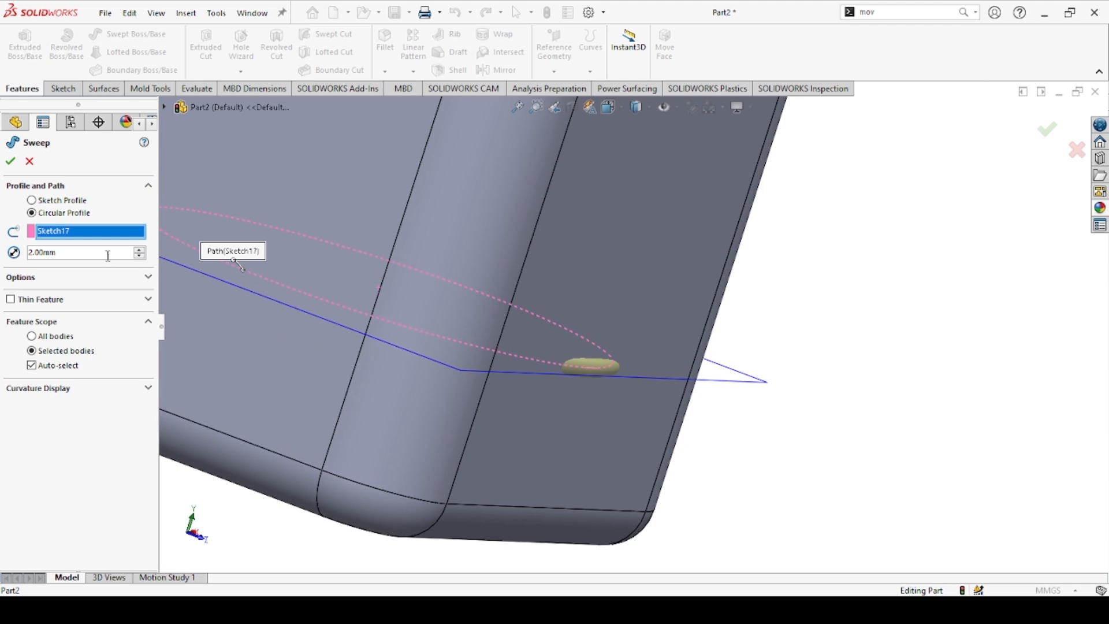
Set the sweep's circular profile diameter to 3 mm, accept the feature and hide the offset plane.
{"action": "left_click_drag", "start_coordinate": [108, 255], "coordinate": [3, 258]}
{"action": "type", "text": "3"}
{"action": "key", "text": "Return"}
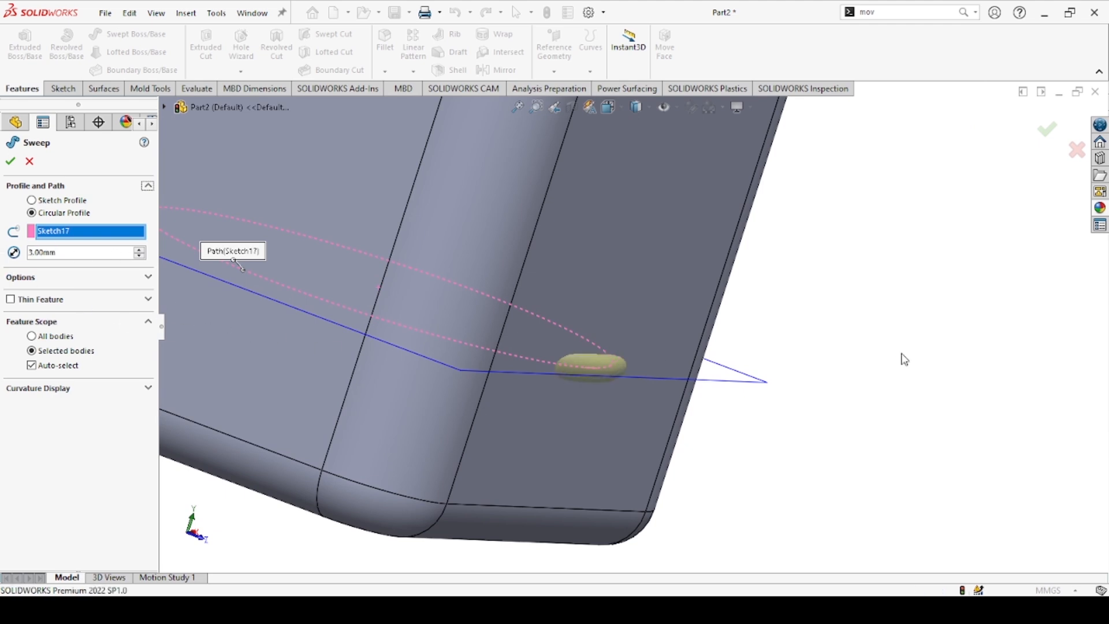
{"action": "left_click_drag", "start_coordinate": [86, 254], "coordinate": [3, 253]}
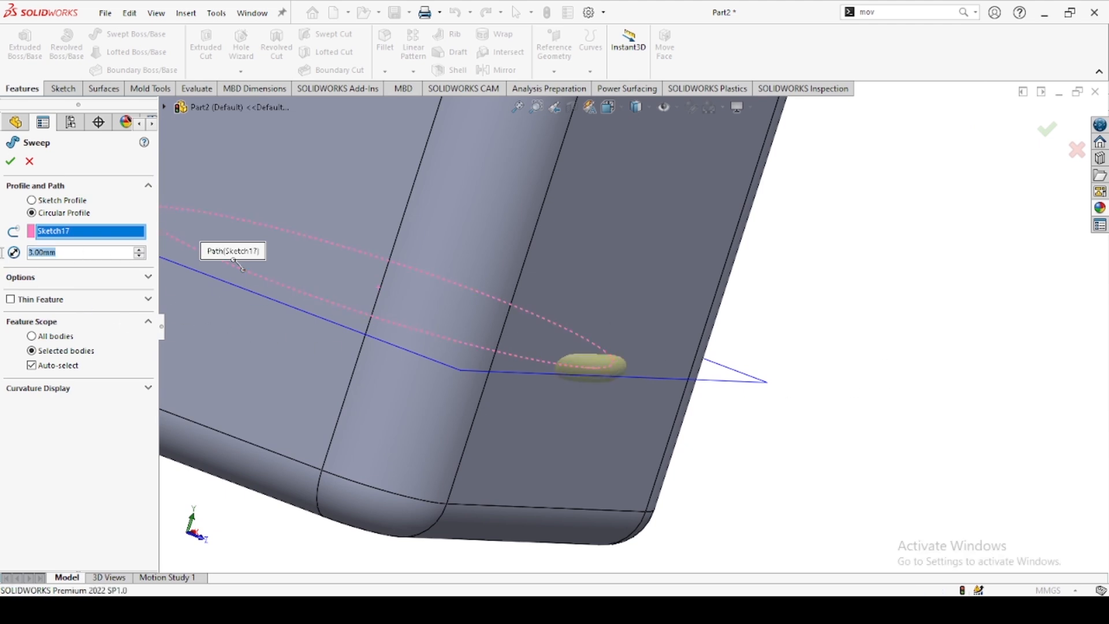
{"action": "left_click", "coordinate": [13, 162]}
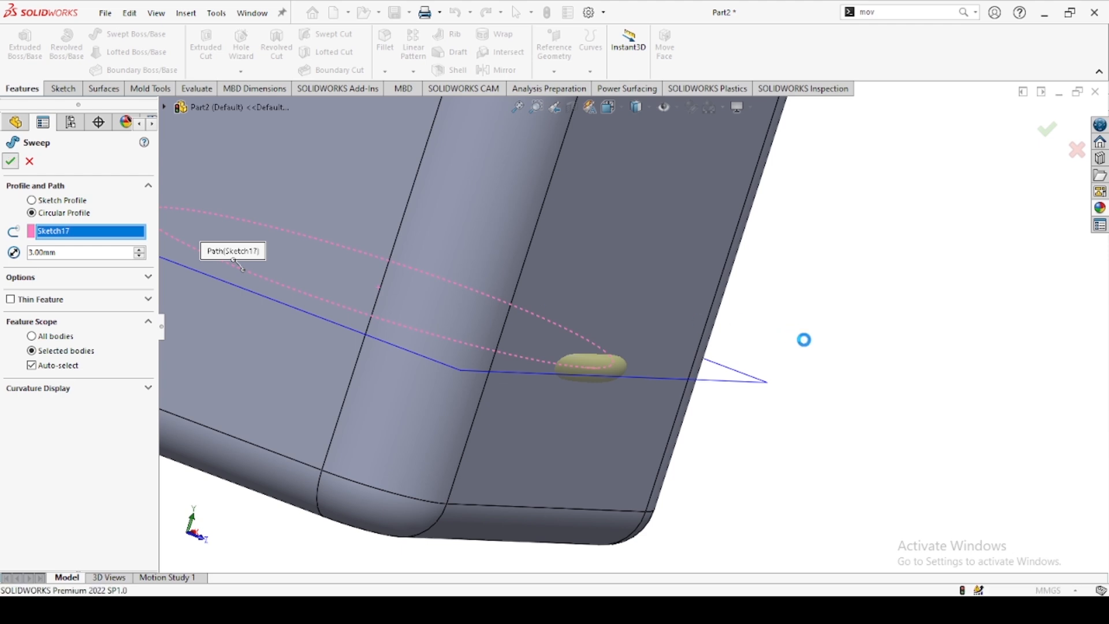
{"action": "left_click", "coordinate": [767, 385]}
{"action": "left_click", "coordinate": [817, 361]}
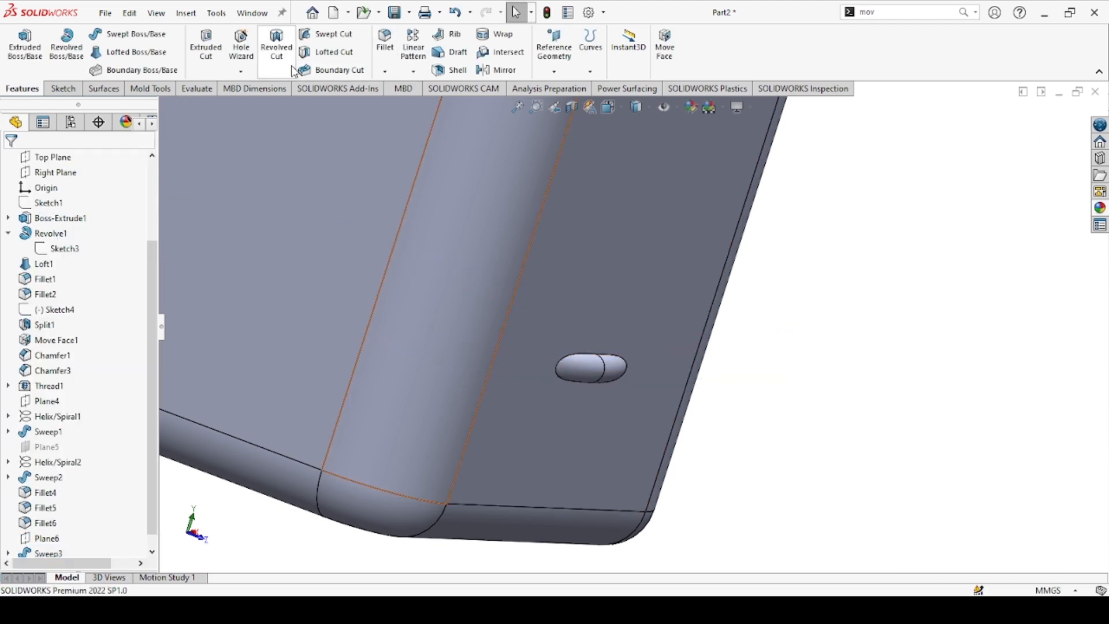
Fillet the base edges of the bumps on two adjacent side faces with a 5 mm radius.
{"action": "left_click", "coordinate": [386, 63]}
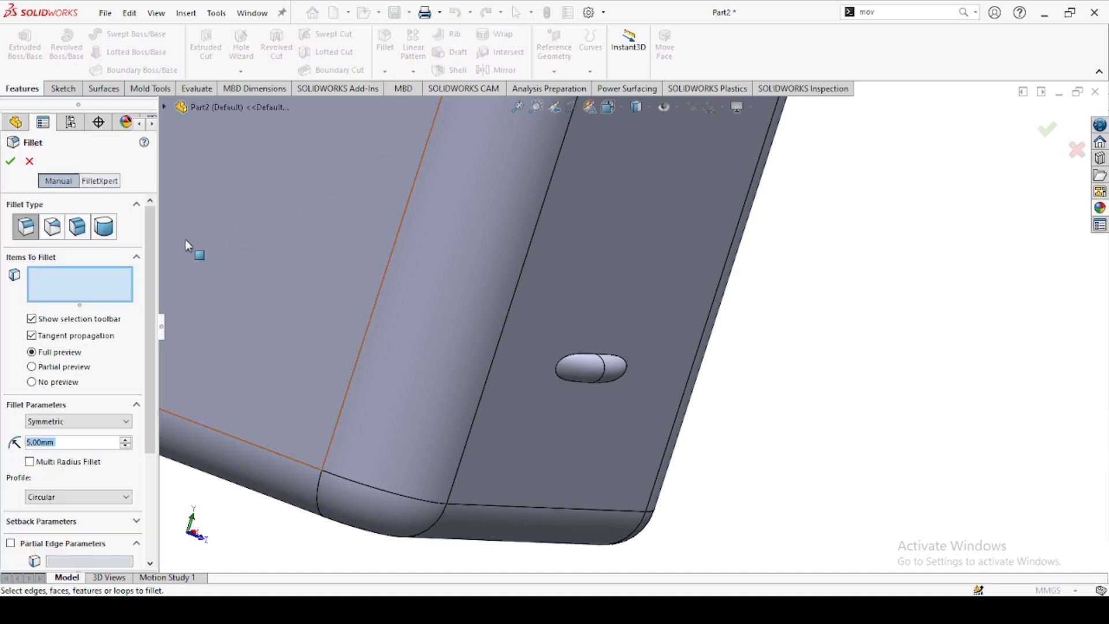
{"action": "left_click", "coordinate": [587, 362]}
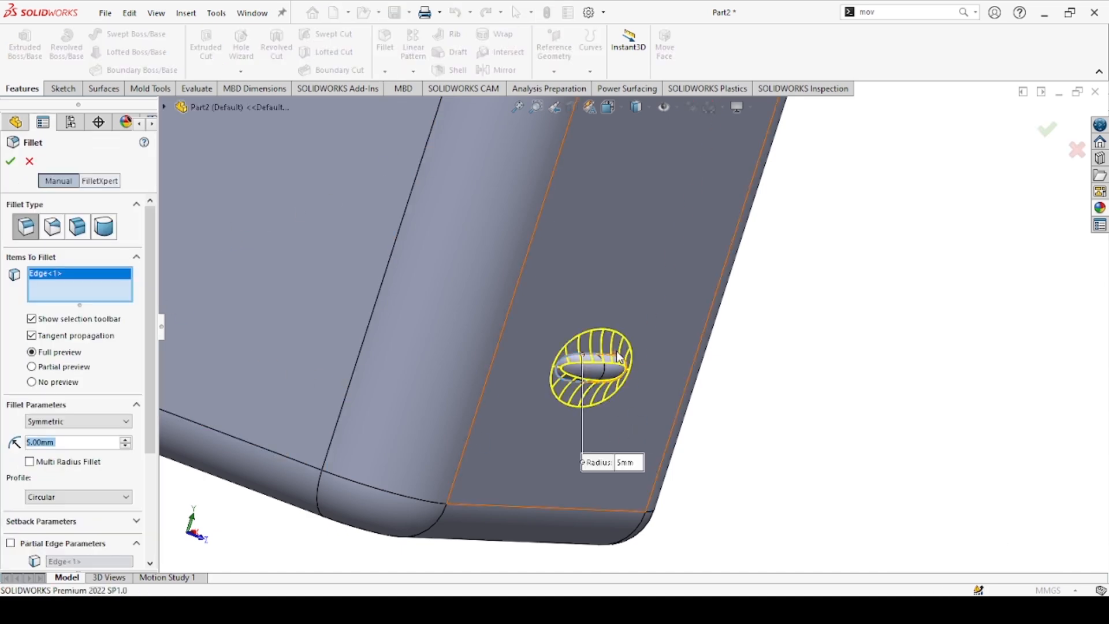
{"action": "middle_click_drag", "start_coordinate": [587, 362], "coordinate": [520, 270]}
{"action": "middle_click_drag", "start_coordinate": [581, 305], "coordinate": [602, 346]}
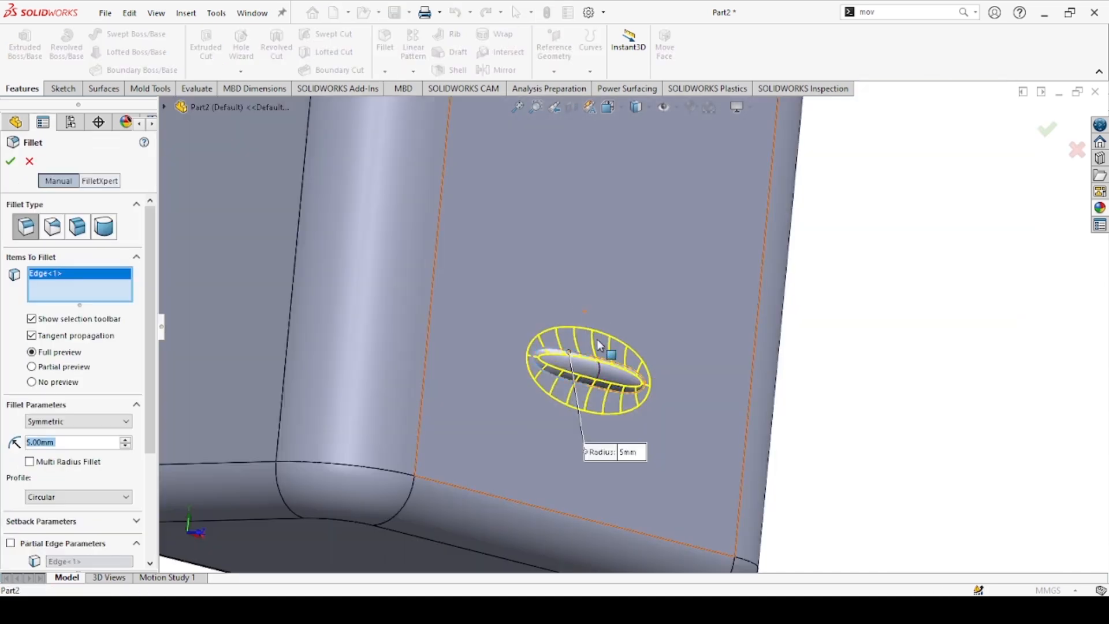
{"action": "scroll", "coordinate": [601, 386], "scroll_direction": "up", "scroll_amount": 4}
{"action": "middle_click_drag", "start_coordinate": [602, 388], "coordinate": [713, 364]}
{"action": "scroll", "coordinate": [391, 349], "scroll_direction": "down", "scroll_amount": 4}
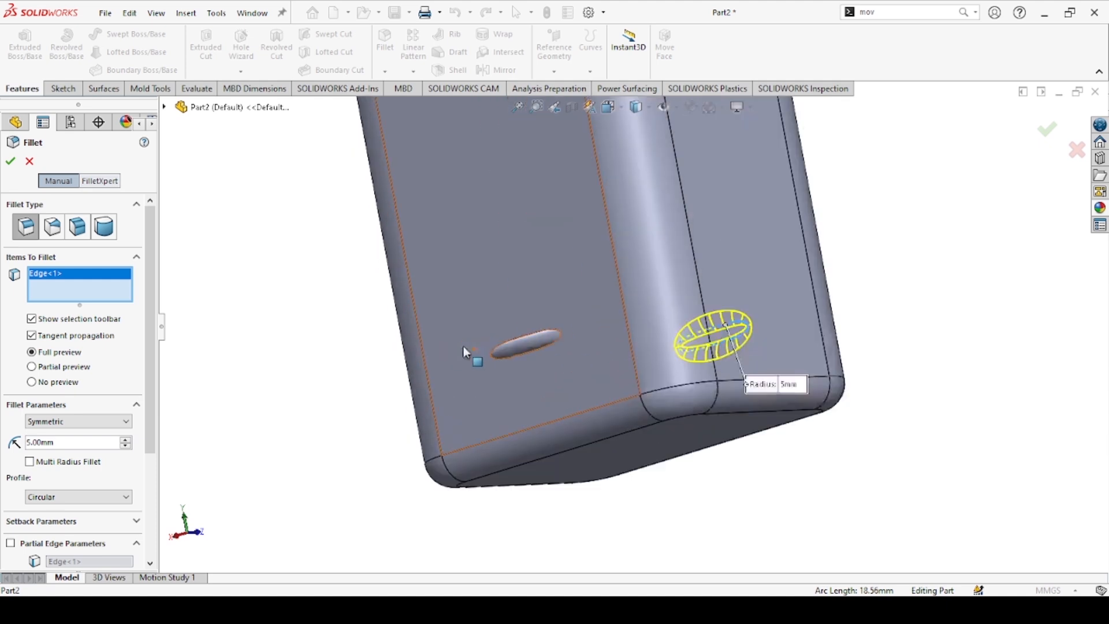
{"action": "left_click", "coordinate": [580, 347]}
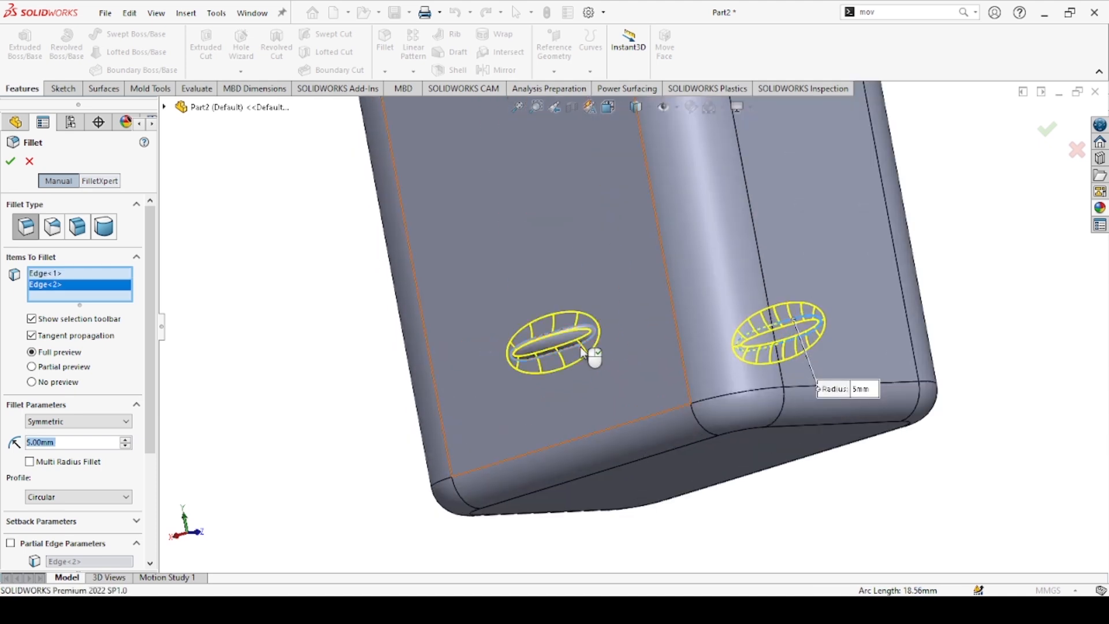
{"action": "left_click", "coordinate": [12, 164]}
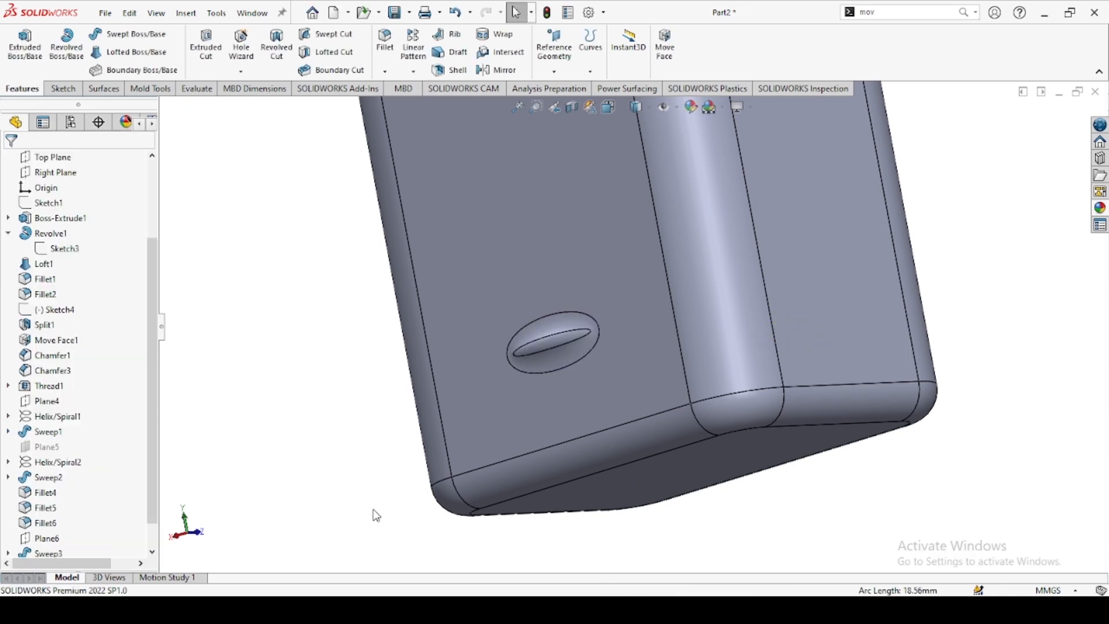
Set up a linear pattern of the bump sweep and its fillet along the body's vertical edge.
{"action": "scroll", "coordinate": [663, 502], "scroll_direction": "up", "scroll_amount": 2}
{"action": "scroll", "coordinate": [608, 334], "scroll_direction": "up", "scroll_amount": 2}
{"action": "scroll", "coordinate": [607, 334], "scroll_direction": "down", "scroll_amount": 4}
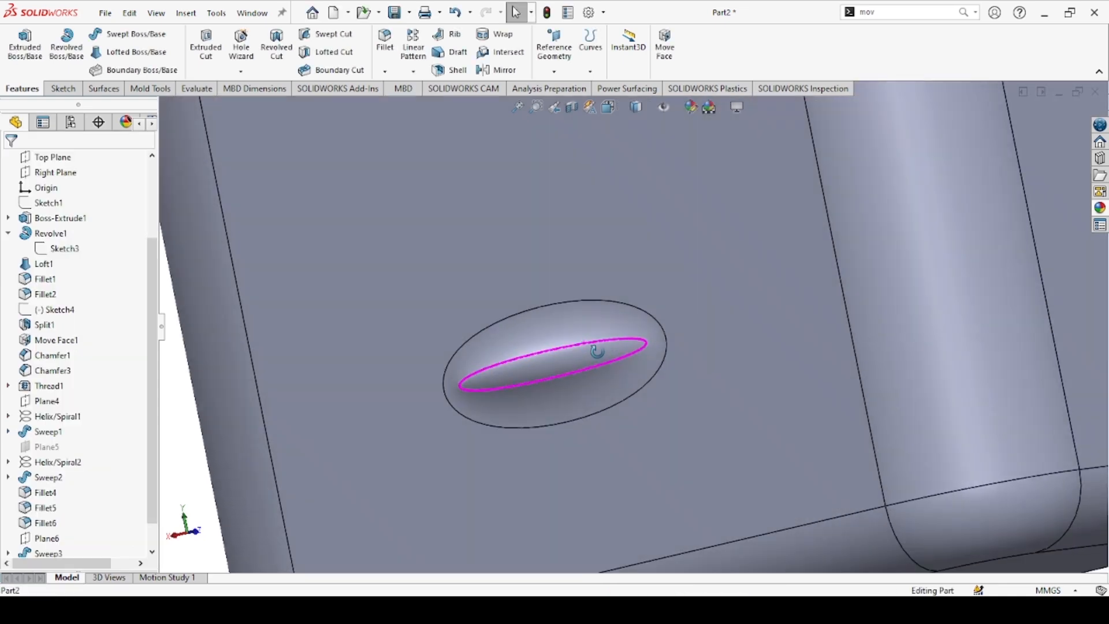
{"action": "middle_click_drag", "start_coordinate": [597, 349], "coordinate": [854, 389]}
{"action": "scroll", "coordinate": [999, 336], "scroll_direction": "up", "scroll_amount": 6}
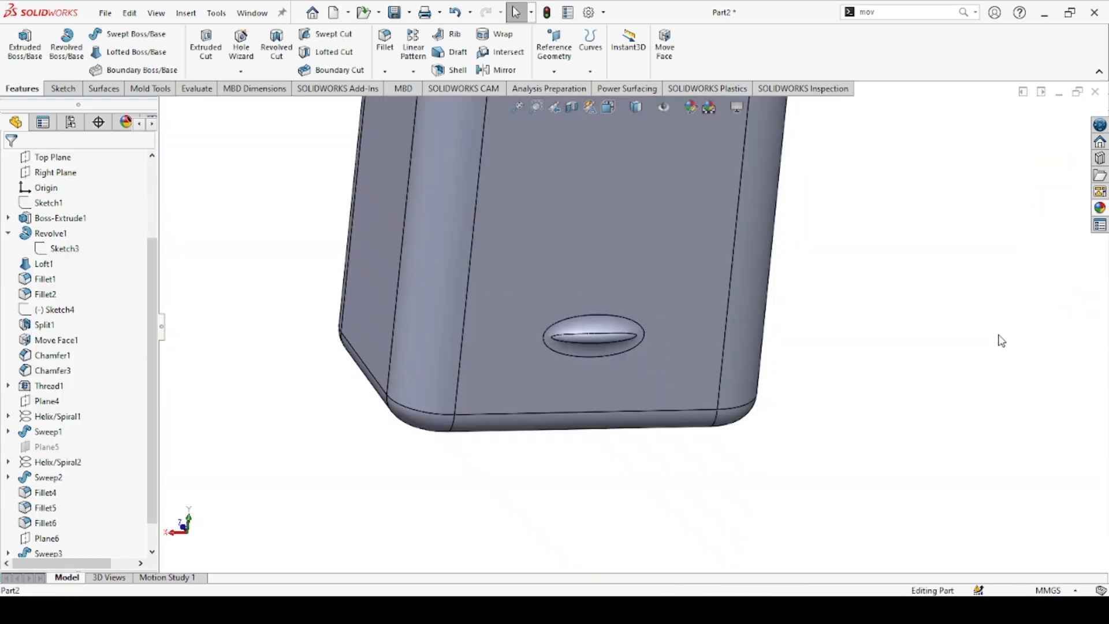
{"action": "scroll", "coordinate": [87, 519], "scroll_direction": "down", "scroll_amount": 1}
{"action": "left_click", "coordinate": [46, 535]}
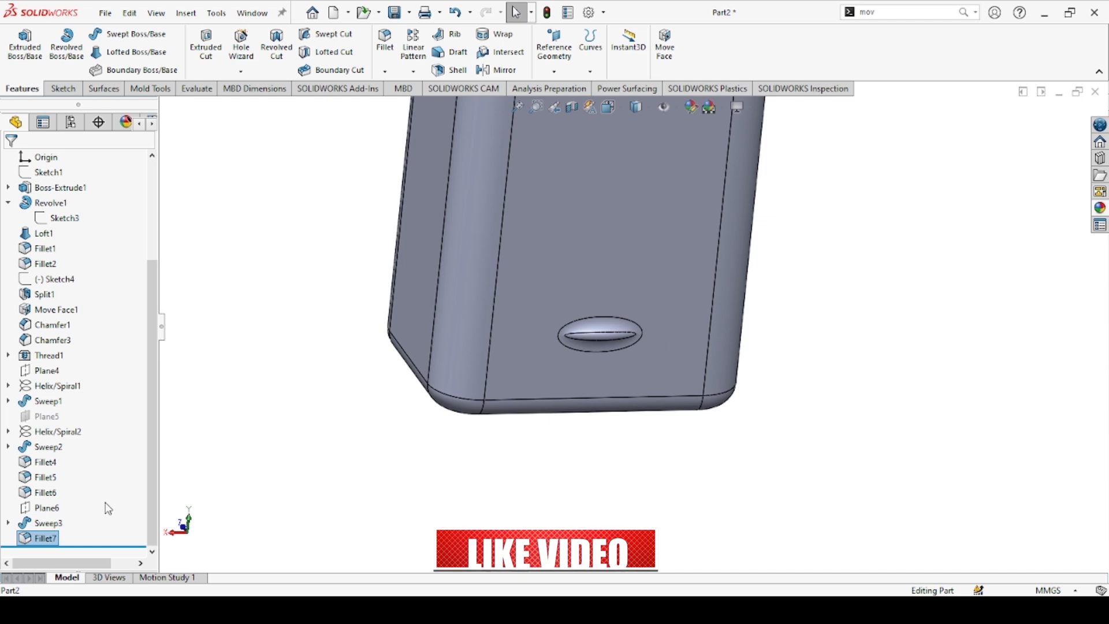
{"action": "left_click", "coordinate": [46, 524], "text": "ctrl"}
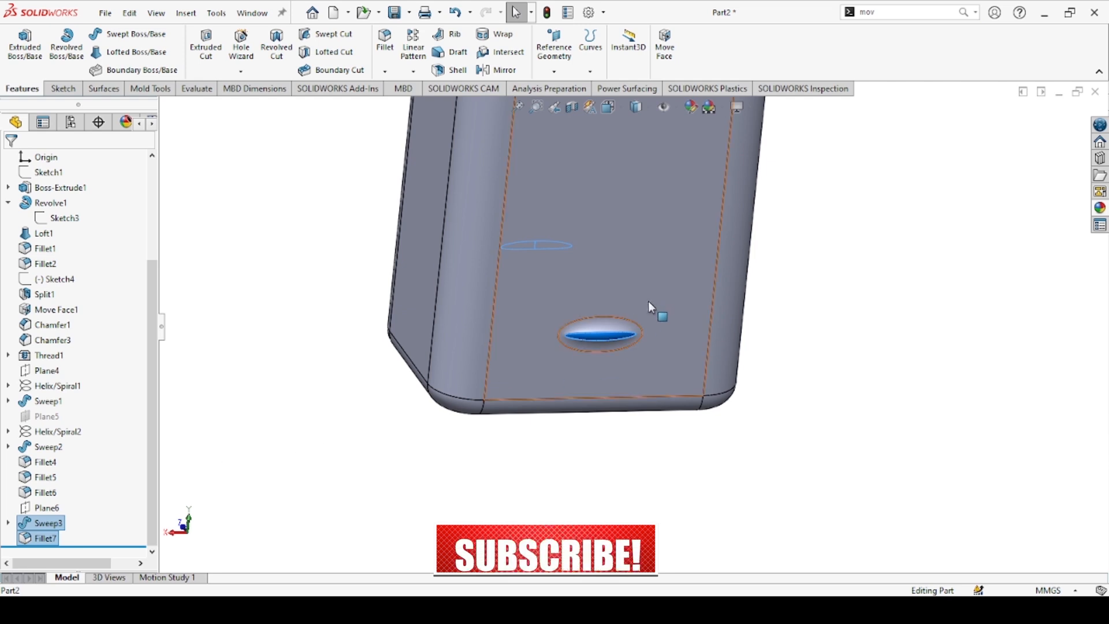
{"action": "left_click", "coordinate": [188, 468]}
{"action": "left_click", "coordinate": [37, 539]}
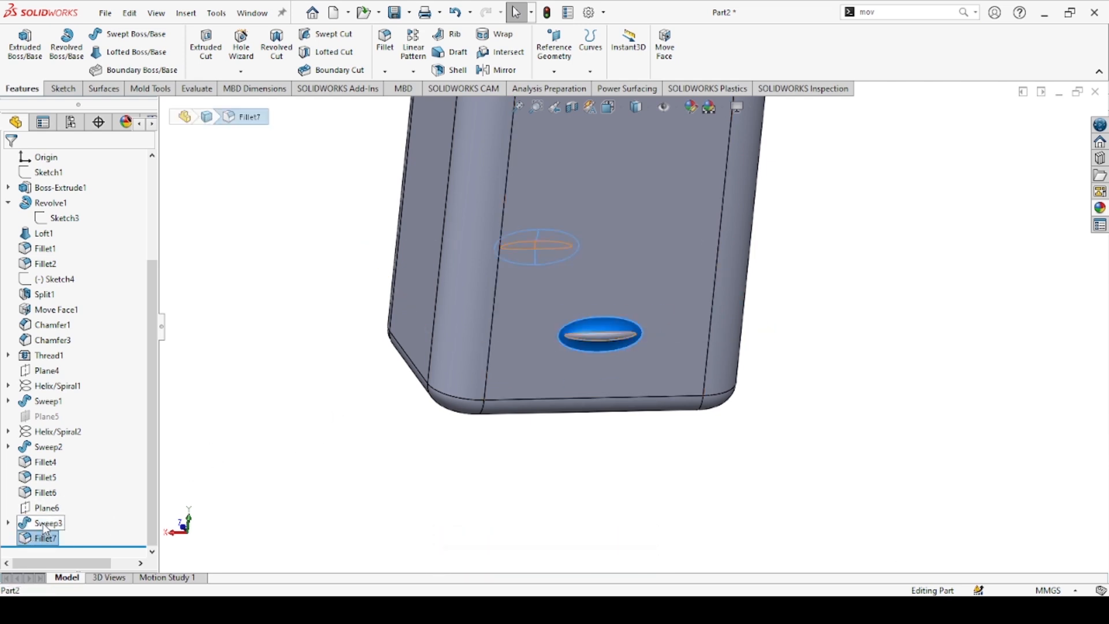
{"action": "left_click", "coordinate": [52, 529], "text": "ctrl"}
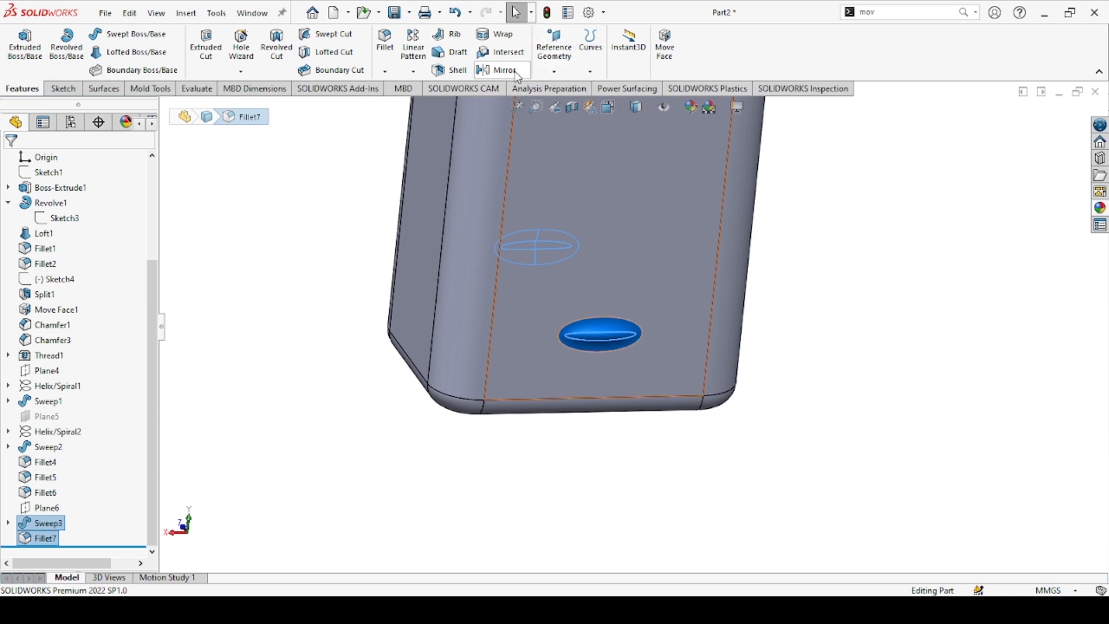
{"action": "left_click", "coordinate": [415, 77]}
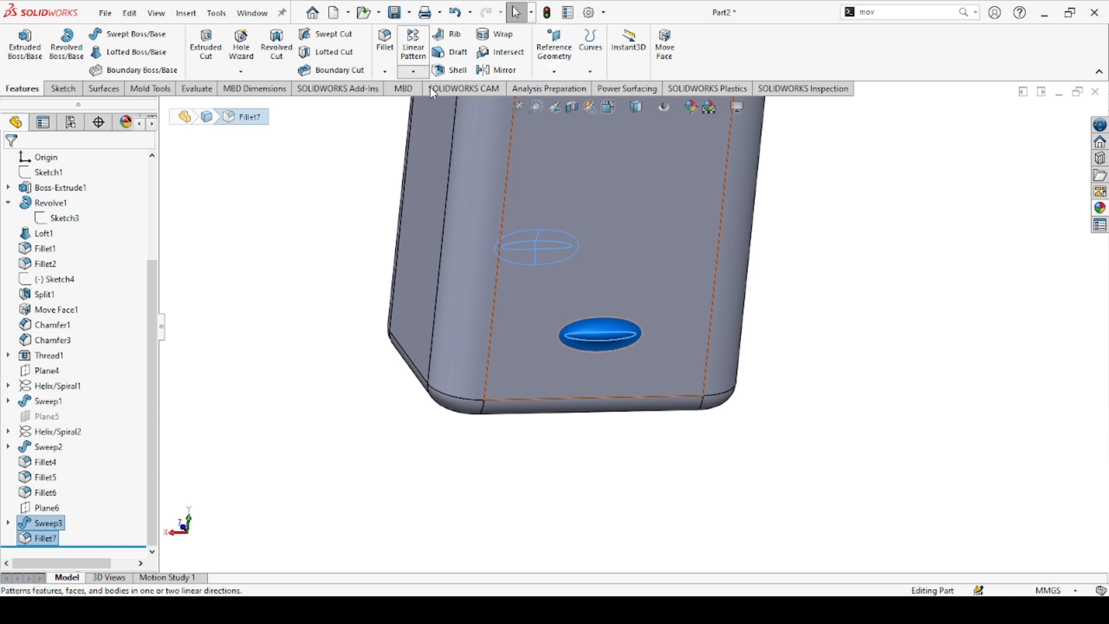
{"action": "left_click", "coordinate": [430, 87]}
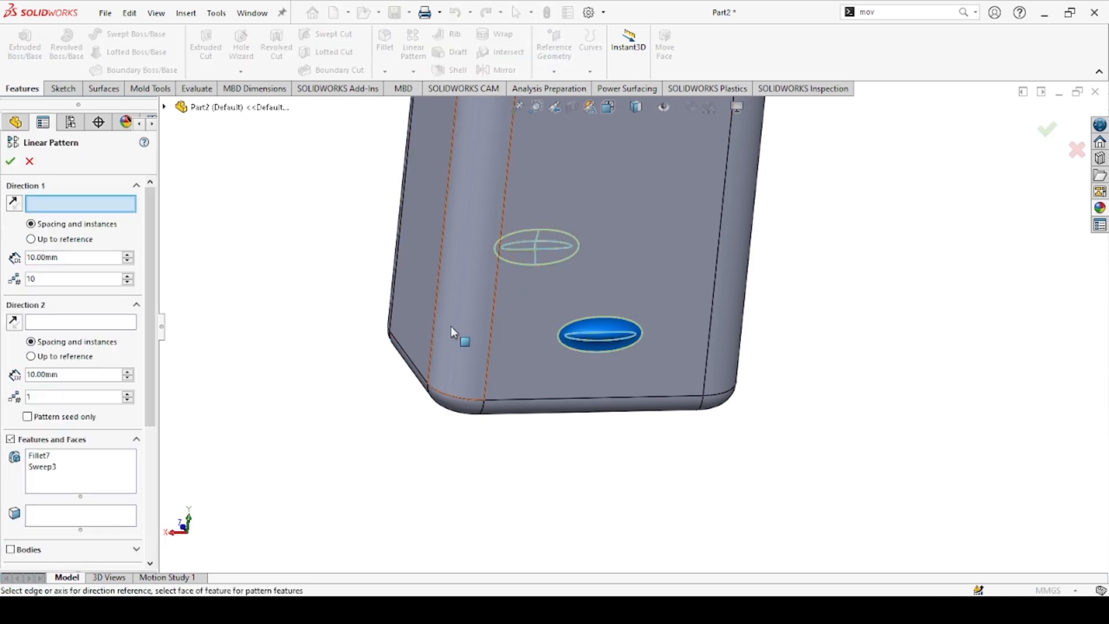
{"action": "left_click", "coordinate": [493, 337]}
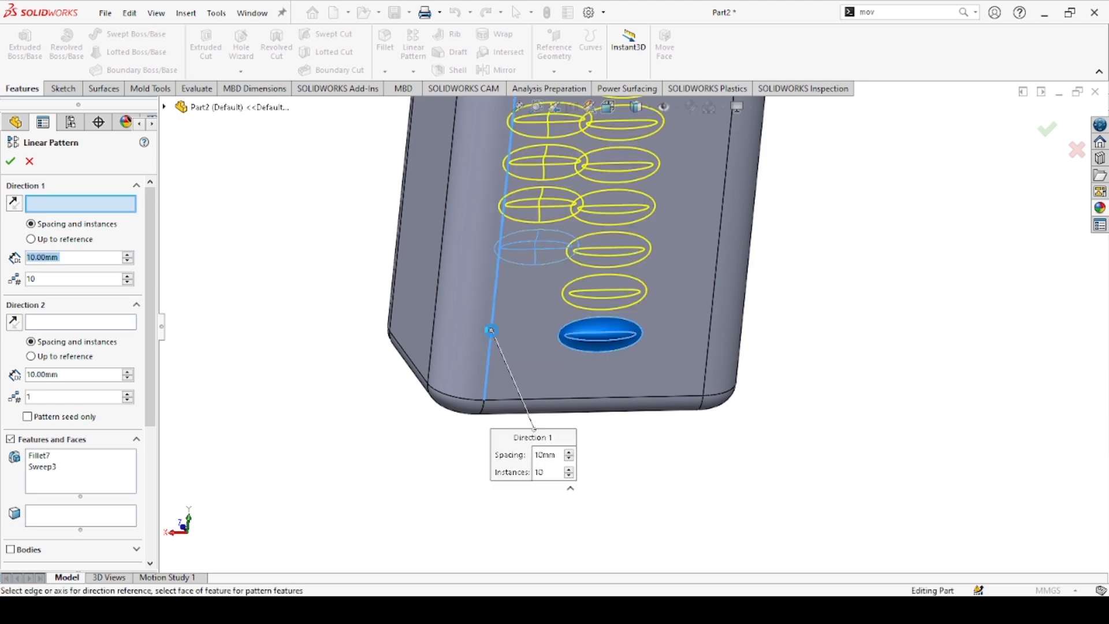
Set the bump pattern's spacing to 15 mm with 7 instances and accept it.
{"action": "scroll", "coordinate": [520, 347], "scroll_direction": "up", "scroll_amount": 5}
{"action": "middle_click_drag", "start_coordinate": [554, 318], "coordinate": [712, 248]}
{"action": "scroll", "coordinate": [514, 306], "scroll_direction": "down", "scroll_amount": 5}
{"action": "scroll", "coordinate": [514, 306], "scroll_direction": "down", "scroll_amount": 3}
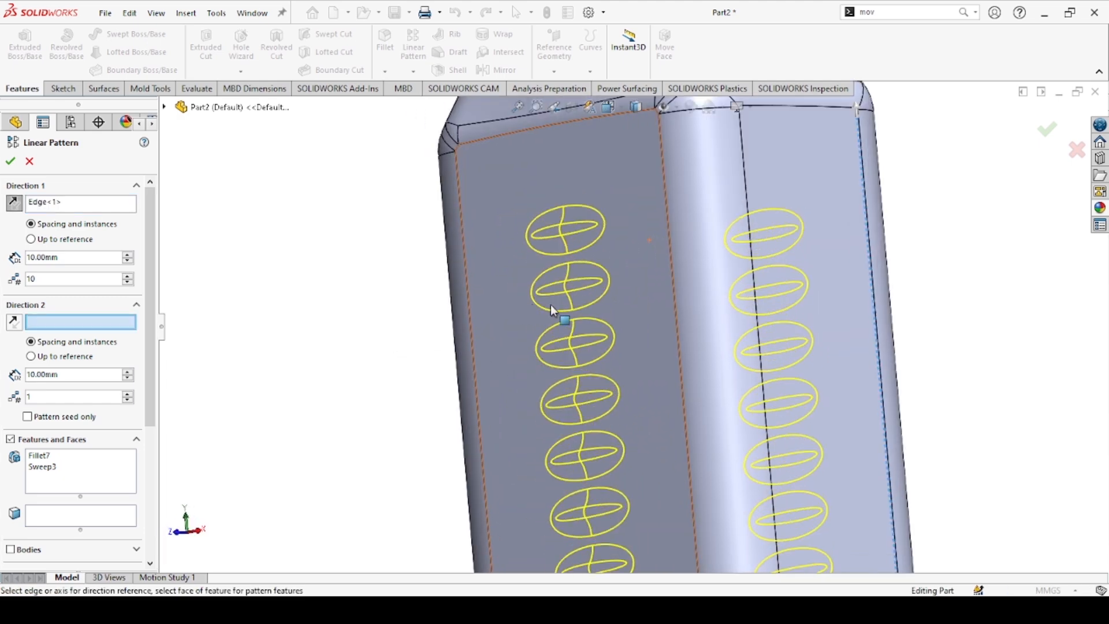
{"action": "left_click_drag", "start_coordinate": [59, 257], "coordinate": [30, 257]}
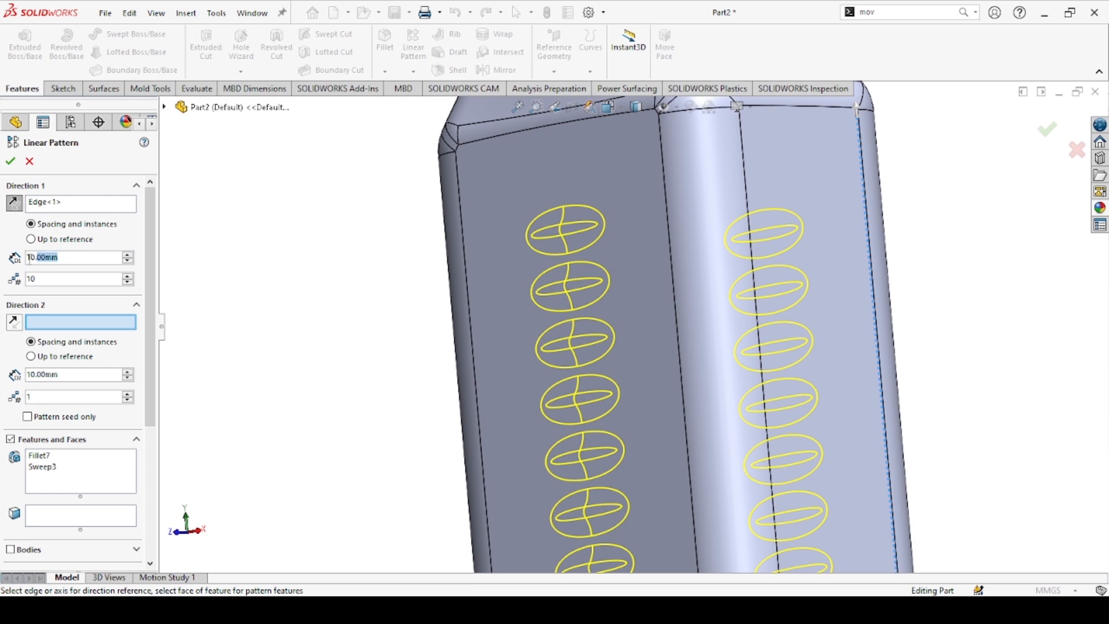
{"action": "type", "text": "5"}
{"action": "key", "text": "Return"}
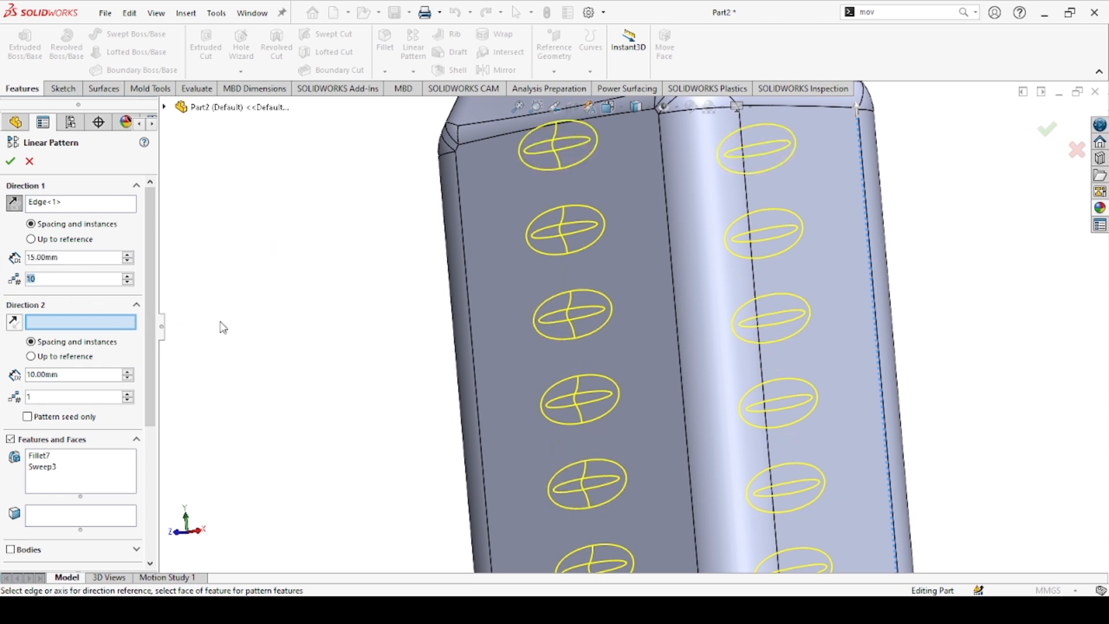
{"action": "scroll", "coordinate": [475, 355], "scroll_direction": "up", "scroll_amount": 3}
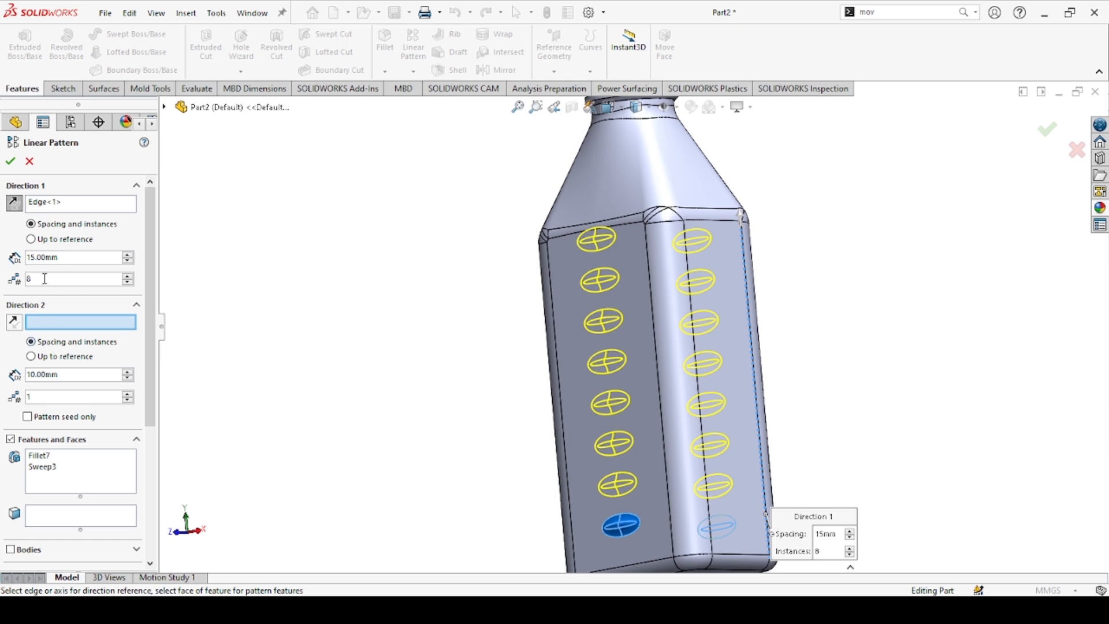
{"action": "left_click_drag", "start_coordinate": [57, 278], "coordinate": [28, 280]}
{"action": "type", "text": "7"}
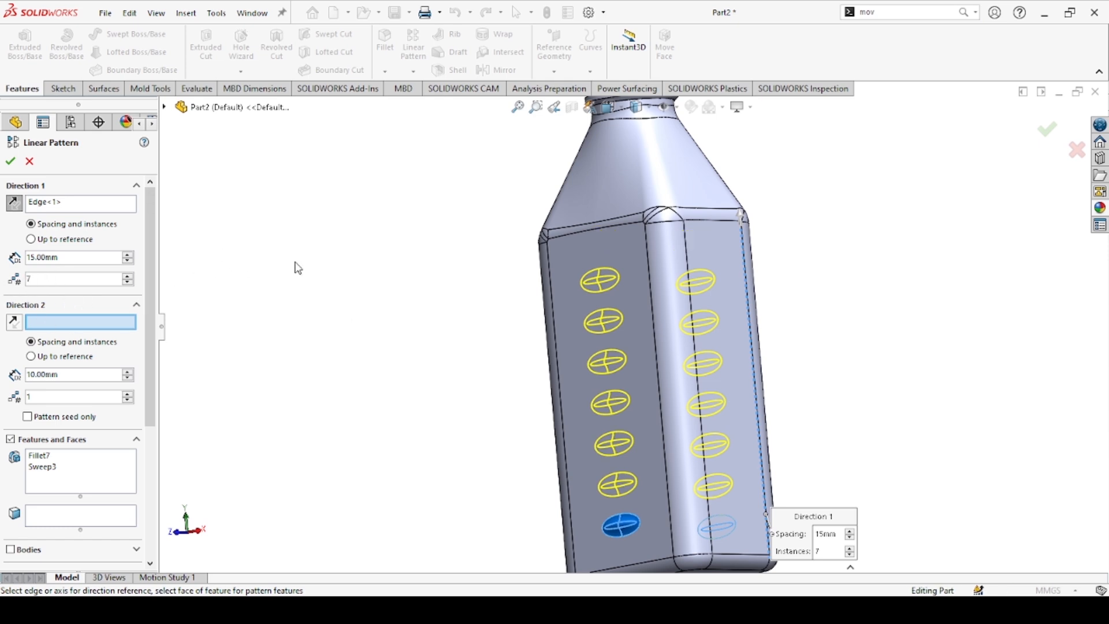
{"action": "left_click", "coordinate": [14, 165]}
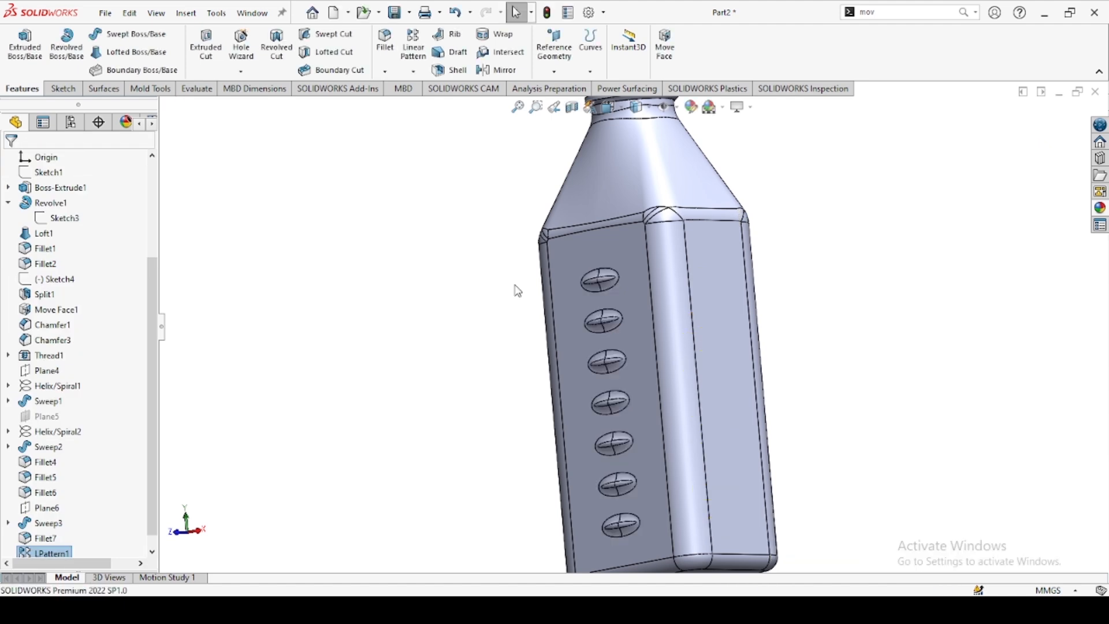
Open the High Gloss plastic category in the appearance library.
{"action": "scroll", "coordinate": [575, 343], "scroll_direction": "up", "scroll_amount": 3}
{"action": "middle_click_drag", "start_coordinate": [575, 343], "coordinate": [682, 300]}
{"action": "scroll", "coordinate": [683, 299], "scroll_direction": "down", "scroll_amount": 2}
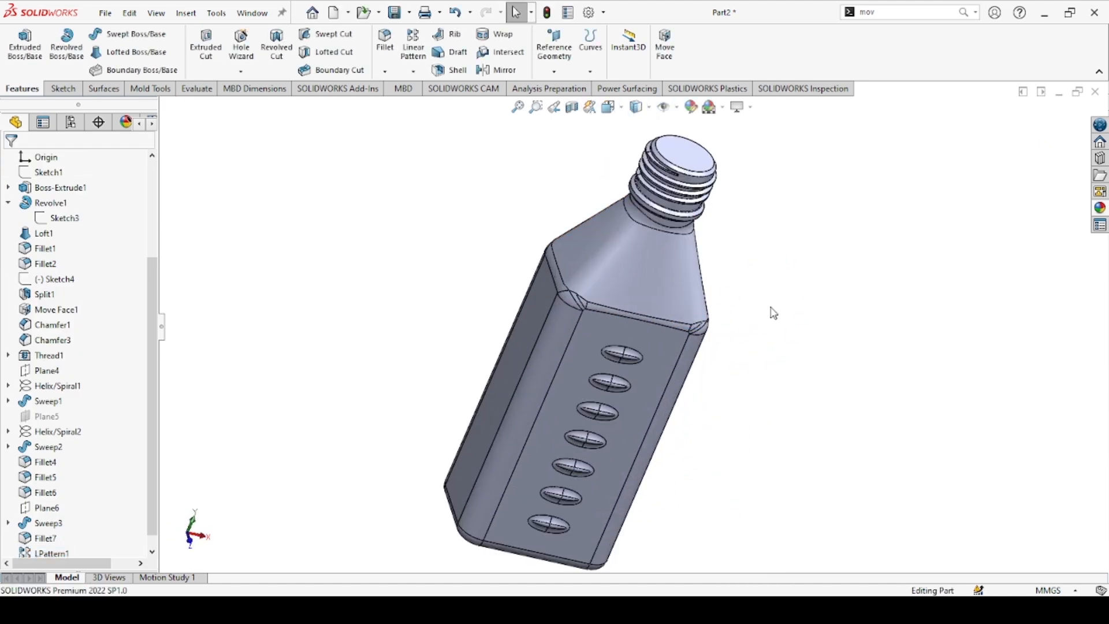
{"action": "scroll", "coordinate": [702, 146], "scroll_direction": "down", "scroll_amount": 4}
{"action": "middle_click_drag", "start_coordinate": [676, 213], "coordinate": [664, 248]}
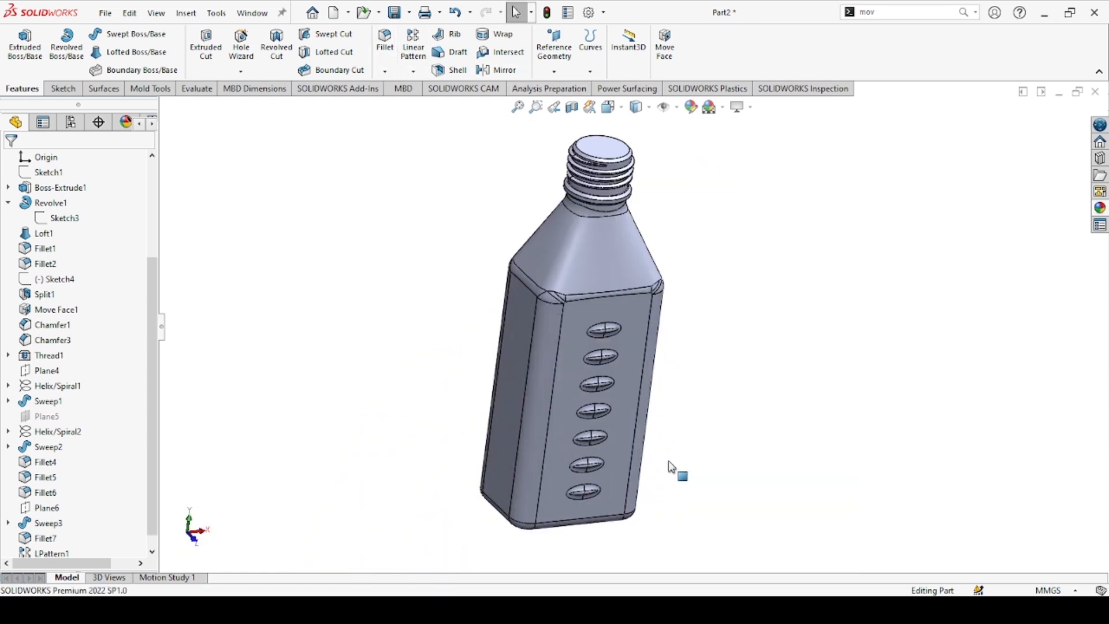
{"action": "middle_click_drag", "start_coordinate": [671, 432], "coordinate": [680, 399]}
{"action": "left_click", "coordinate": [1100, 208]}
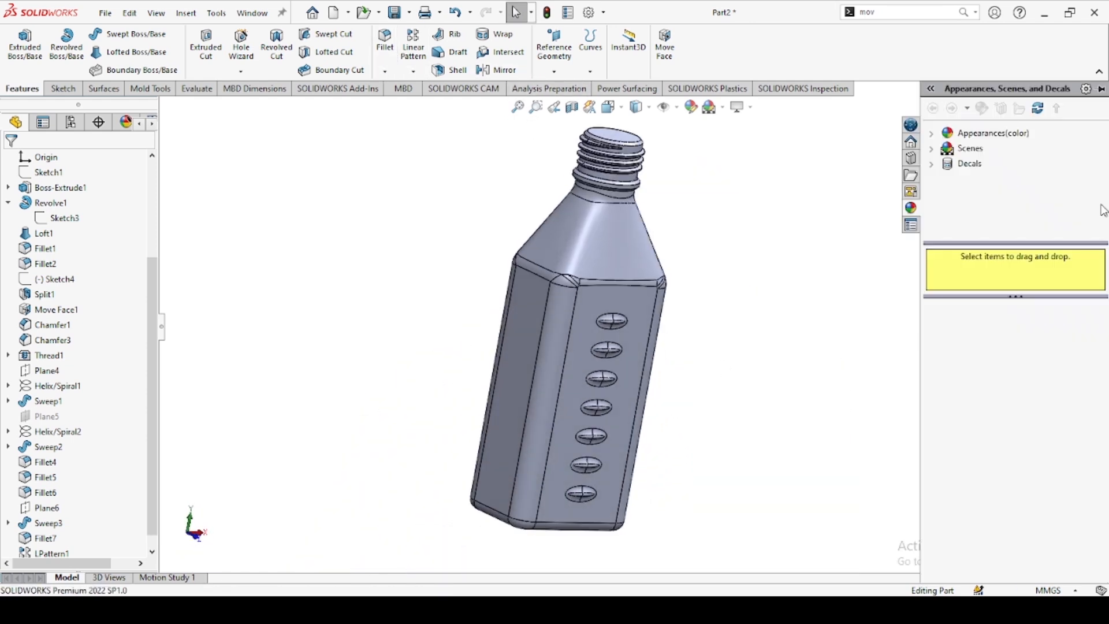
{"action": "double_click", "coordinate": [969, 137]}
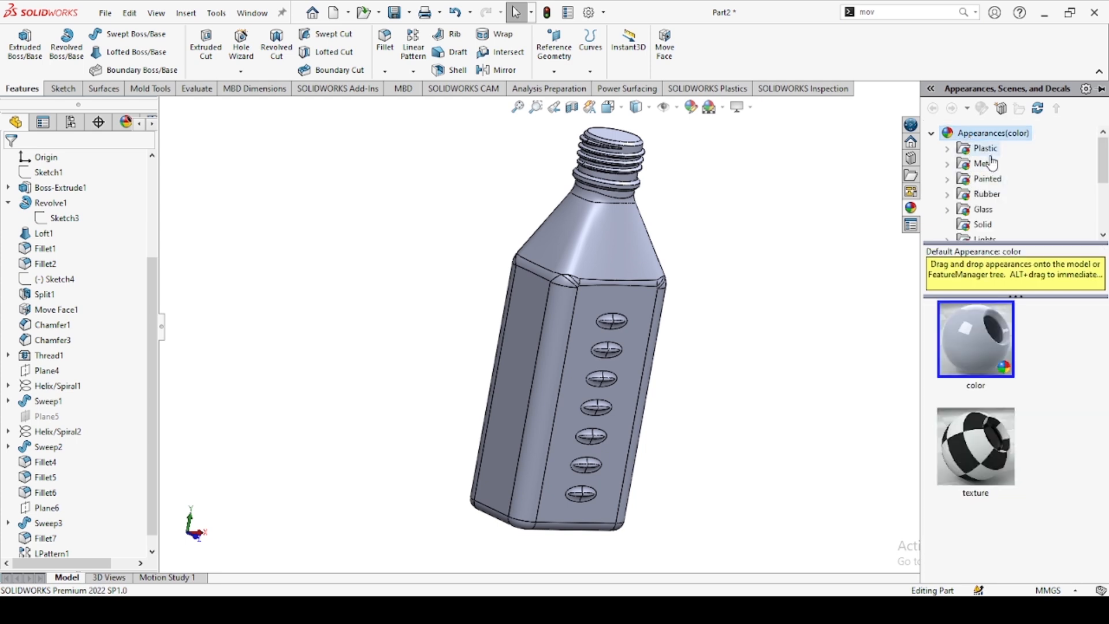
{"action": "scroll", "coordinate": [985, 222], "scroll_direction": "down", "scroll_amount": 3}
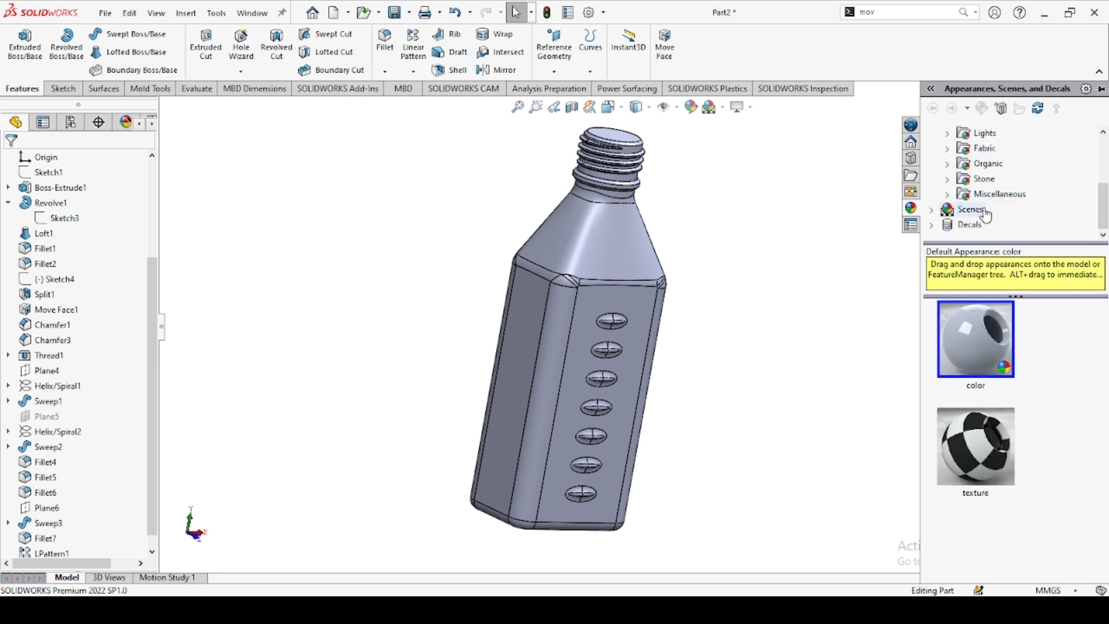
{"action": "scroll", "coordinate": [985, 215], "scroll_direction": "up", "scroll_amount": 3}
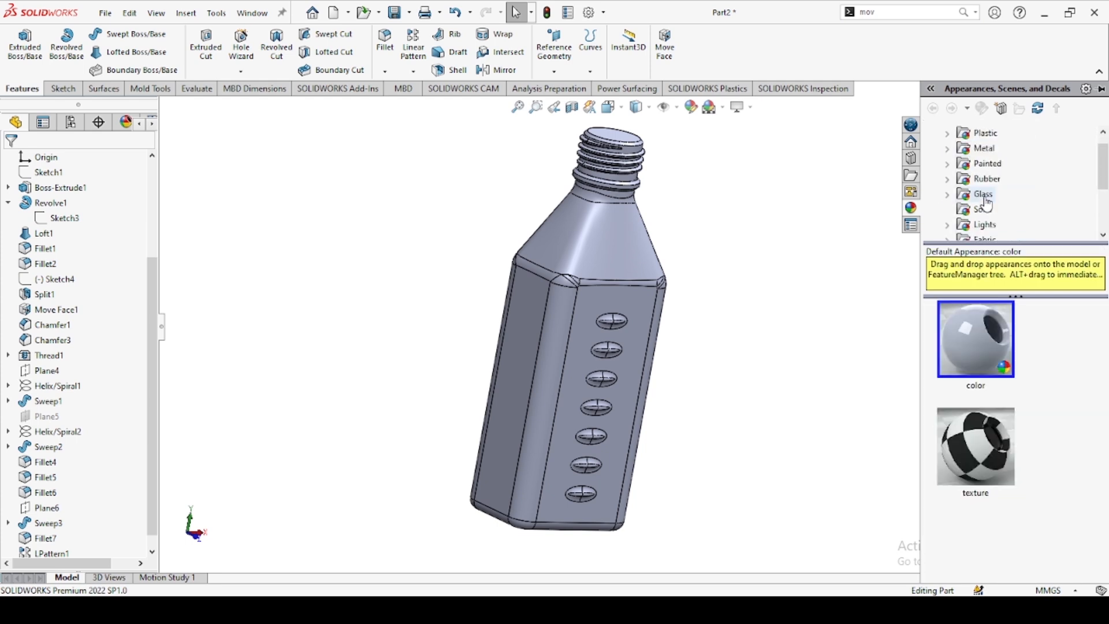
{"action": "left_click", "coordinate": [991, 142]}
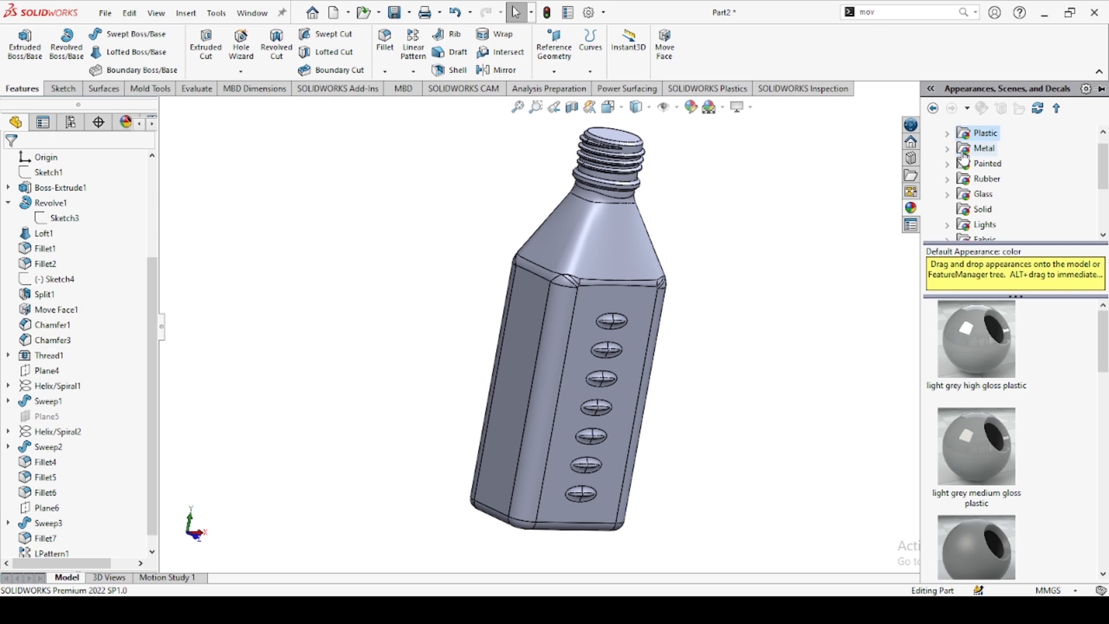
{"action": "left_click", "coordinate": [947, 133]}
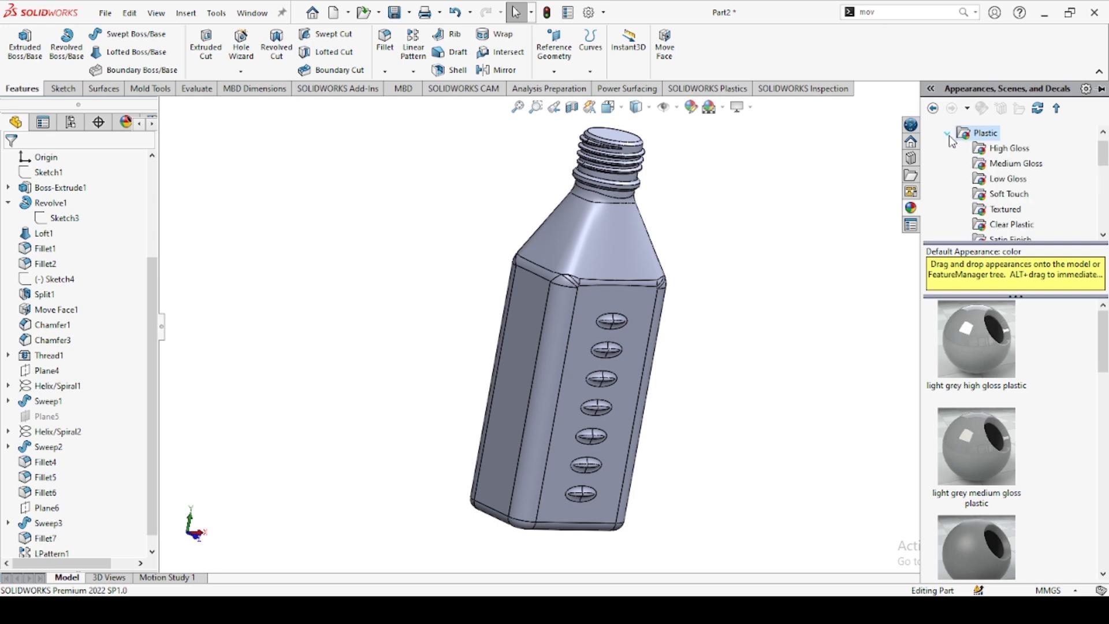
{"action": "left_click", "coordinate": [1007, 151]}
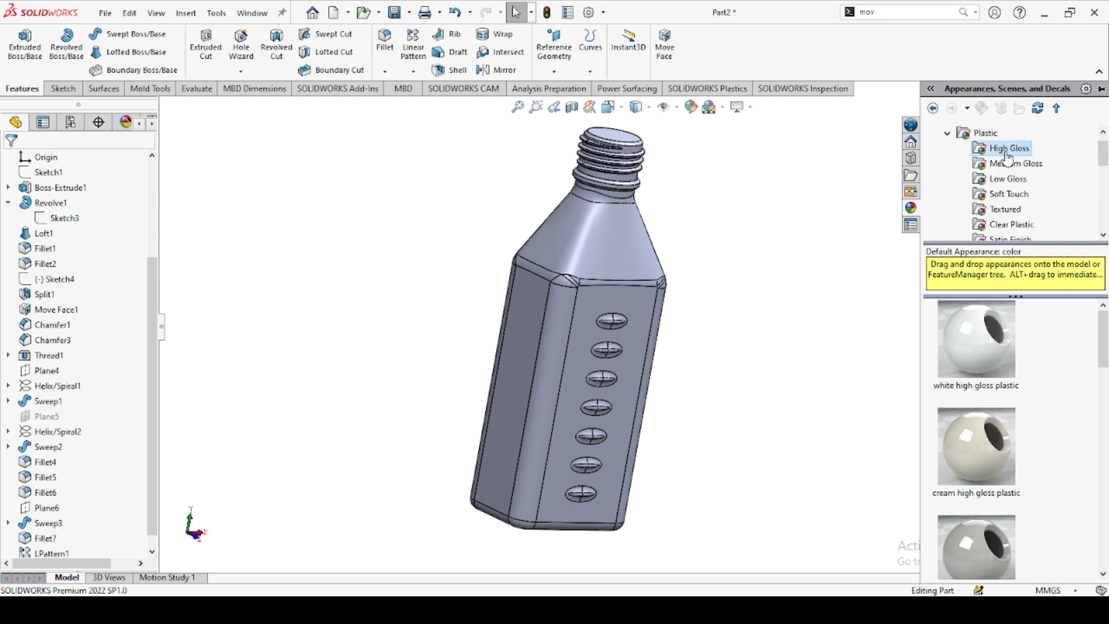
Try white, beige and light grey high gloss plastic on the bottle.
{"action": "left_click", "coordinate": [978, 350]}
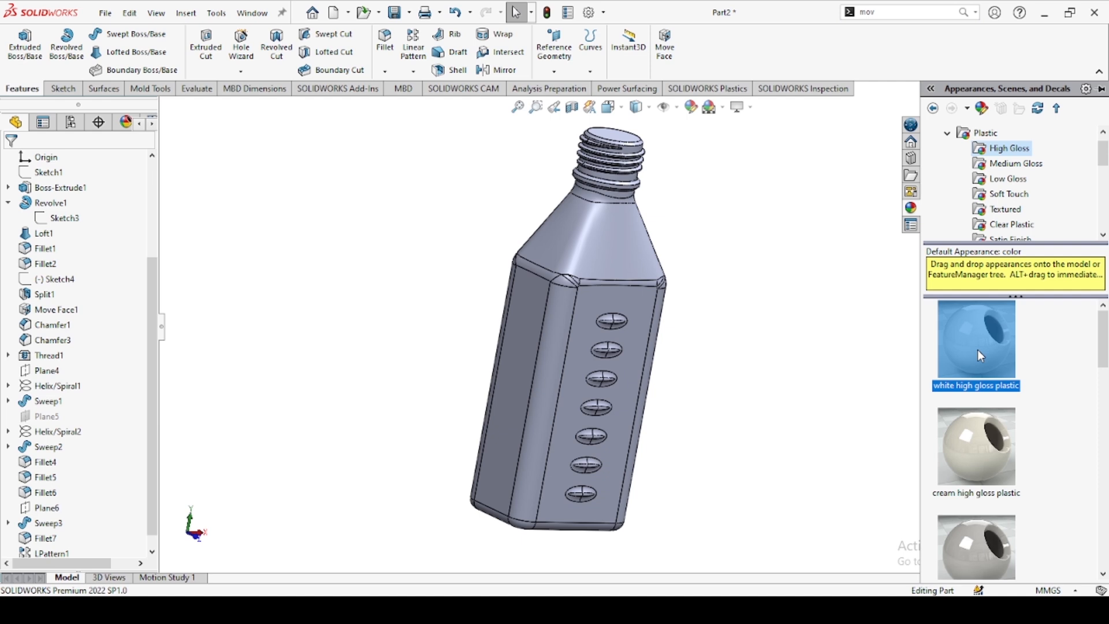
{"action": "double_click", "coordinate": [980, 349]}
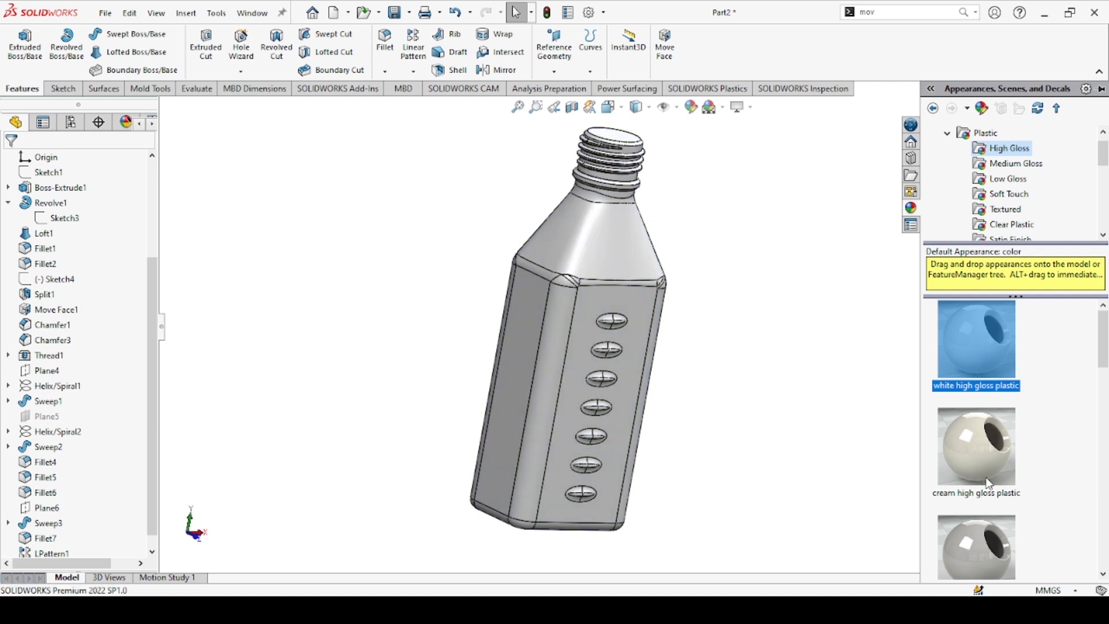
{"action": "scroll", "coordinate": [1002, 516], "scroll_direction": "down", "scroll_amount": 3}
{"action": "double_click", "coordinate": [979, 384]}
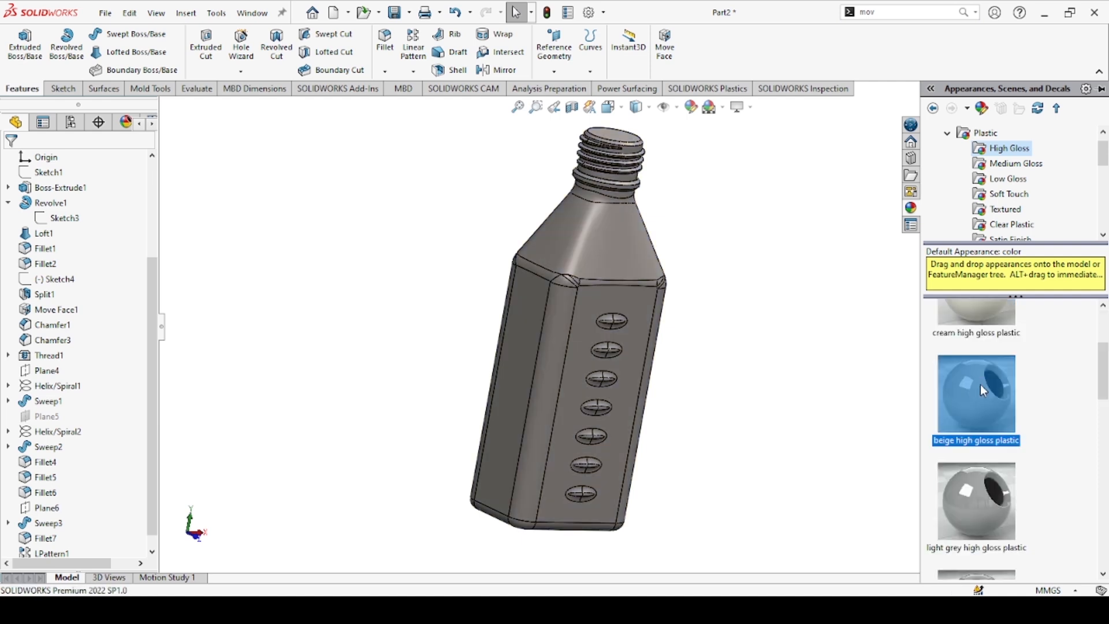
{"action": "double_click", "coordinate": [984, 511]}
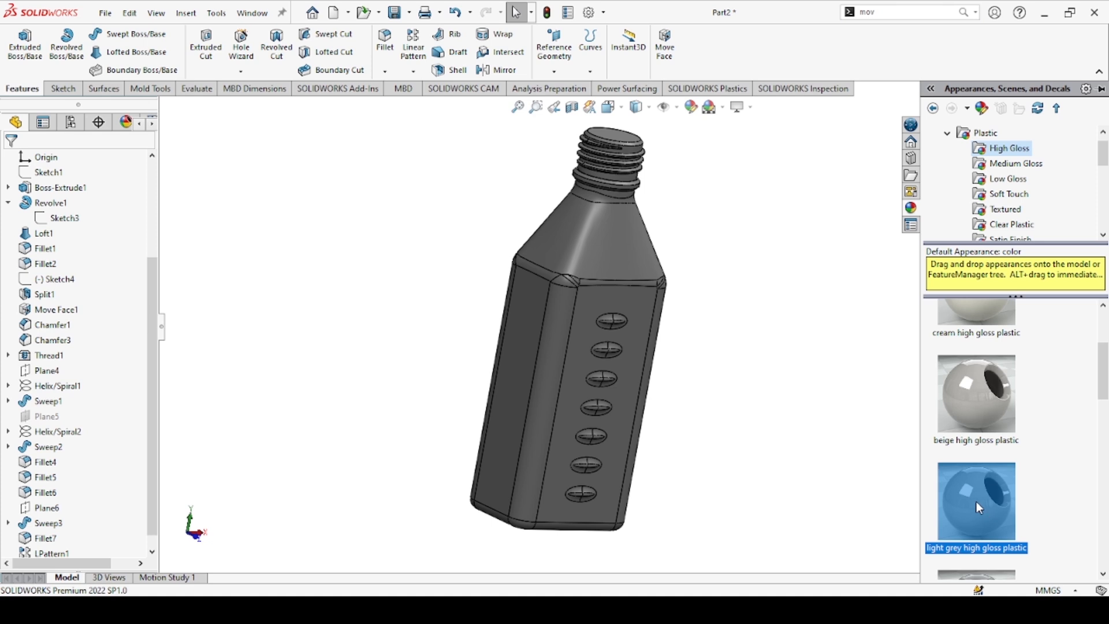
Apply the blue high gloss plastic appearance to the bottle.
{"action": "scroll", "coordinate": [976, 501], "scroll_direction": "down", "scroll_amount": 3}
{"action": "left_click", "coordinate": [992, 452]}
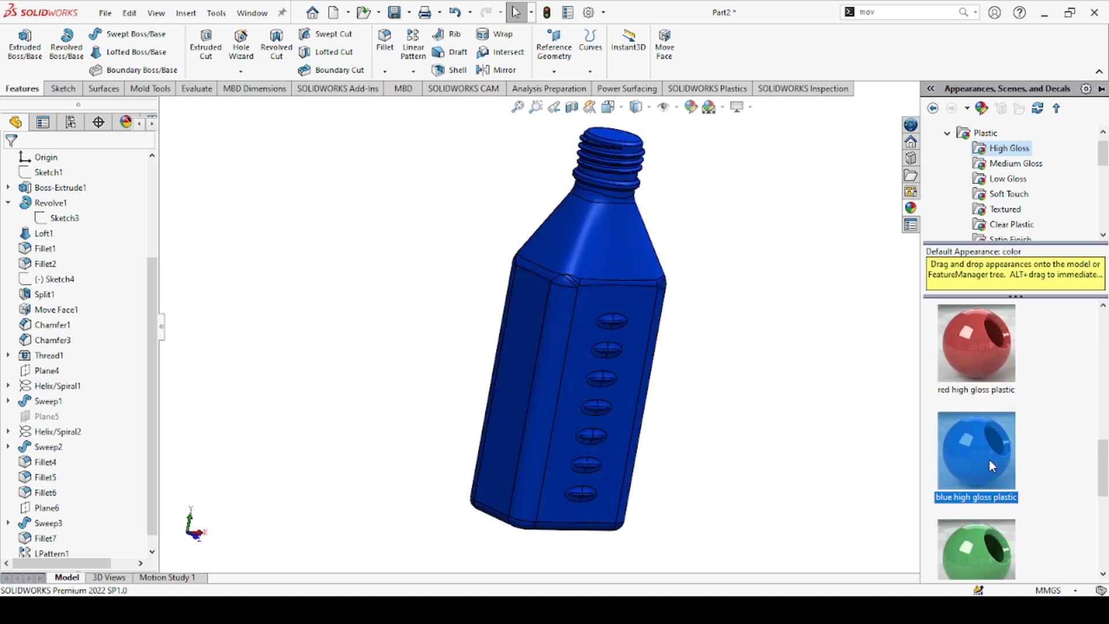
Try yellow high gloss plastic on the bottle and settle on the blue polished ABS plastic appearance.
{"action": "scroll", "coordinate": [990, 460], "scroll_direction": "down", "scroll_amount": 3}
{"action": "left_click", "coordinate": [989, 362]}
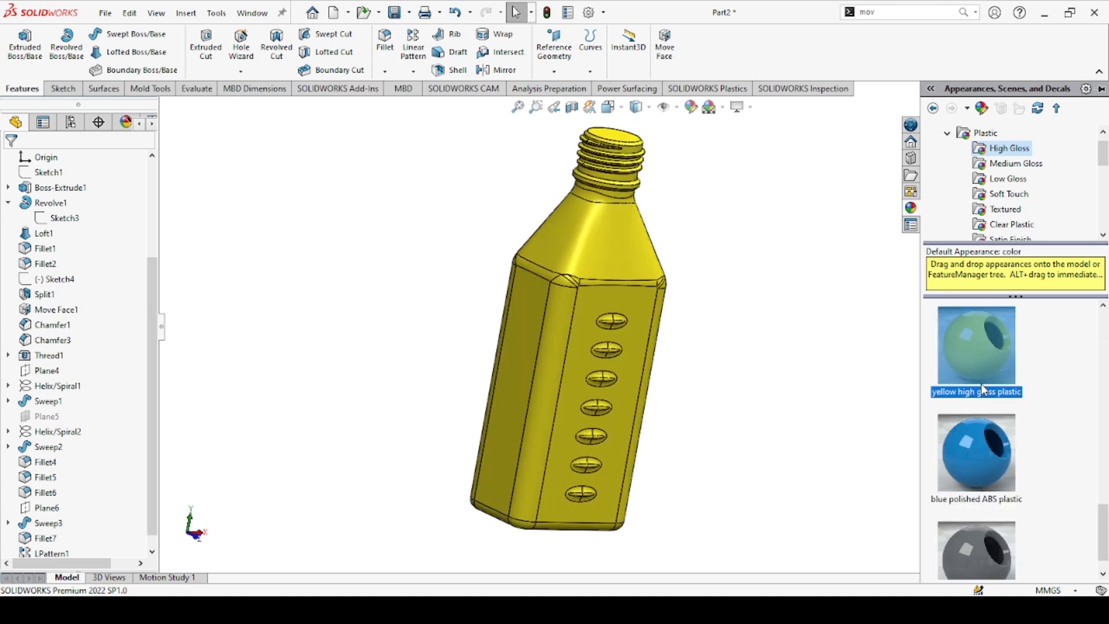
{"action": "left_click", "coordinate": [991, 462]}
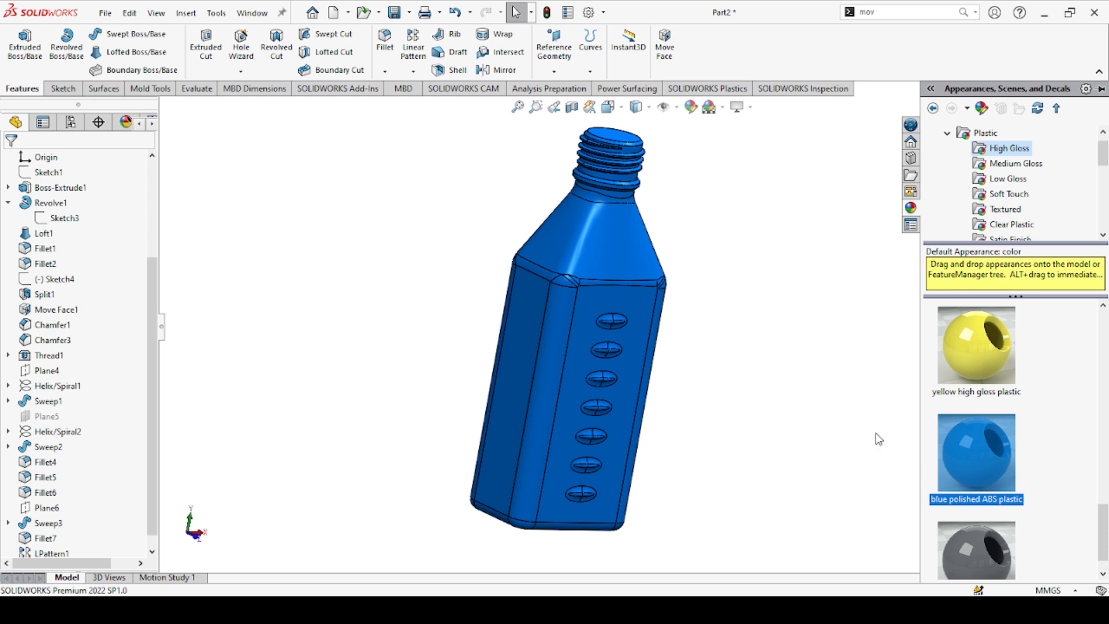
{"action": "left_click", "coordinate": [742, 405]}
Examine the bottle's side faces, threaded neck, lofted shoulder and bump column from several angles.
{"action": "middle_click_drag", "start_coordinate": [742, 371], "coordinate": [1043, 399]}
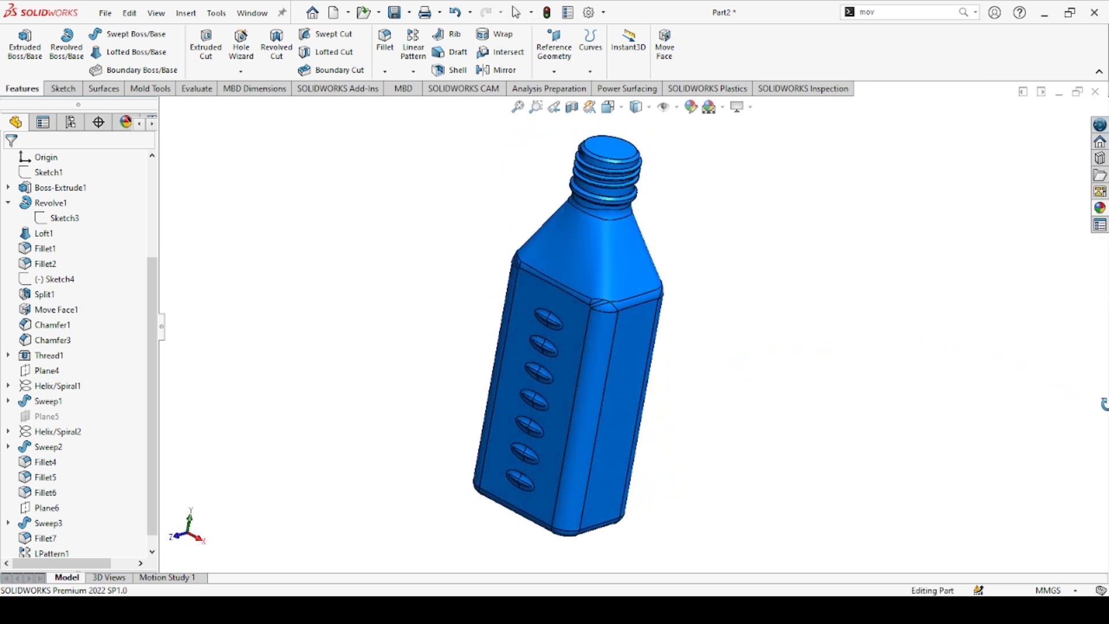
{"action": "middle_click_drag", "start_coordinate": [693, 415], "coordinate": [975, 328]}
{"action": "middle_click_drag", "start_coordinate": [1021, 362], "coordinate": [734, 313]}
{"action": "scroll", "coordinate": [509, 235], "scroll_direction": "down", "scroll_amount": 6}
{"action": "scroll", "coordinate": [725, 346], "scroll_direction": "up", "scroll_amount": 5}
{"action": "middle_click_drag", "start_coordinate": [680, 402], "coordinate": [517, 460]}
{"action": "middle_click_drag", "start_coordinate": [590, 371], "coordinate": [678, 334]}
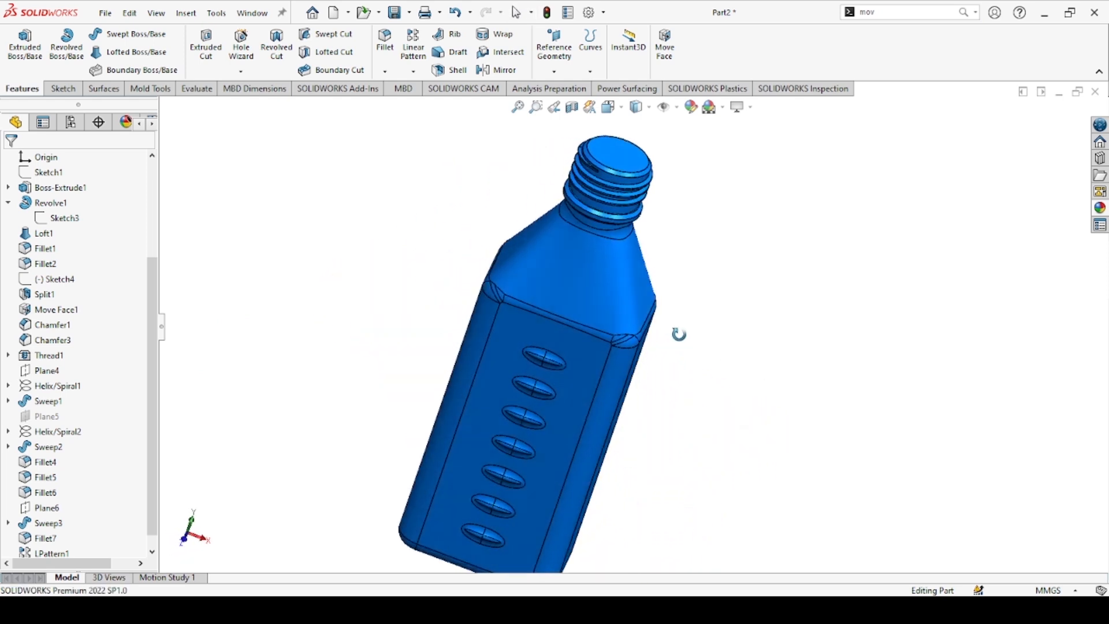
{"action": "middle_click_drag", "start_coordinate": [743, 312], "coordinate": [905, 295]}
{"action": "middle_click_drag", "start_coordinate": [622, 464], "coordinate": [696, 341]}
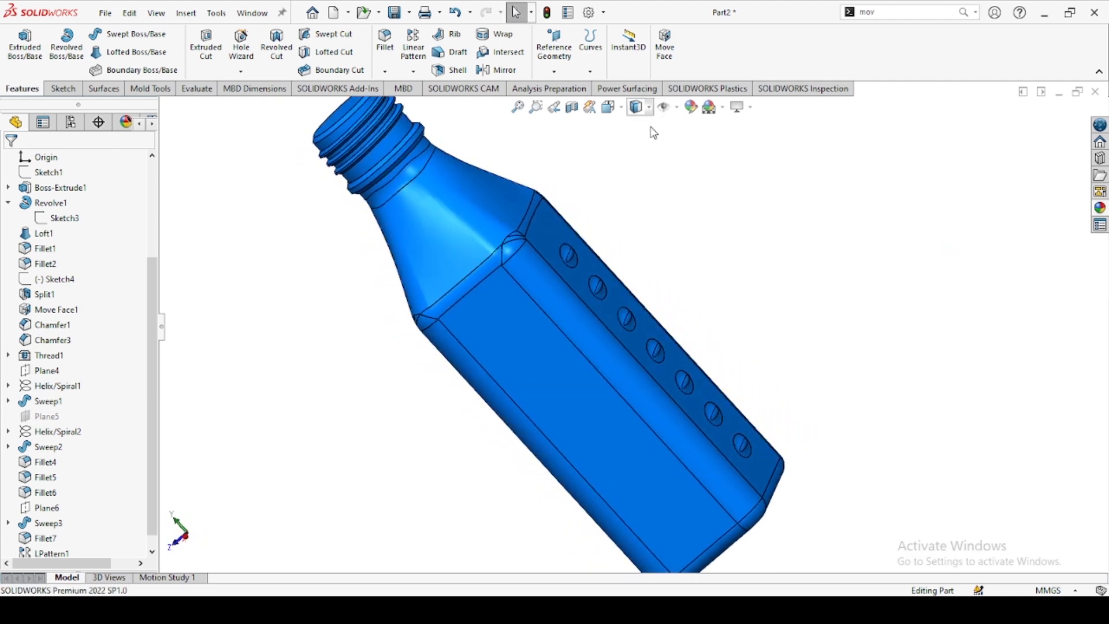
Display the bottle shaded without edges and inspect the bump column and neck up close.
{"action": "middle_click_drag", "start_coordinate": [631, 314], "coordinate": [469, 447]}
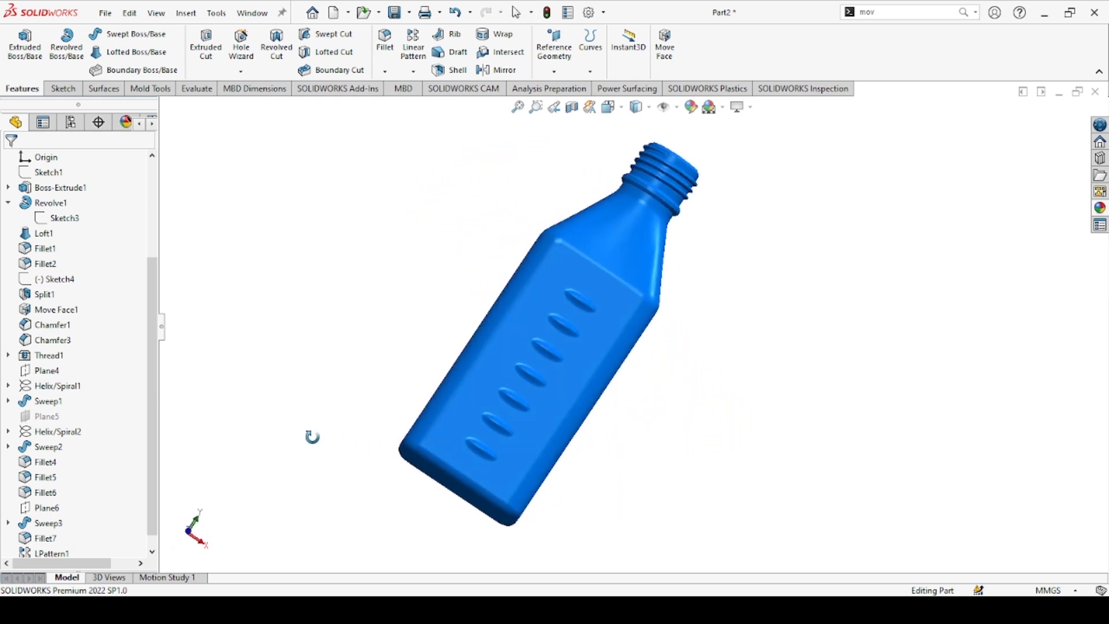
{"action": "middle_click_drag", "start_coordinate": [355, 356], "coordinate": [770, 317]}
{"action": "scroll", "coordinate": [770, 317], "scroll_direction": "down", "scroll_amount": 3}
{"action": "scroll", "coordinate": [732, 296], "scroll_direction": "up", "scroll_amount": 5}
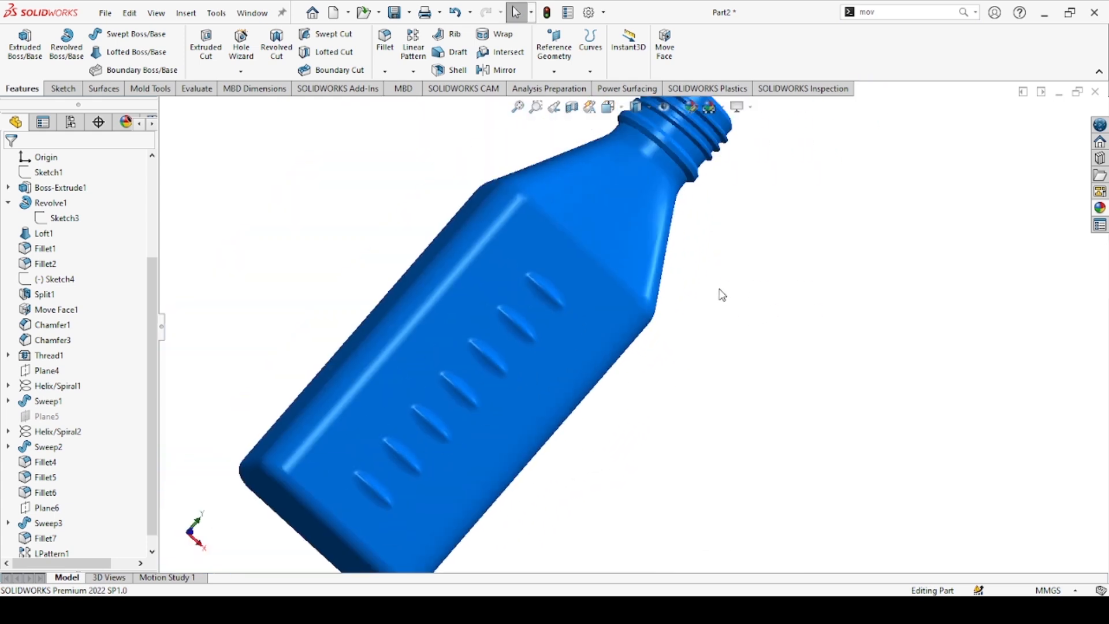